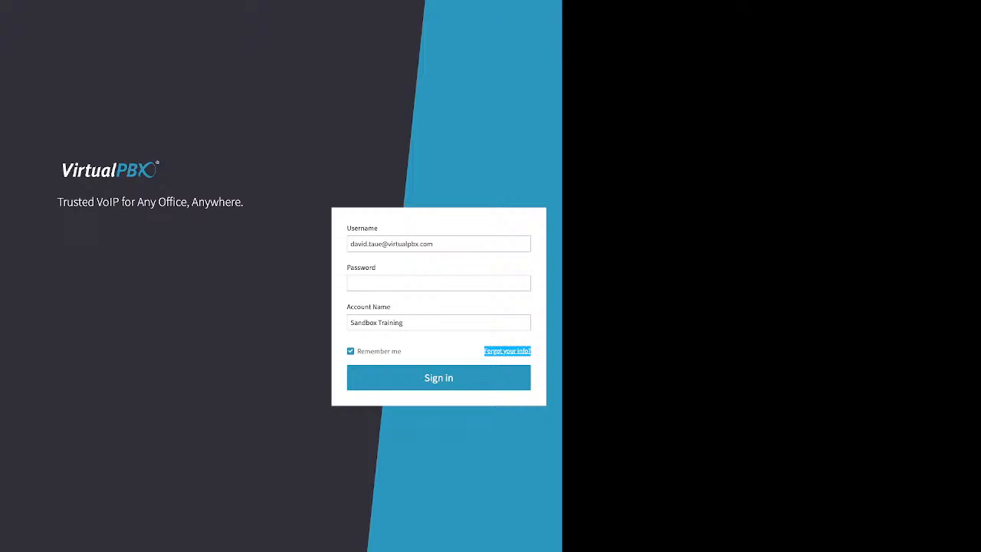
# Open the password recovery form and review its Account Name and Phone Number fields.
pyautogui.click(507, 351)
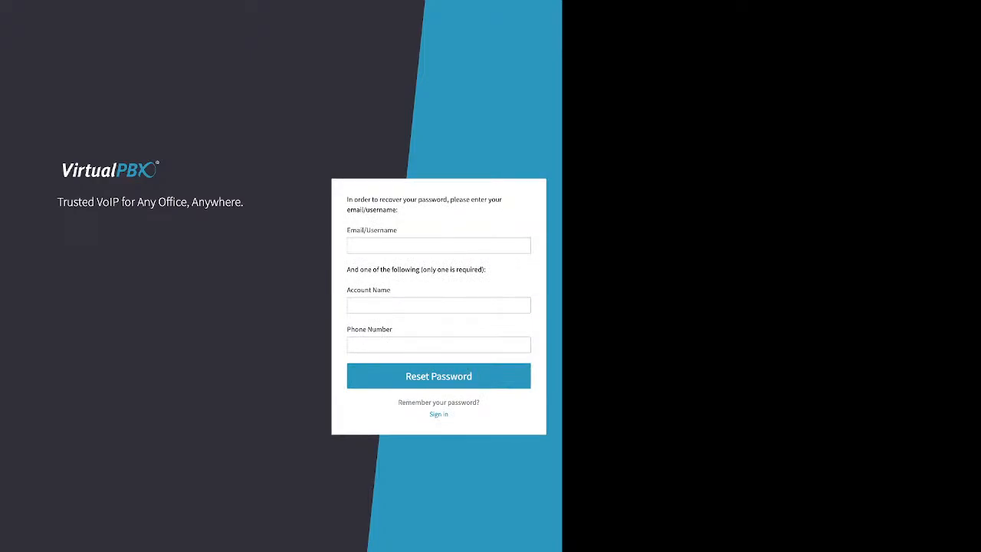
pyautogui.tripleClick(416, 270)
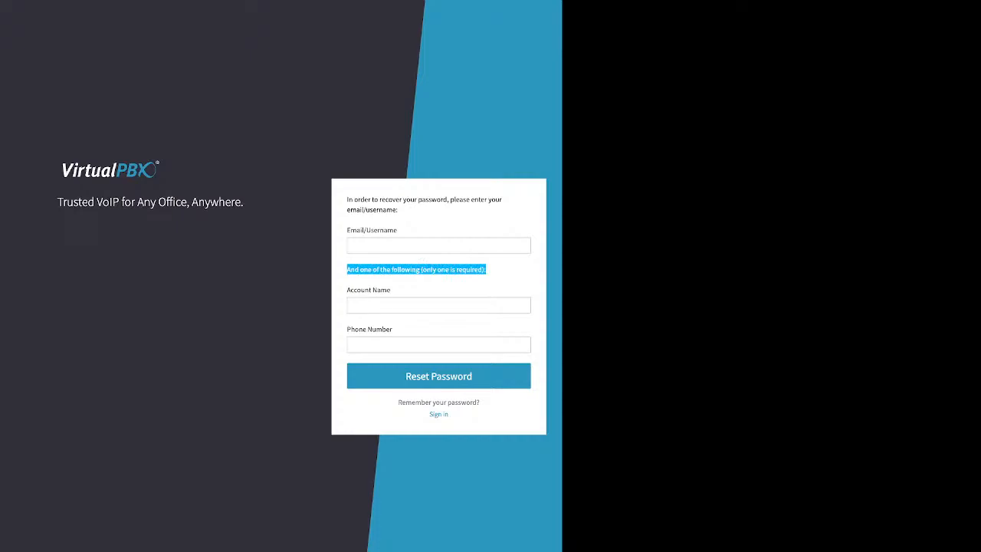
pyautogui.click(369, 301)
pyautogui.moveTo(348, 291); pyautogui.dragTo(387, 290)
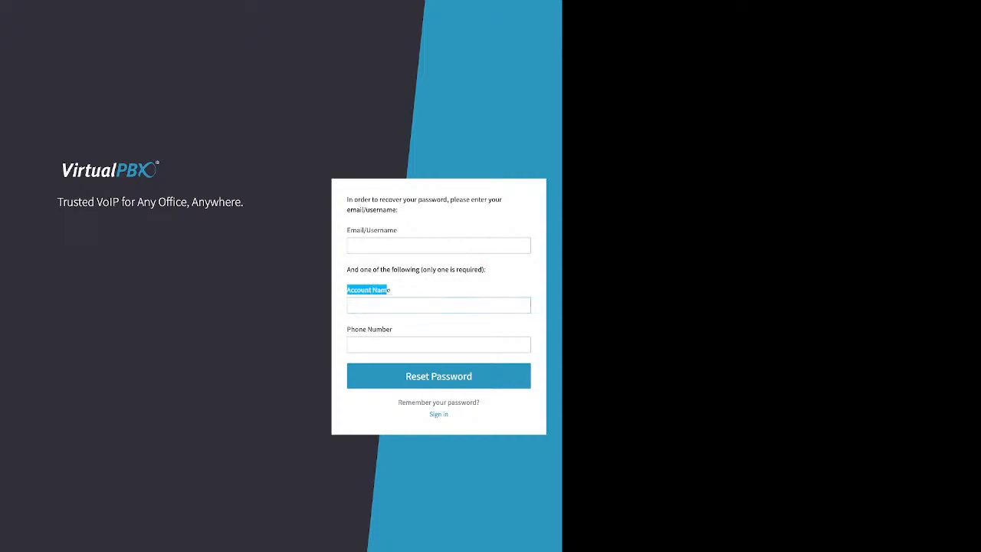
pyautogui.click(351, 342)
pyautogui.moveTo(347, 329); pyautogui.dragTo(392, 329)
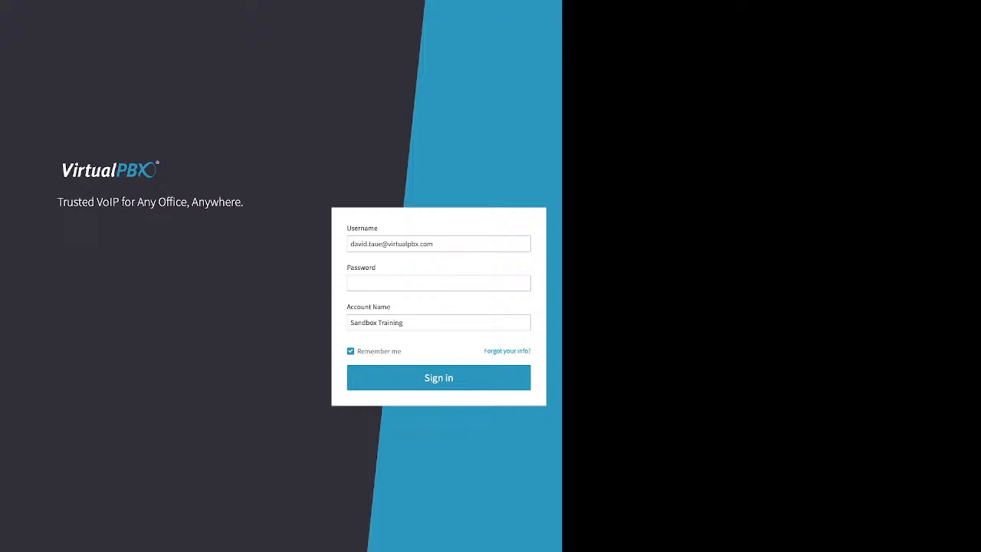
# Enter the account password, confirm the saved username and account name, and sign in.
pyautogui.click(439, 283)
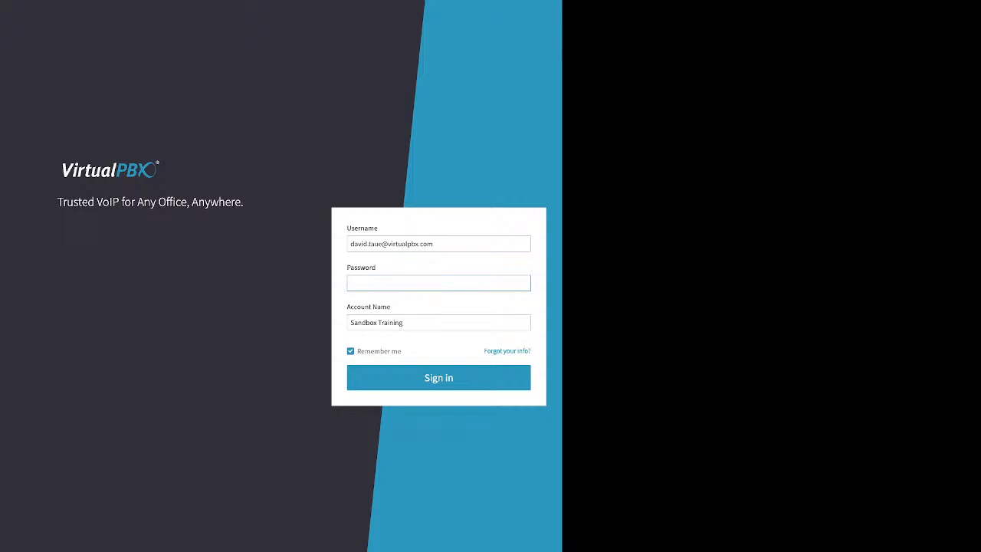
pyautogui.write('•••')
pyautogui.write('•')
pyautogui.moveTo(350, 244); pyautogui.dragTo(428, 244)
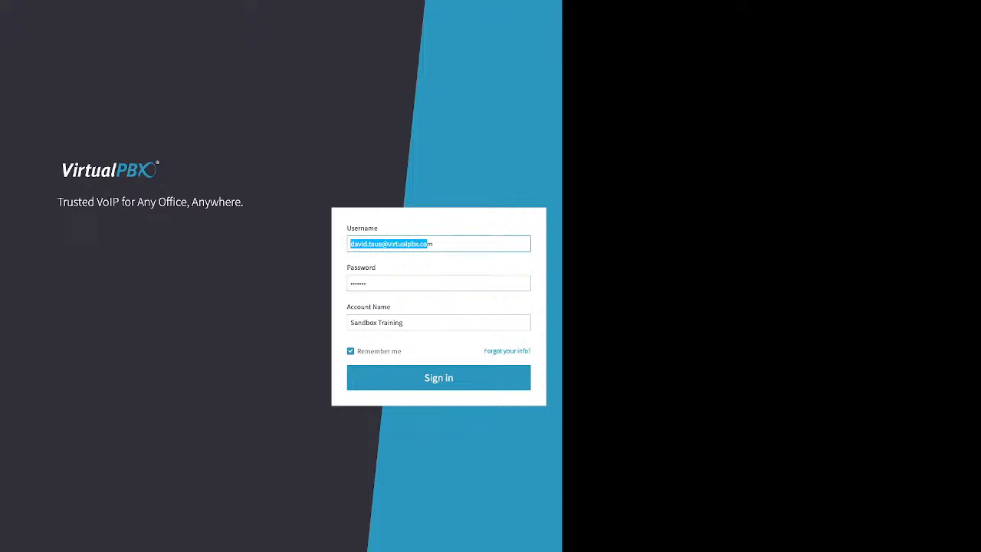
pyautogui.moveTo(407, 322); pyautogui.dragTo(350, 322)
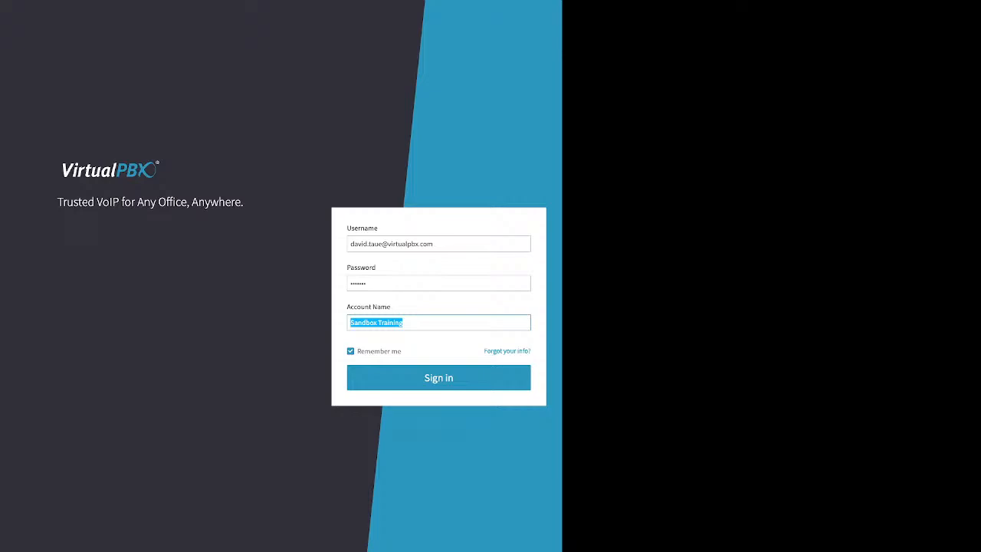
pyautogui.press('Return')
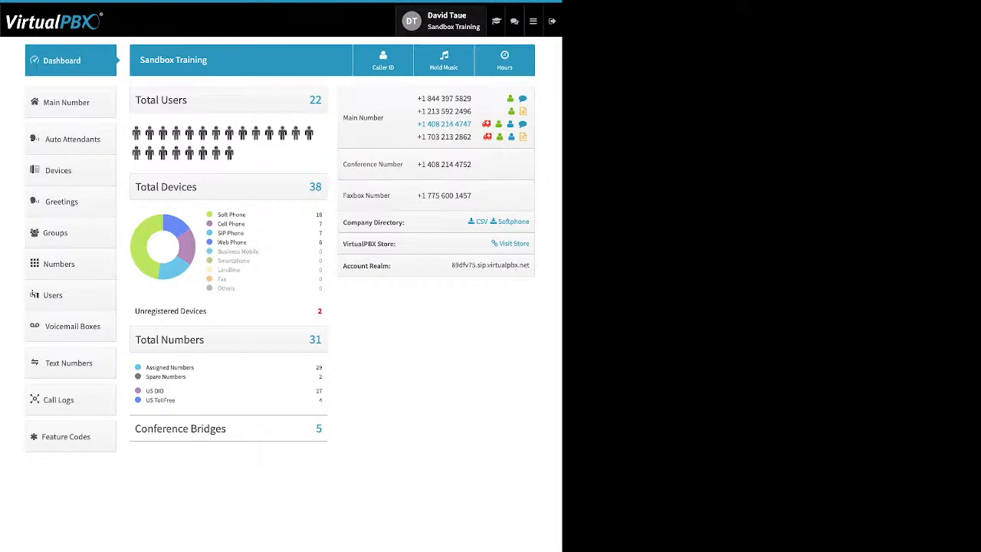
# In user settings, expand the Password and Email rows, then switch to Account settings.
pyautogui.click(447, 21)
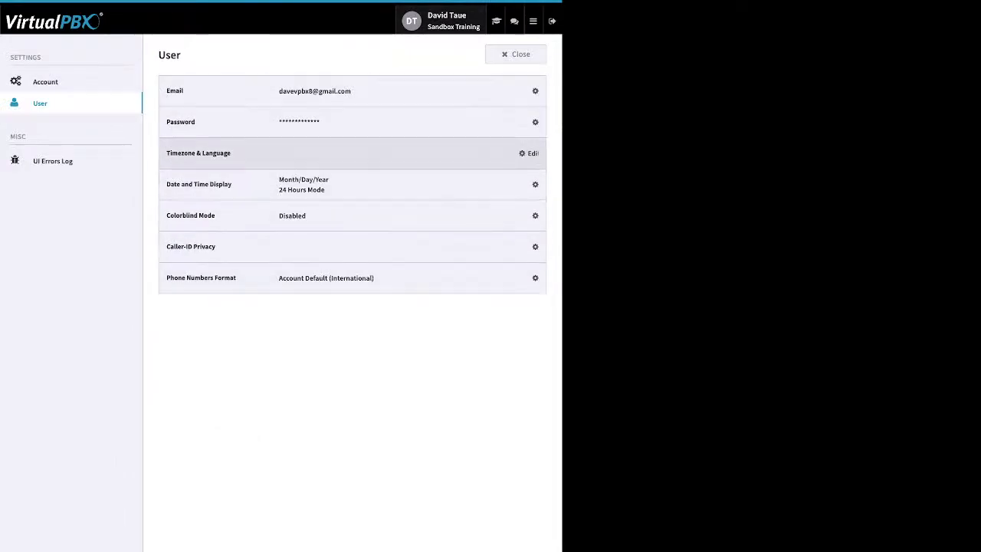
pyautogui.click(529, 122)
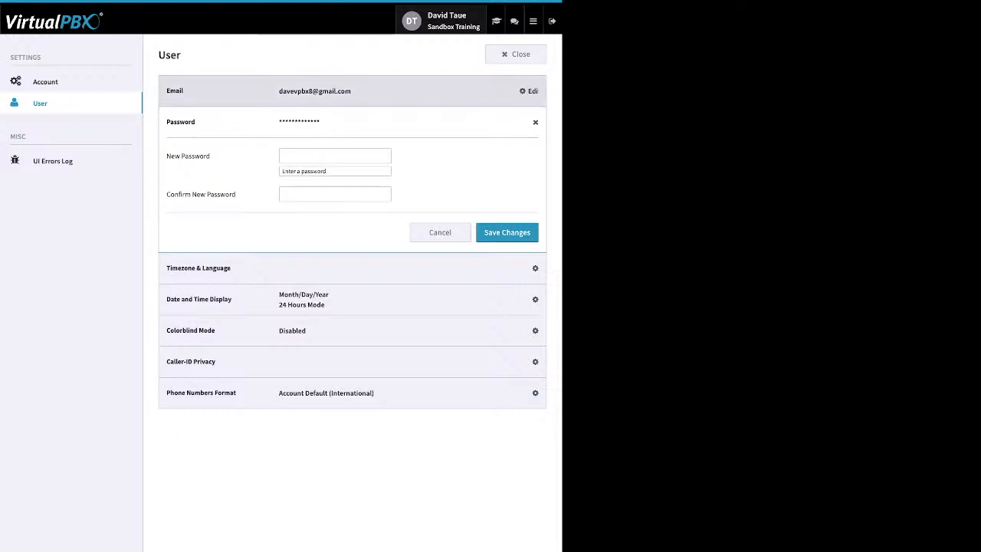
pyautogui.click(535, 91)
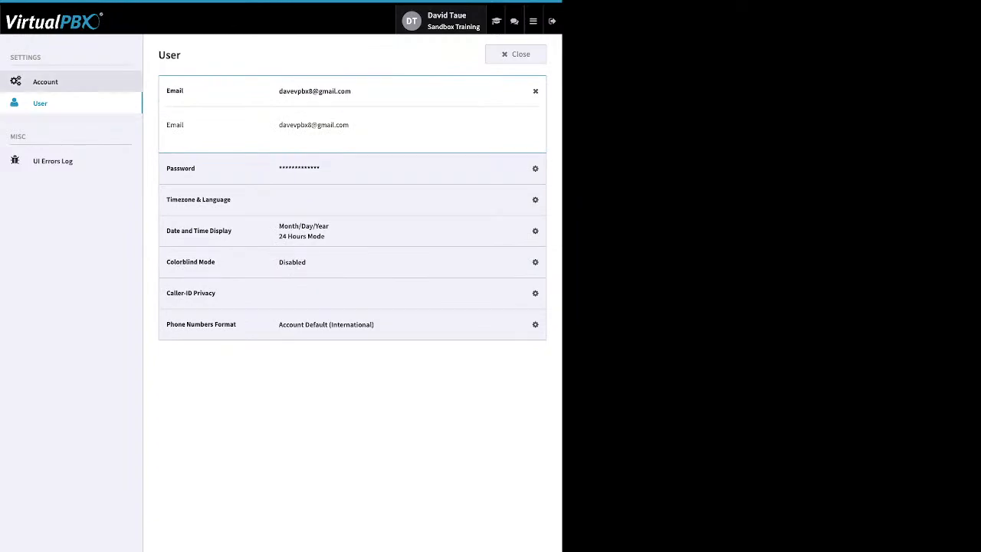
pyautogui.click(46, 82)
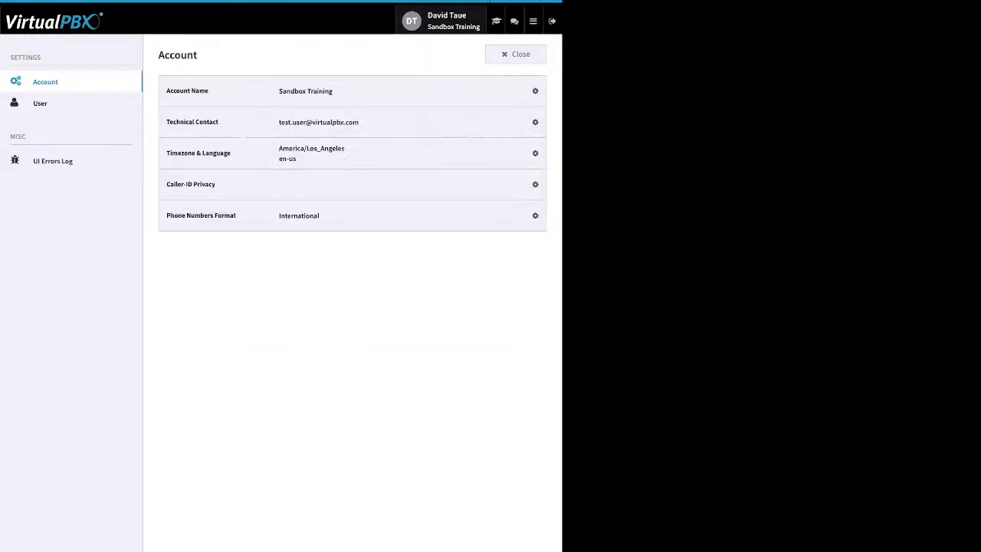
# View the America/Los_Angeles timezone and language settings, then close settings back to the Dashboard.
pyautogui.click(535, 152)
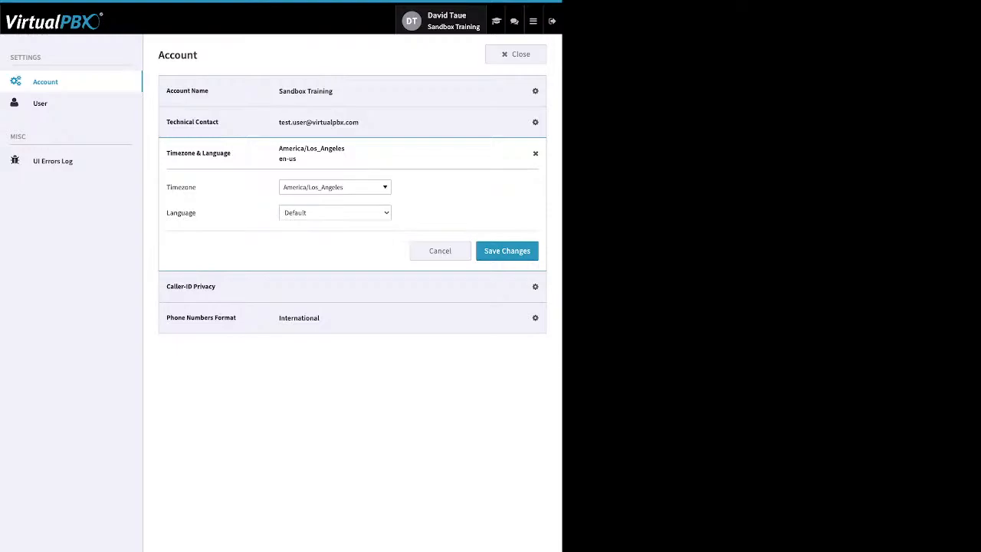
pyautogui.click(516, 54)
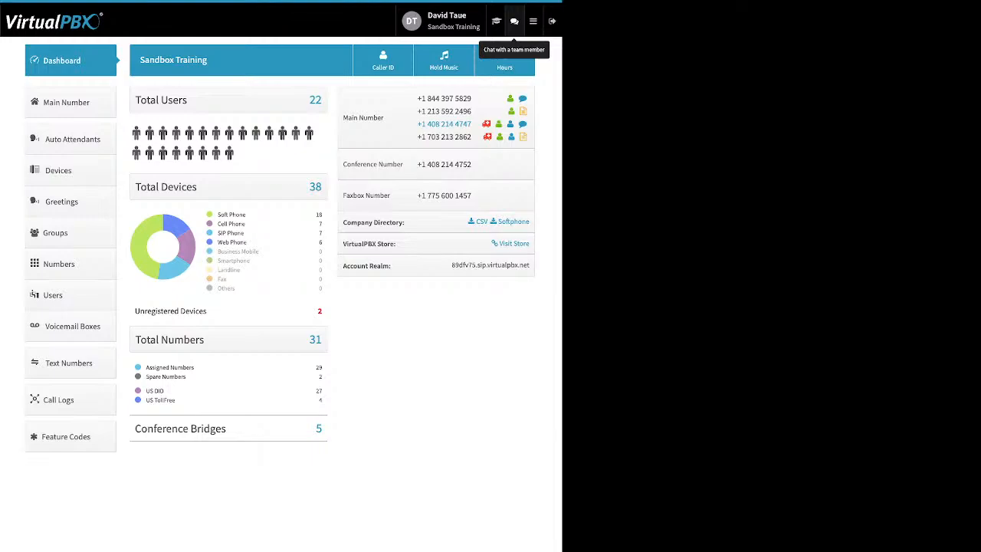
pyautogui.click(533, 21)
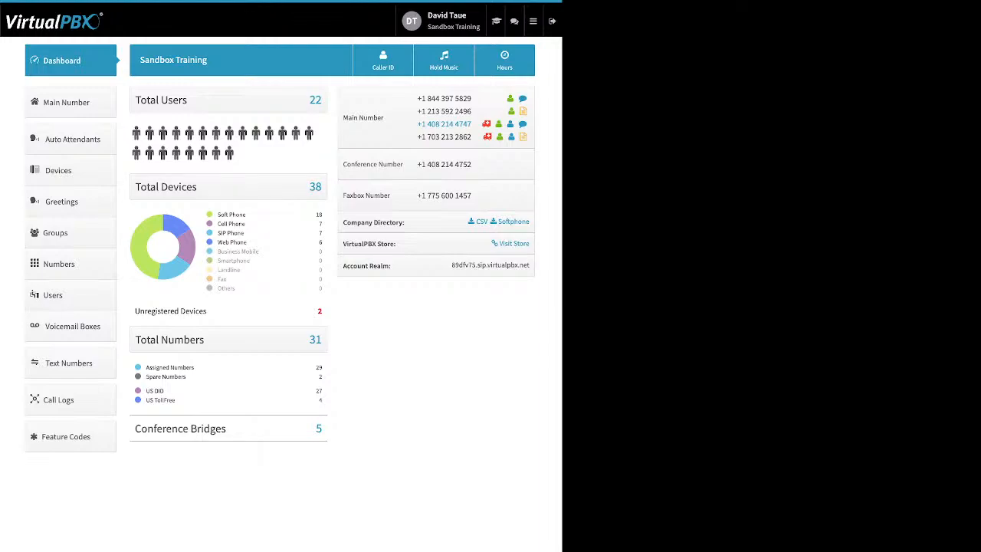
pyautogui.moveTo(246, 214); pyautogui.dragTo(217, 214)
pyautogui.moveTo(246, 223); pyautogui.dragTo(217, 233)
pyautogui.moveTo(248, 243); pyautogui.dragTo(217, 242)
pyautogui.moveTo(207, 310); pyautogui.dragTo(140, 310)
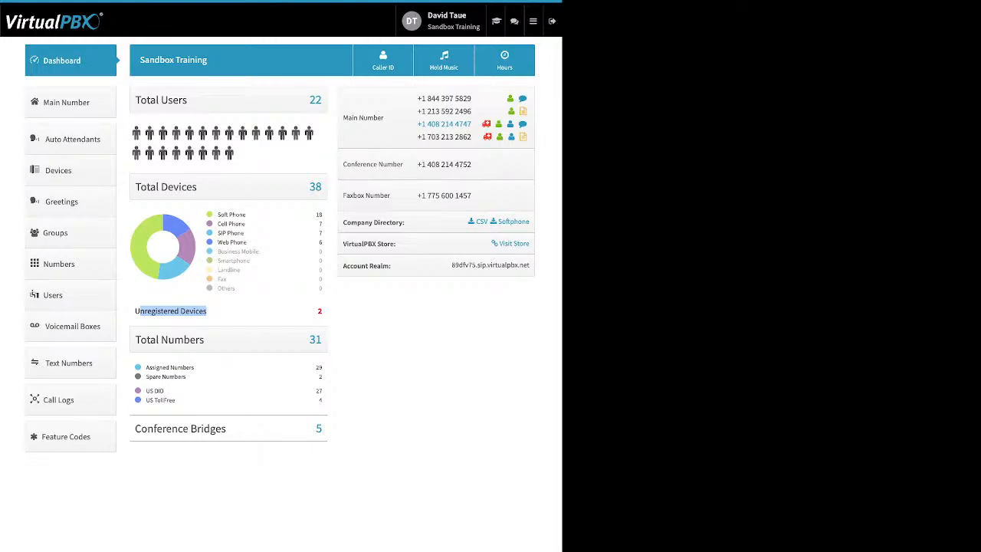
pyautogui.moveTo(146, 367); pyautogui.dragTo(146, 389)
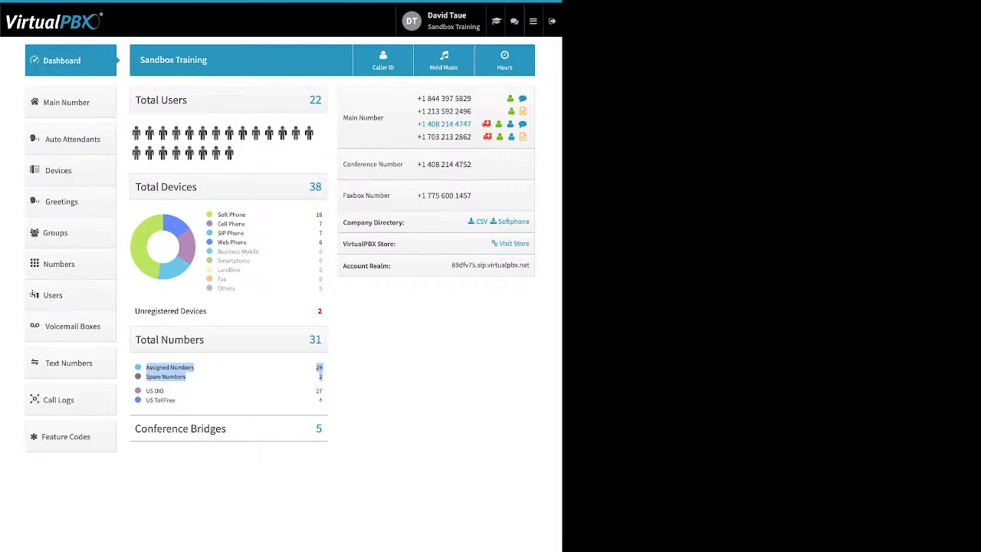
pyautogui.moveTo(175, 400); pyautogui.dragTo(146, 390)
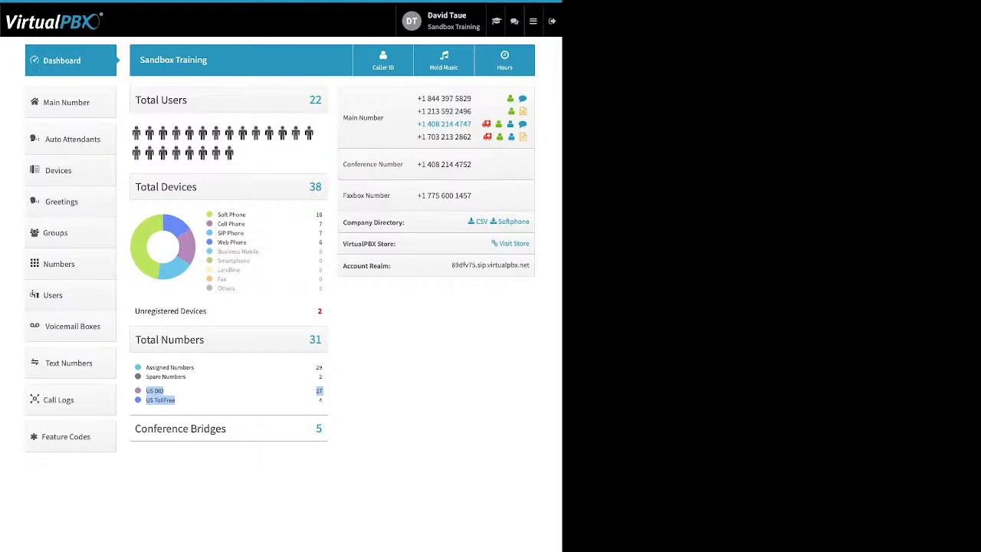
pyautogui.click(201, 400)
pyautogui.moveTo(227, 428); pyautogui.dragTo(141, 428)
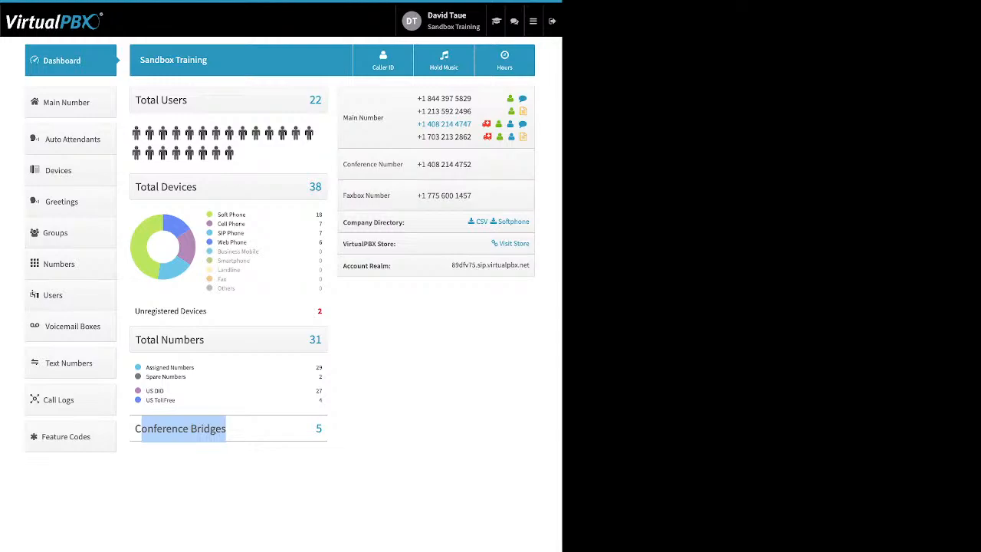
pyautogui.moveTo(405, 222); pyautogui.dragTo(343, 222)
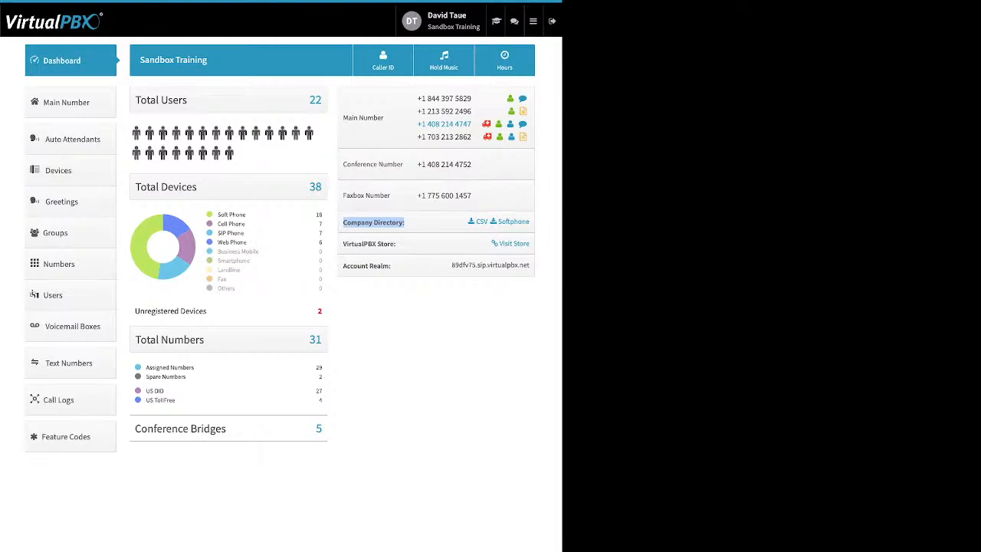
pyautogui.moveTo(396, 243); pyautogui.dragTo(343, 244)
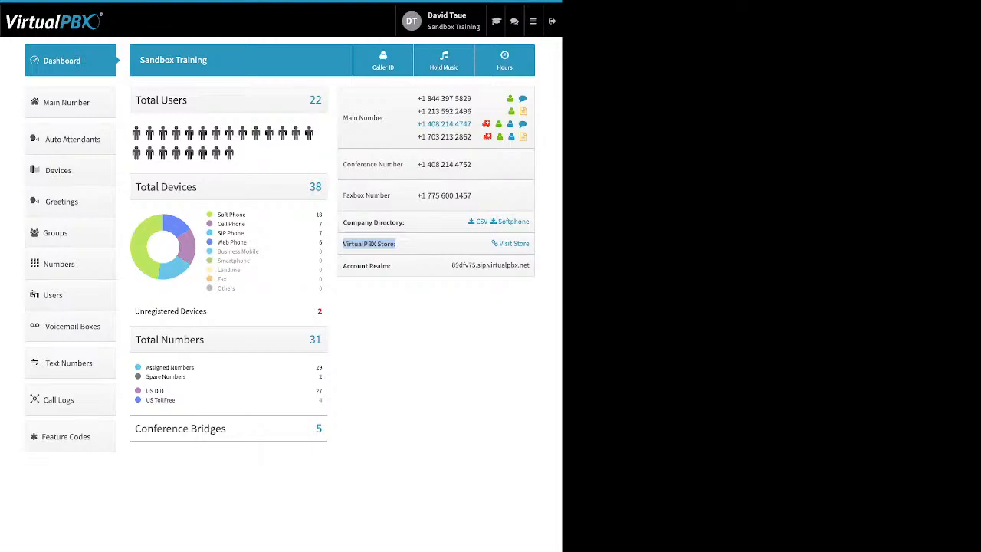
pyautogui.click(398, 244)
pyautogui.moveTo(393, 266); pyautogui.dragTo(342, 266)
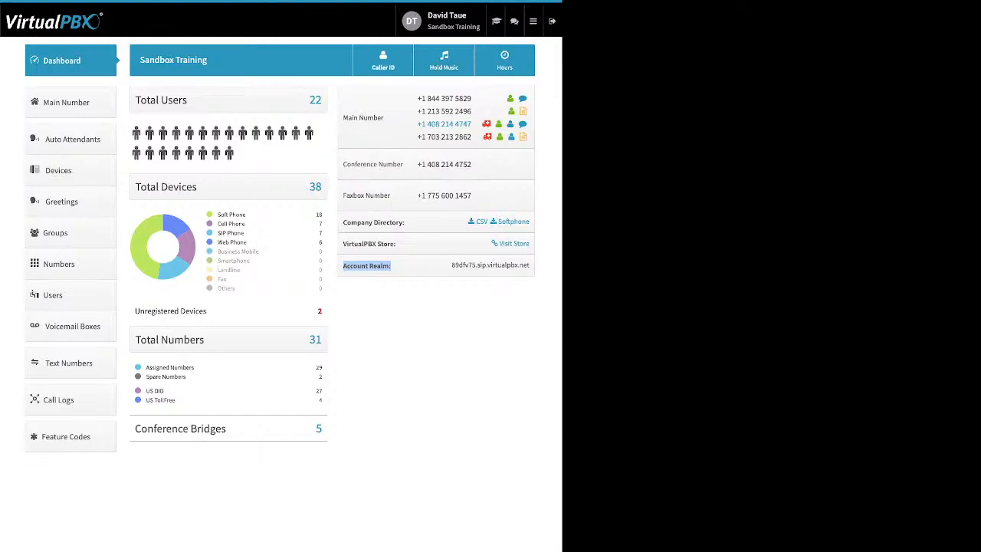
# Open the Company Caller ID dialog from the Dashboard's top bar.
pyautogui.click(383, 60)
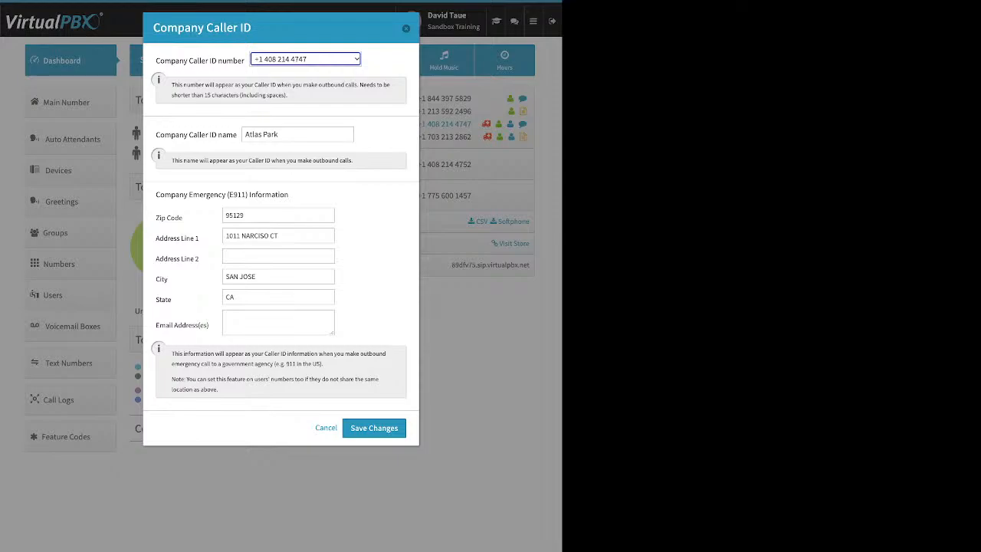
pyautogui.moveTo(155, 134); pyautogui.dragTo(237, 135)
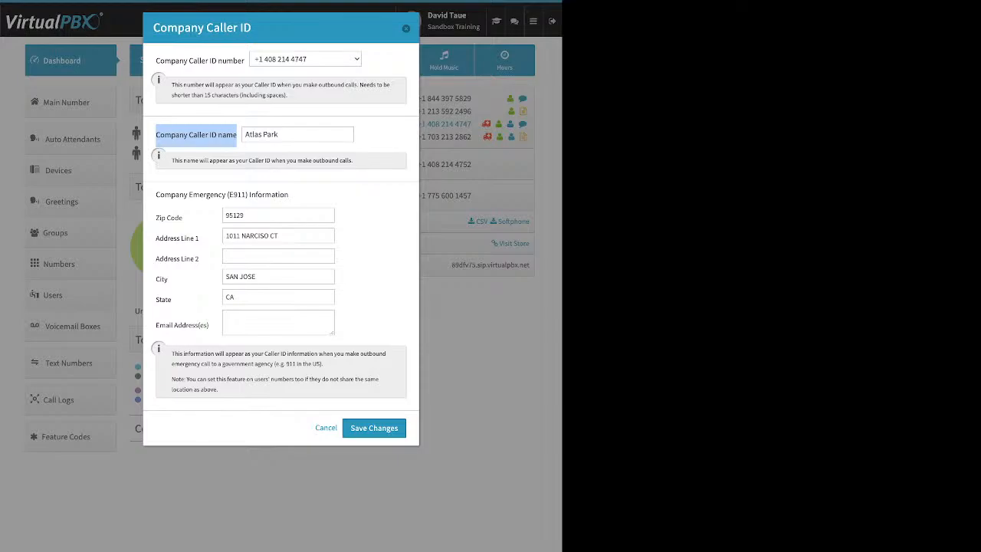
pyautogui.moveTo(280, 134); pyautogui.dragTo(244, 134)
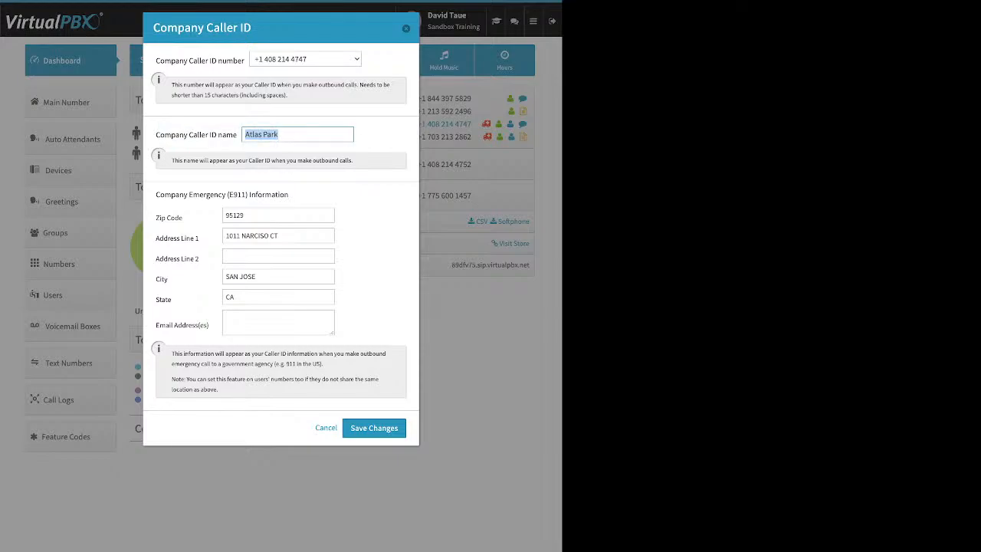
pyautogui.click(222, 195)
pyautogui.tripleClick(223, 195)
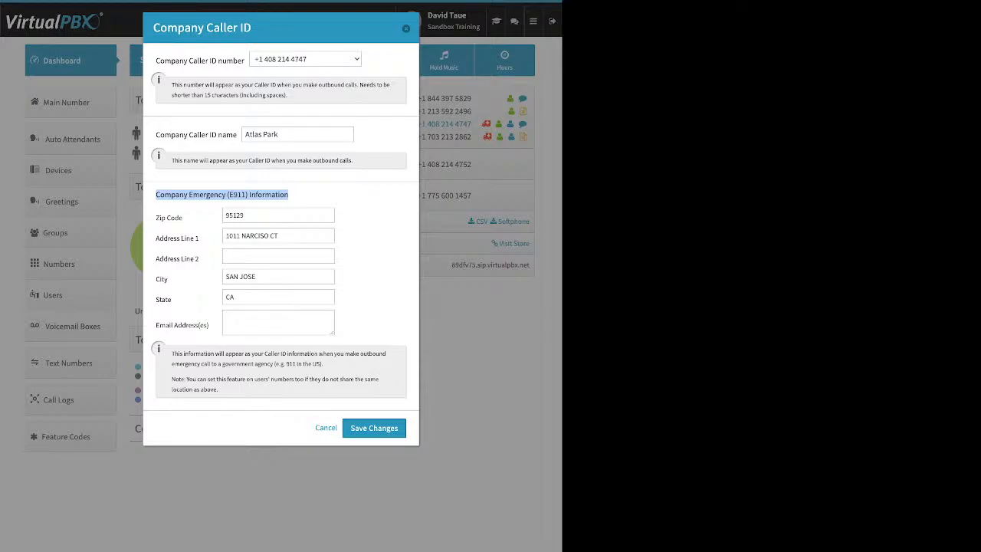
# Check the caller ID name Atlas Park and the E911 details, then close the dialog.
pyautogui.click(294, 196)
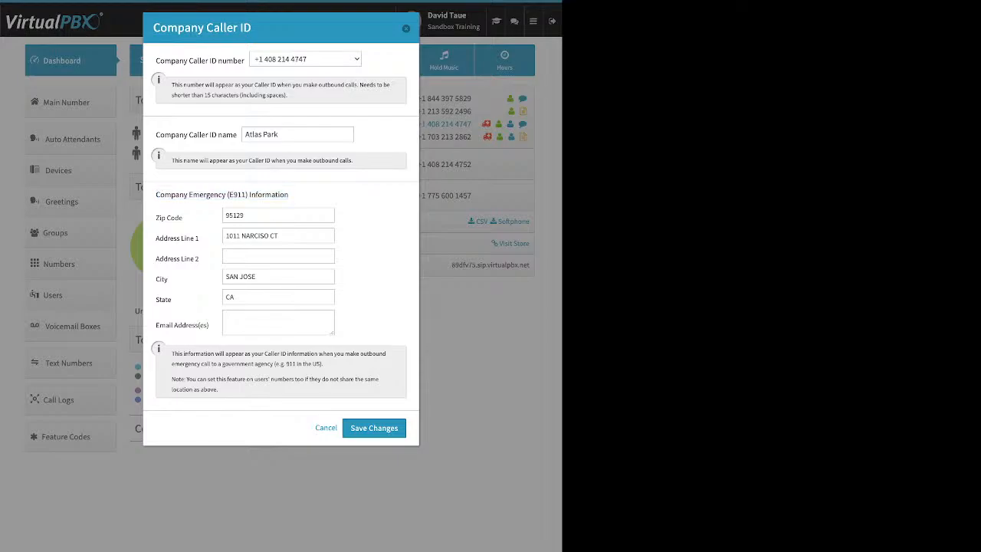
pyautogui.moveTo(155, 134); pyautogui.dragTo(278, 134)
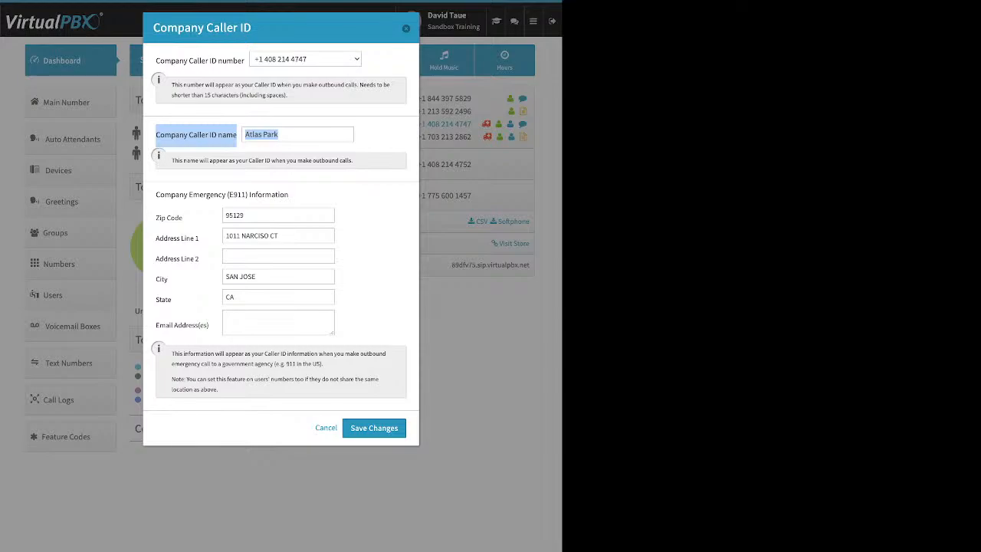
pyautogui.click(406, 29)
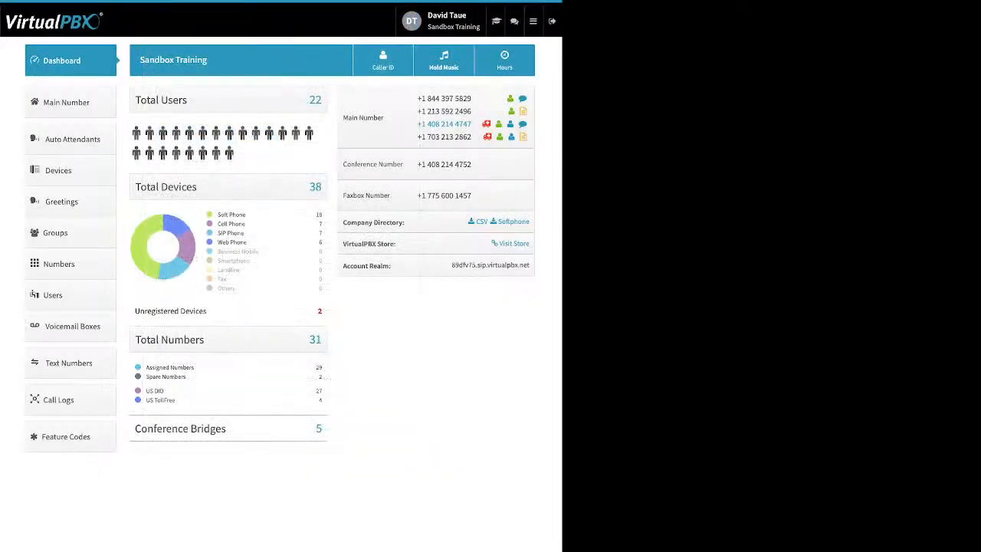
# Look at the Hold Music upload option, close it, and go to the Main Number page.
pyautogui.click(444, 61)
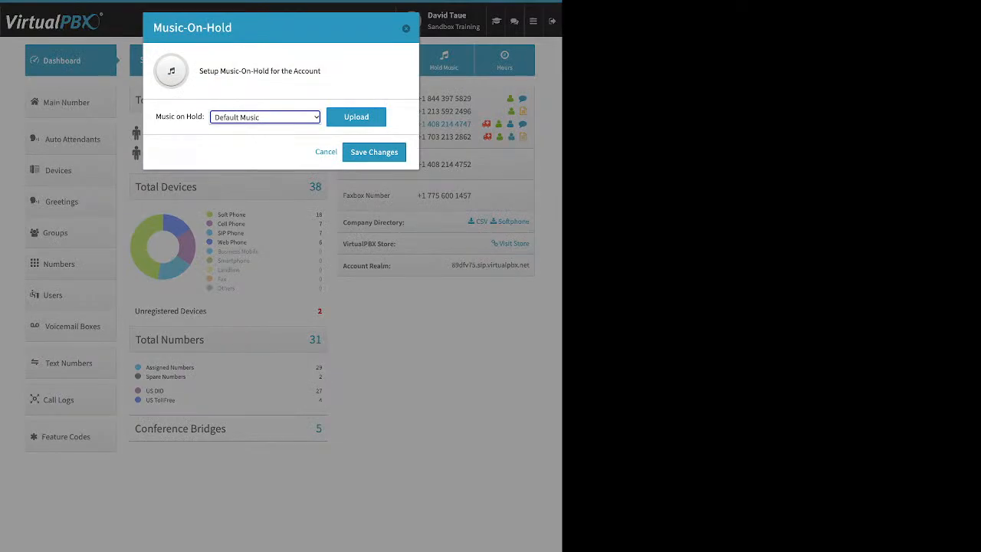
pyautogui.click(357, 117)
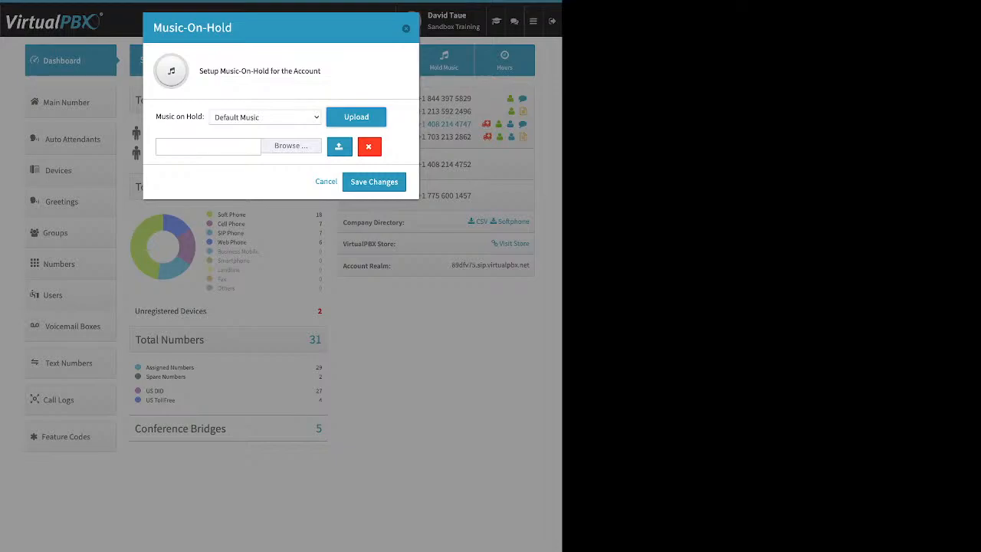
pyautogui.click(406, 28)
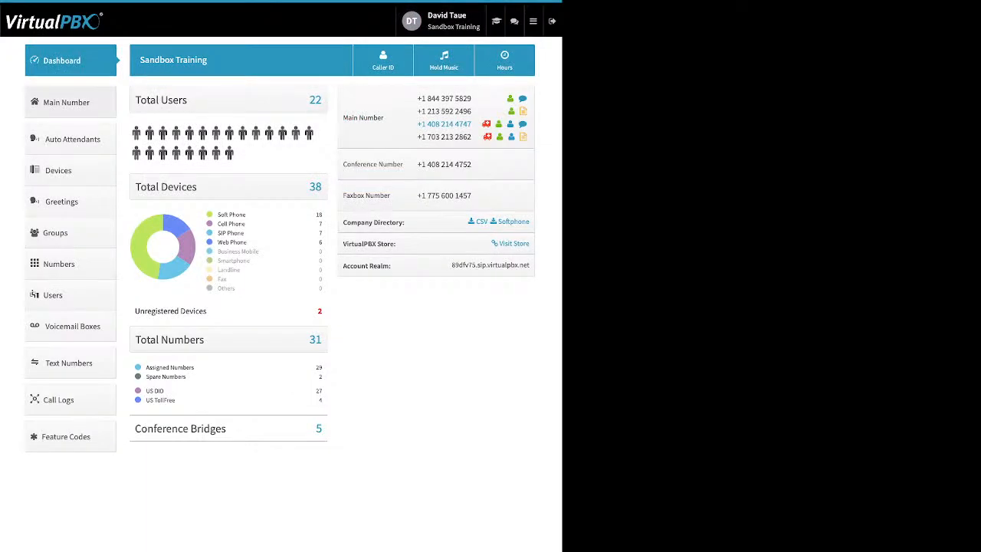
pyautogui.click(69, 101)
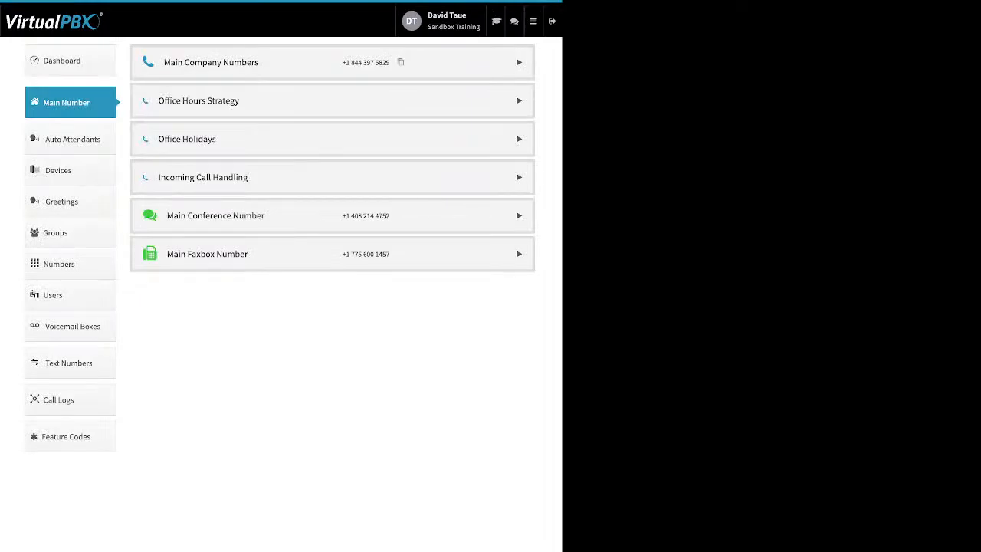
# Expand the Main Company Numbers and un-assign the fourth number, bringing up the spare numbers list.
pyautogui.click(518, 62)
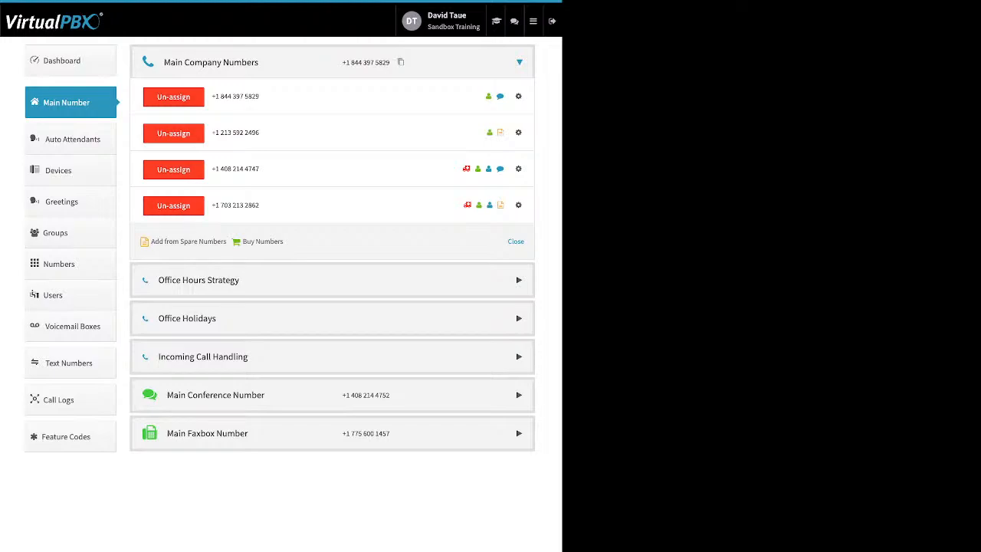
pyautogui.moveTo(286, 241); pyautogui.dragTo(151, 242)
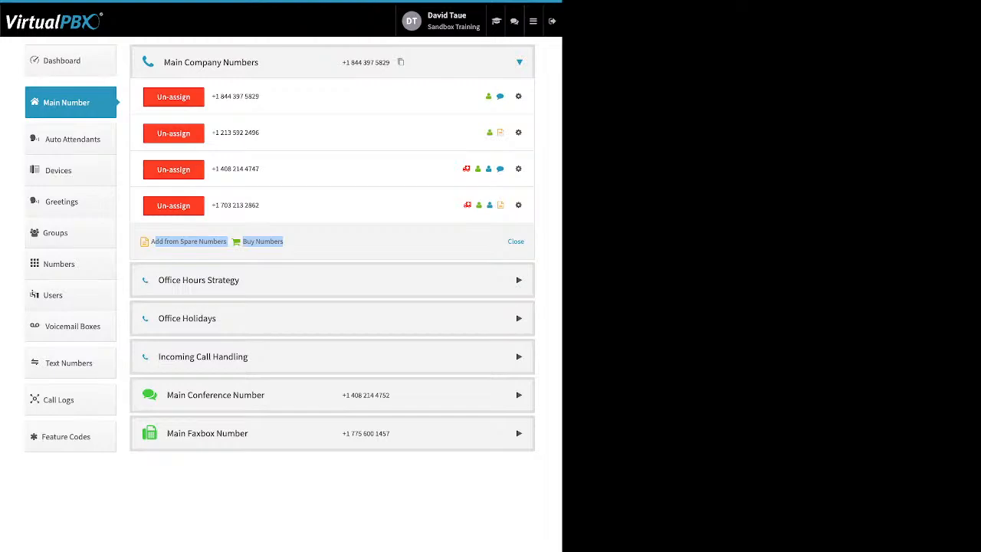
pyautogui.click(173, 206)
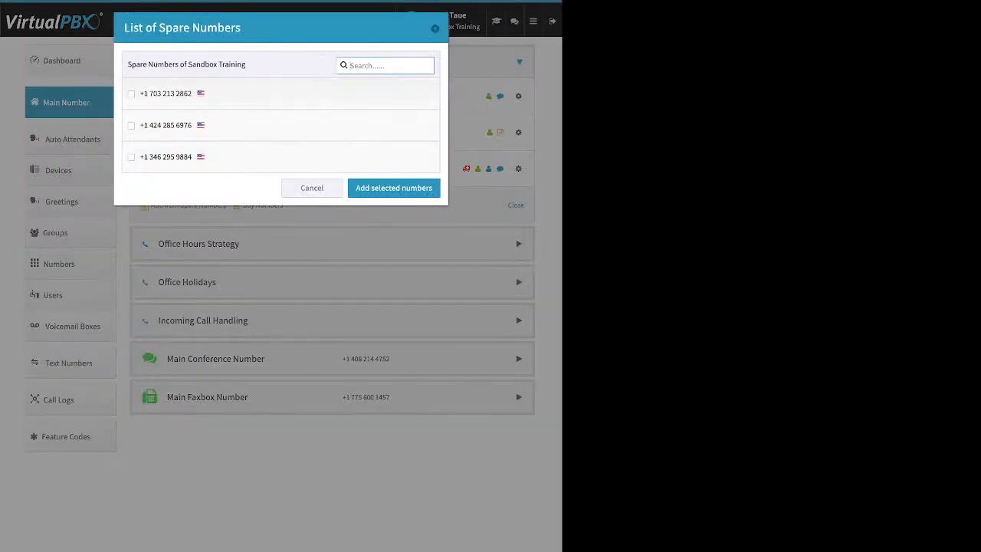
pyautogui.moveTo(153, 93); pyautogui.dragTo(189, 94)
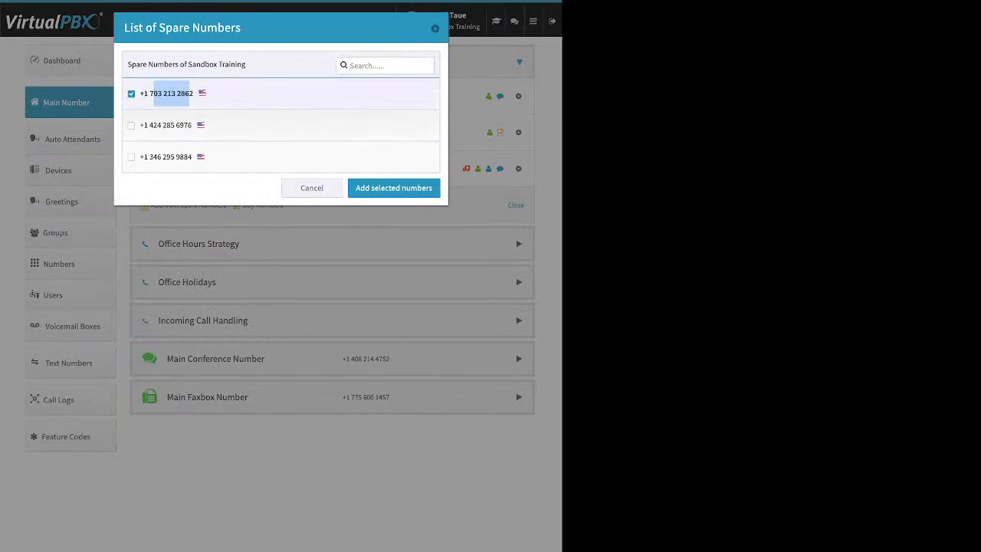
pyautogui.click(188, 94)
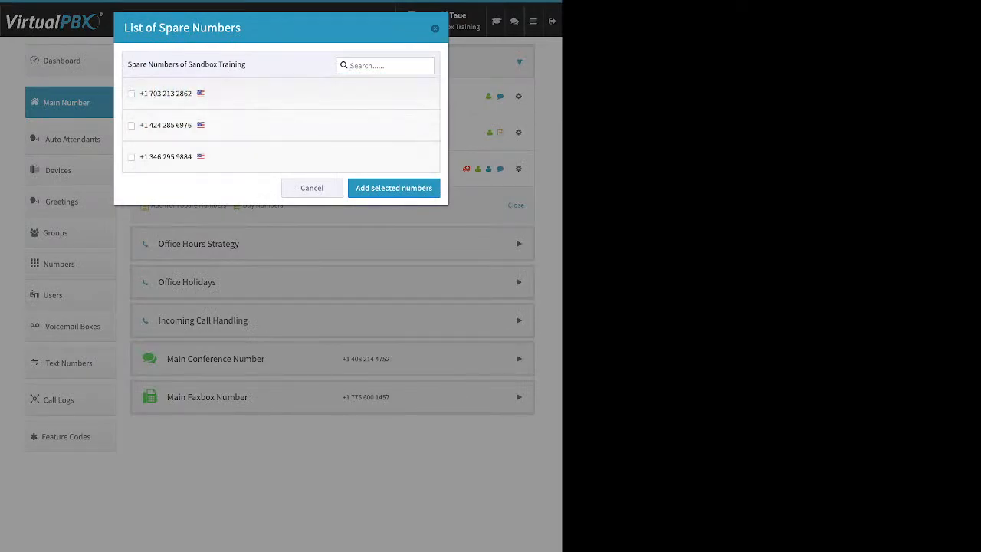
pyautogui.click(184, 125)
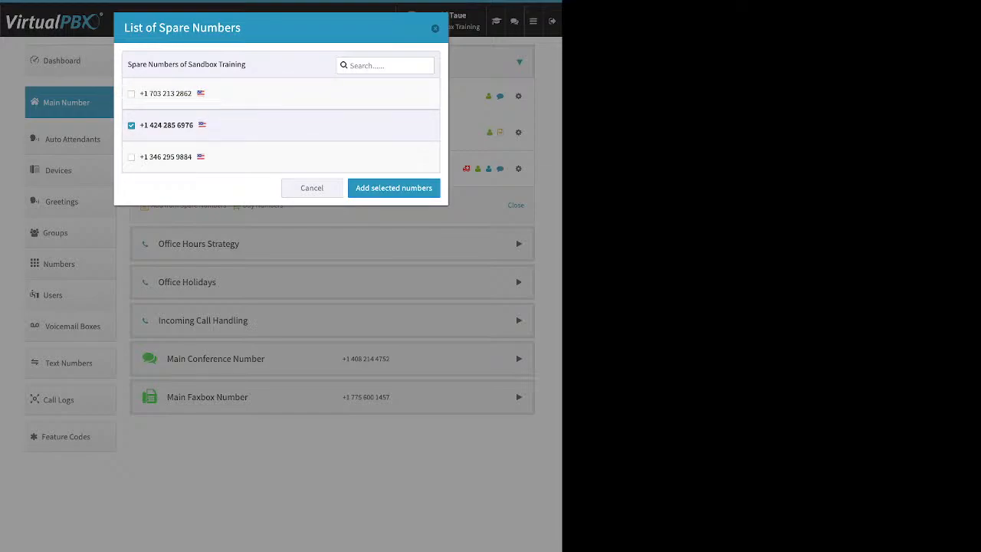
pyautogui.click(393, 188)
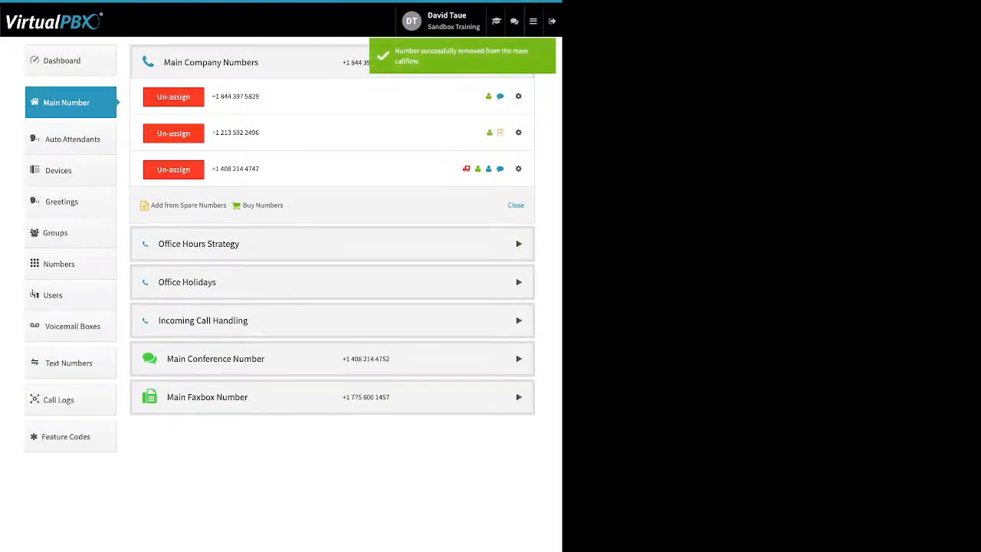
pyautogui.moveTo(287, 205); pyautogui.dragTo(240, 206)
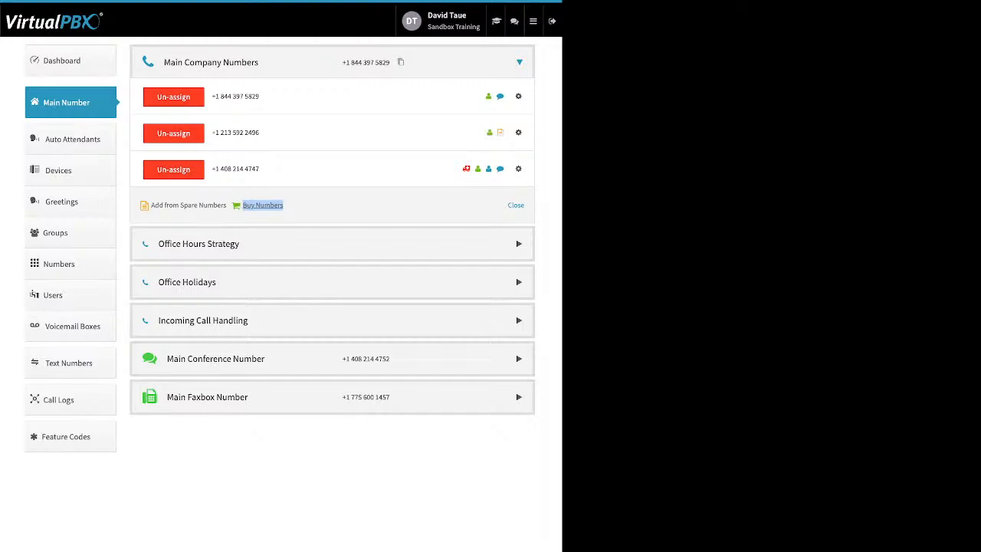
pyautogui.click(263, 206)
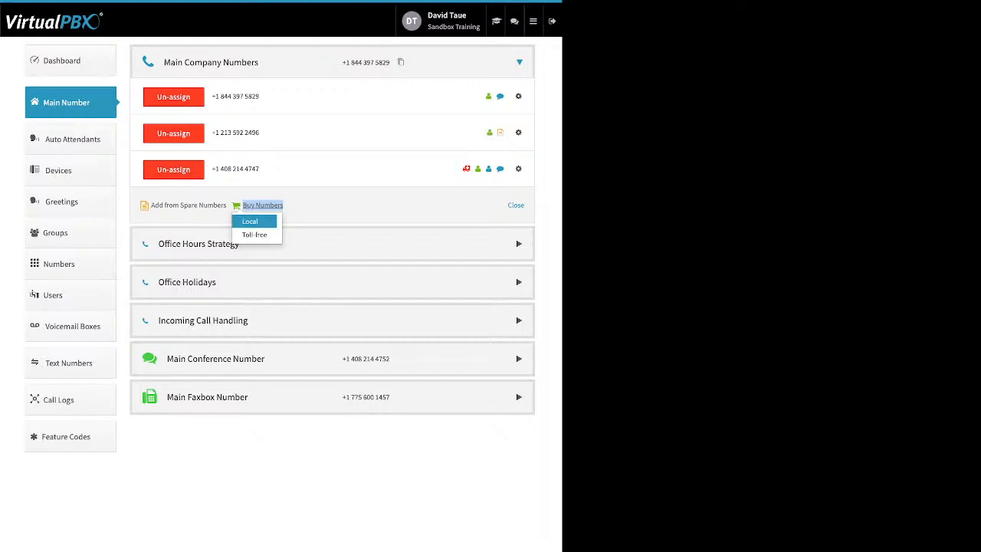
pyautogui.click(254, 234)
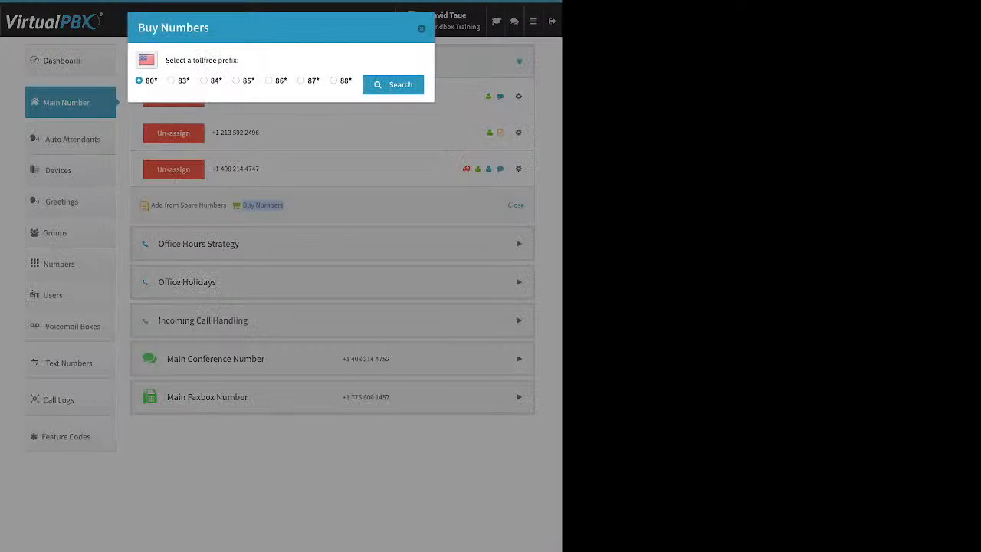
pyautogui.click(236, 80)
pyautogui.click(392, 85)
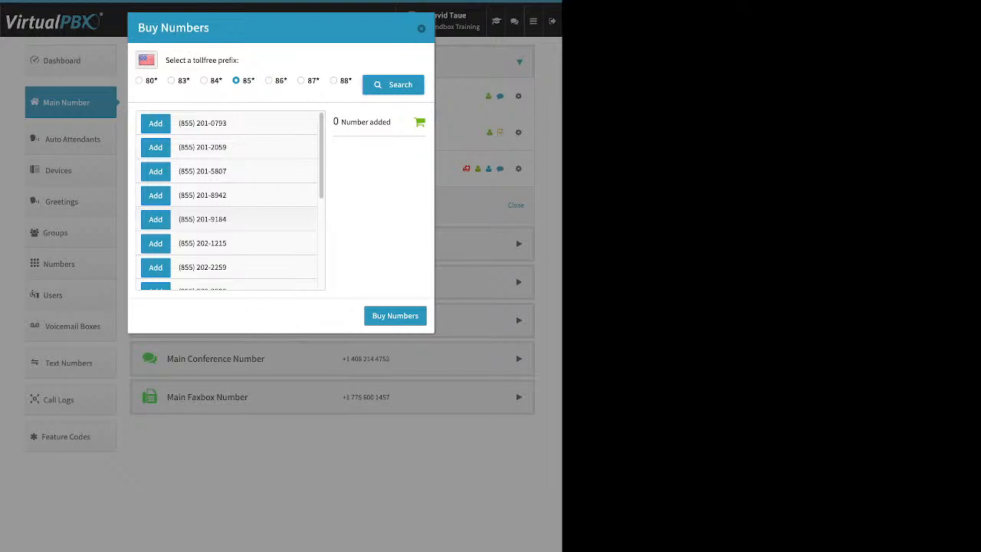
pyautogui.scroll(-3, 230, 199)
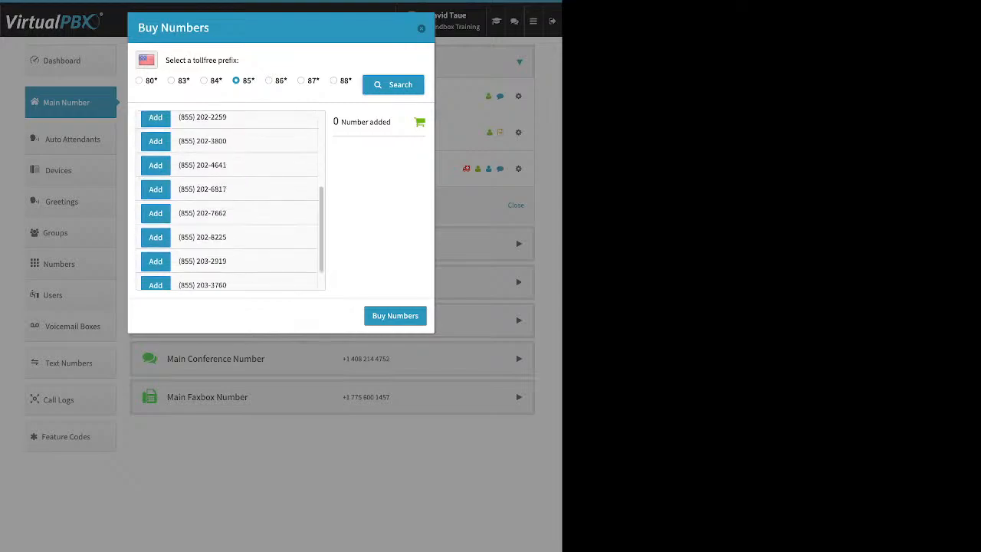
pyautogui.scroll(-2, 230, 199)
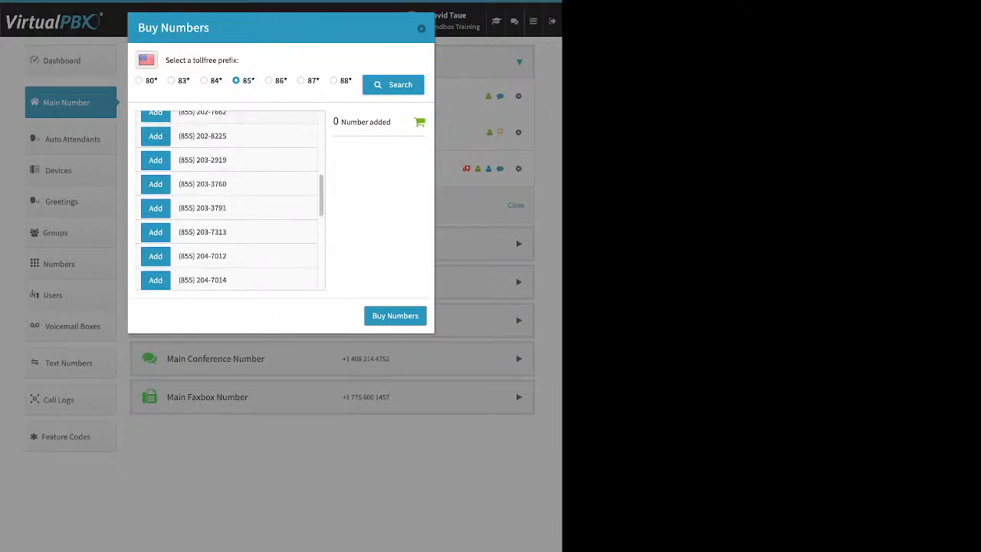
pyautogui.click(155, 187)
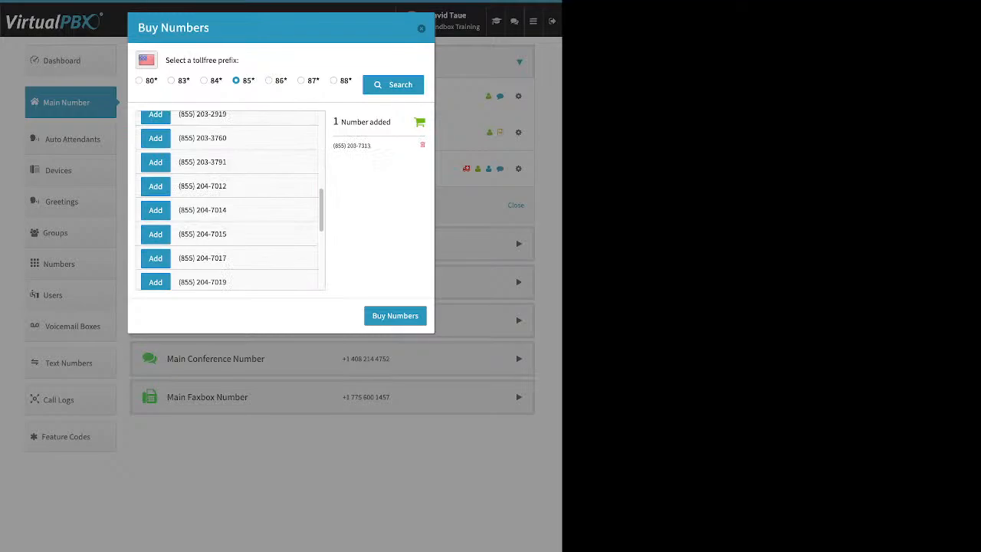
pyautogui.scroll(-1, 230, 199)
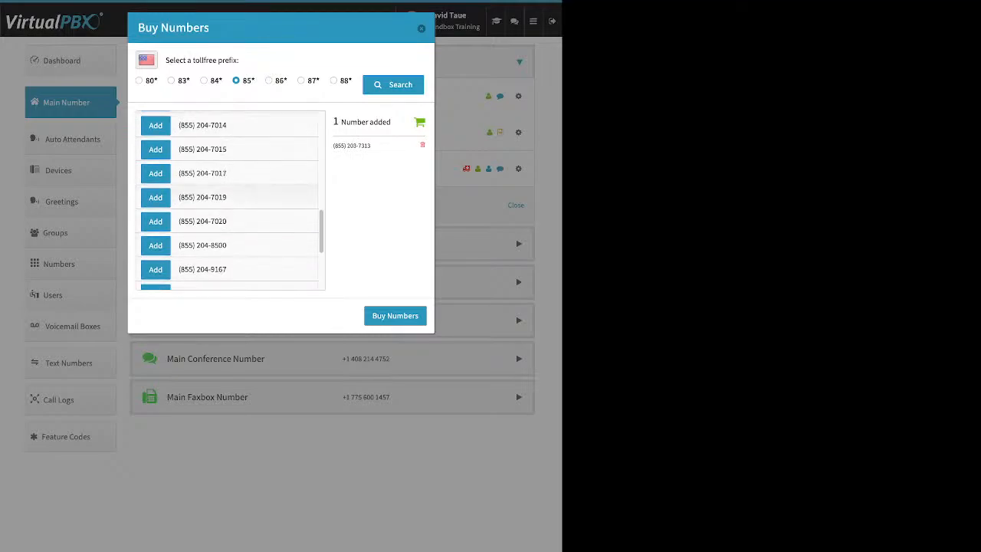
pyautogui.click(156, 197)
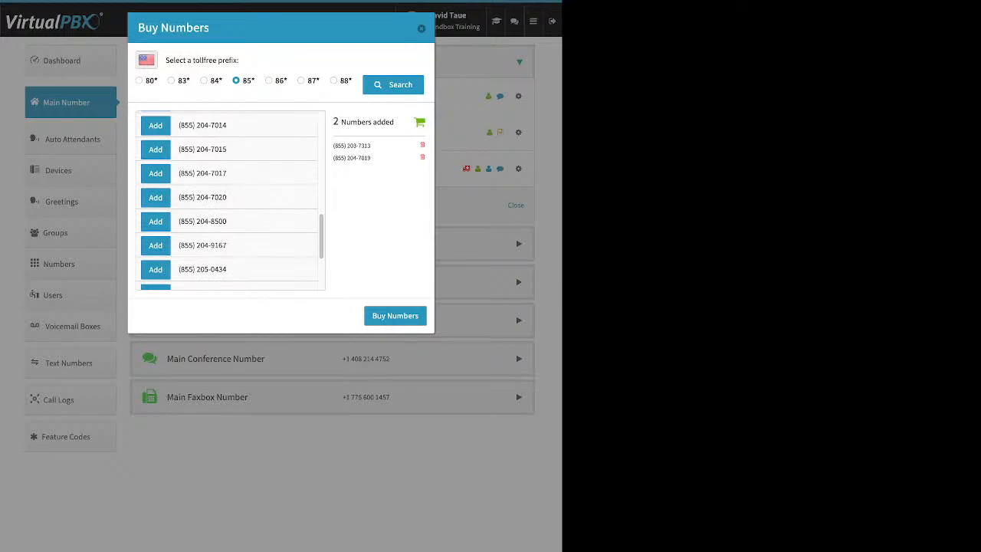
pyautogui.click(395, 316)
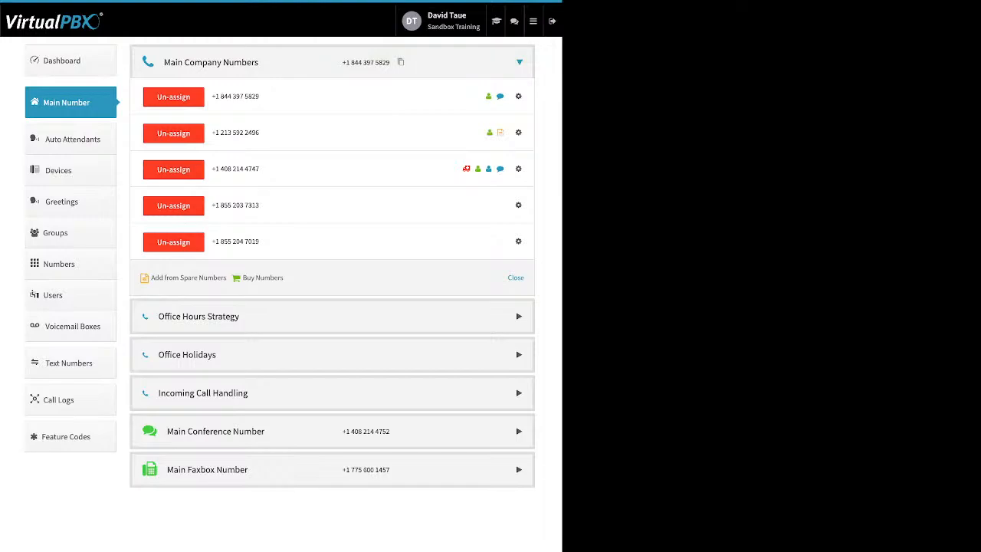
pyautogui.click(173, 206)
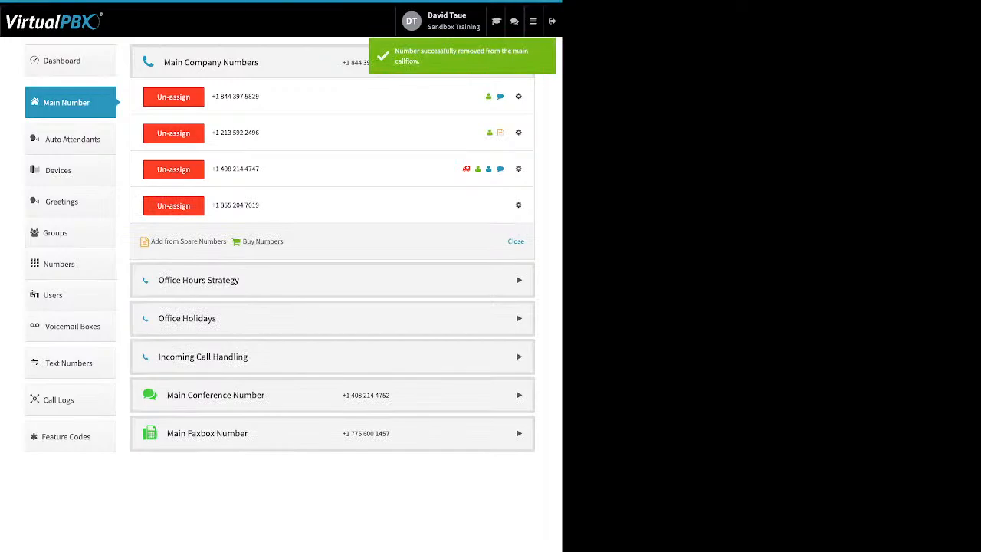
pyautogui.click(262, 242)
pyautogui.click(252, 257)
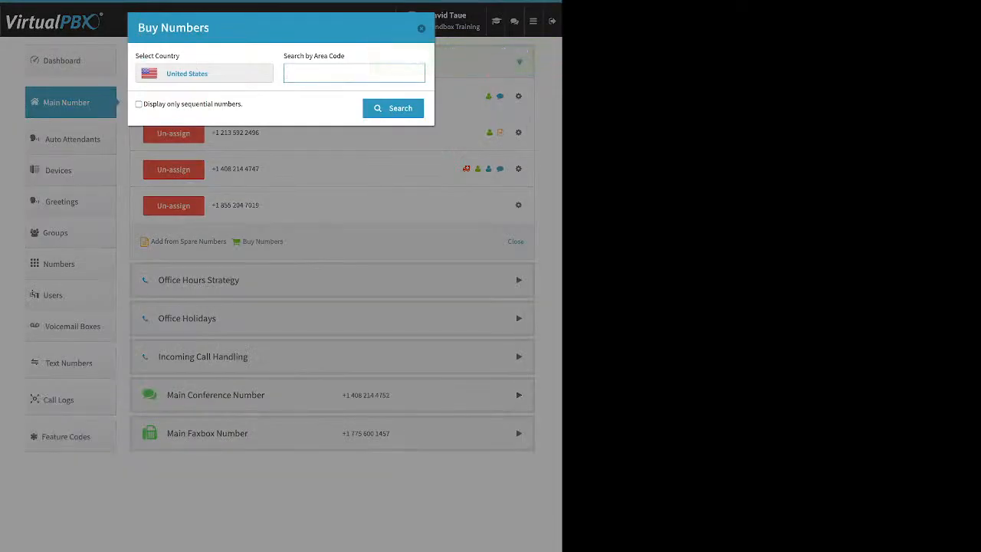
pyautogui.write('310')
pyautogui.press('Return')
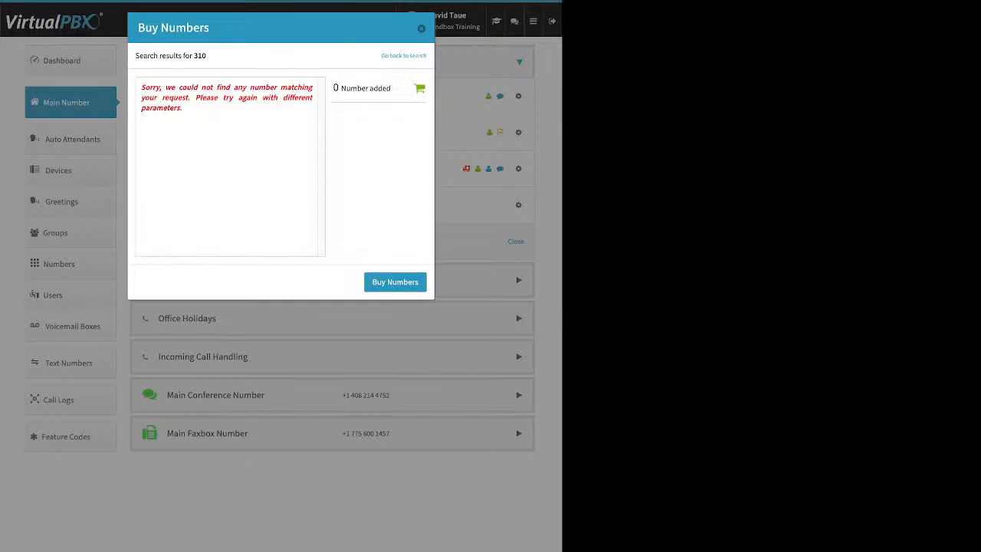
pyautogui.tripleClick(227, 97)
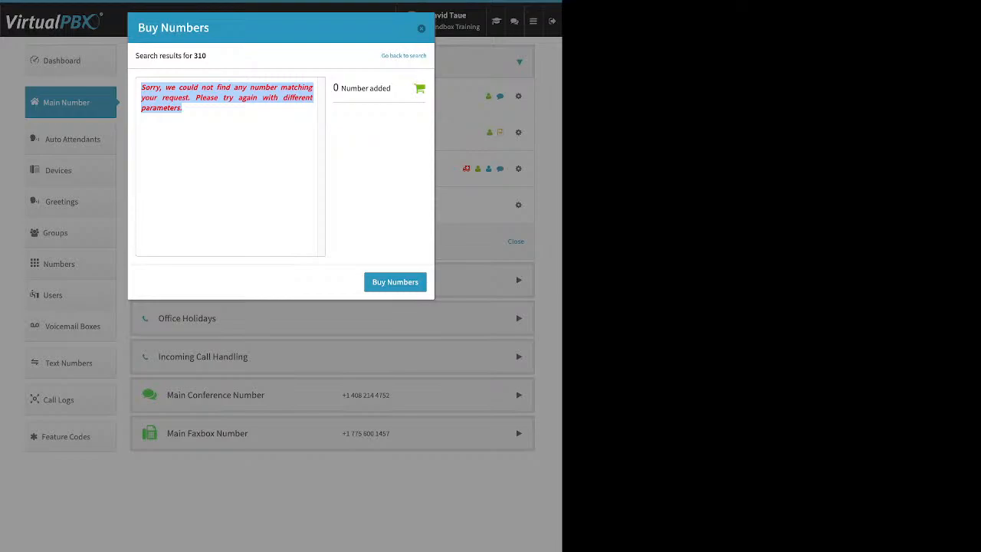
pyautogui.click(403, 55)
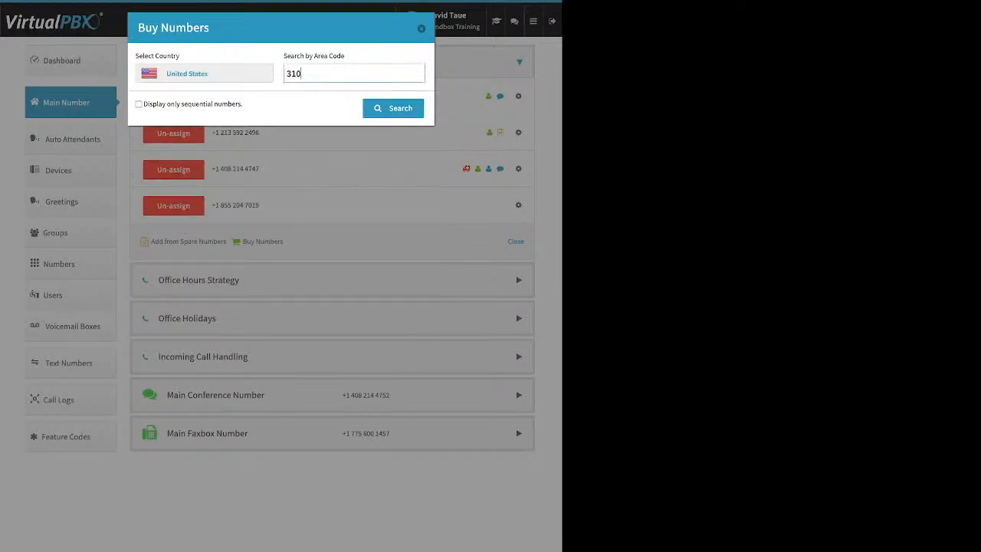
pyautogui.doubleClick(304, 74)
pyautogui.write('424')
pyautogui.press('Return')
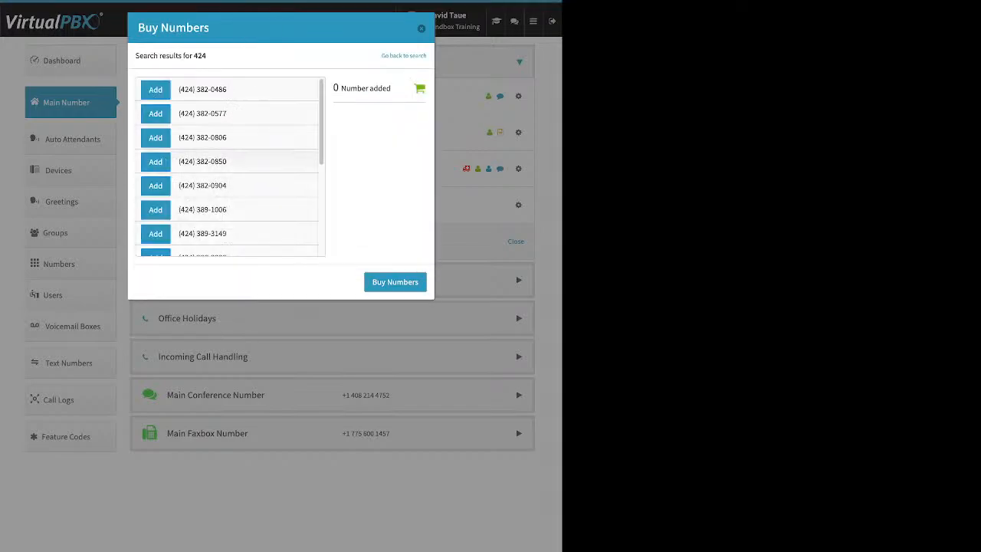
pyautogui.click(155, 114)
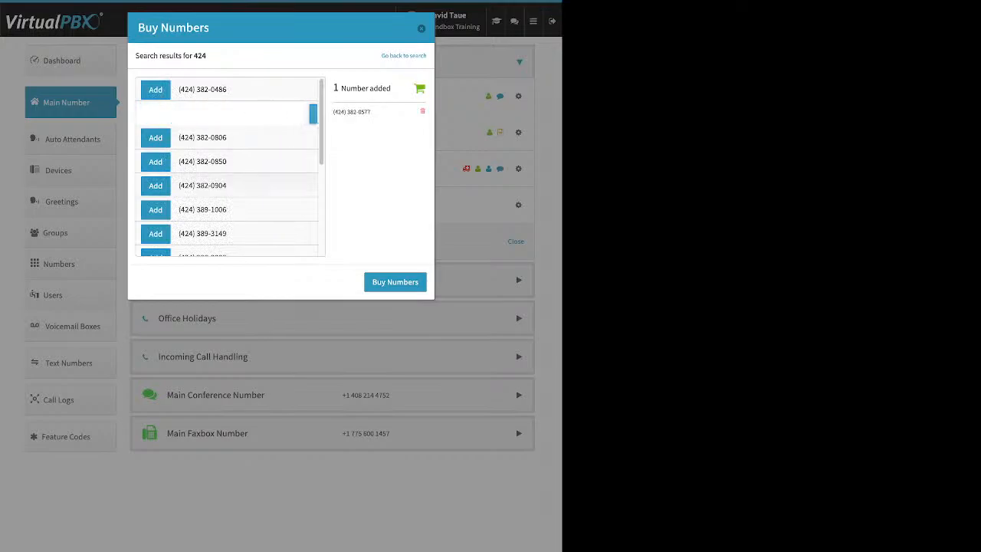
pyautogui.click(395, 282)
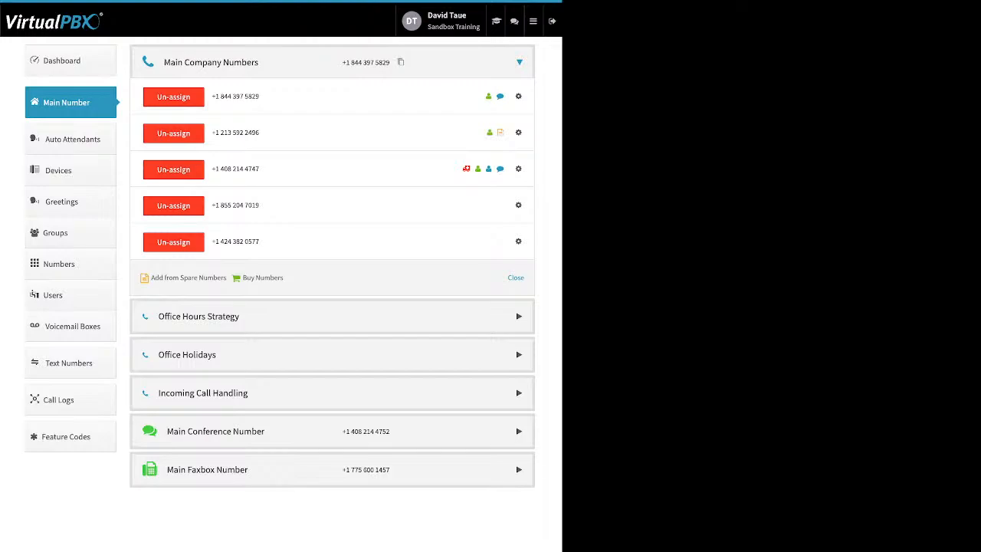
pyautogui.click(518, 204)
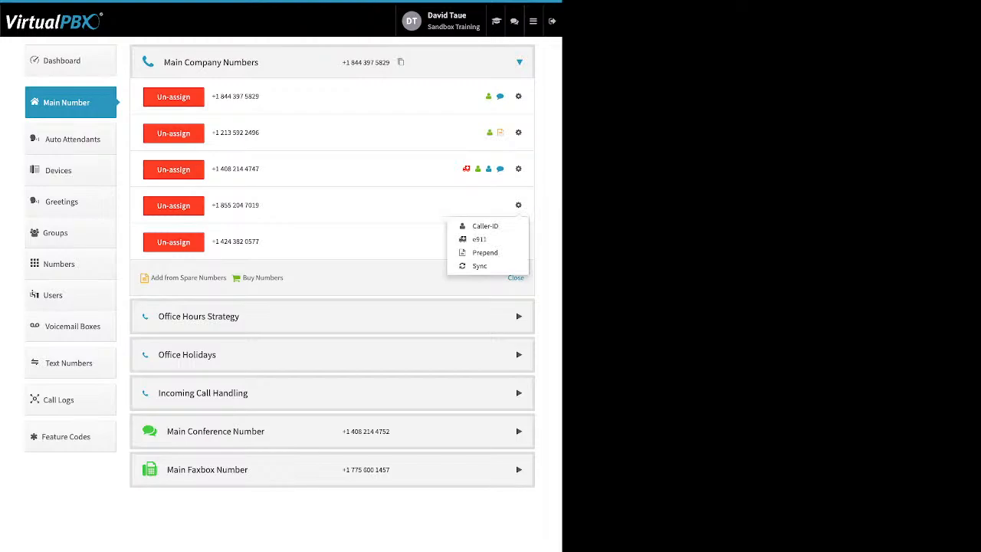
pyautogui.click(485, 226)
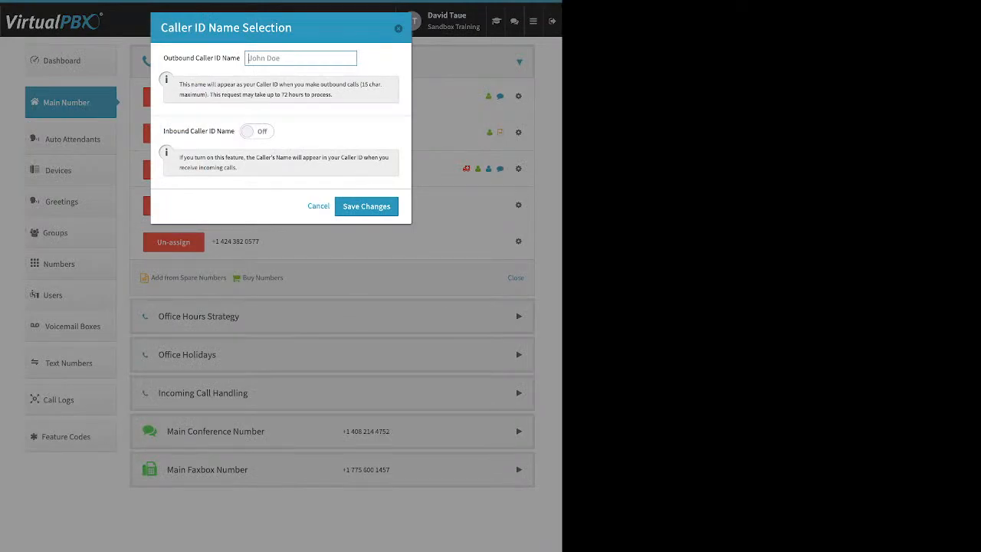
pyautogui.click(257, 131)
pyautogui.moveTo(163, 131); pyautogui.dragTo(231, 131)
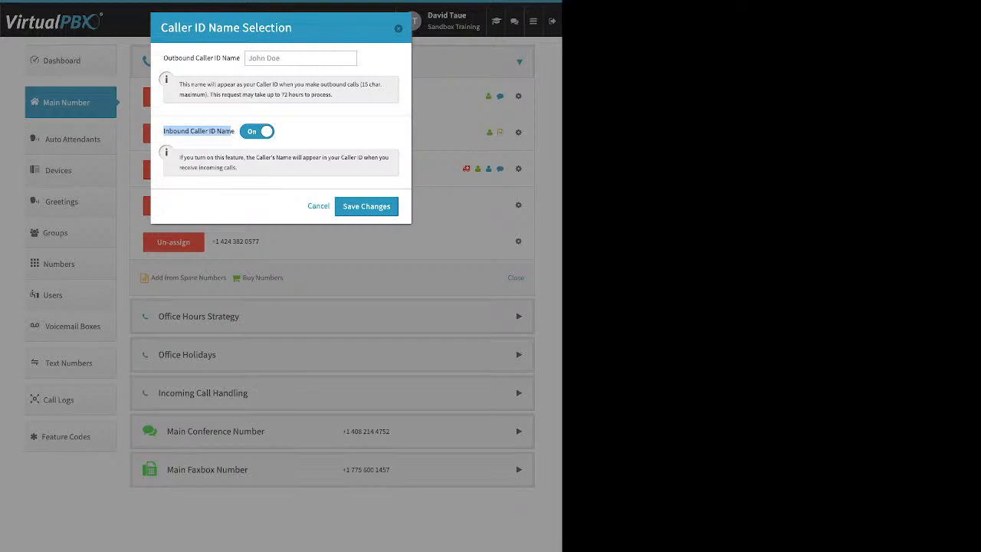
pyautogui.press('Escape')
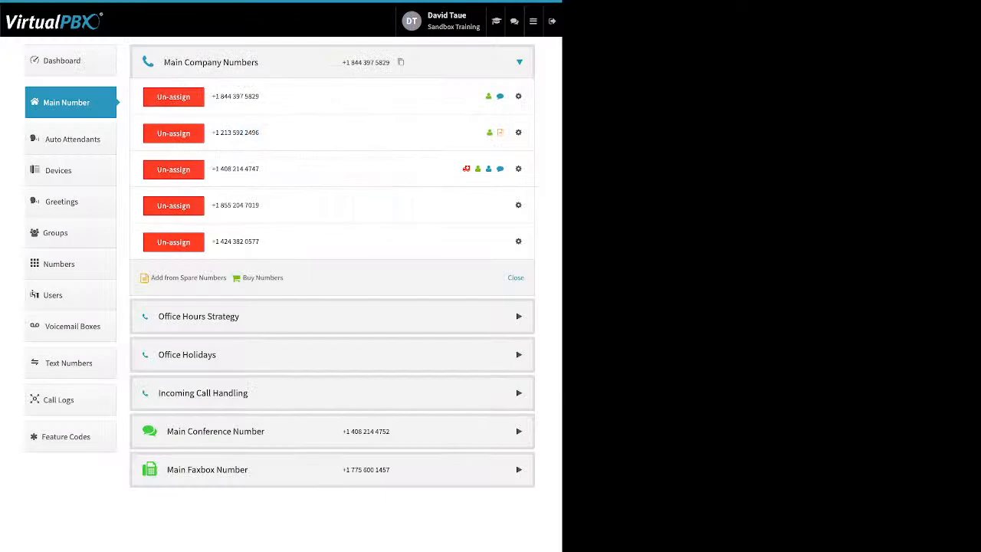
pyautogui.click(518, 205)
# Review the e911 and prepend settings unchanged, then show the Office Hours Strategy's Monday–Friday 9:00–17:00 hours.
pyautogui.click(476, 237)
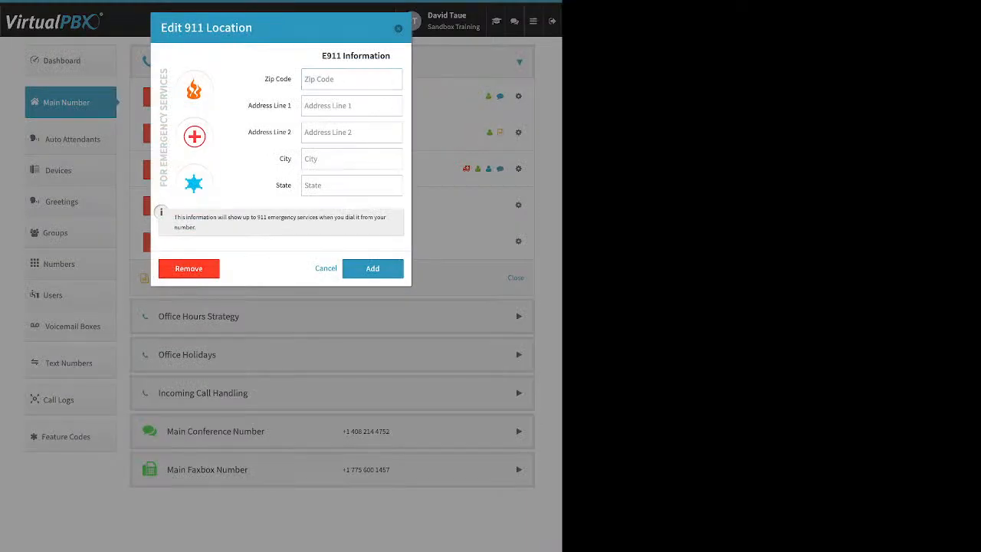
pyautogui.click(398, 29)
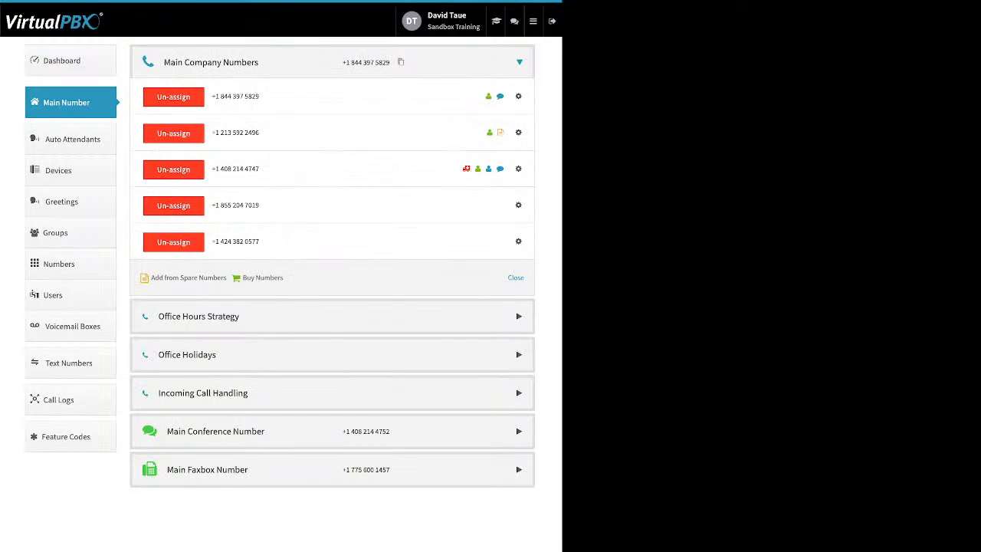
pyautogui.click(518, 206)
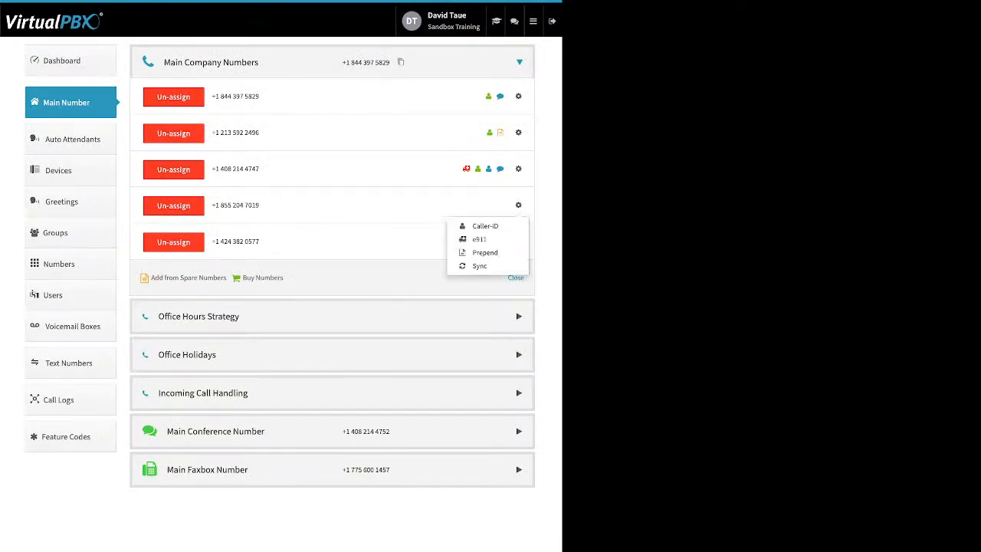
pyautogui.click(485, 252)
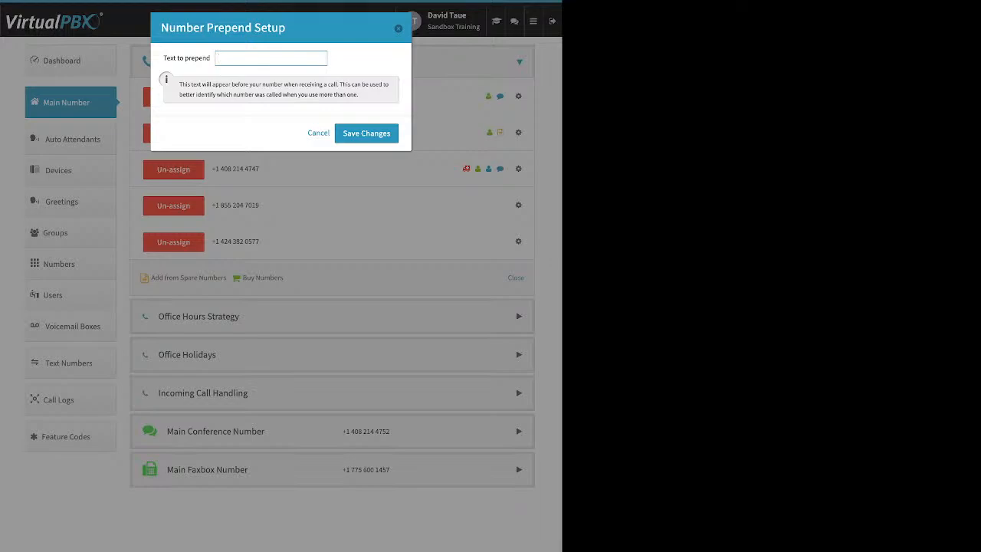
pyautogui.press('Escape')
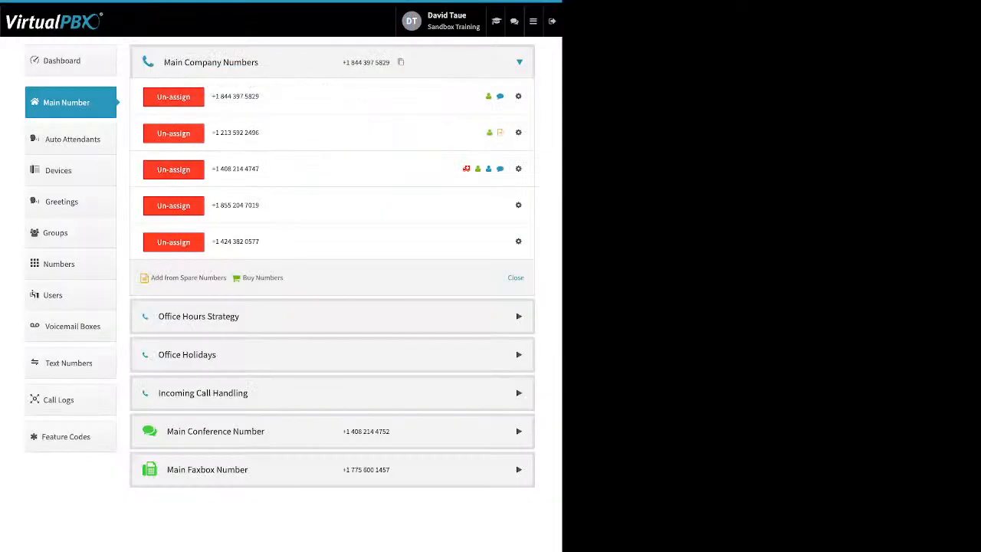
pyautogui.click(519, 62)
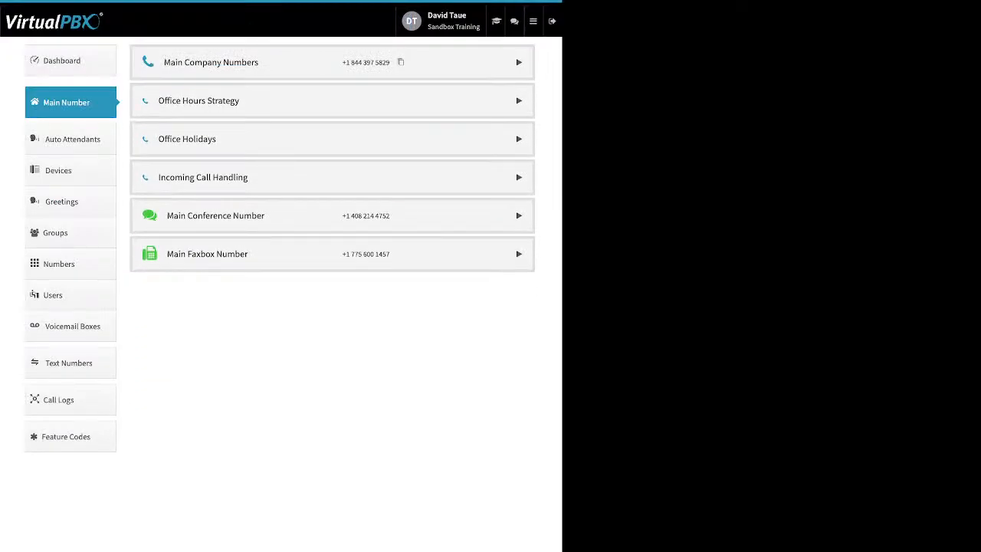
pyautogui.click(519, 101)
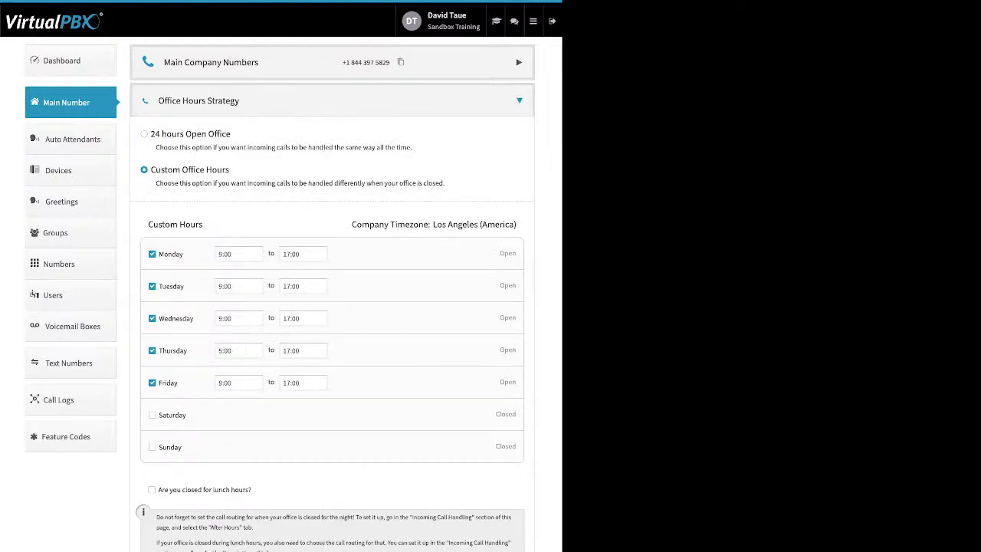
# Switch briefly to 24 hours open, then settle on Custom Office Hours.
pyautogui.moveTo(241, 147); pyautogui.dragTo(160, 135)
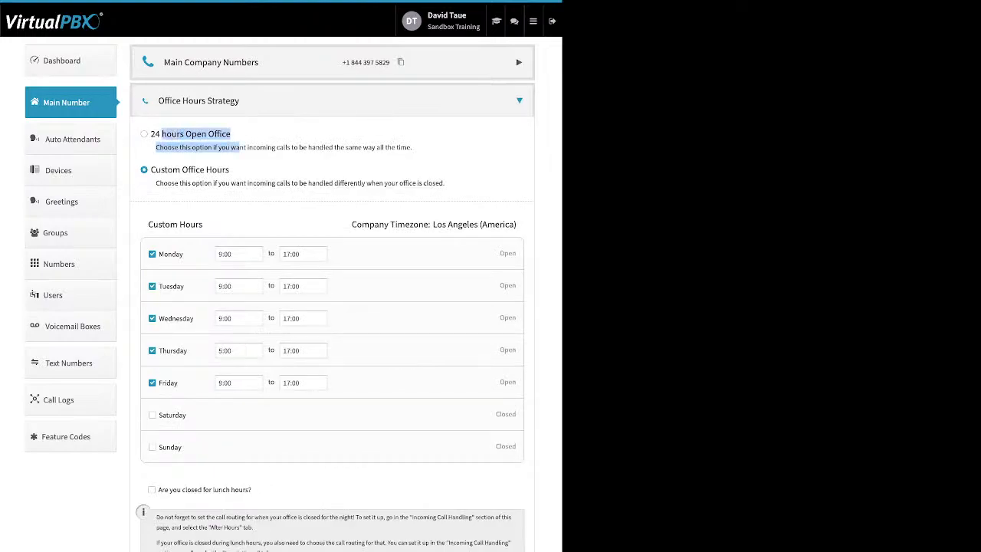
pyautogui.click(198, 134)
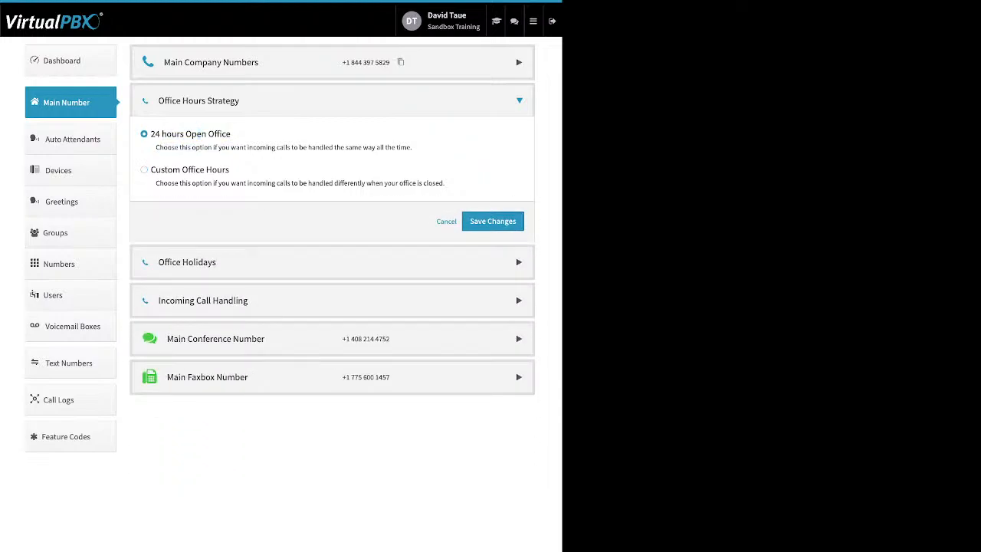
pyautogui.click(196, 169)
pyautogui.moveTo(196, 169); pyautogui.dragTo(231, 170)
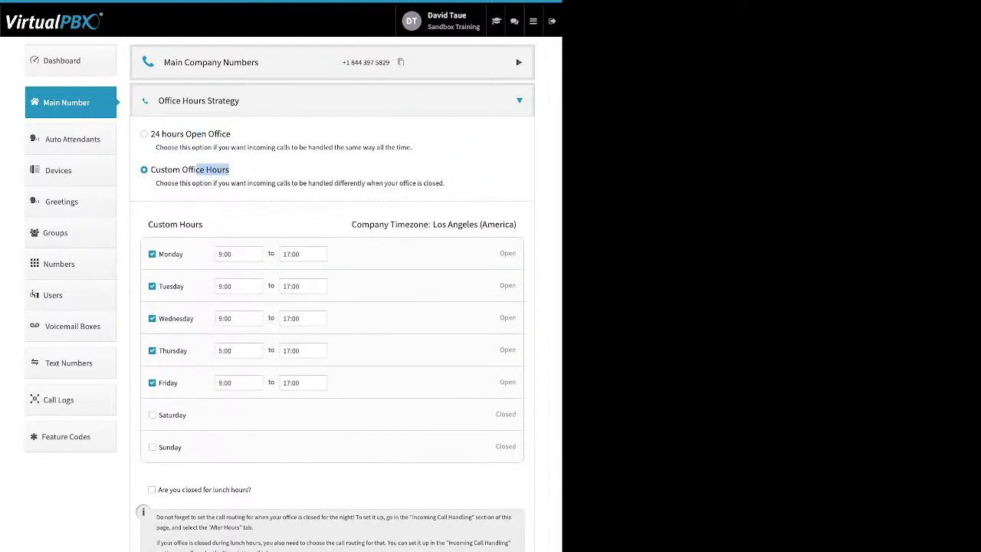
pyautogui.click(231, 170)
# Check Monday's start and closing time choices, leaving 9:00 to 17:00 unchanged.
pyautogui.moveTo(184, 253); pyautogui.dragTo(159, 254)
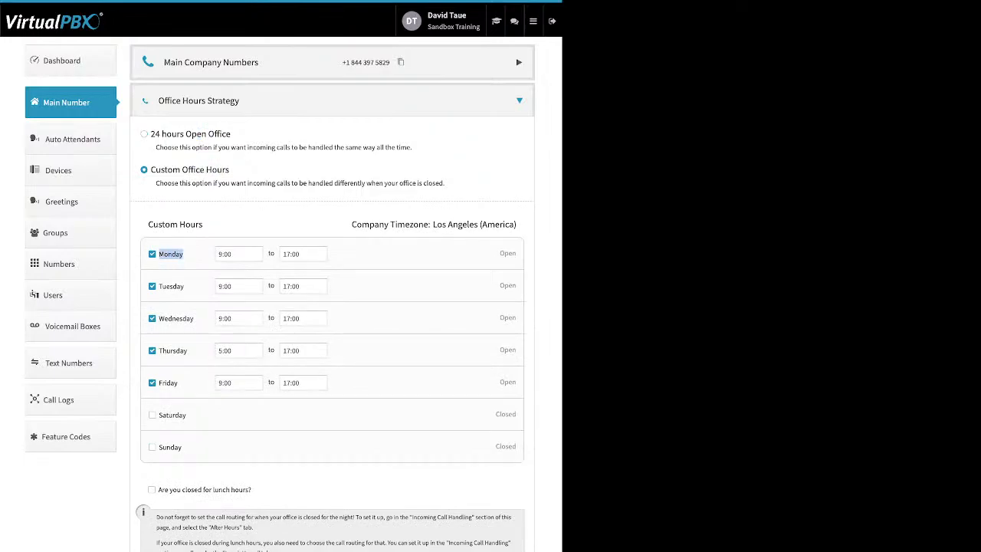
pyautogui.click(238, 254)
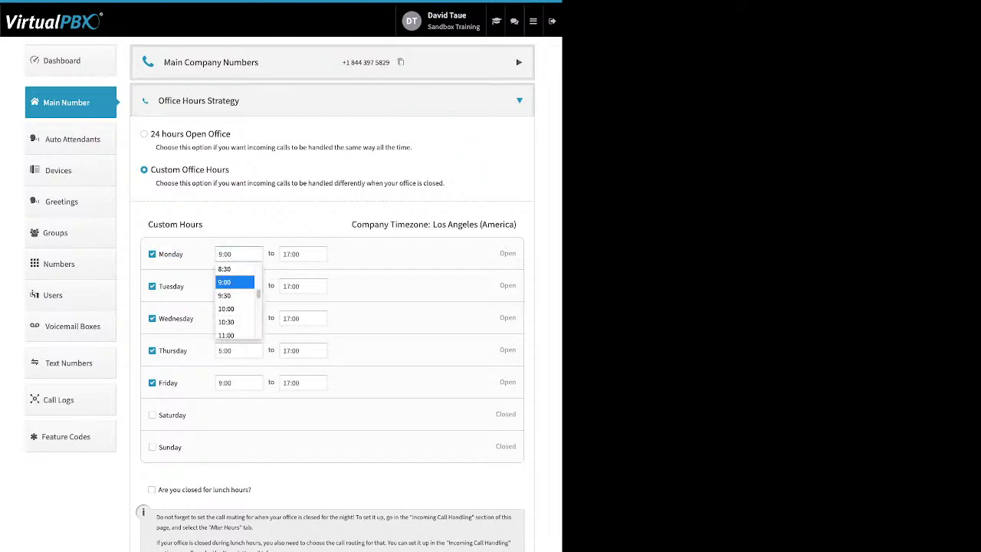
pyautogui.click(303, 253)
pyautogui.click(299, 282)
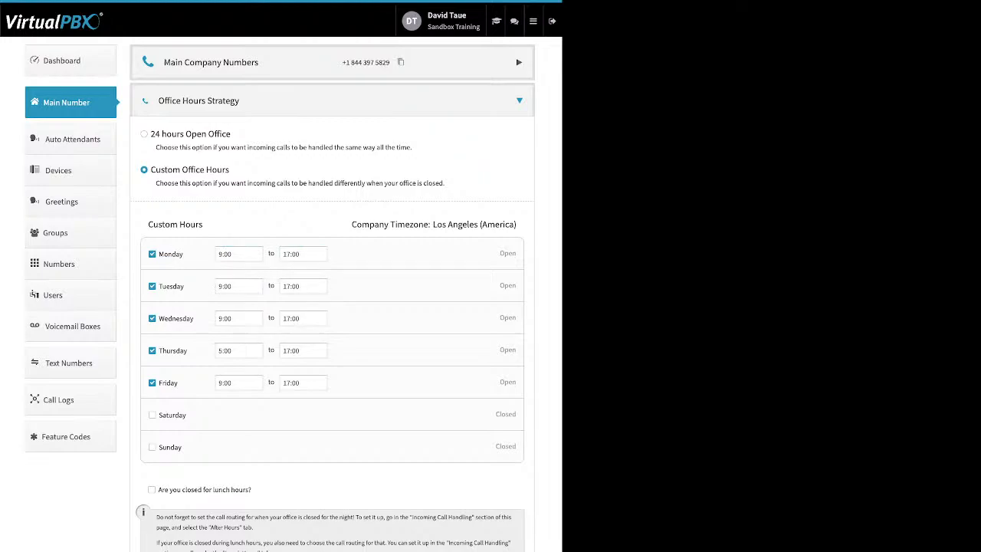
# Add a 12:00–13:00 lunch closure, then remove it again.
pyautogui.moveTo(251, 489); pyautogui.dragTo(158, 489)
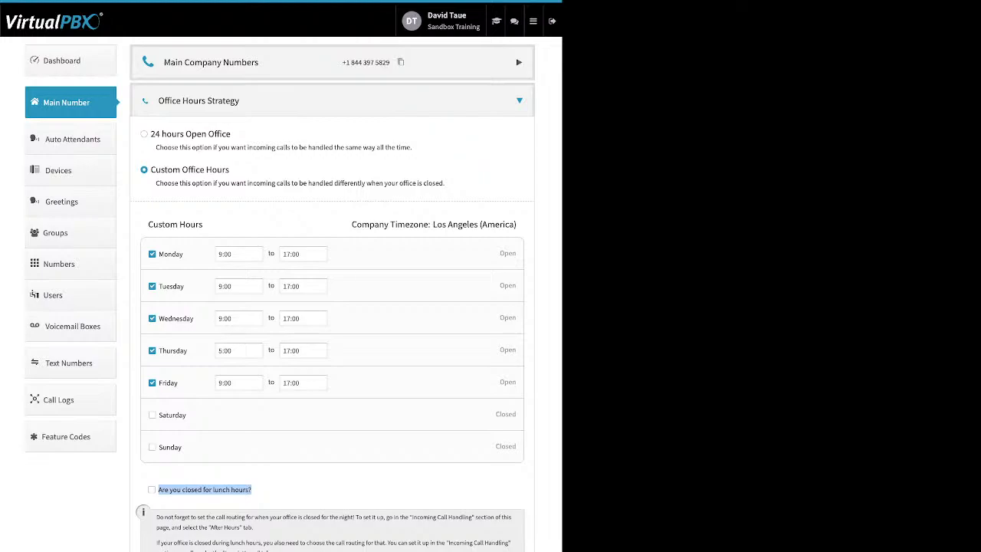
pyautogui.click(151, 489)
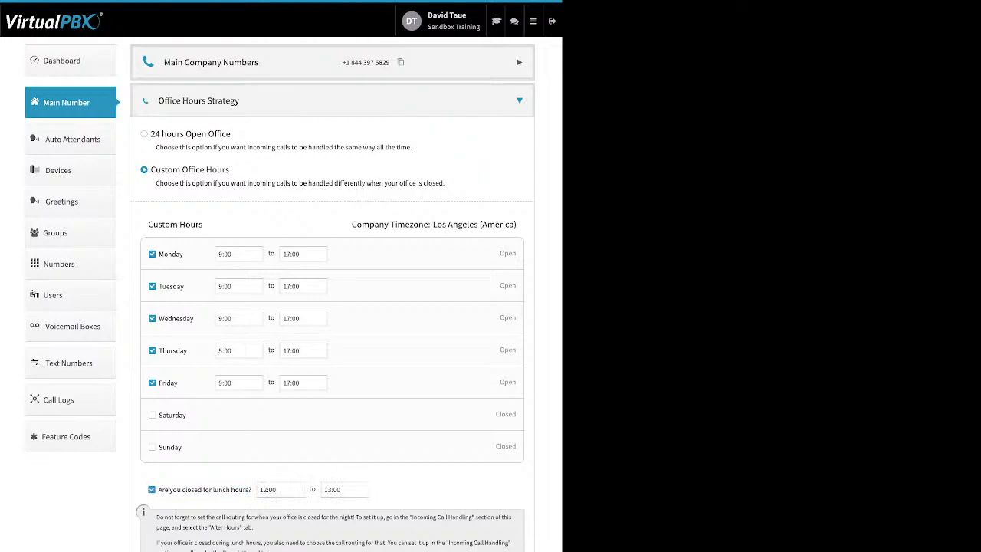
pyautogui.click(152, 490)
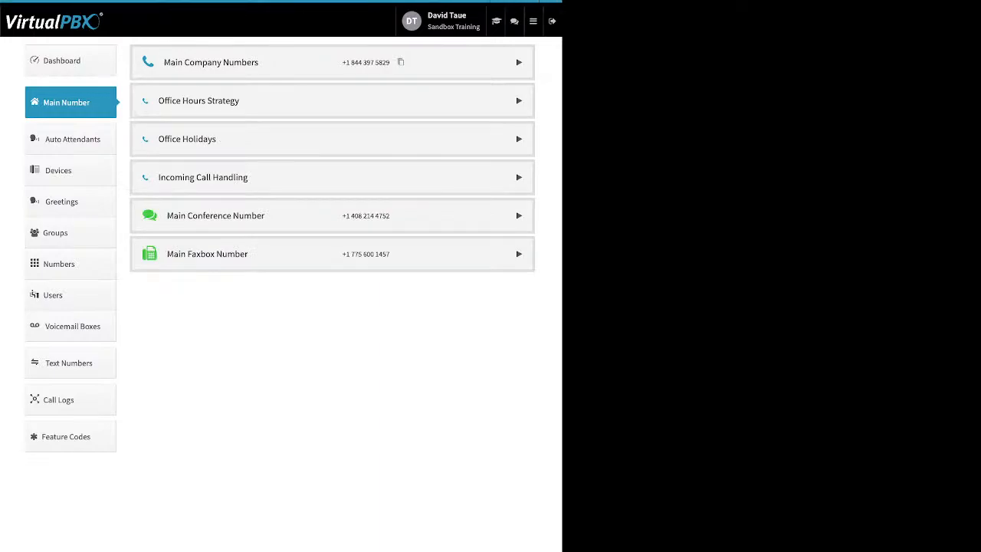
# Expand Office Holidays and look over the holiday types available to add, adding none.
pyautogui.click(519, 139)
pyautogui.moveTo(235, 170); pyautogui.dragTo(150, 170)
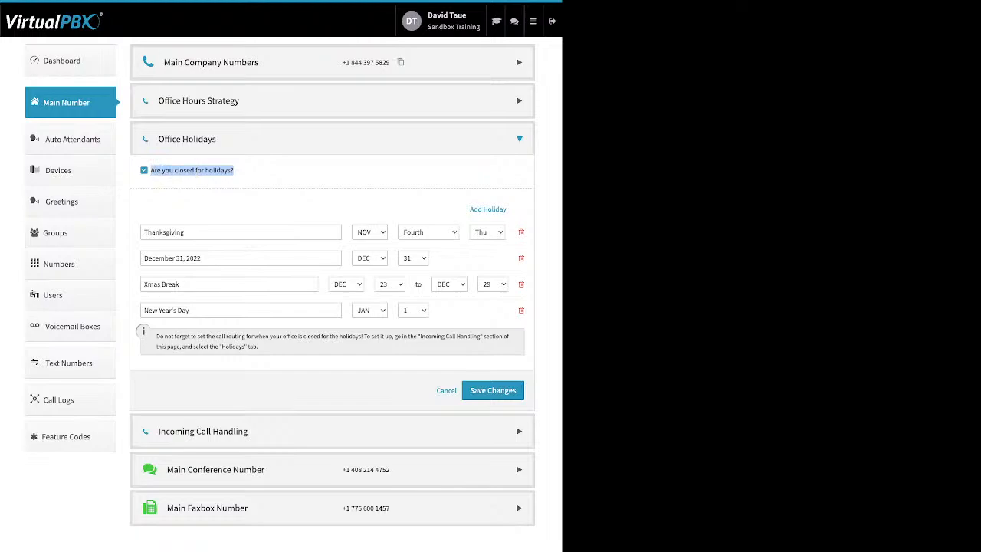
pyautogui.moveTo(469, 208); pyautogui.dragTo(508, 208)
pyautogui.click(488, 210)
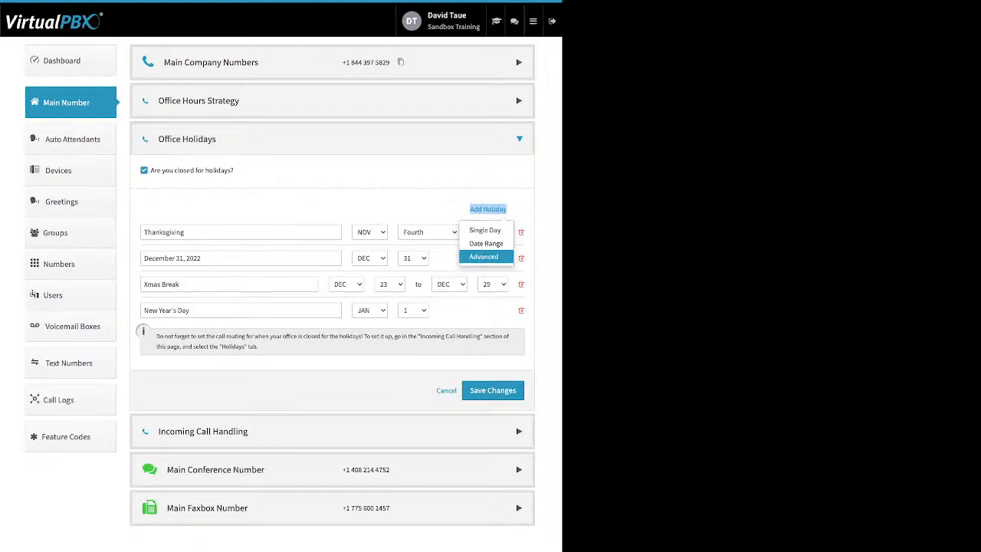
pyautogui.click(406, 205)
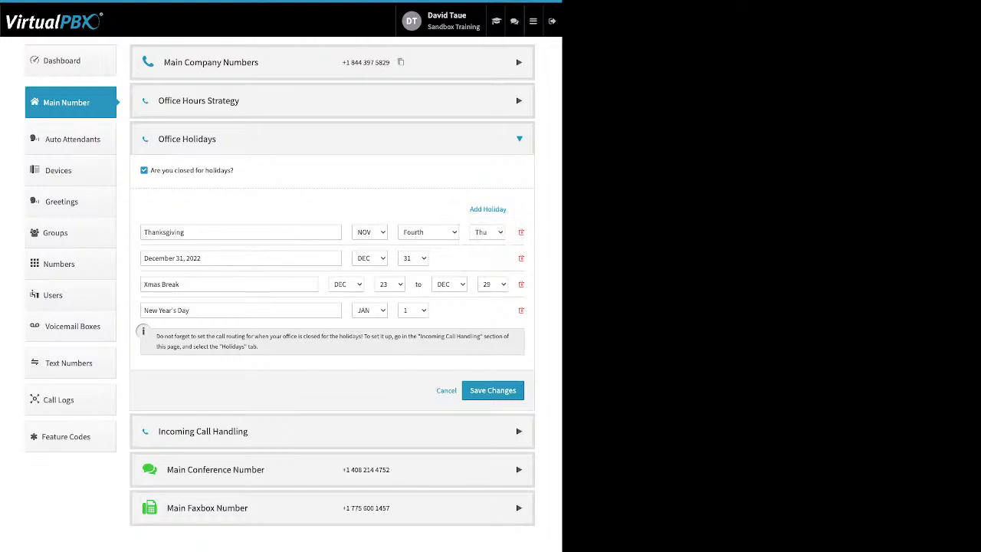
# Review the December 31, New Year's Day, Xmas Break and Thanksgiving rows, then save the holidays.
pyautogui.moveTo(202, 258); pyautogui.dragTo(143, 258)
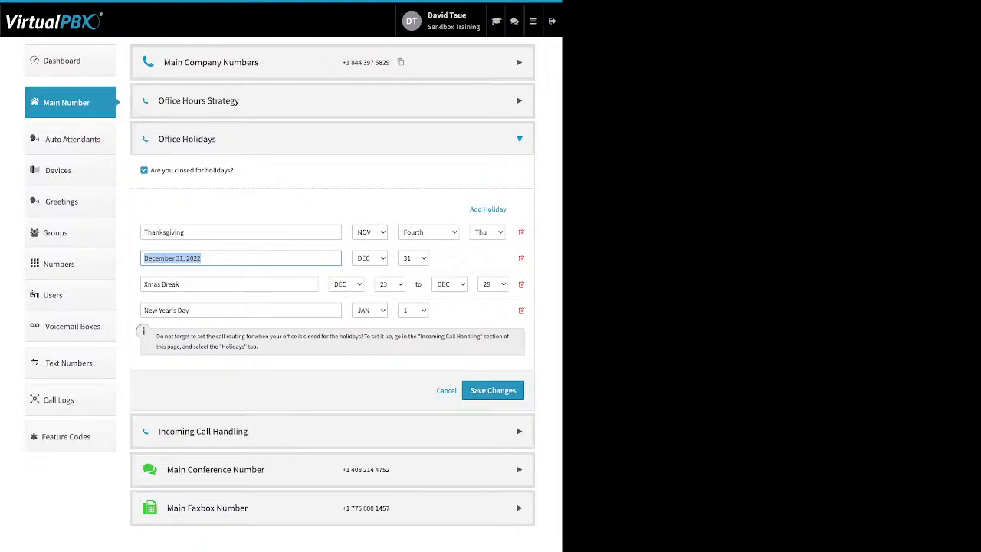
pyautogui.click(189, 309)
pyautogui.moveTo(179, 284); pyautogui.dragTo(144, 284)
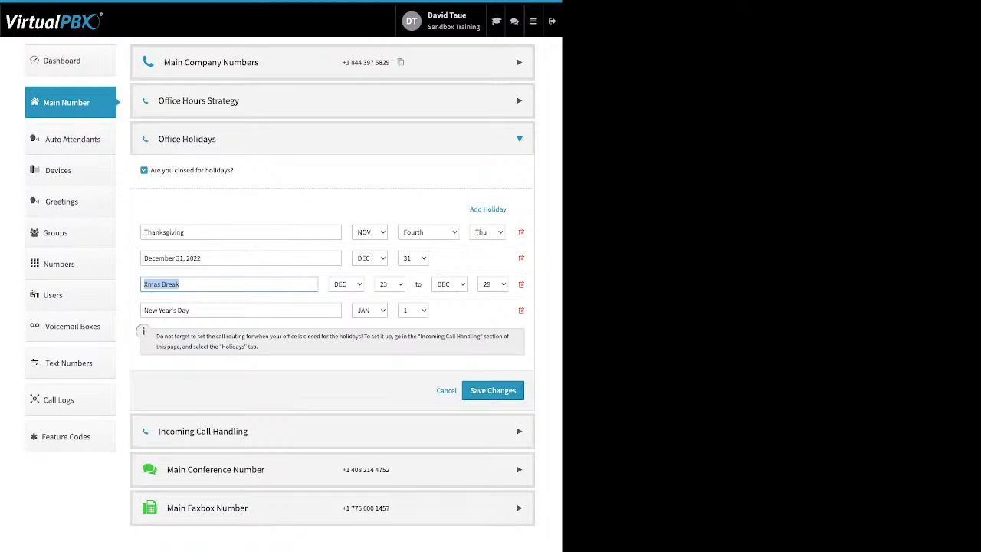
pyautogui.click(145, 232)
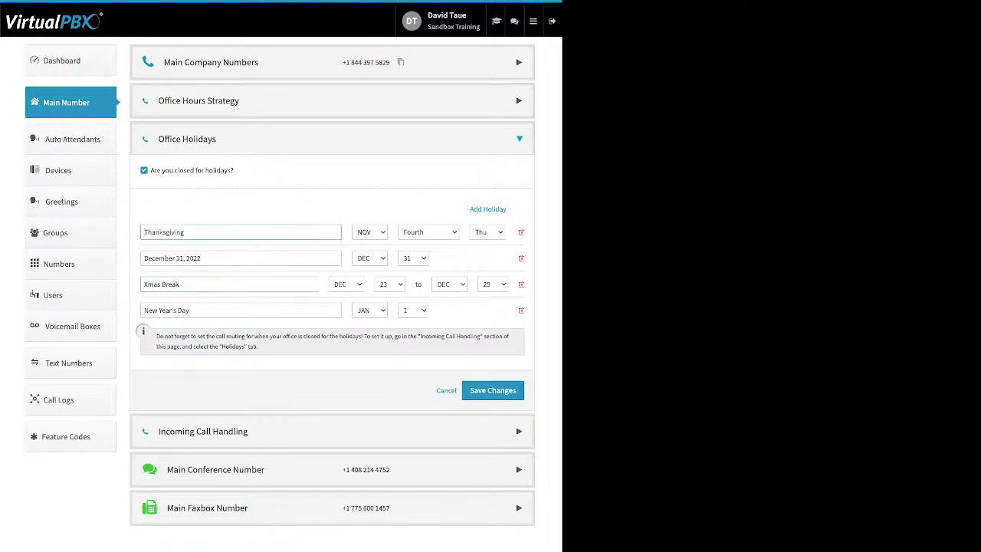
pyautogui.hotkey('ctrl', 'a')
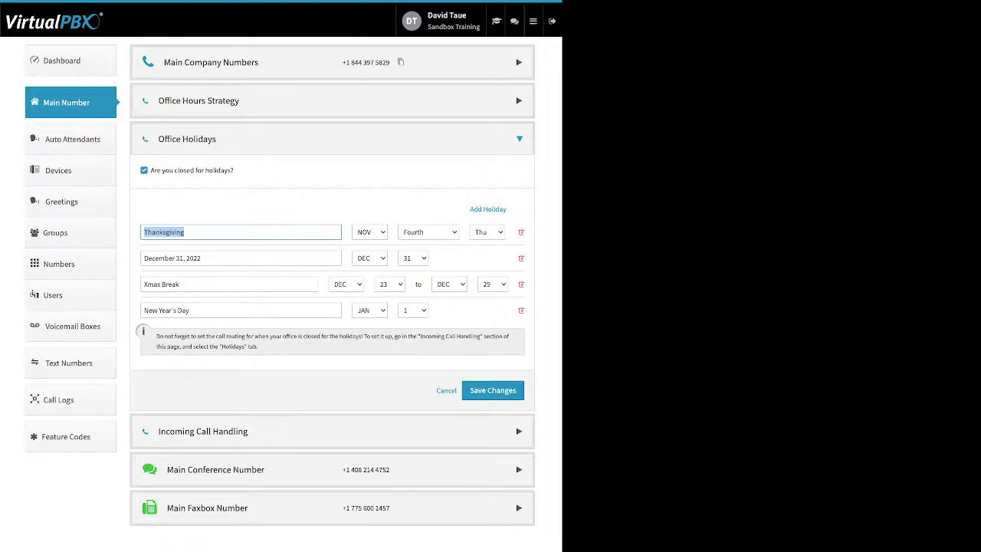
pyautogui.click(493, 390)
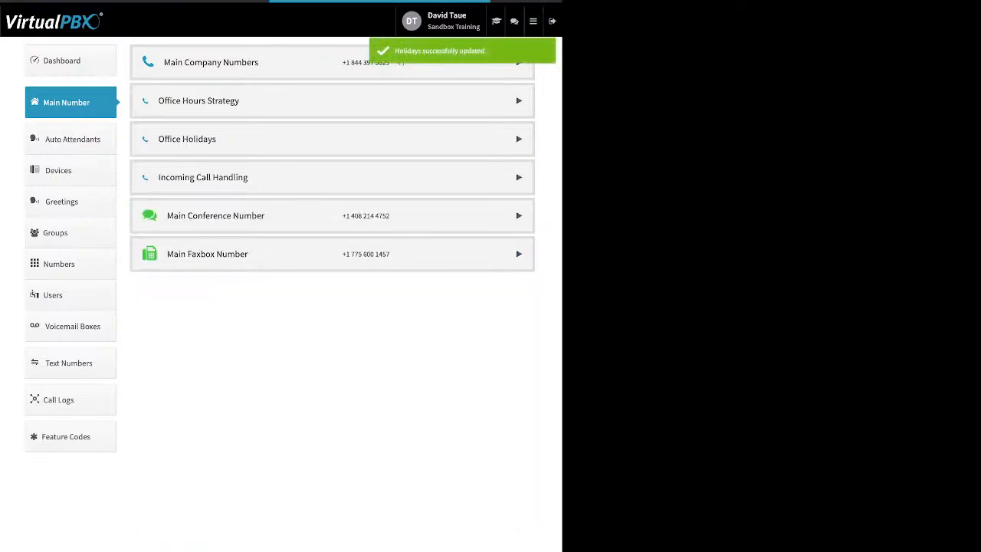
# Expand Incoming Call Handling, view the After Hours and Holidays routing, and return to Open Hours.
pyautogui.click(204, 177)
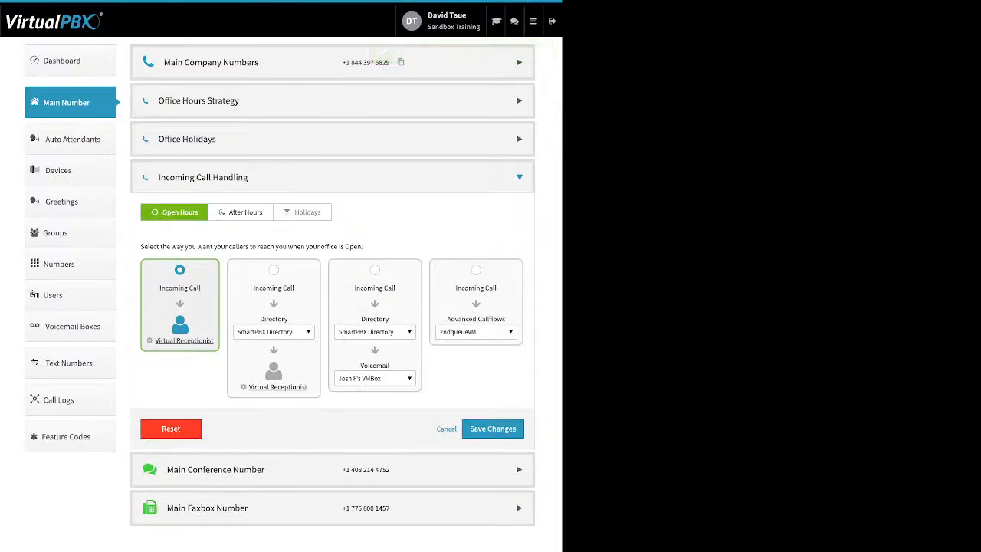
pyautogui.click(245, 212)
pyautogui.click(303, 212)
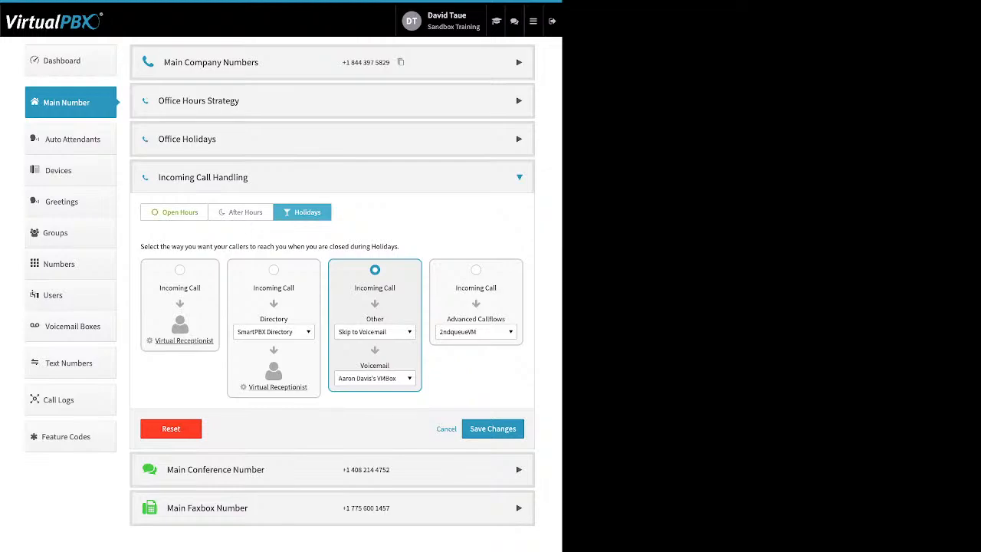
pyautogui.click(174, 212)
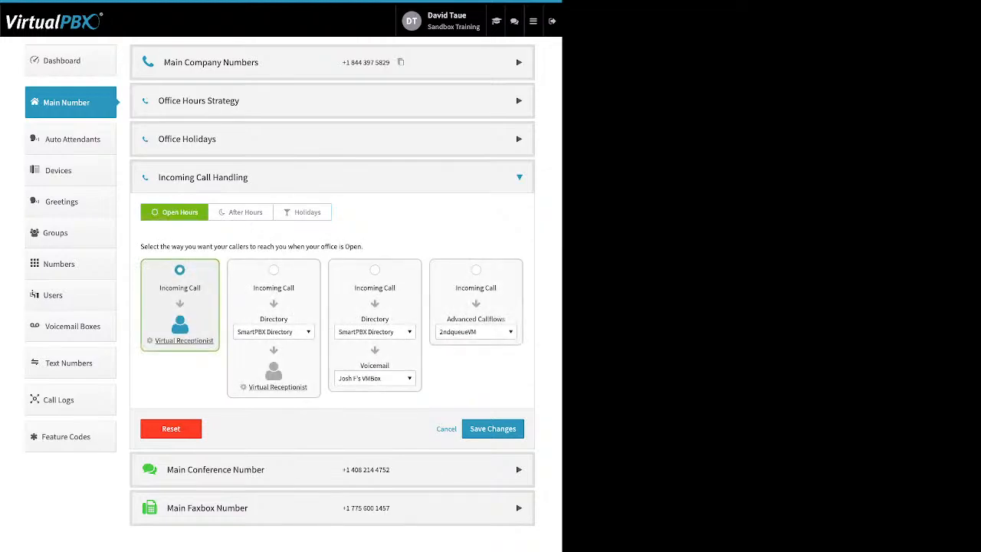
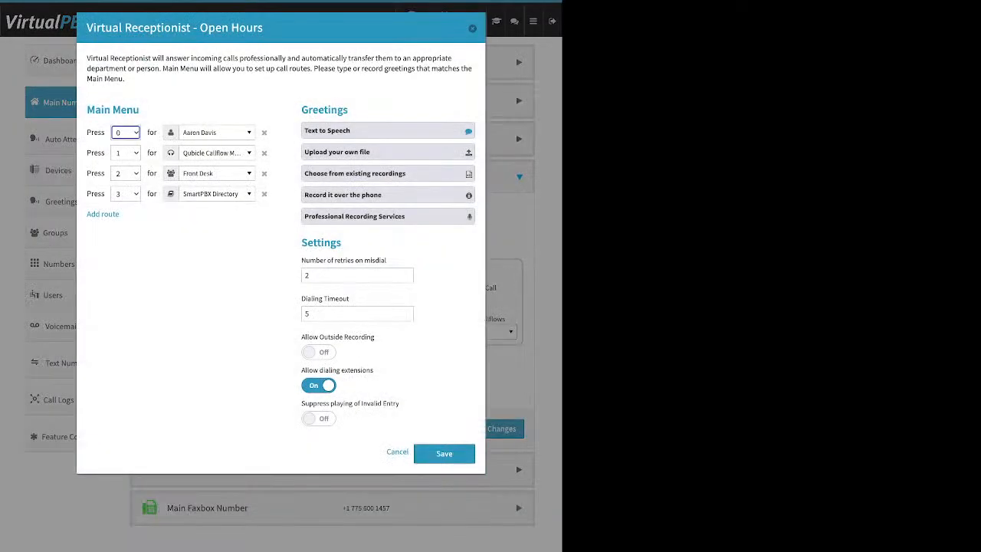
# Add a fifth Default route row below keys 0–3 in the Main Menu, pointing to the SmartPBX Directory.
pyautogui.moveTo(140, 110); pyautogui.dragTo(87, 110)
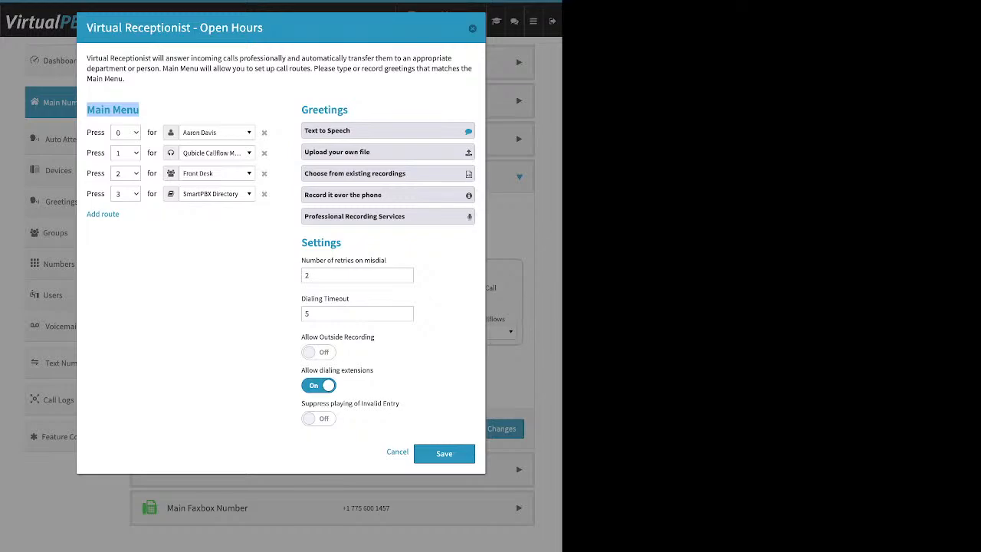
pyautogui.moveTo(86, 215); pyautogui.dragTo(119, 214)
pyautogui.click(104, 215)
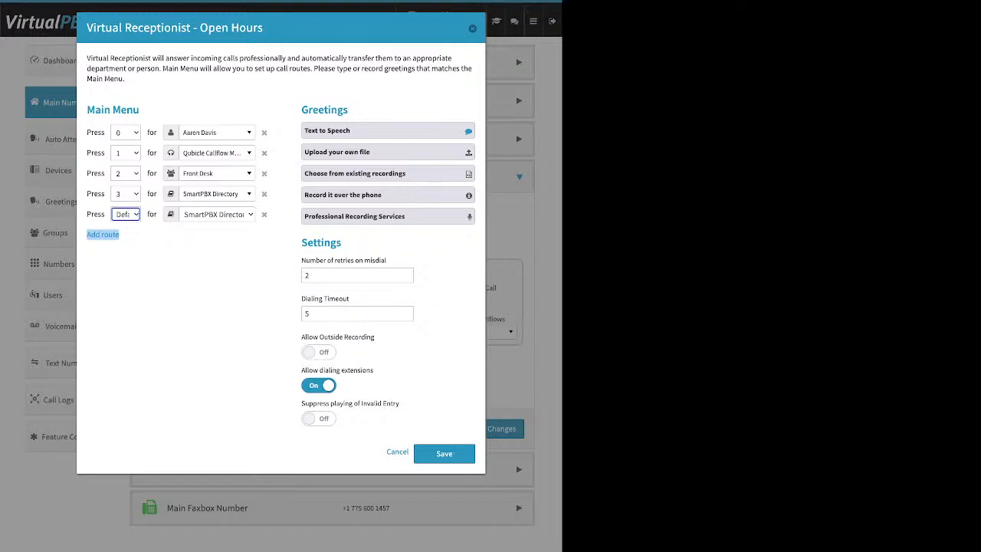
pyautogui.click(217, 132)
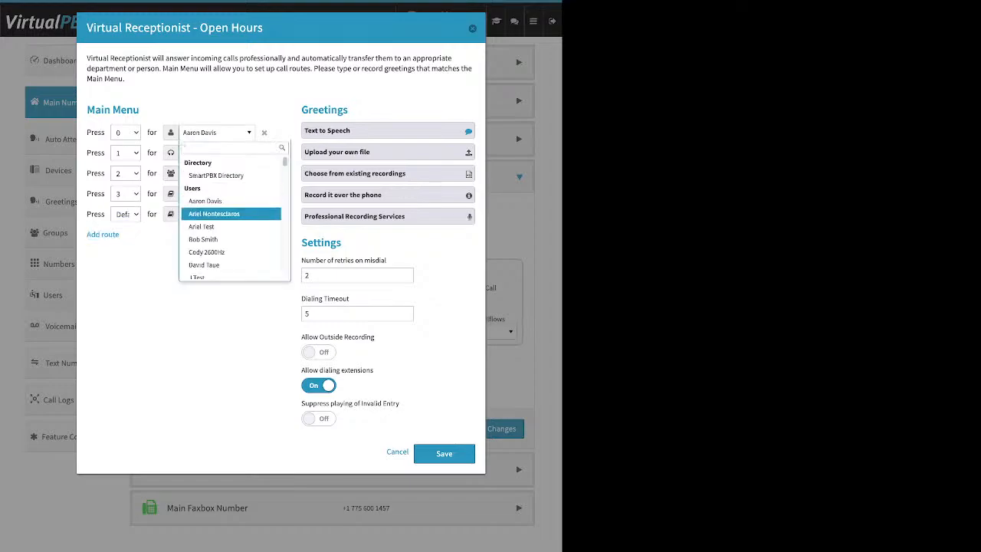
pyautogui.scroll(-1, 230, 191)
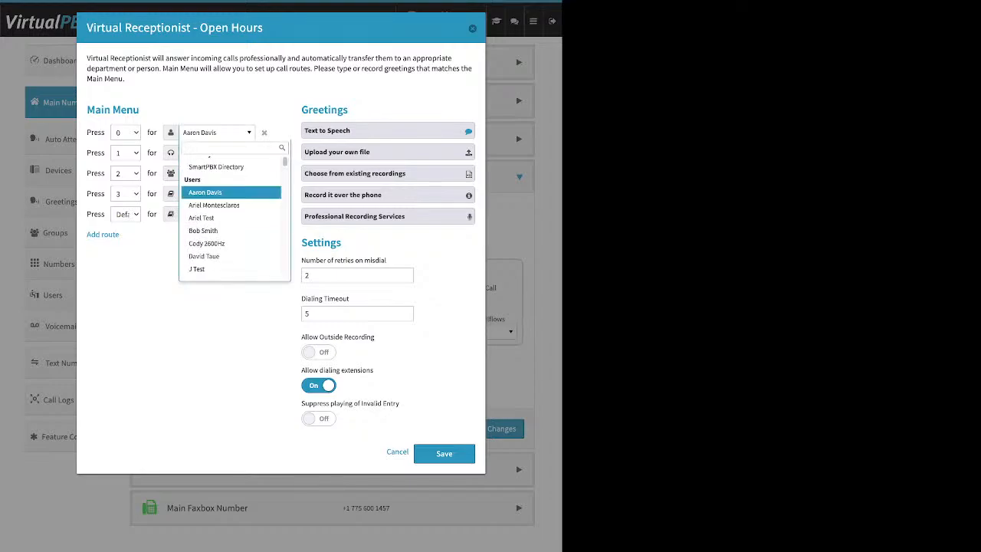
pyautogui.scroll(-6, 230, 211)
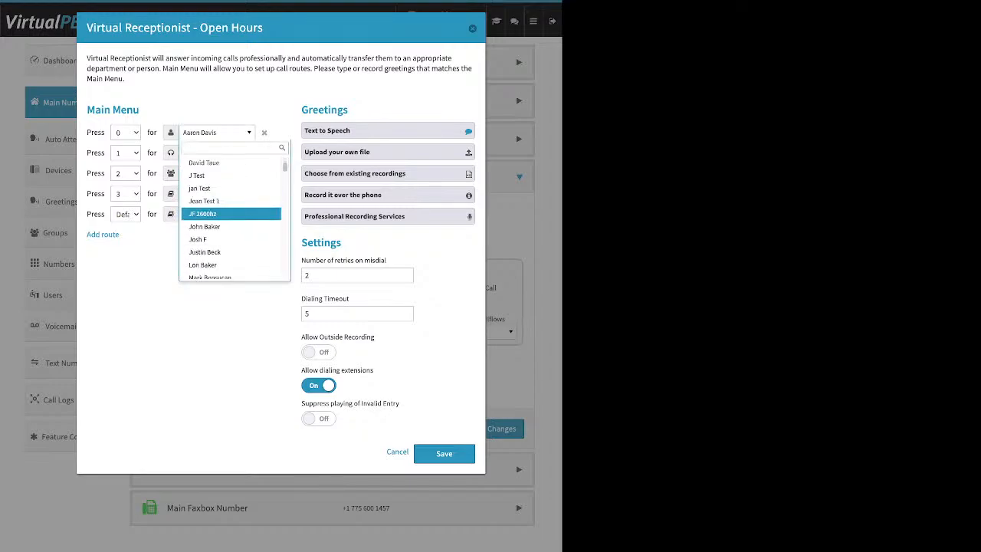
pyautogui.scroll(-1, 230, 215)
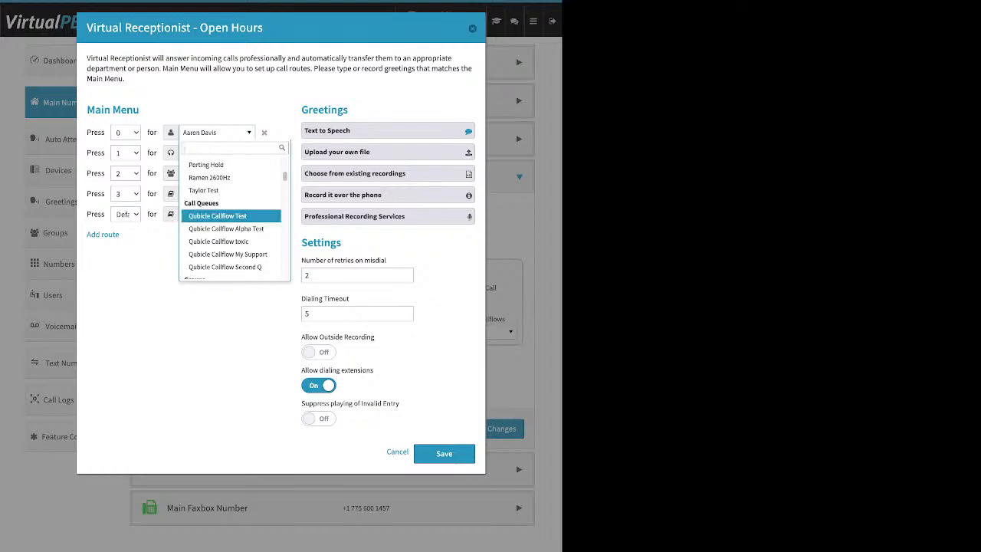
pyautogui.scroll(-3, 230, 212)
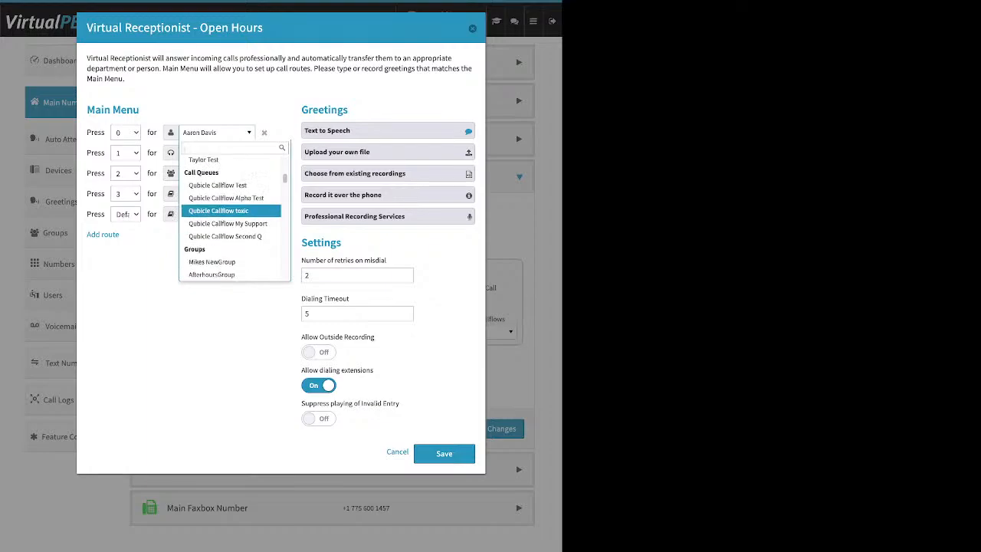
pyautogui.scroll(-1, 230, 217)
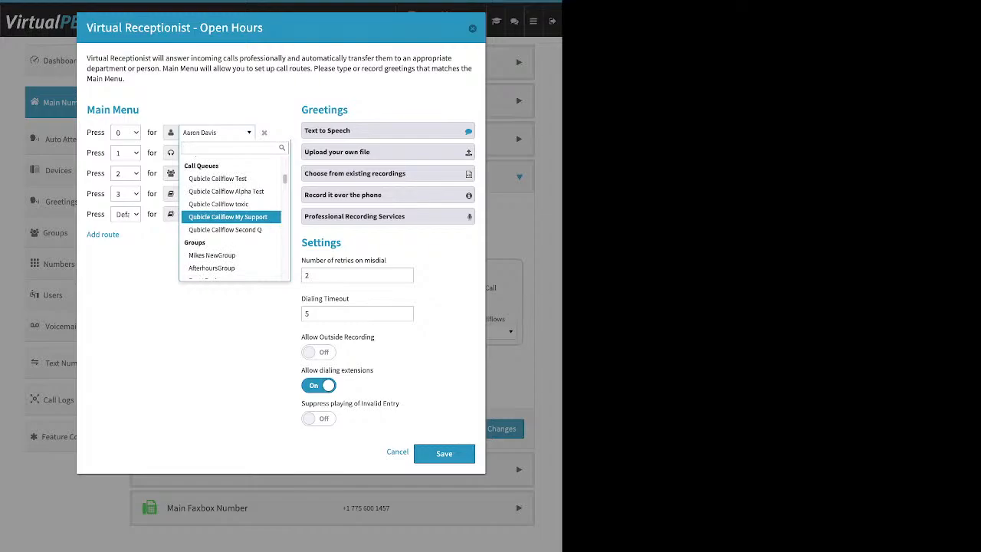
pyautogui.scroll(-4, 230, 215)
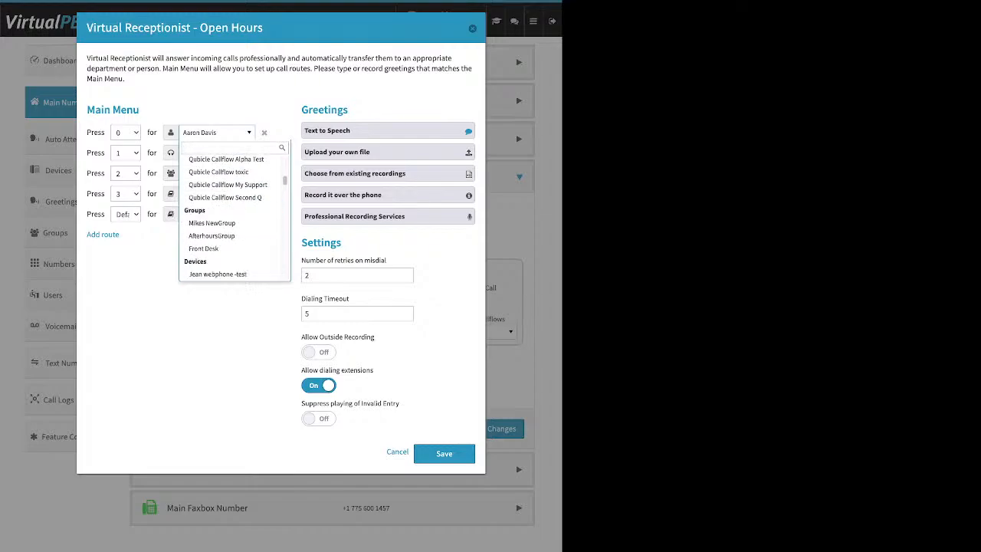
pyautogui.scroll(-4, 230, 217)
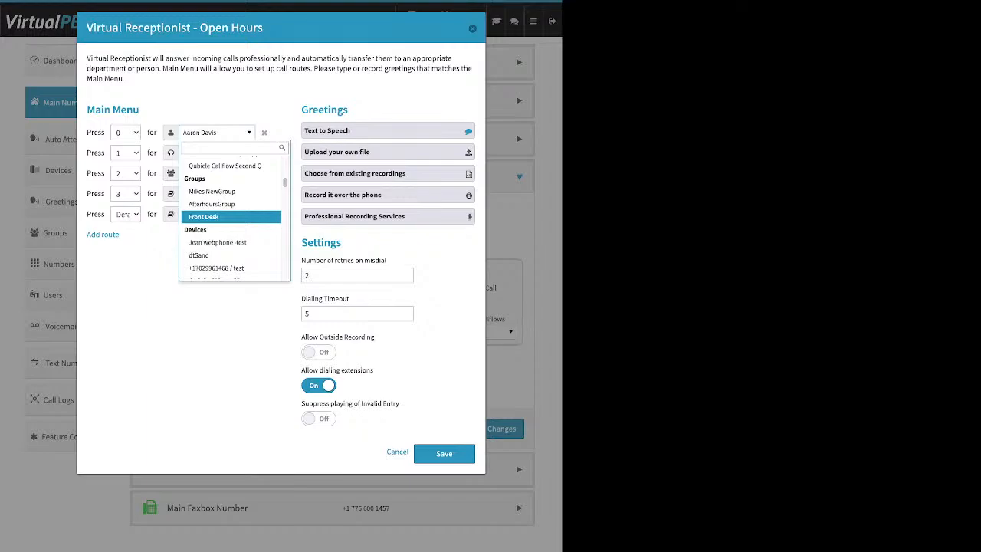
pyautogui.scroll(-1, 234, 219)
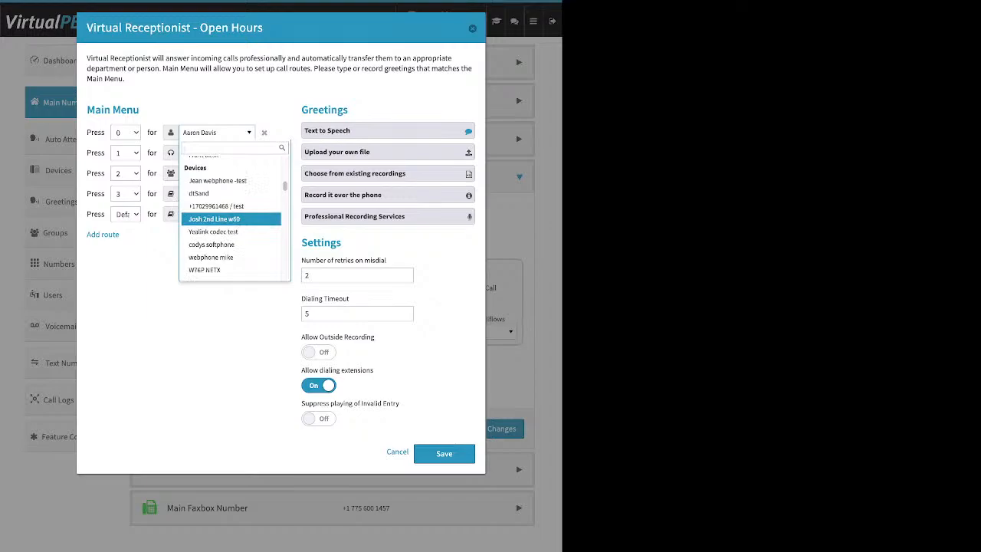
pyautogui.scroll(-5, 231, 214)
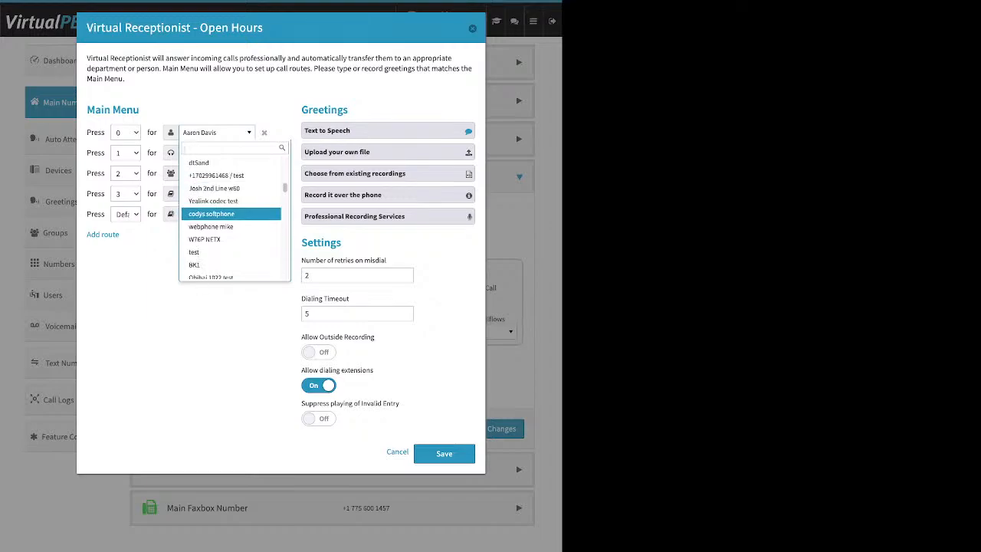
pyautogui.scroll(-8, 231, 214)
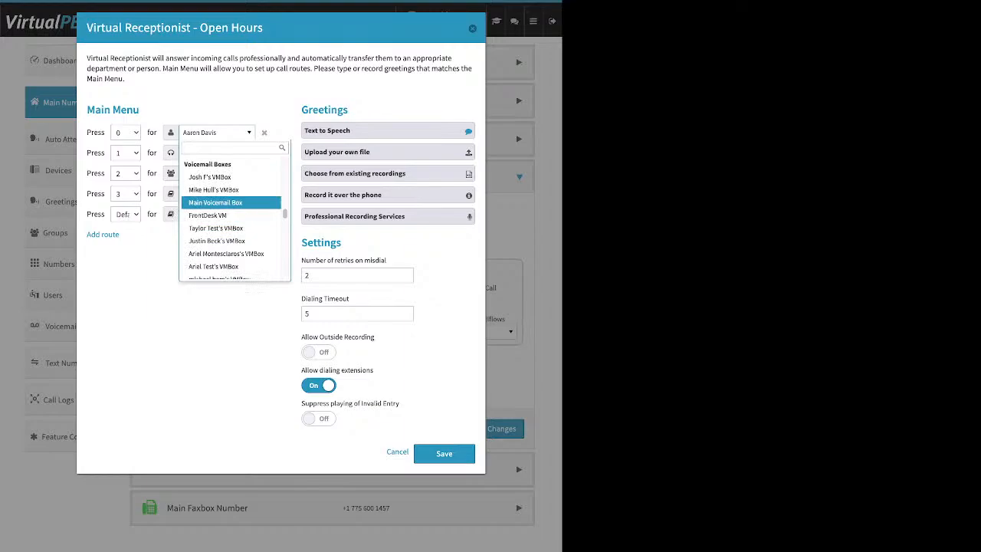
pyautogui.scroll(-10, 232, 201)
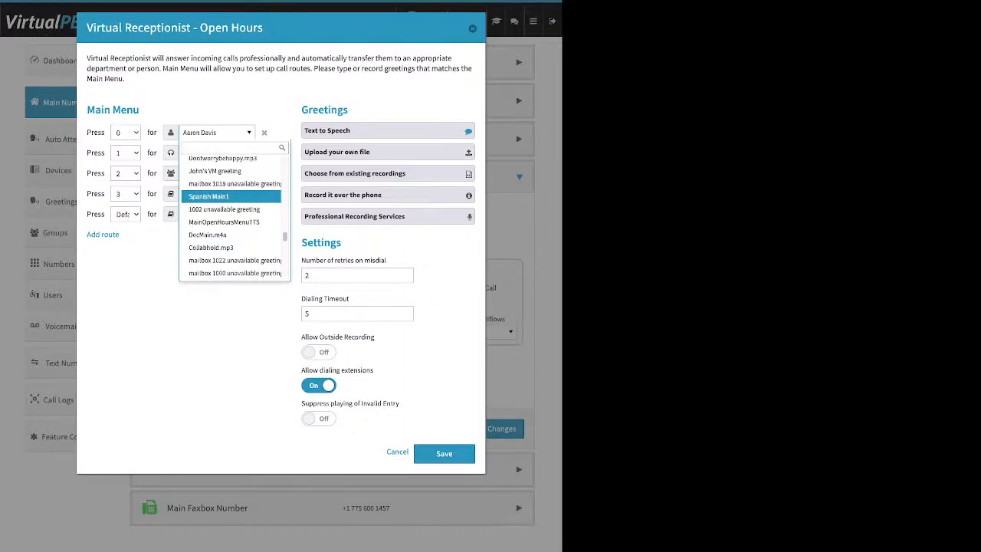
pyautogui.scroll(4, 231, 215)
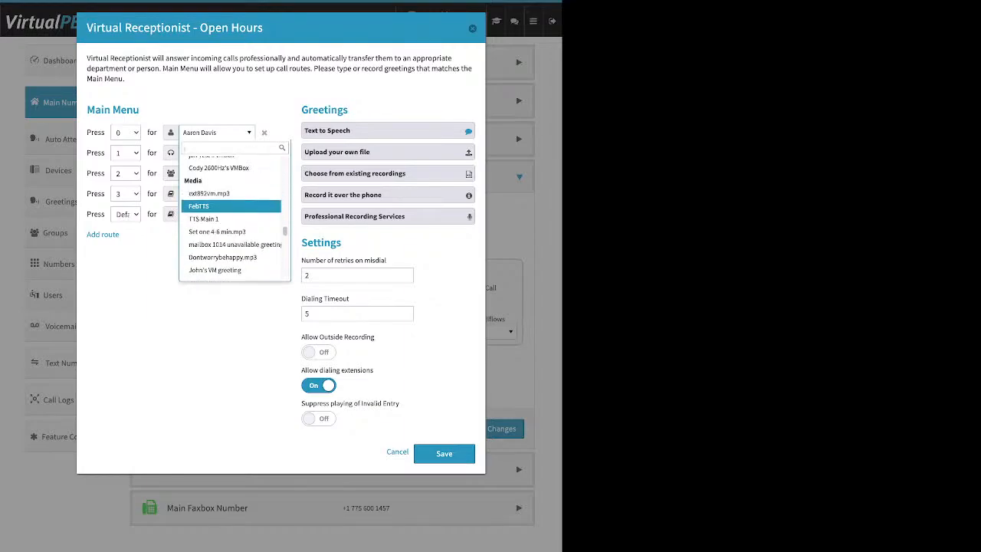
pyautogui.scroll(-3, 232, 201)
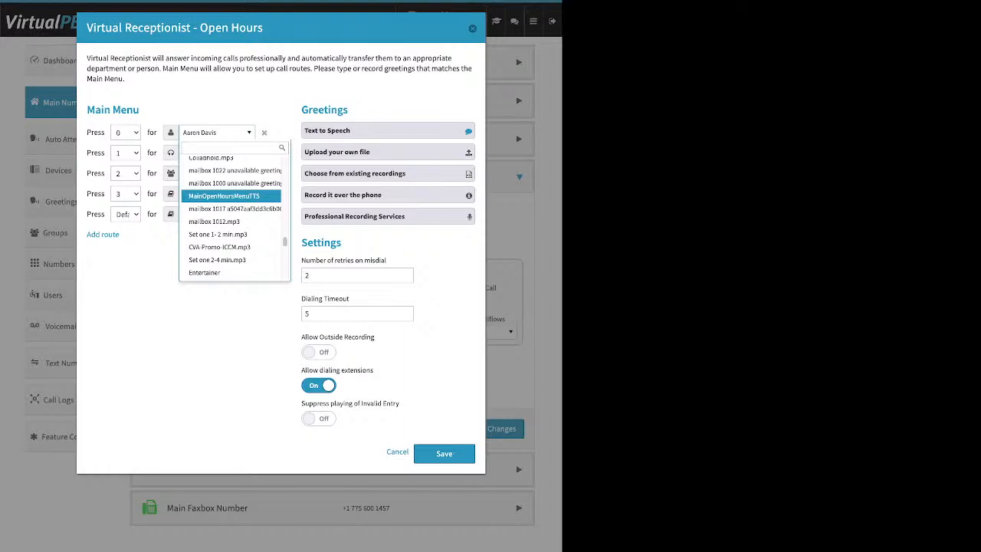
pyautogui.scroll(1, 231, 201)
pyautogui.press('Escape')
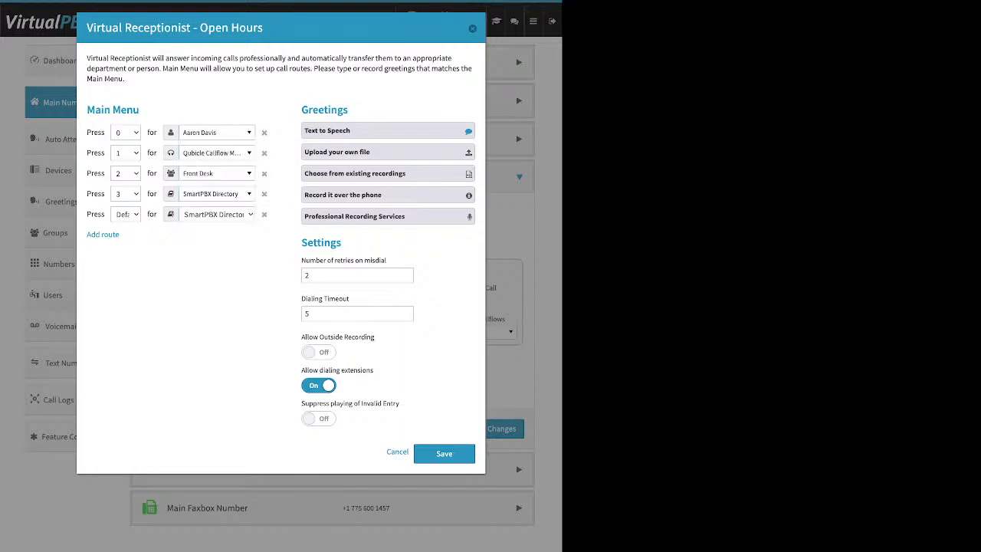
# Expand the Text to Speech greeting to show its Happy Holidays welcome message.
pyautogui.moveTo(362, 110); pyautogui.dragTo(270, 111)
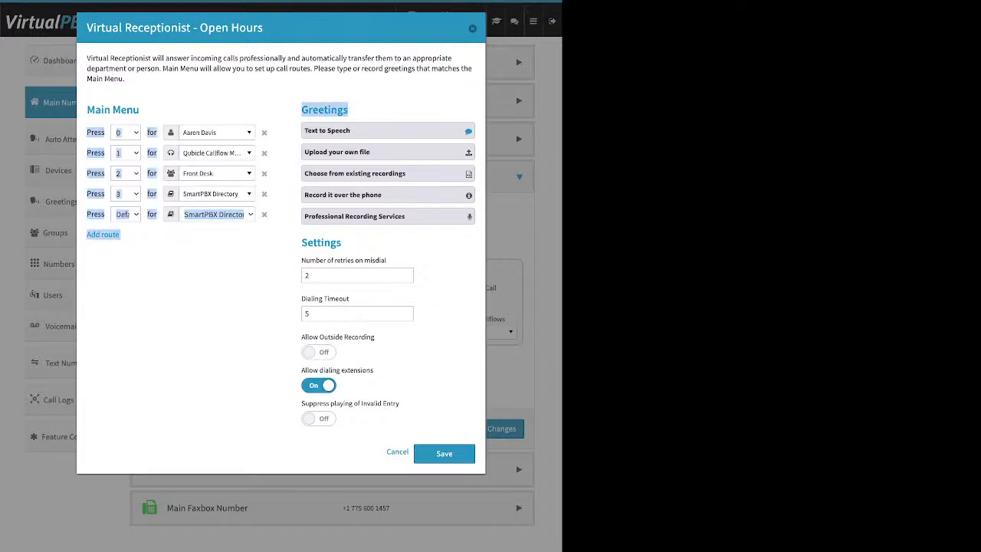
pyautogui.moveTo(358, 110); pyautogui.dragTo(301, 111)
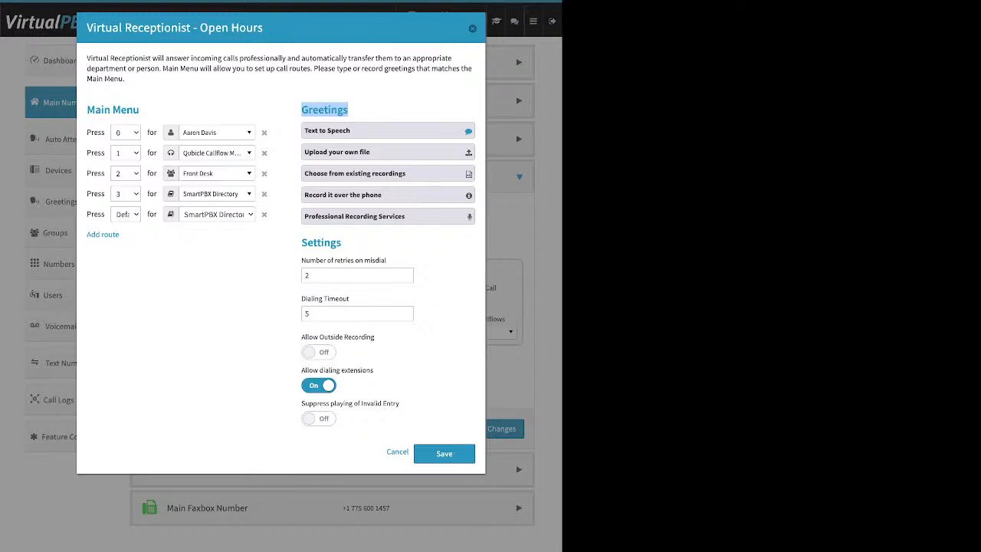
pyautogui.click(388, 131)
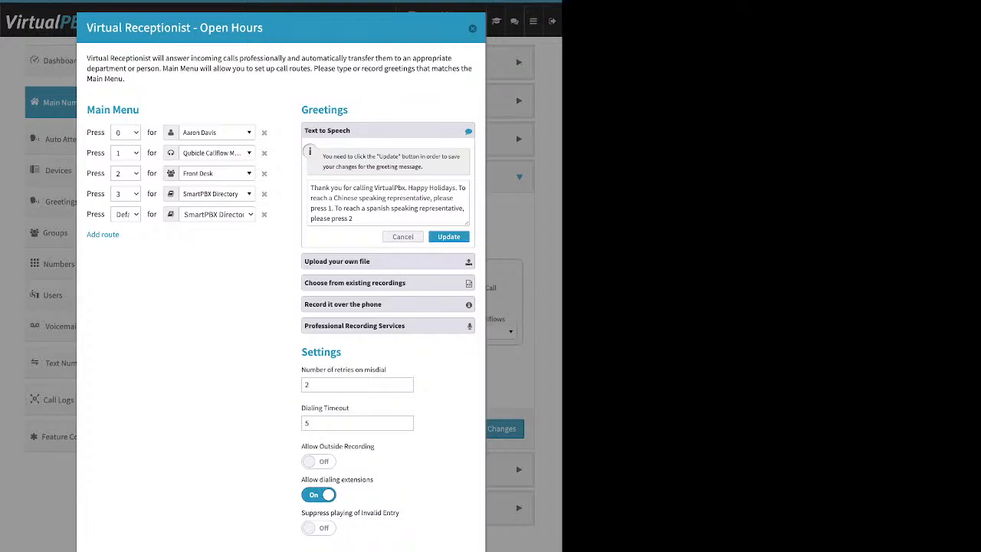
# Collapse the Text to Speech greeting and expand the Upload your own file option.
pyautogui.click(365, 209)
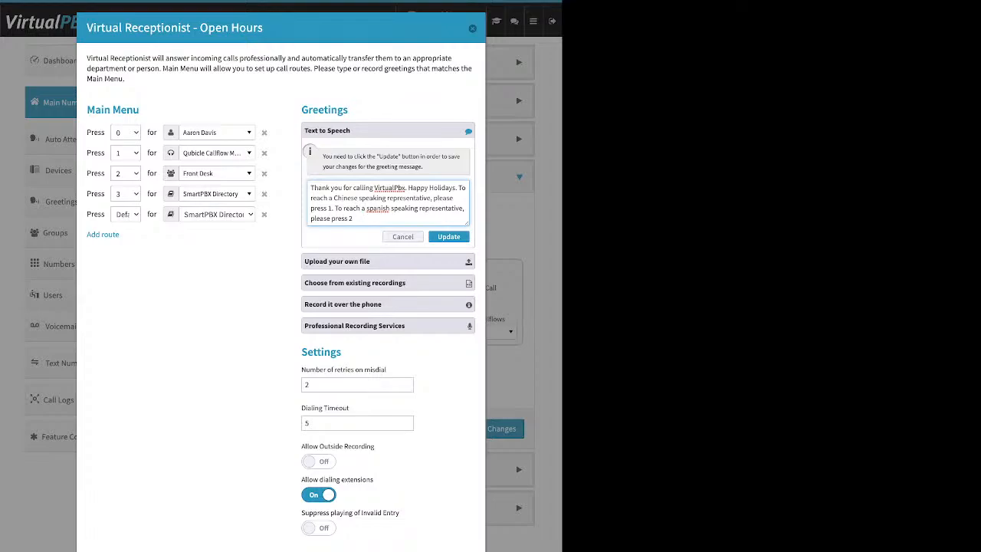
pyautogui.click(448, 237)
pyautogui.click(388, 152)
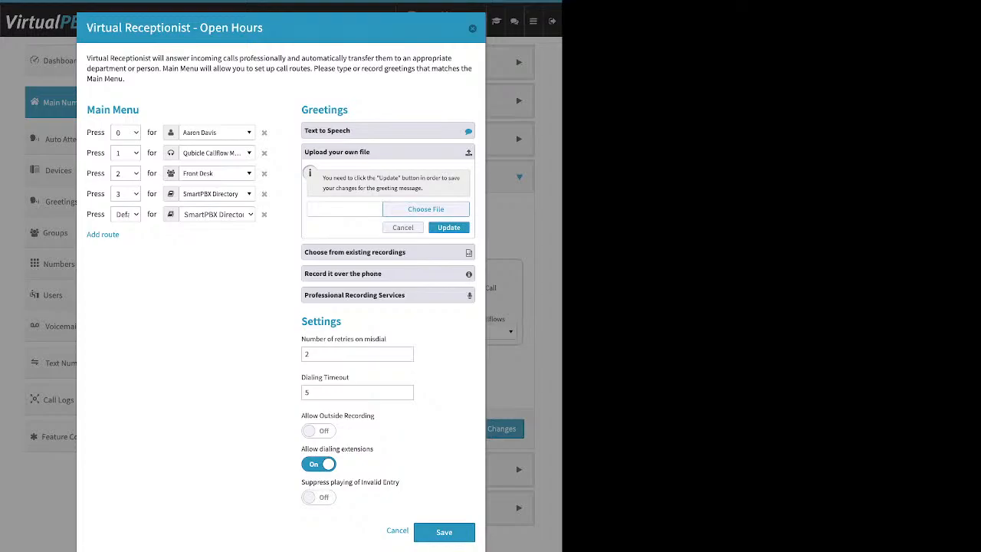
# Show existing recordings, then the record-over-the-phone steps with main number and PIN.
pyautogui.click(387, 252)
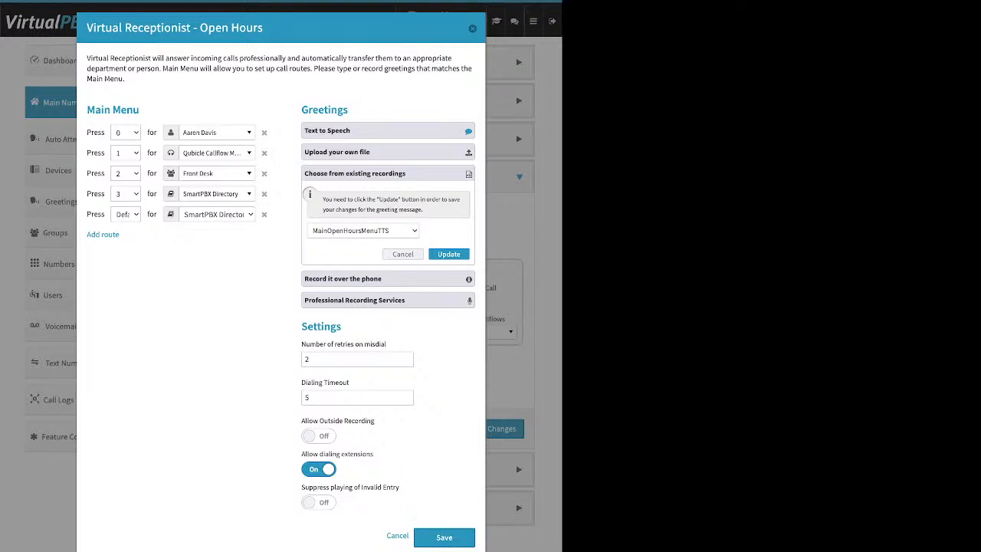
pyautogui.click(388, 279)
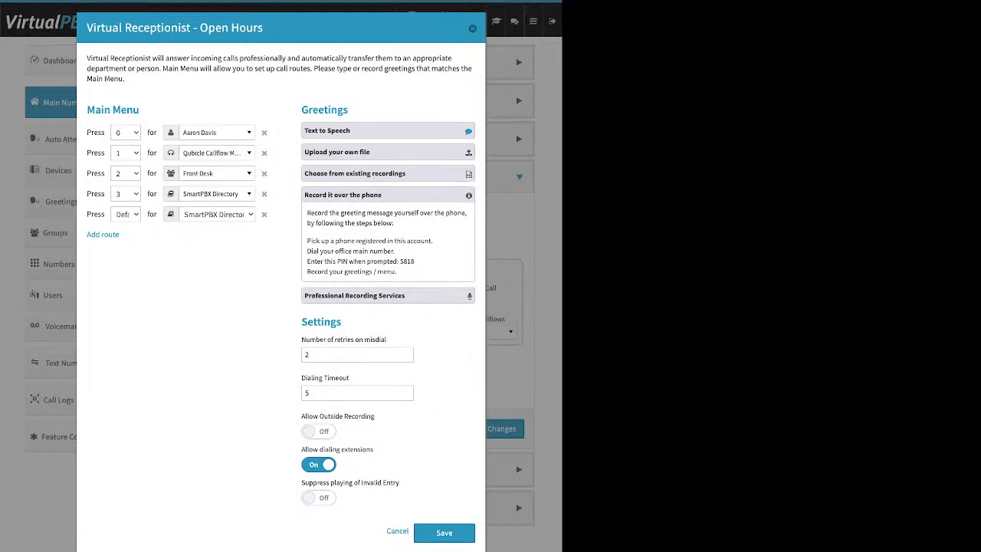
pyautogui.moveTo(306, 241); pyautogui.dragTo(433, 240)
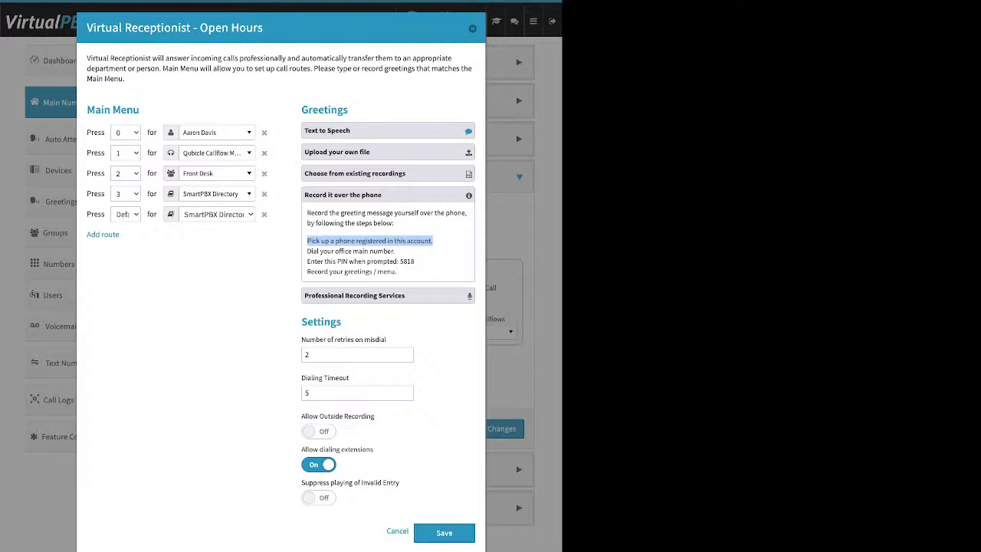
pyautogui.moveTo(301, 322); pyautogui.dragTo(341, 322)
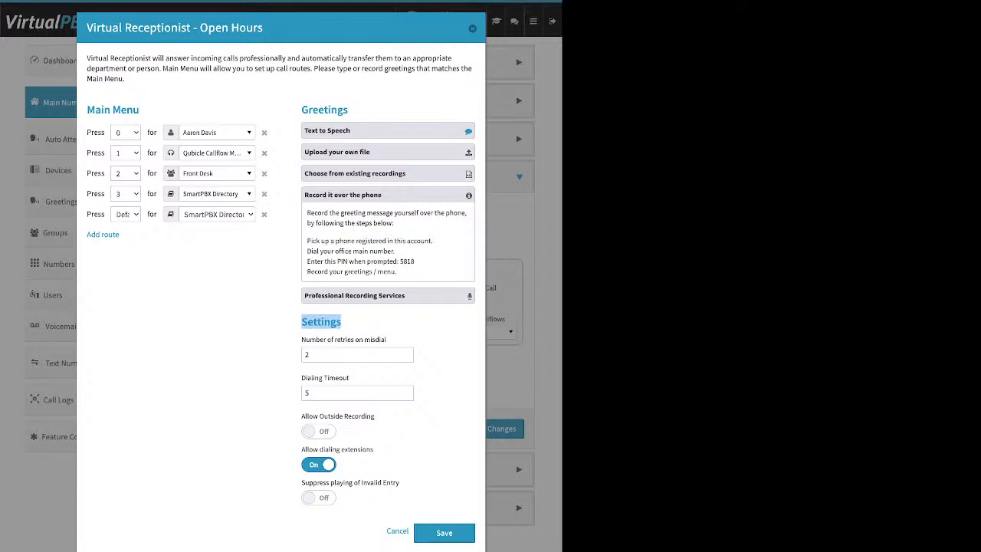
pyautogui.moveTo(302, 416); pyautogui.dragTo(375, 417)
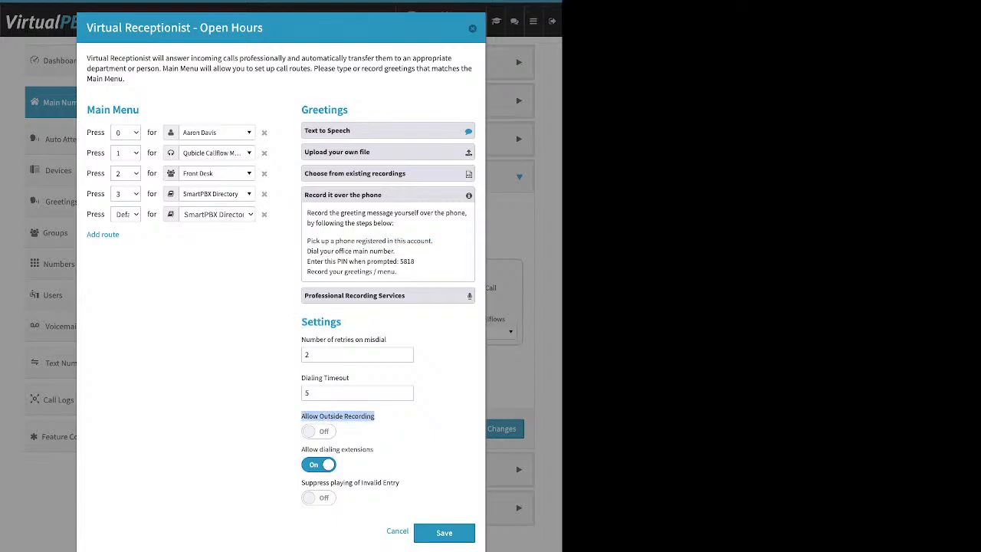
# Turn Allow Outside Recording on and expand the Professional Recording Services pricing.
pyautogui.click(319, 431)
pyautogui.moveTo(416, 261); pyautogui.dragTo(394, 262)
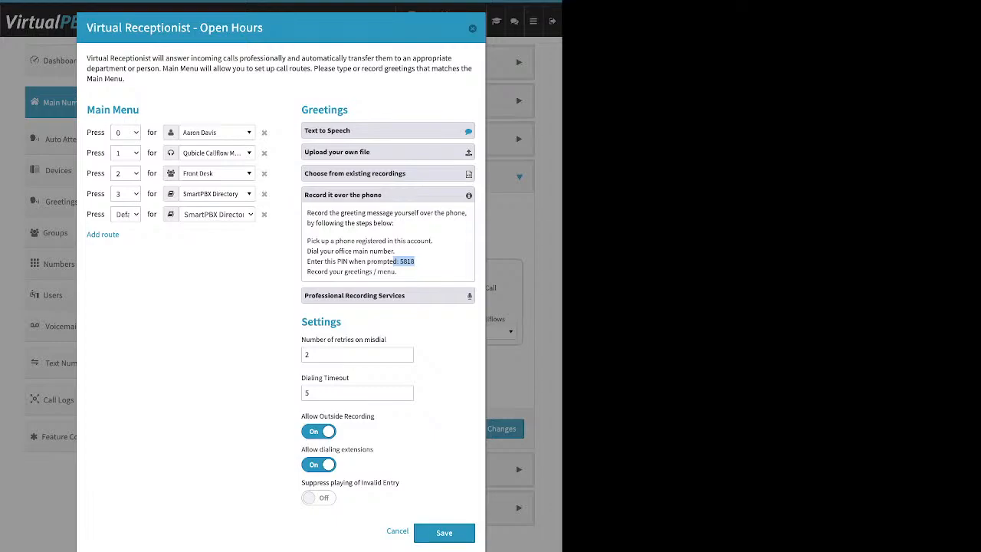
pyautogui.click(388, 196)
pyautogui.click(388, 217)
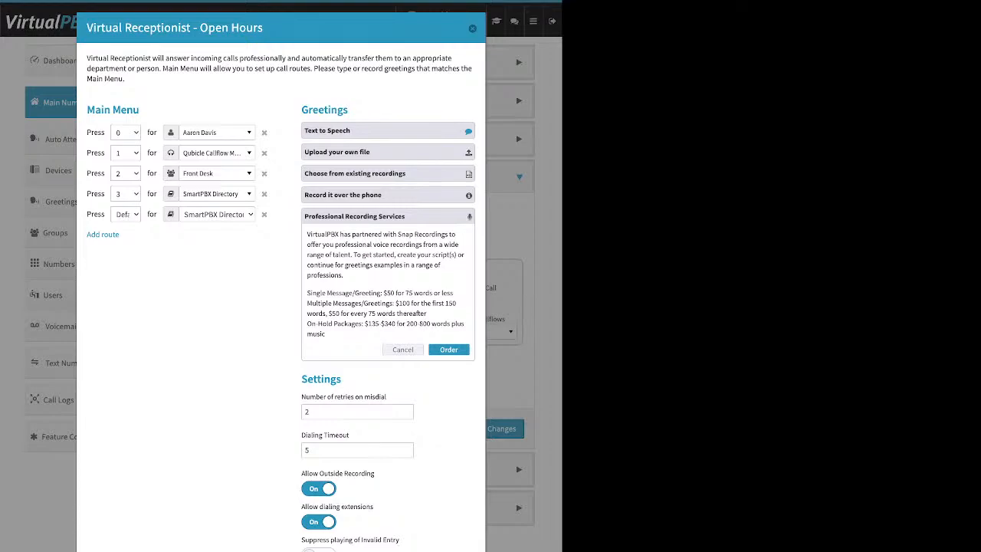
# Preview the Upload your own file option, then collapse all greeting panels.
pyautogui.click(388, 152)
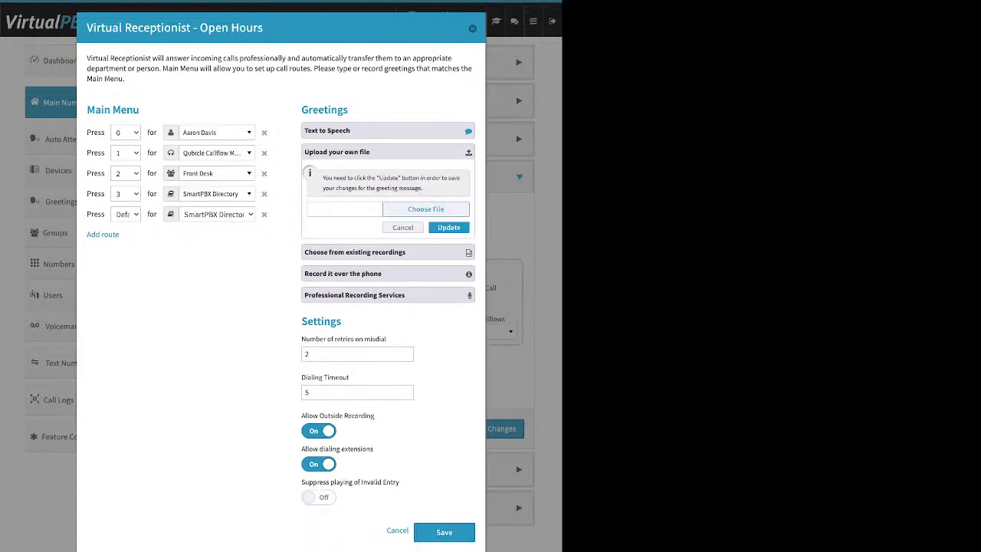
pyautogui.click(403, 228)
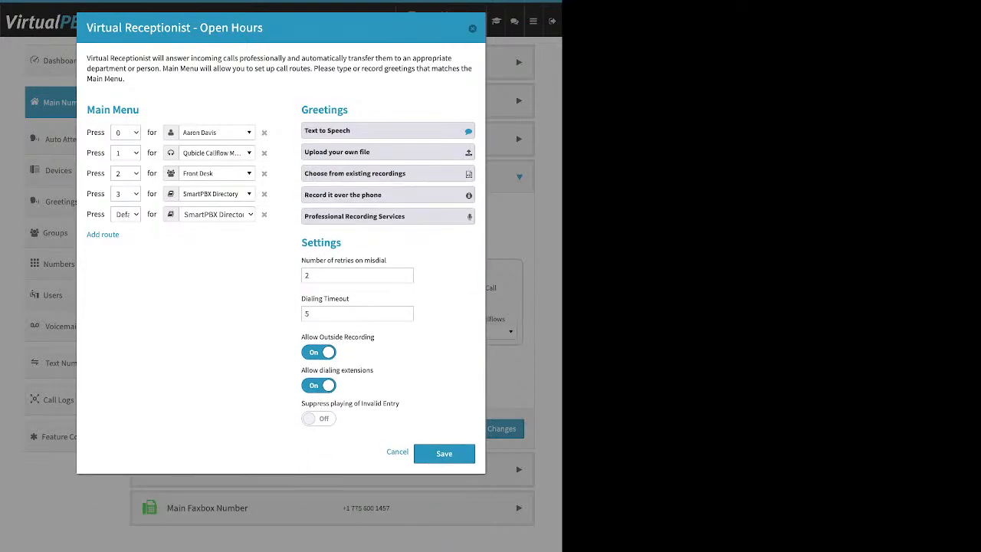
pyautogui.moveTo(301, 260); pyautogui.dragTo(387, 260)
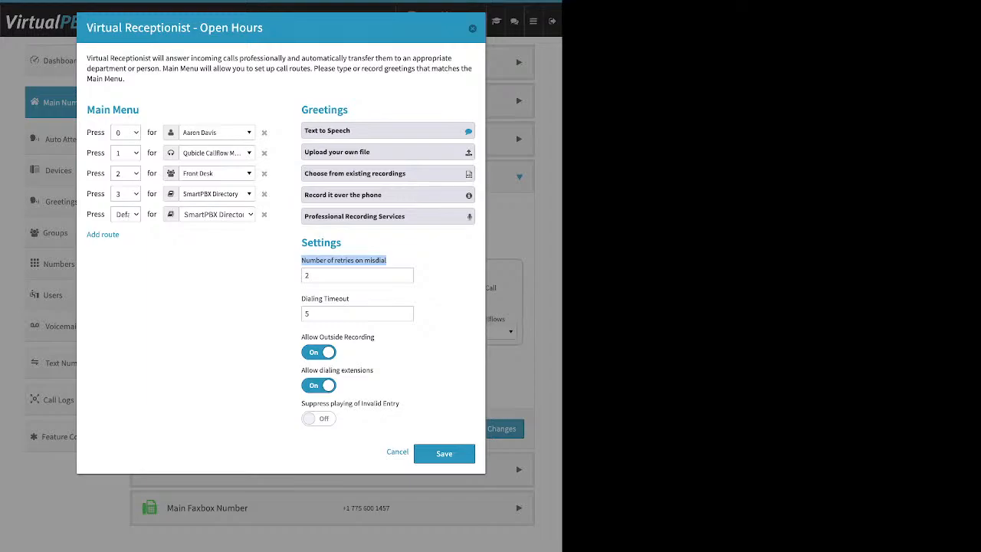
pyautogui.doubleClick(309, 275)
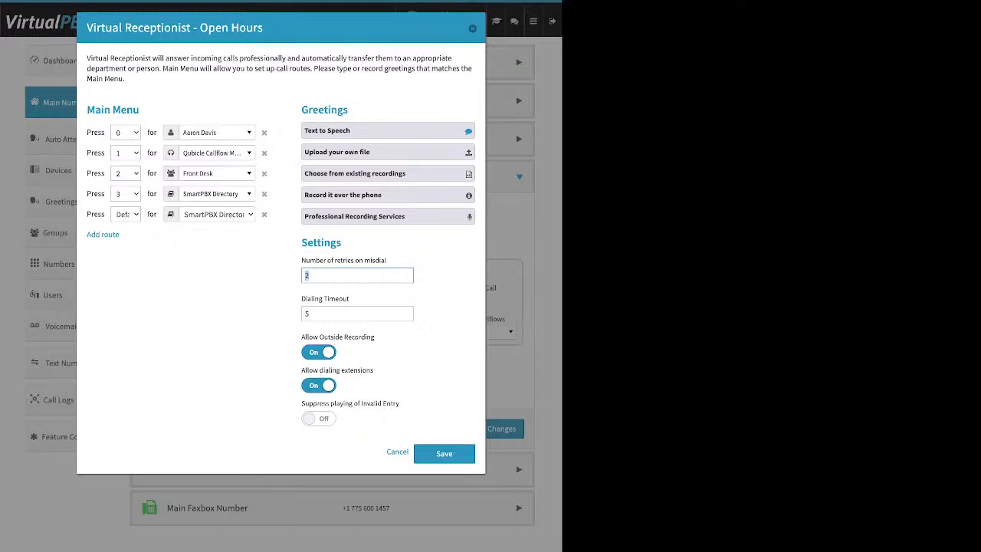
pyautogui.moveTo(301, 298); pyautogui.dragTo(349, 299)
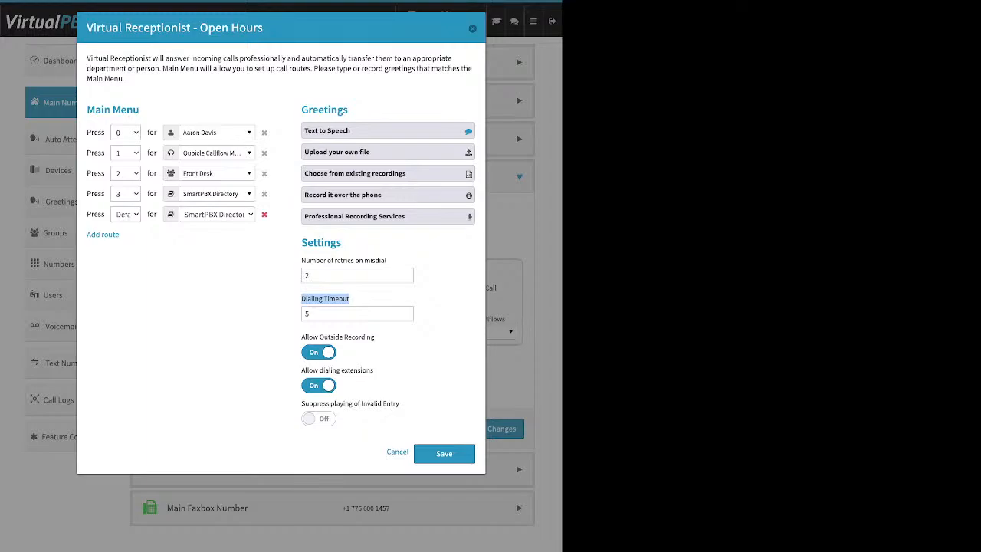
# Delete the Default route, turn outside recording off, and toggle extension dialing off and back on.
pyautogui.click(264, 215)
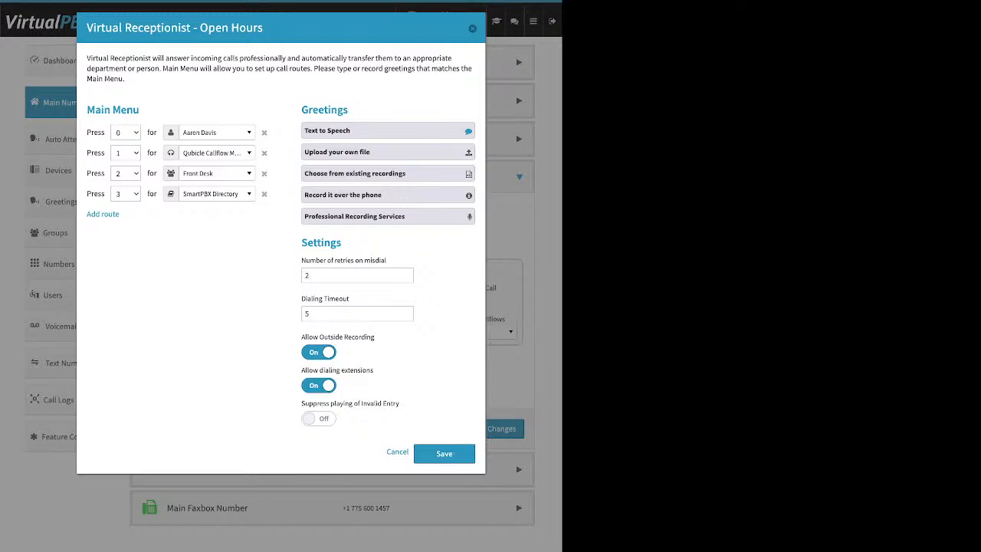
pyautogui.click(318, 352)
pyautogui.moveTo(301, 370); pyautogui.dragTo(374, 370)
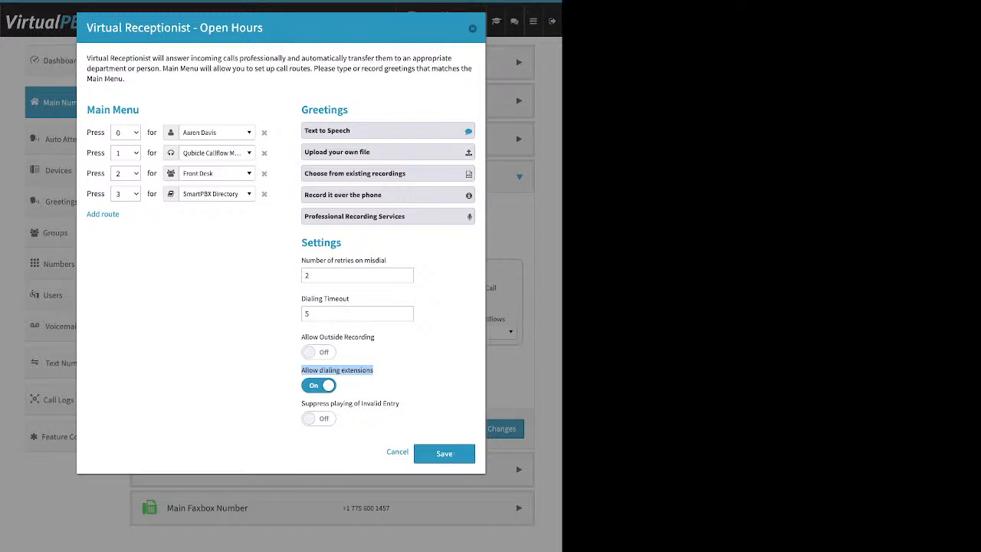
pyautogui.click(319, 386)
pyautogui.click(319, 385)
pyautogui.moveTo(302, 403); pyautogui.dragTo(400, 404)
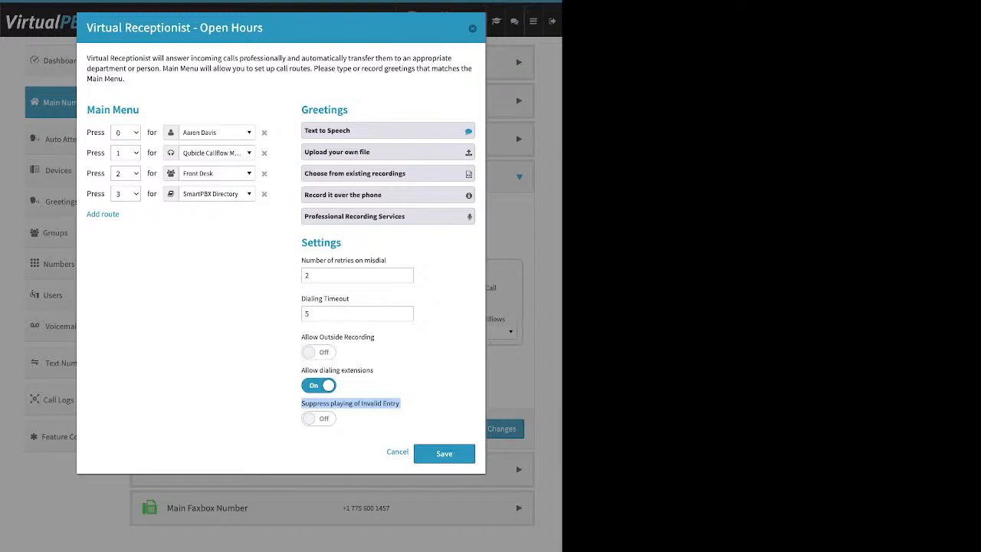
# Turn on invalid-entry suppression, then add and remove an extra Default route.
pyautogui.click(319, 418)
pyautogui.click(230, 329)
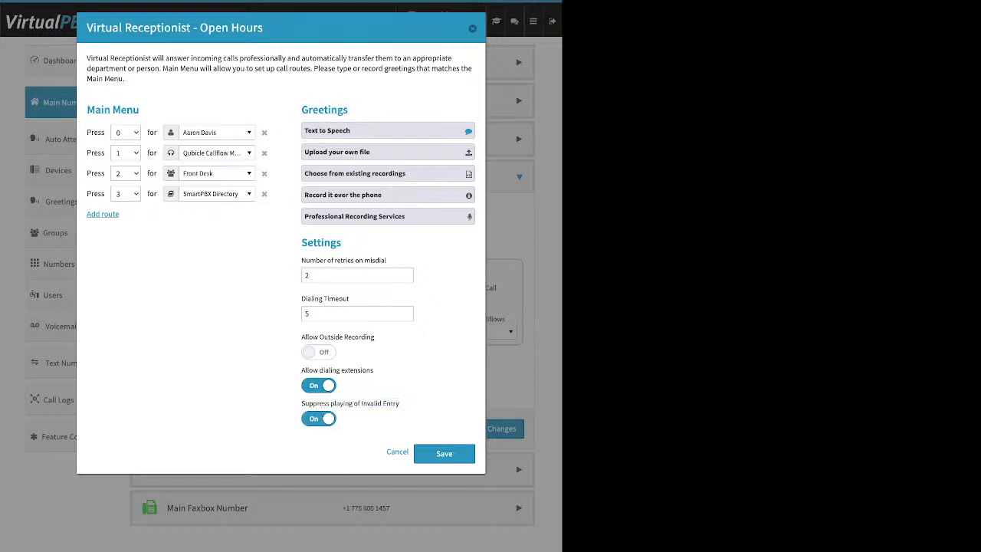
pyautogui.click(103, 214)
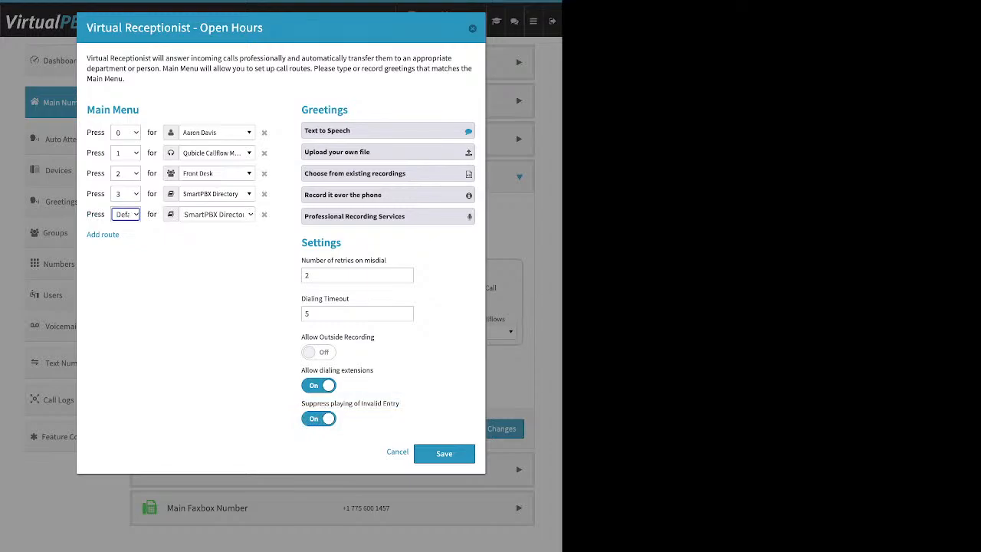
pyautogui.click(125, 215)
pyautogui.click(264, 214)
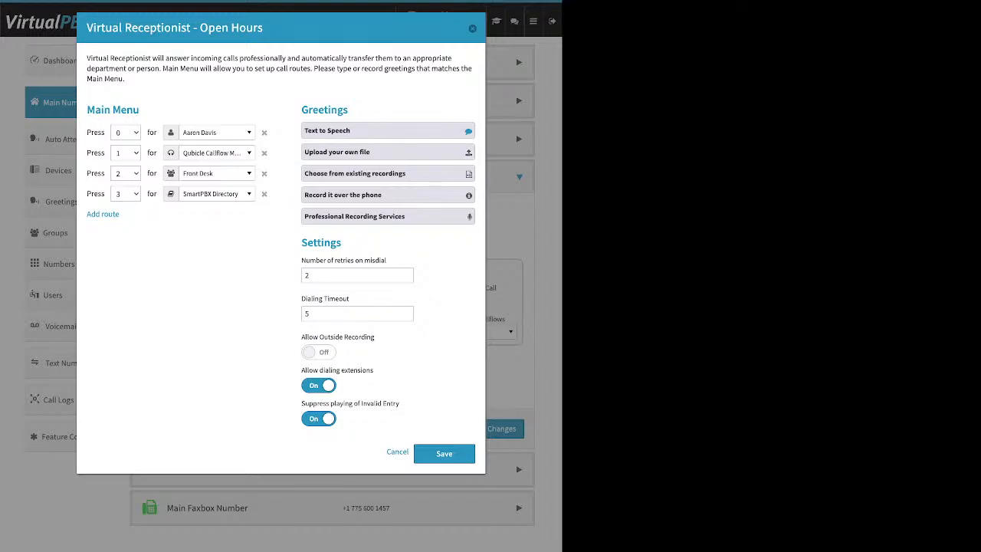
# Switch Suppress playing of Invalid Entry back off and save the receptionist settings.
pyautogui.moveTo(302, 403); pyautogui.dragTo(387, 403)
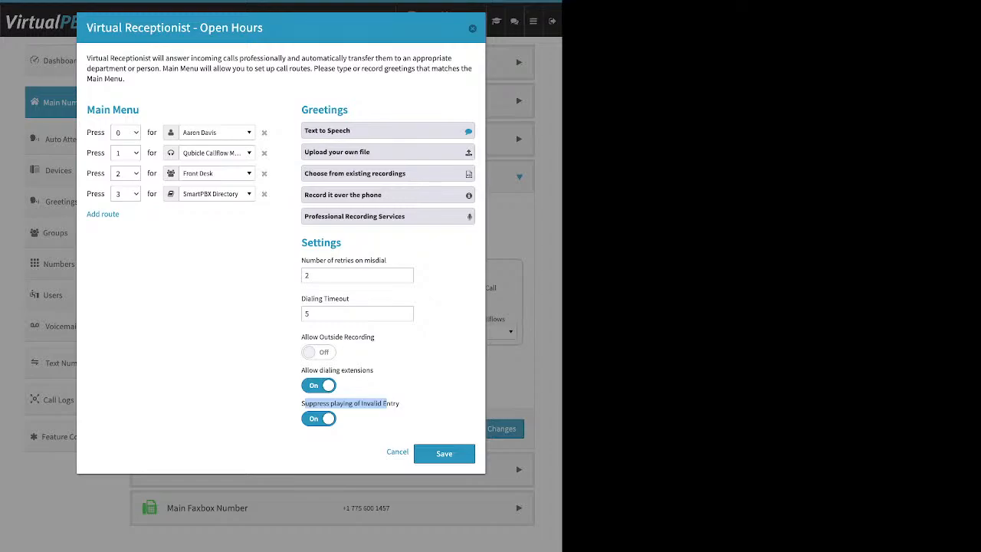
pyautogui.click(389, 406)
pyautogui.moveTo(139, 110); pyautogui.dragTo(348, 109)
pyautogui.moveTo(342, 243); pyautogui.dragTo(301, 243)
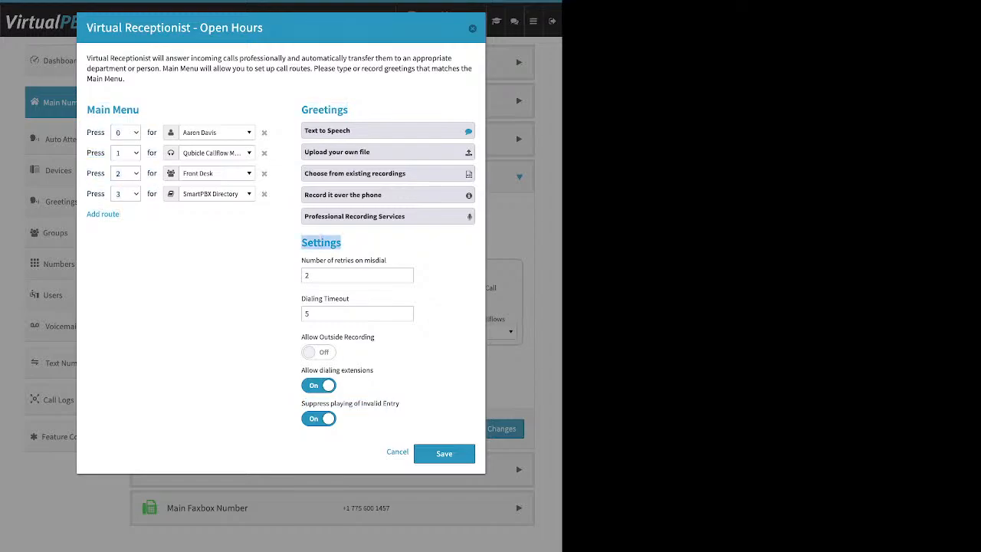
pyautogui.click(319, 418)
pyautogui.click(444, 454)
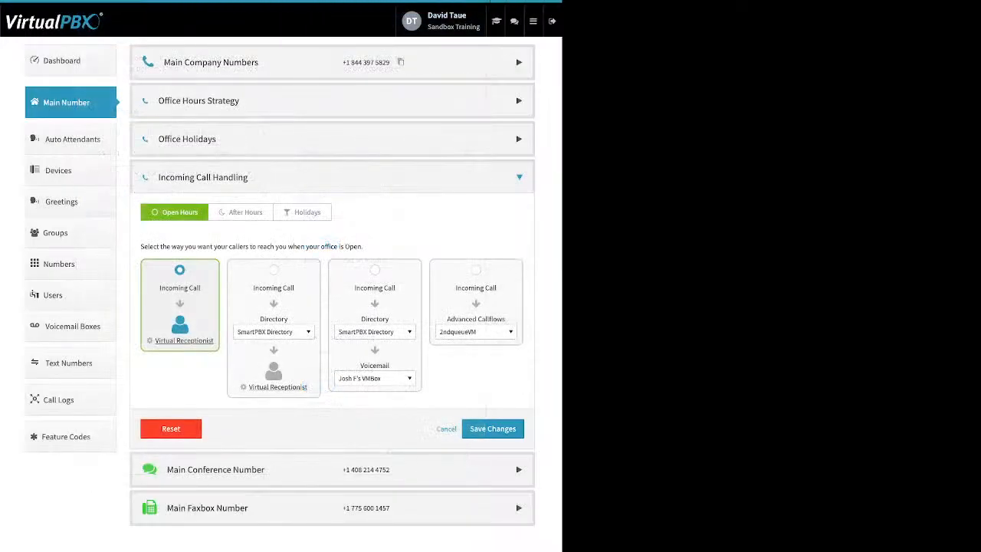
# Save the Open Hours call strategy and try the directory option before viewing After Hours.
pyautogui.click(493, 429)
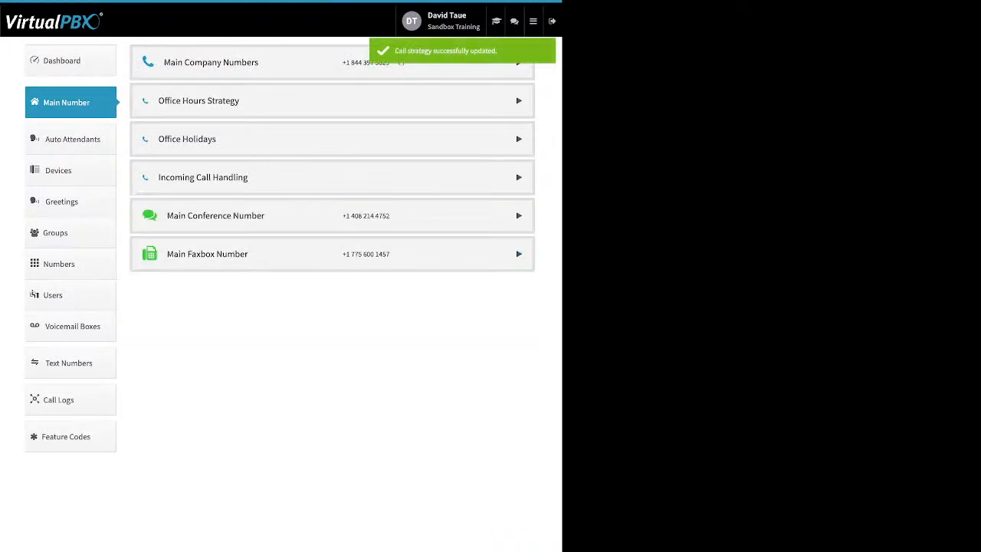
pyautogui.click(519, 177)
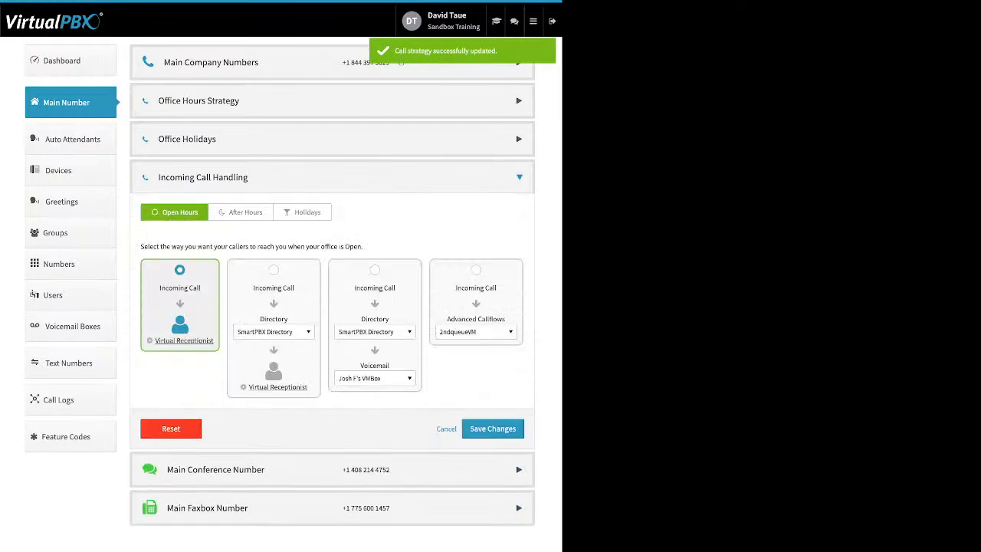
pyautogui.click(274, 270)
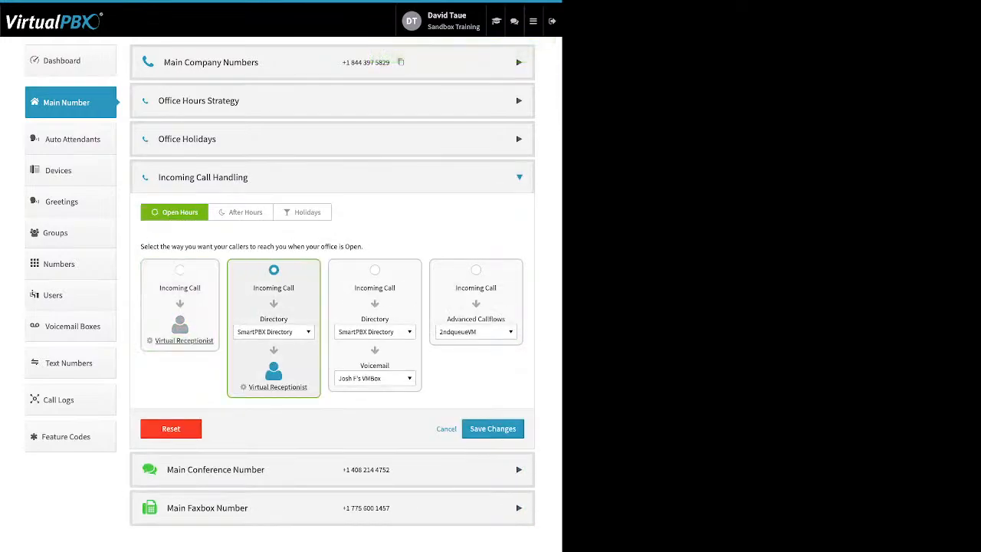
pyautogui.click(274, 331)
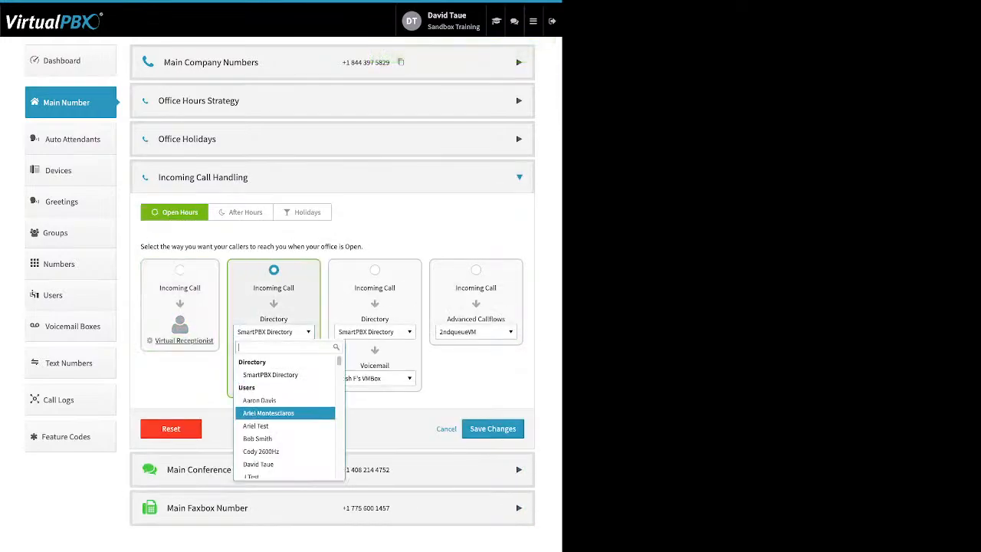
pyautogui.click(241, 213)
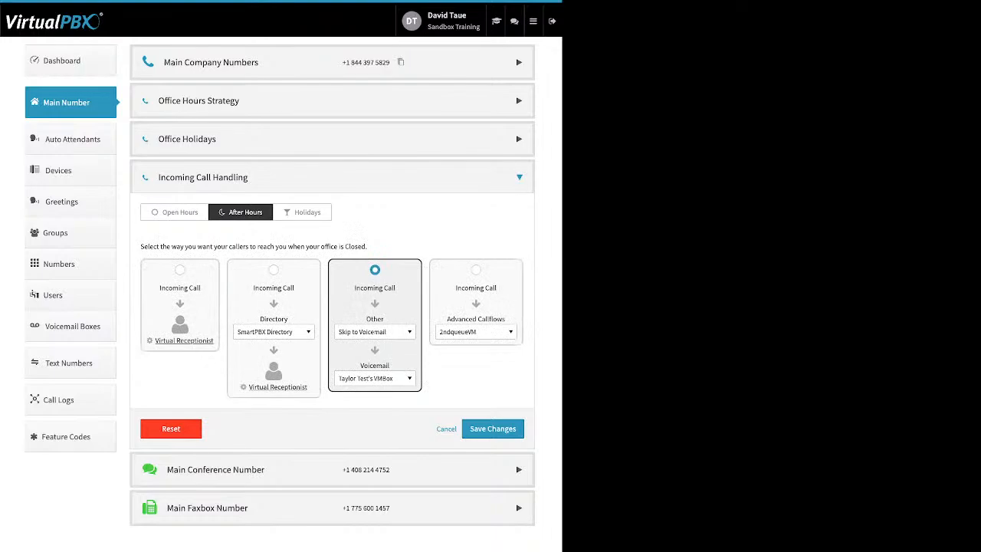
# Route after-hours calls to the Front Desk group ahead of the virtual receptionist.
pyautogui.click(274, 269)
pyautogui.click(274, 332)
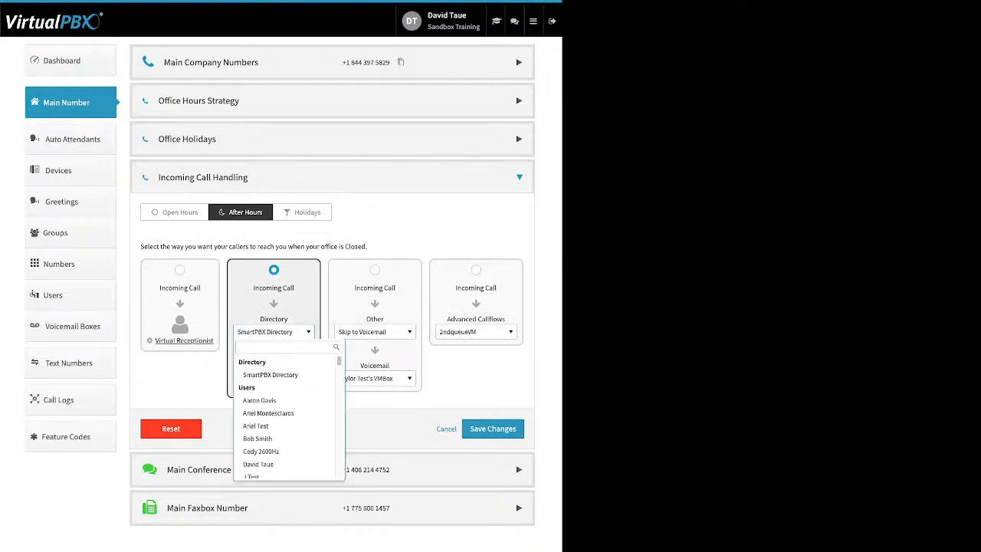
pyautogui.scroll(-5, 284, 388)
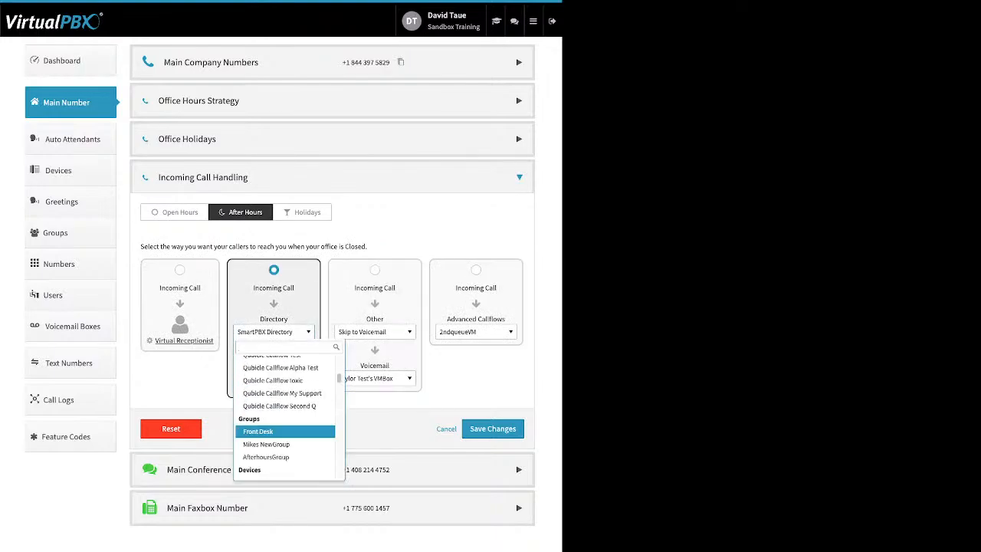
pyautogui.click(258, 431)
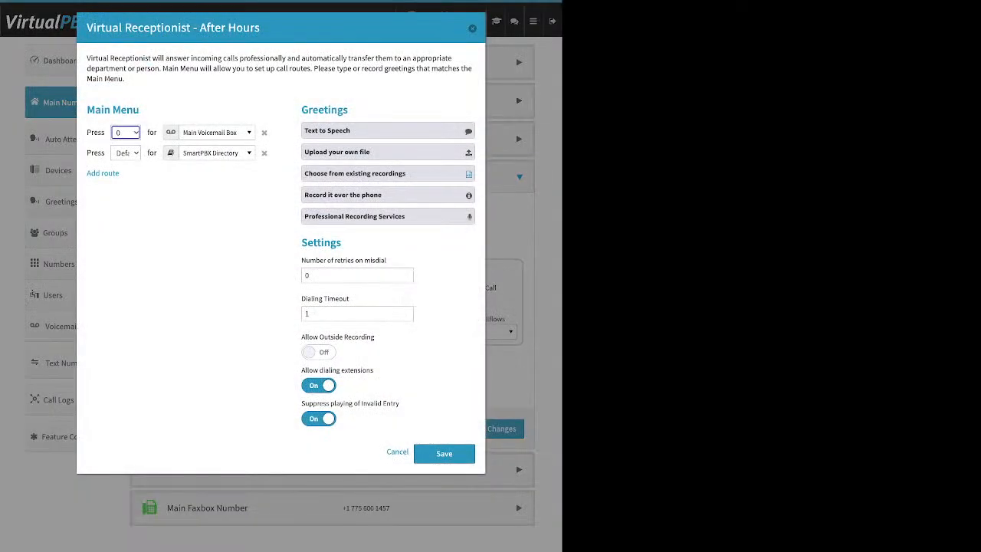
# Review the After Hours receptionist dialog and close it with Esc.
pyautogui.moveTo(260, 28); pyautogui.dragTo(187, 28)
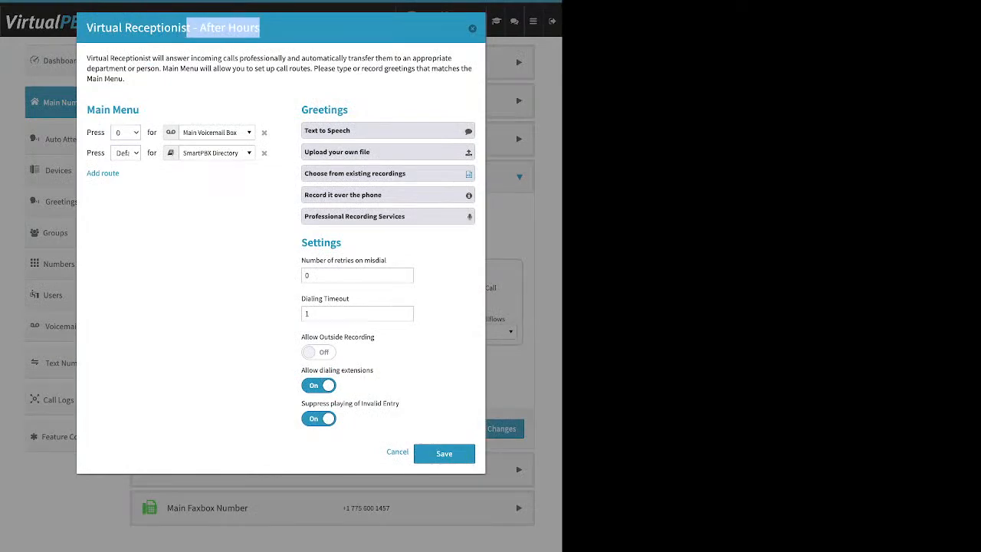
pyautogui.click(187, 29)
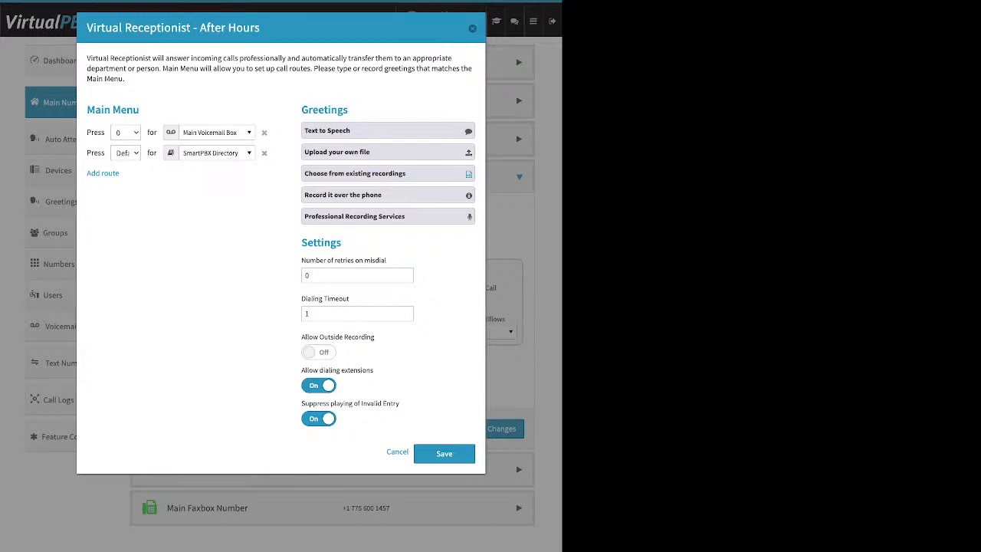
pyautogui.press('Escape')
# Keep Front Desk as the after-hours group, then switch to the Holidays call-handling tab.
pyautogui.click(273, 332)
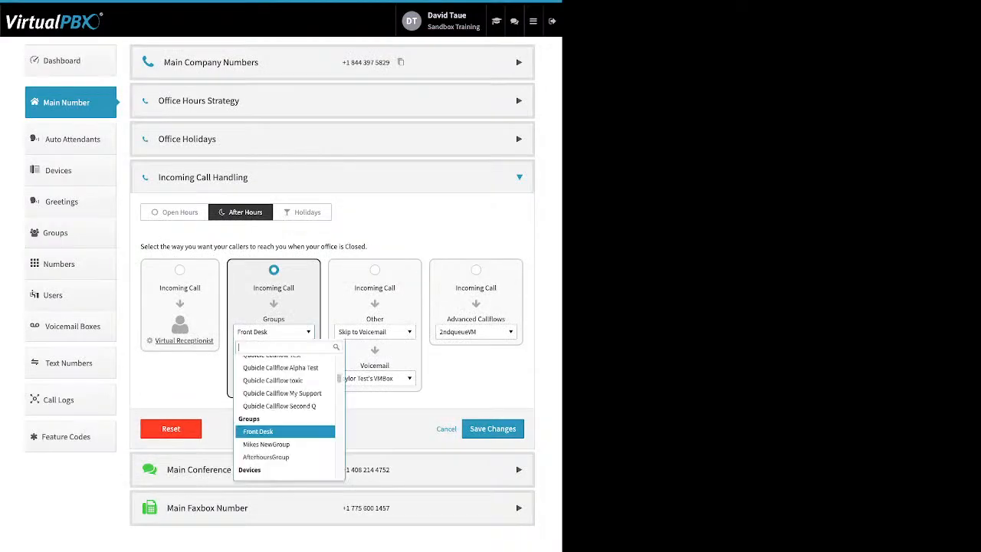
pyautogui.scroll(5, 285, 396)
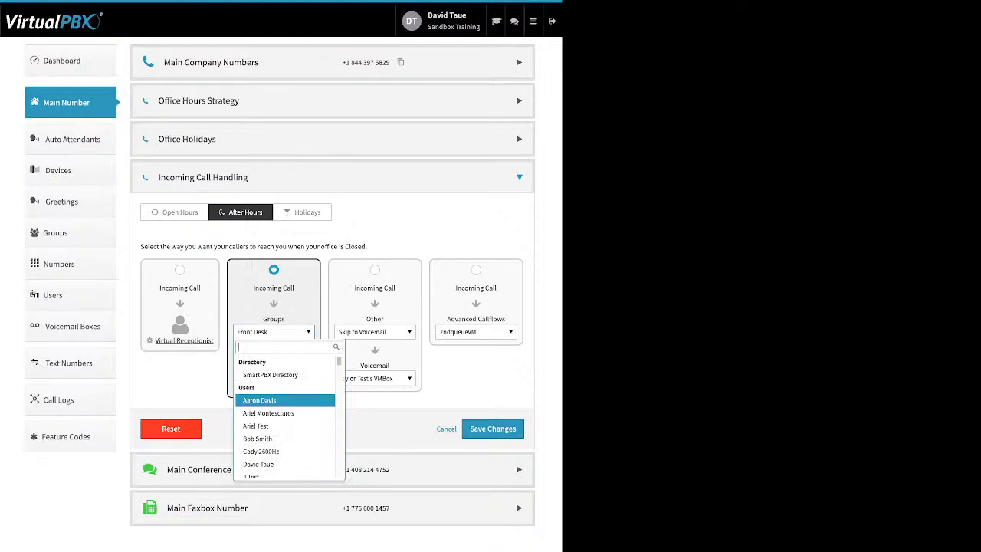
pyautogui.scroll(-1, 285, 399)
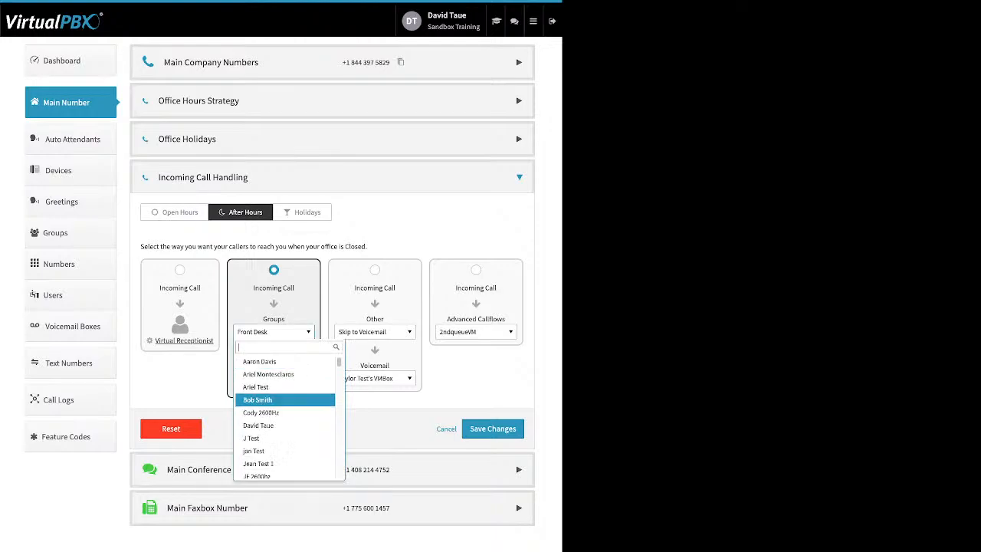
pyautogui.scroll(-8, 285, 400)
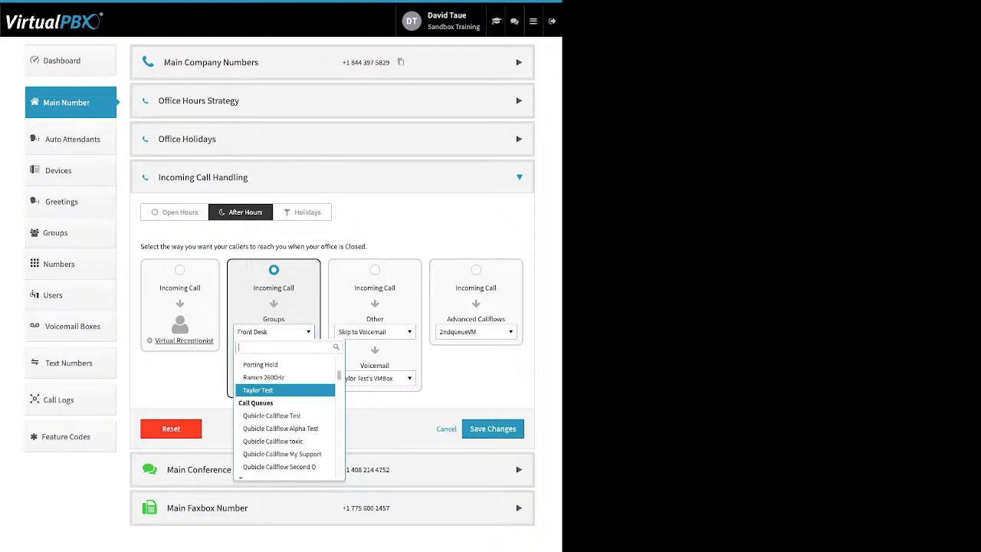
pyautogui.scroll(-3, 285, 389)
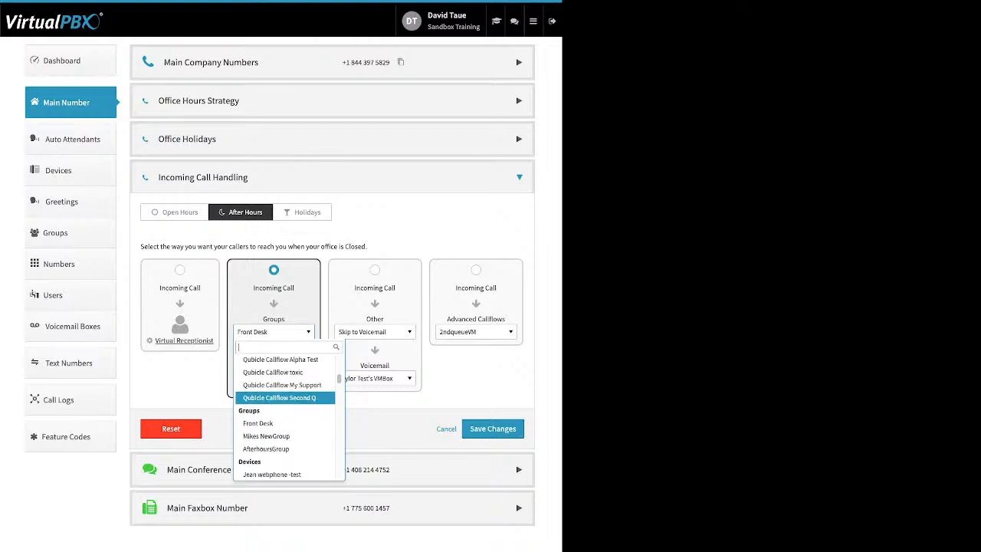
pyautogui.scroll(-3, 285, 389)
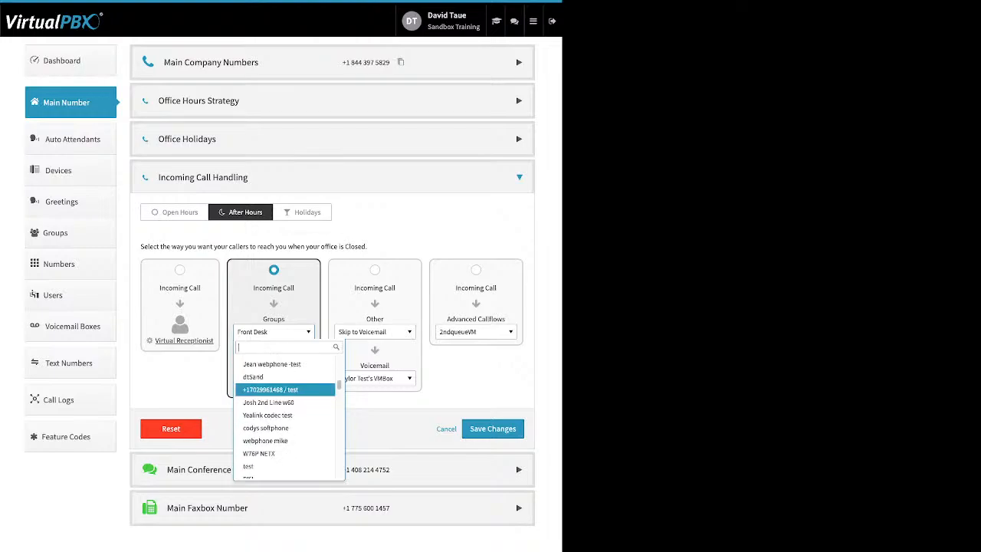
pyautogui.scroll(-4, 285, 389)
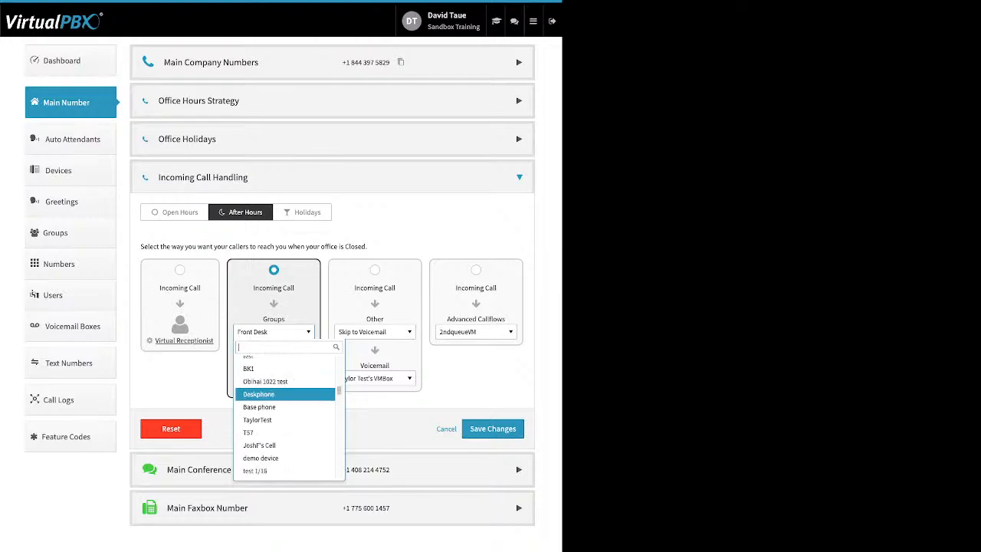
pyautogui.click(274, 331)
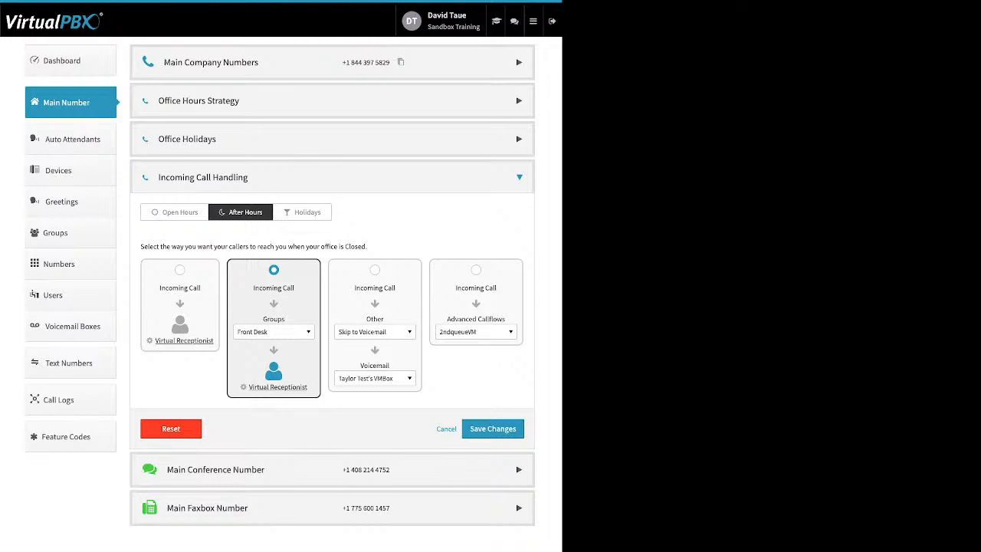
pyautogui.click(302, 212)
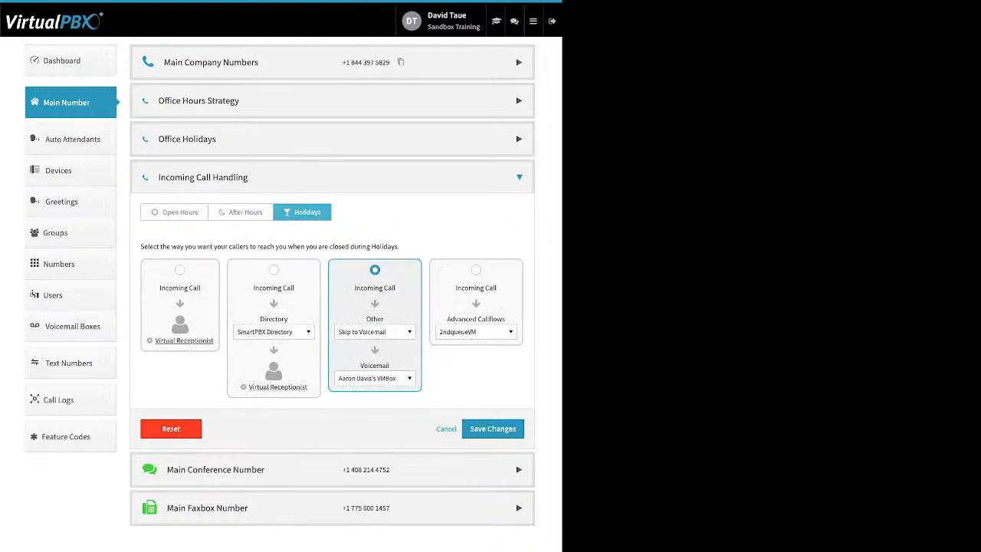
# Leave holiday calls on Skip to Voicemail with the current box, then open Main Conference Number.
pyautogui.click(374, 331)
pyautogui.scroll(5, 387, 414)
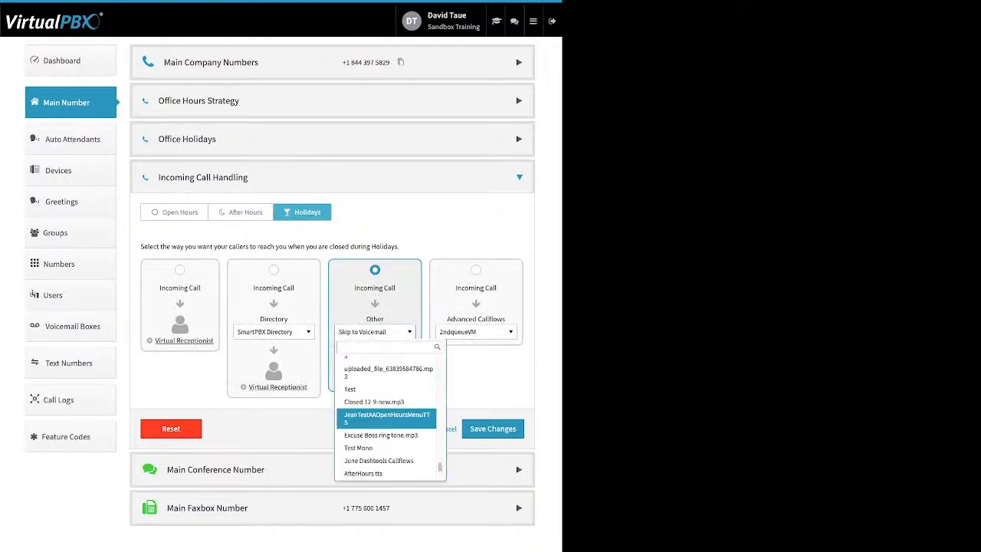
pyautogui.scroll(10, 387, 414)
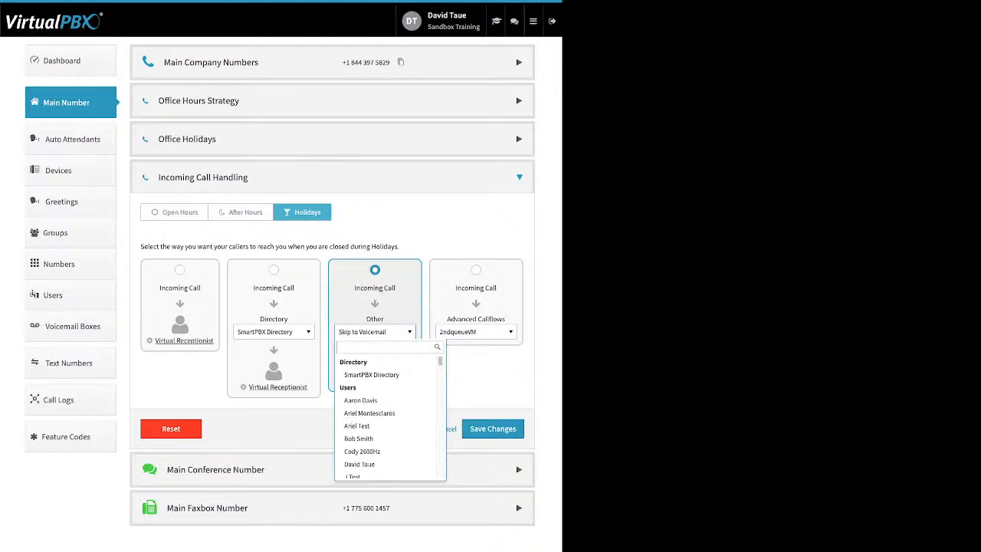
pyautogui.click(374, 332)
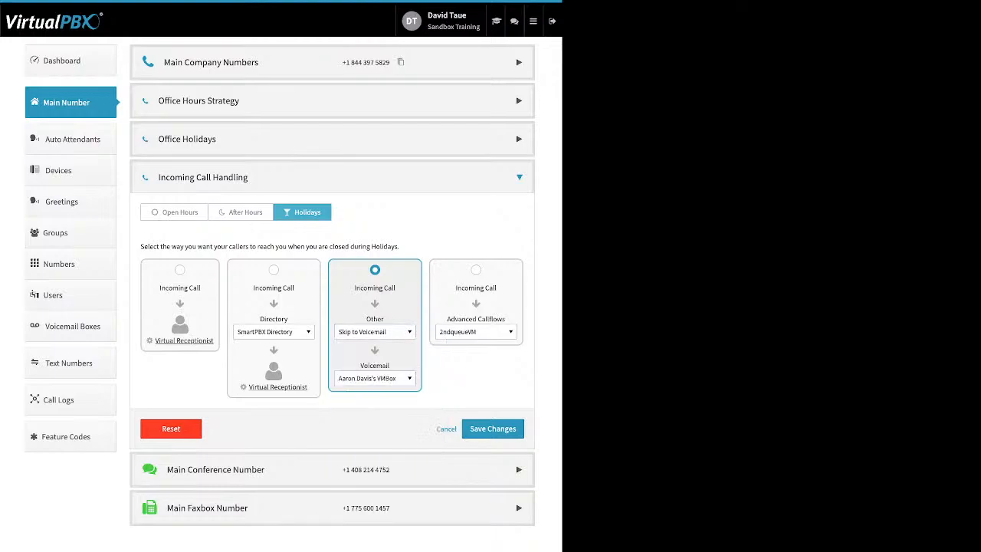
pyautogui.click(375, 378)
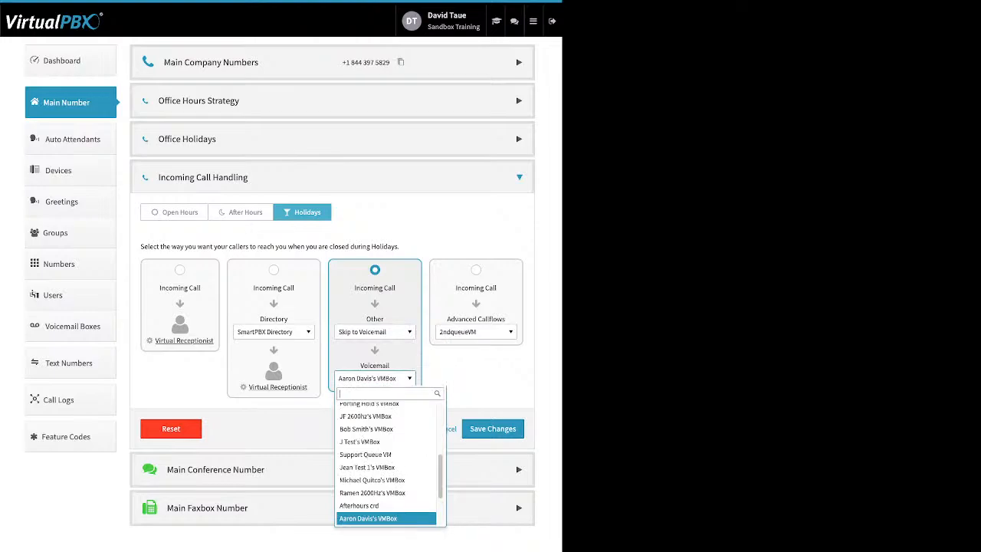
pyautogui.click(375, 378)
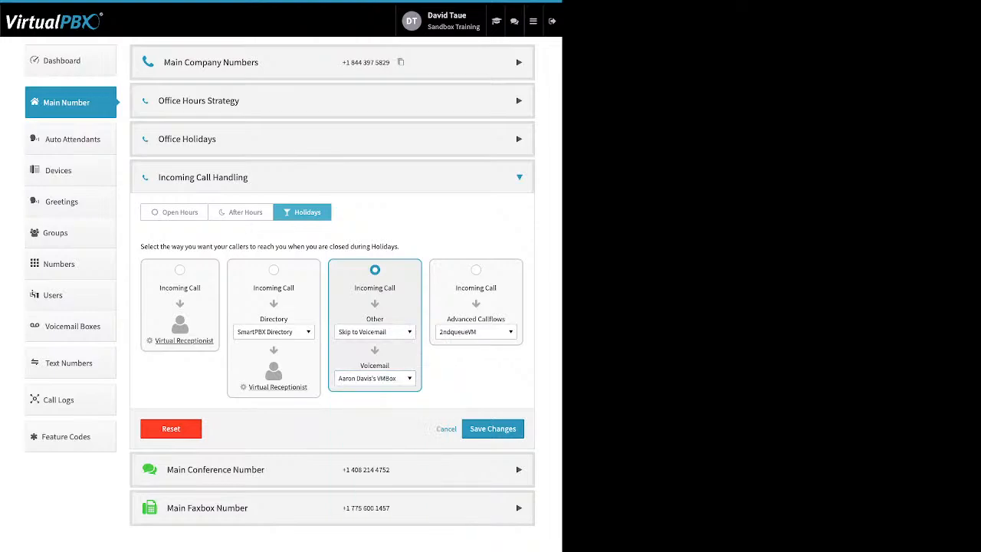
pyautogui.click(331, 469)
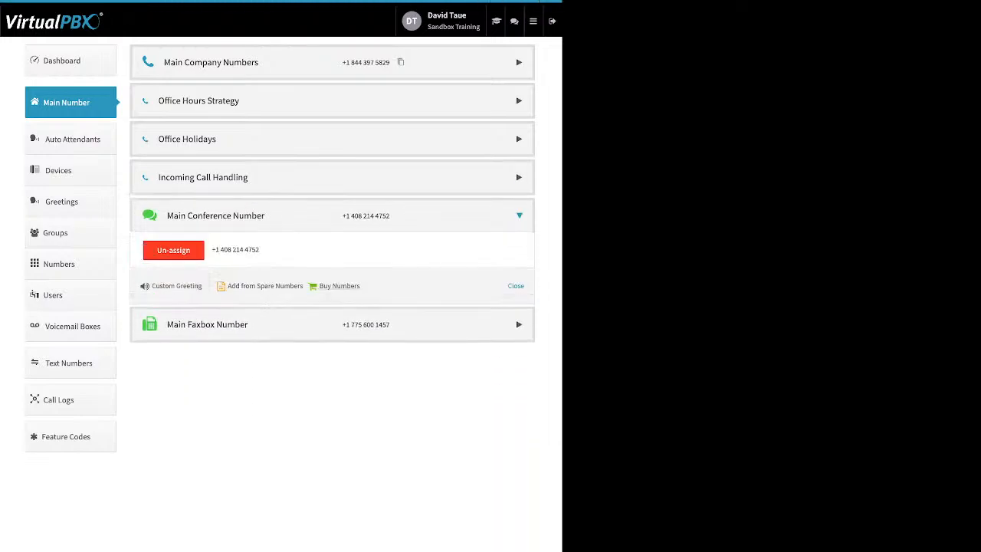
pyautogui.moveTo(366, 287); pyautogui.dragTo(232, 287)
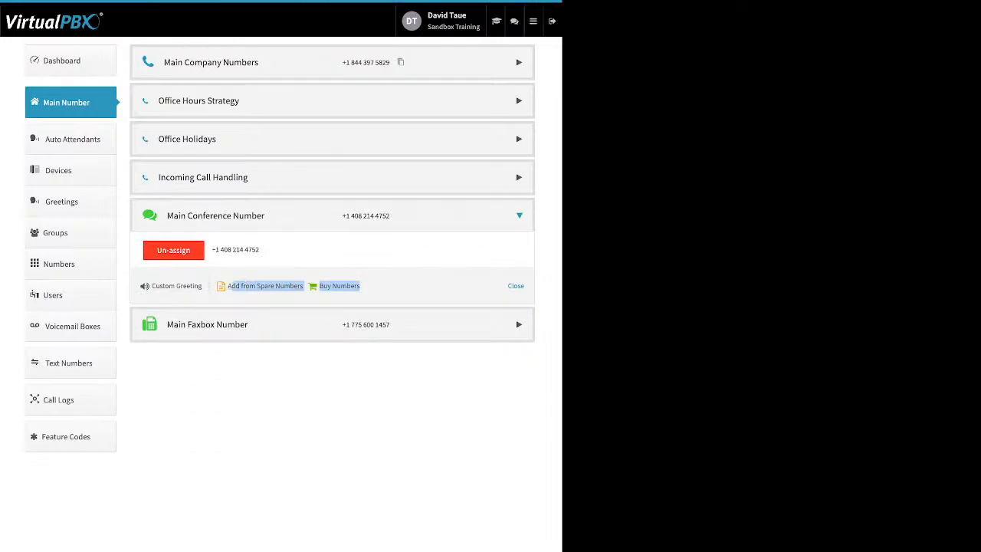
pyautogui.click(214, 368)
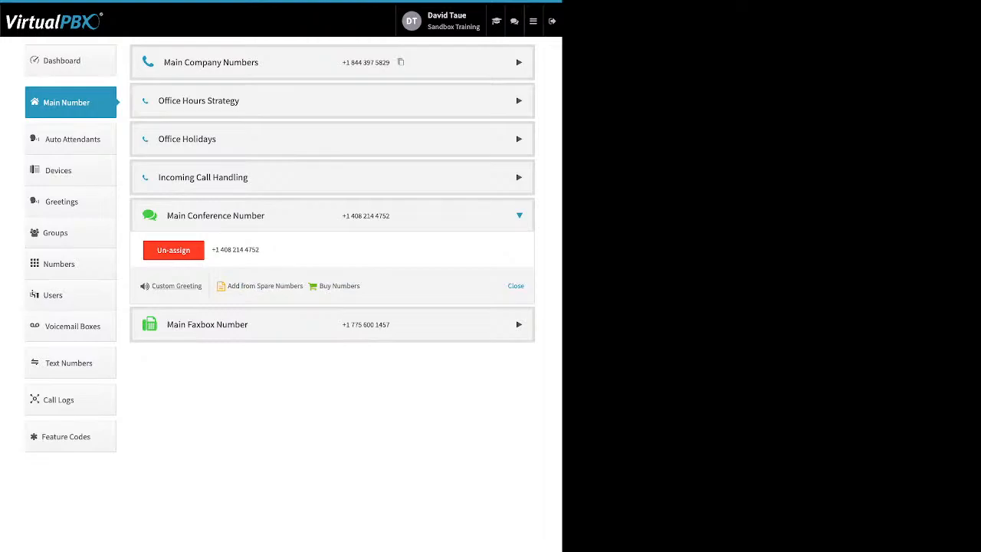
pyautogui.moveTo(202, 286); pyautogui.dragTo(160, 286)
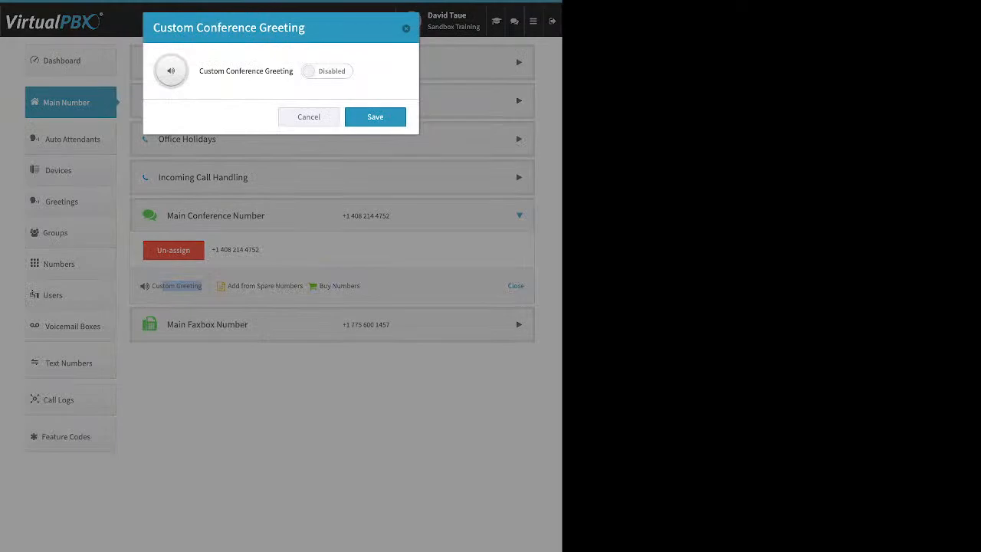
pyautogui.click(327, 71)
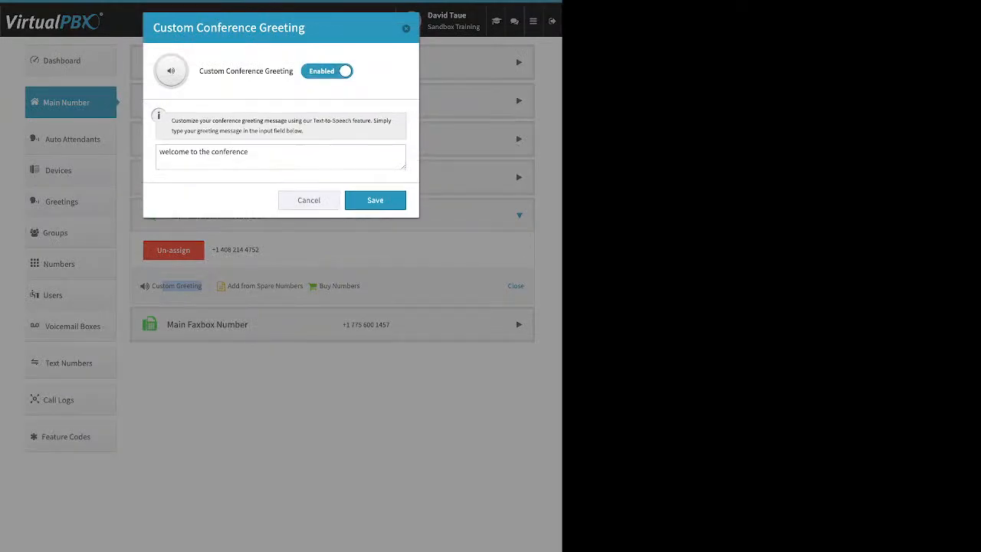
pyautogui.click(327, 71)
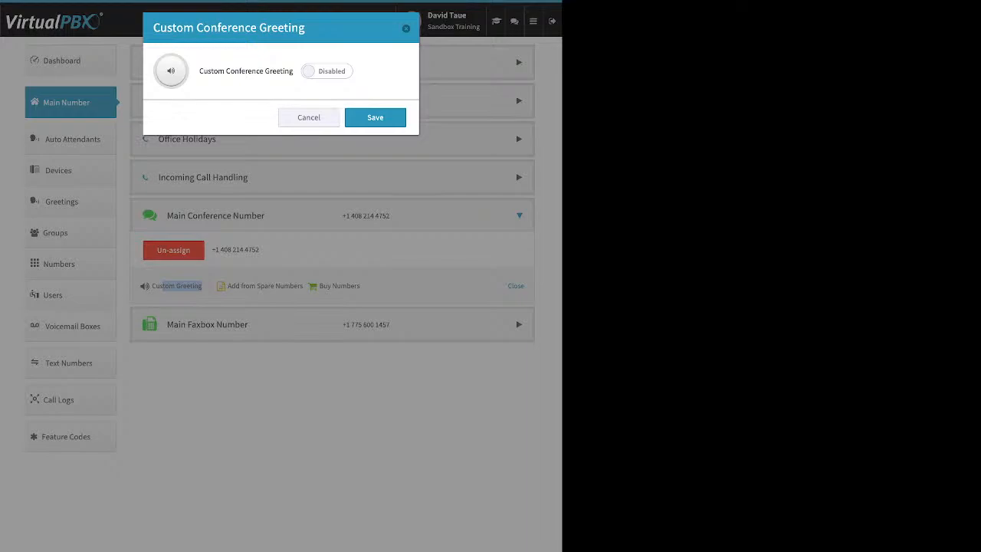
pyautogui.click(327, 71)
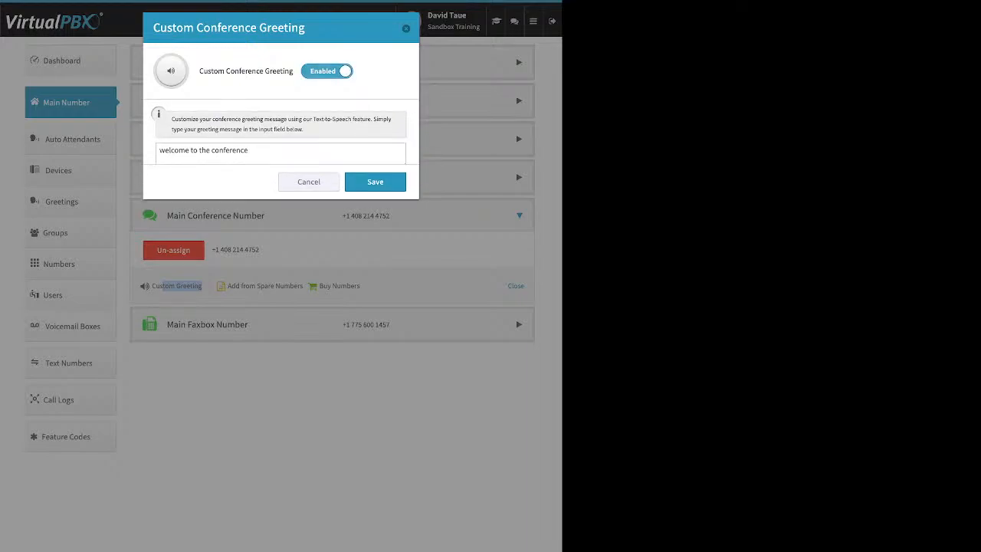
pyautogui.moveTo(253, 152); pyautogui.dragTo(159, 153)
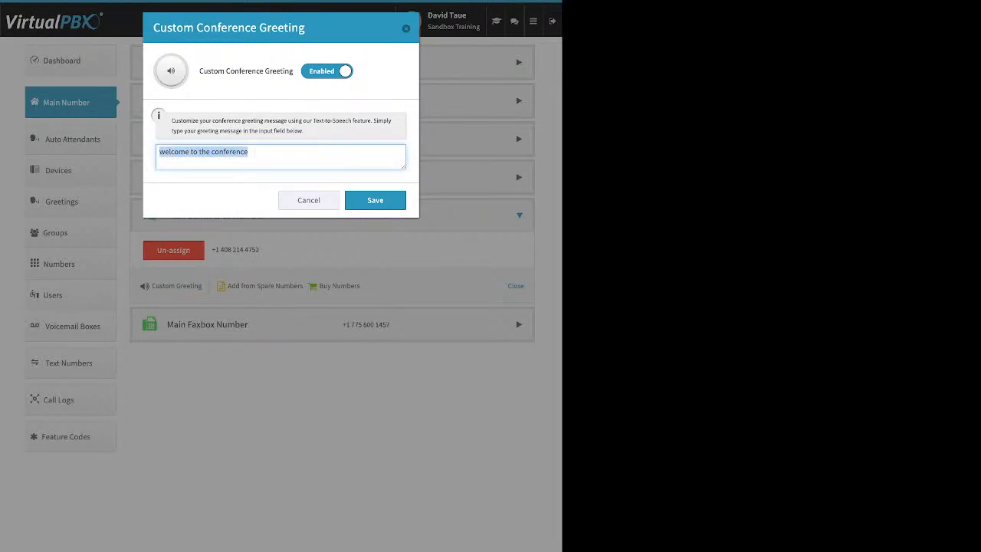
pyautogui.press('Escape')
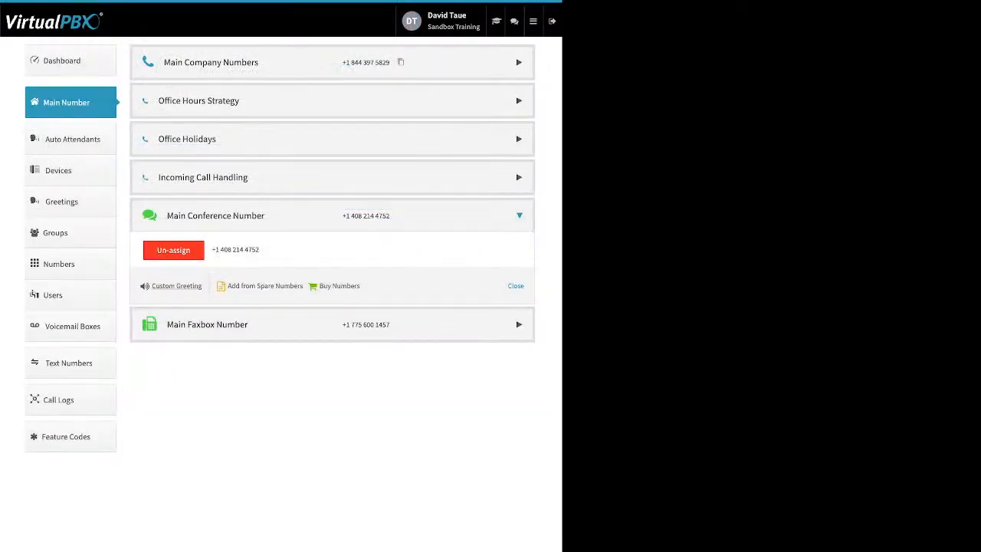
pyautogui.click(215, 215)
# Expand Main Faxbox Number and open the main faxbox for editing.
pyautogui.click(207, 254)
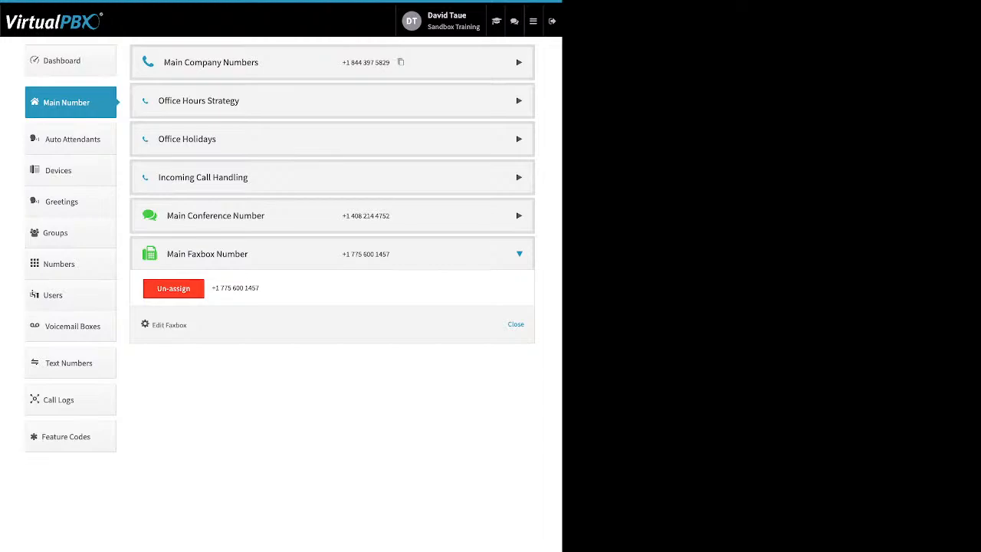
pyautogui.moveTo(188, 325); pyautogui.dragTo(151, 325)
pyautogui.click(169, 325)
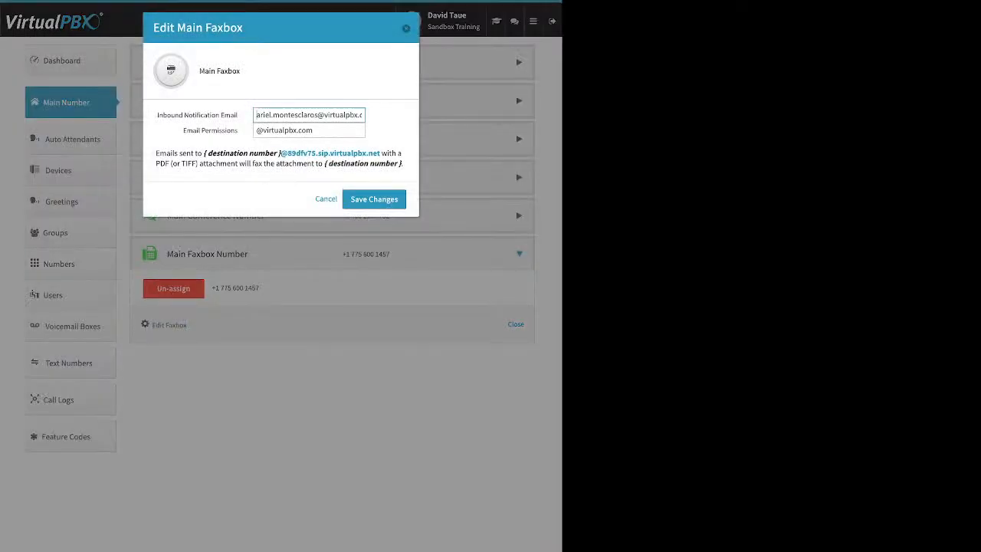
# Review the inbound notification email and permissions allowing virtualpbx.com, exit unsaved, and go to Auto Attendants.
pyautogui.moveTo(239, 115); pyautogui.dragTo(160, 115)
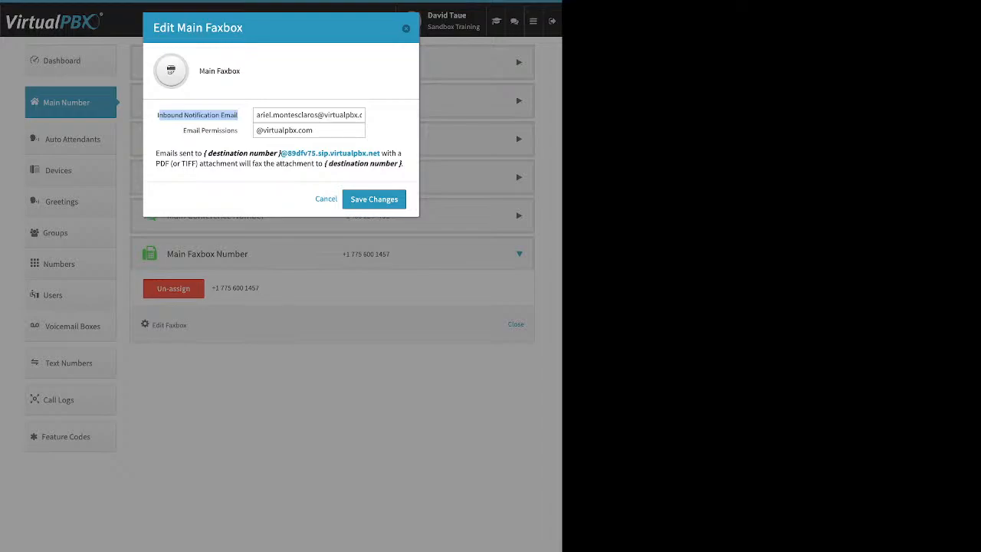
pyautogui.click(200, 115)
pyautogui.moveTo(182, 130); pyautogui.dragTo(237, 130)
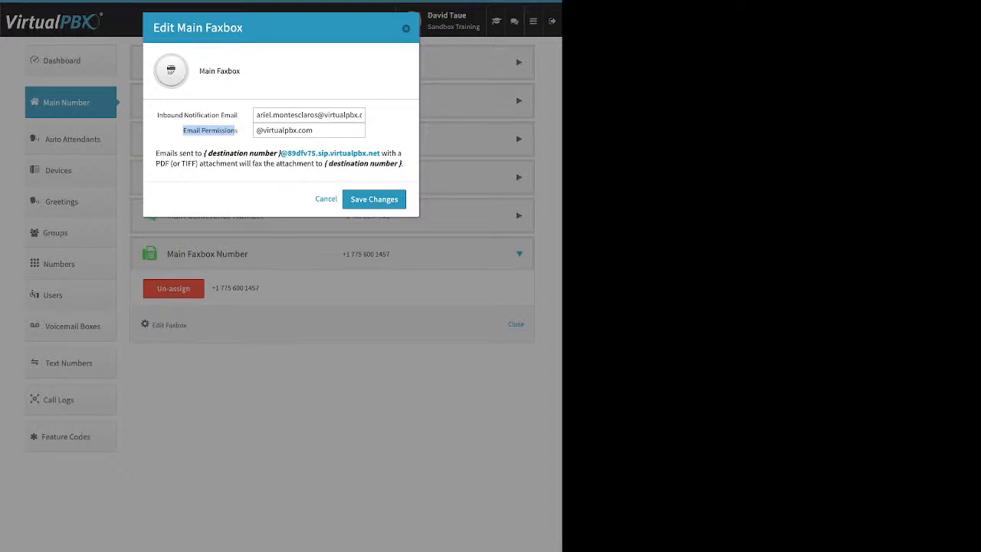
pyautogui.moveTo(314, 130); pyautogui.dragTo(263, 130)
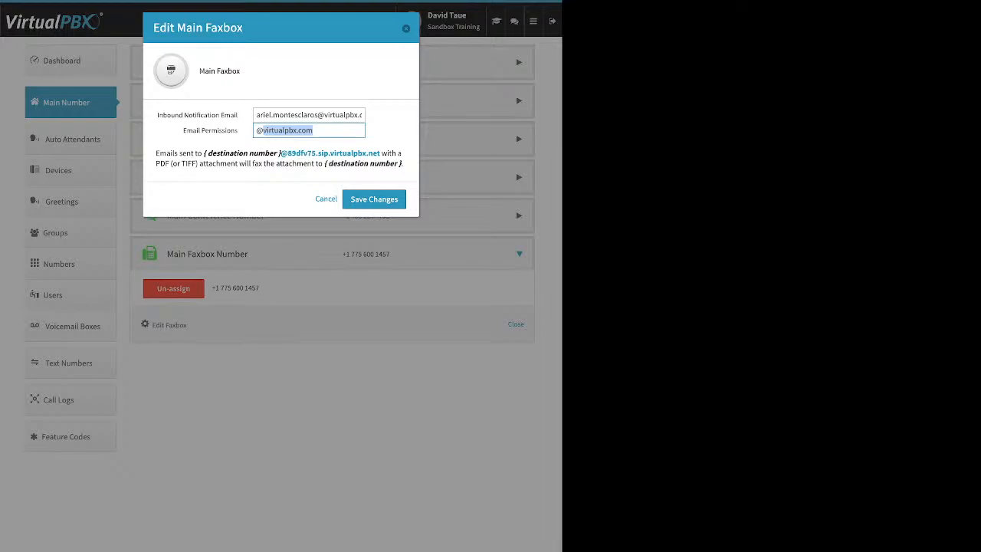
pyautogui.press('Escape')
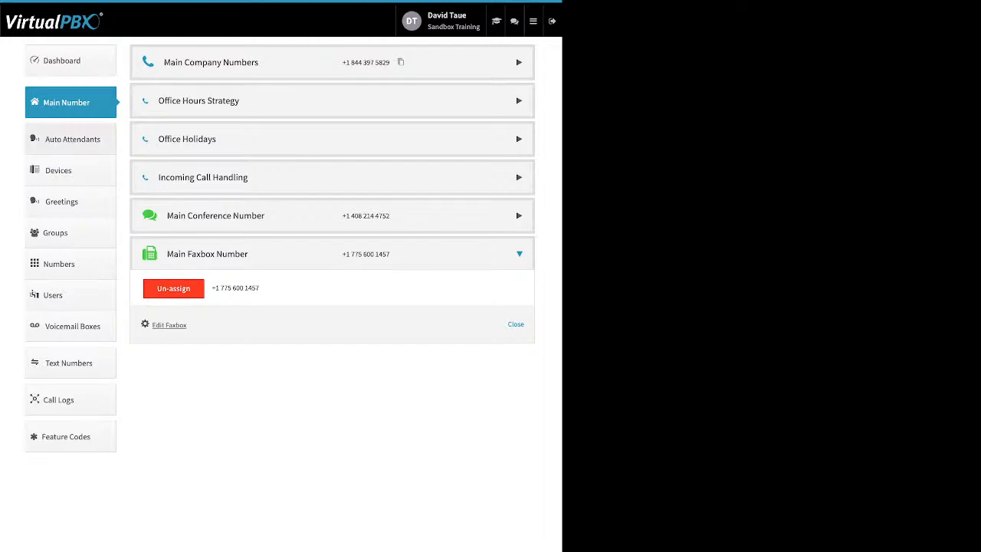
pyautogui.click(73, 140)
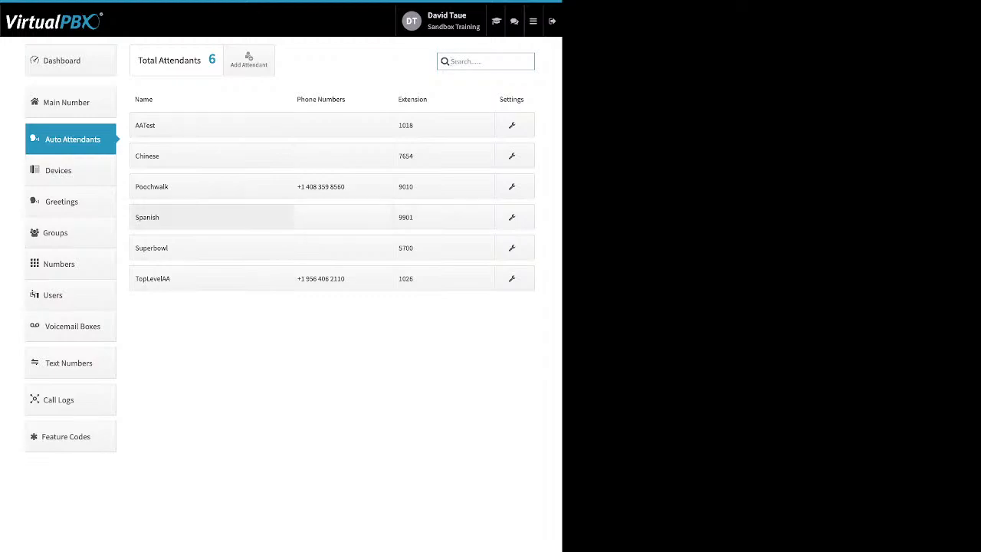
# Open the Spanish attendant's settings and close them again.
pyautogui.click(211, 217)
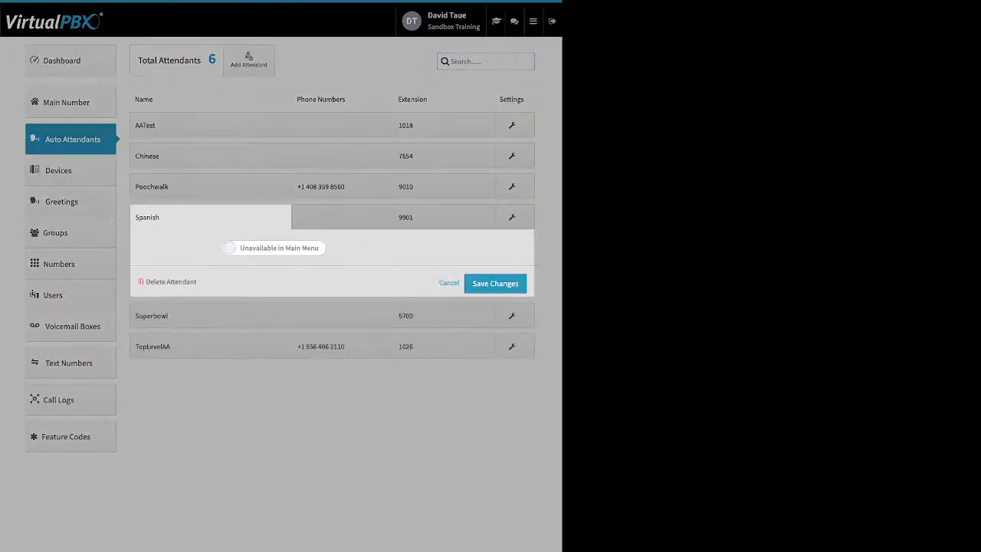
pyautogui.click(443, 218)
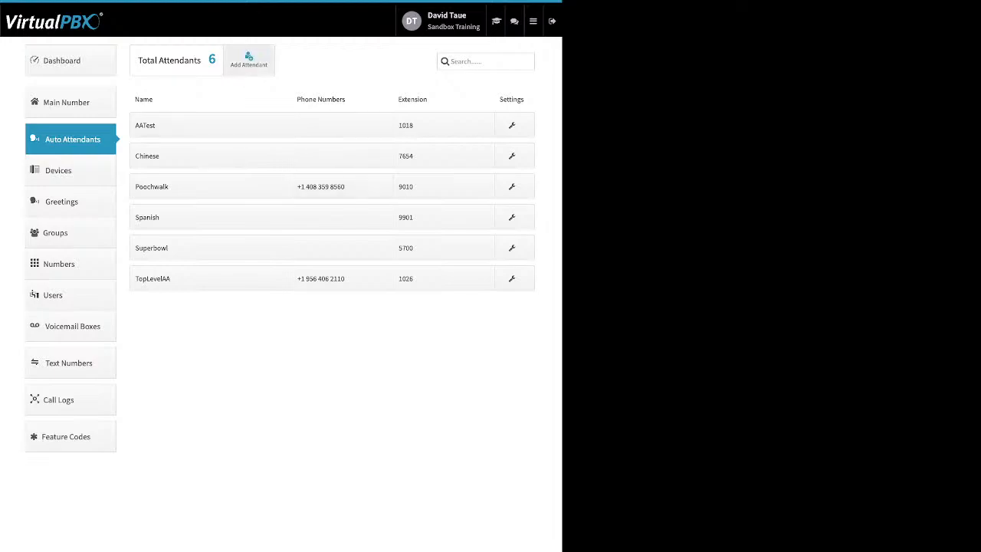
# Cancel a new attendant form after viewing its name and extension fields, then open Poochwalk's settings.
pyautogui.click(248, 60)
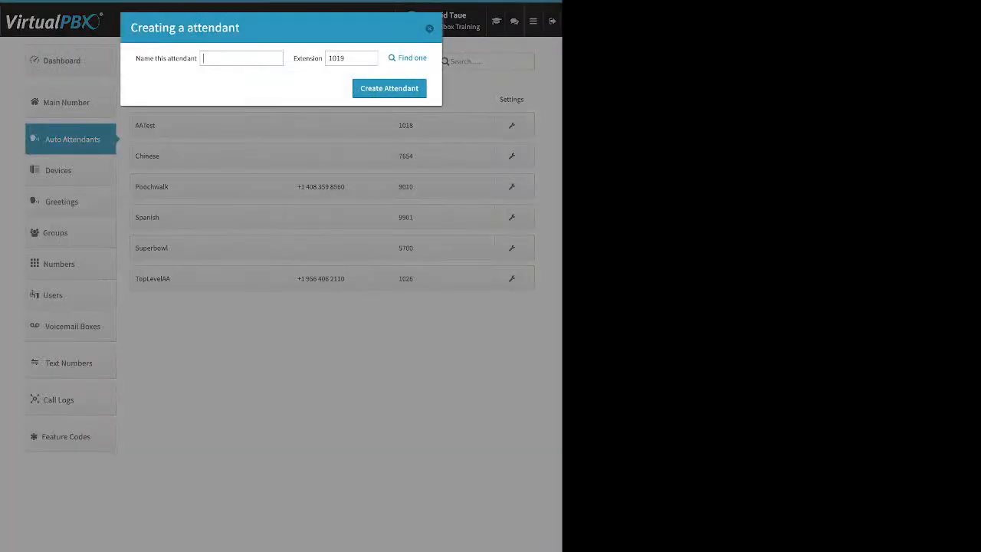
pyautogui.moveTo(135, 58); pyautogui.dragTo(187, 59)
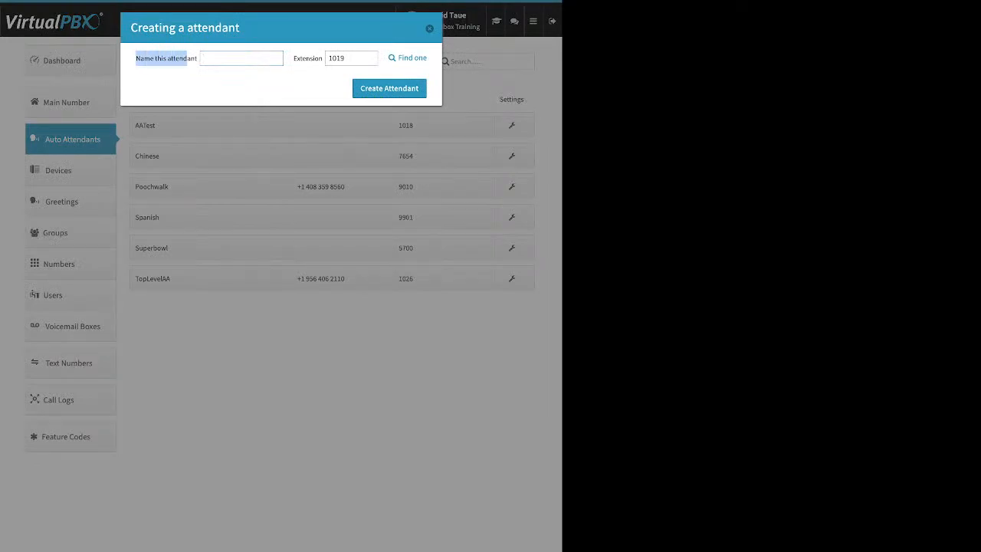
pyautogui.moveTo(293, 58); pyautogui.dragTo(323, 58)
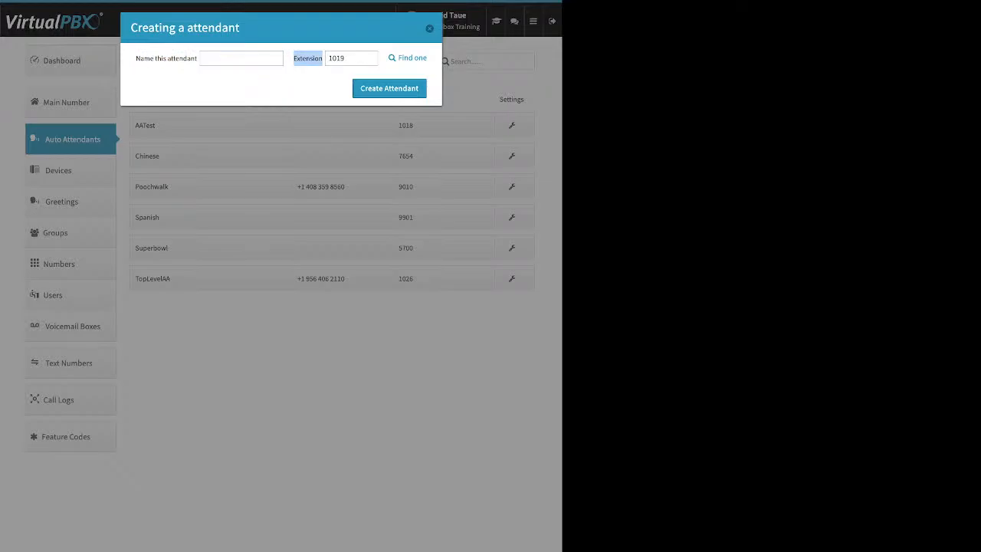
pyautogui.click(429, 28)
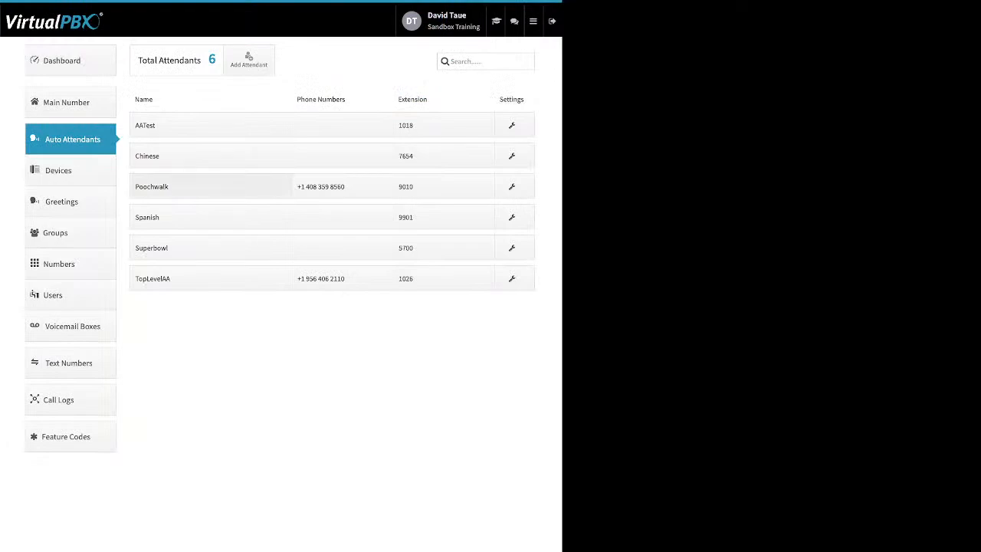
pyautogui.click(207, 186)
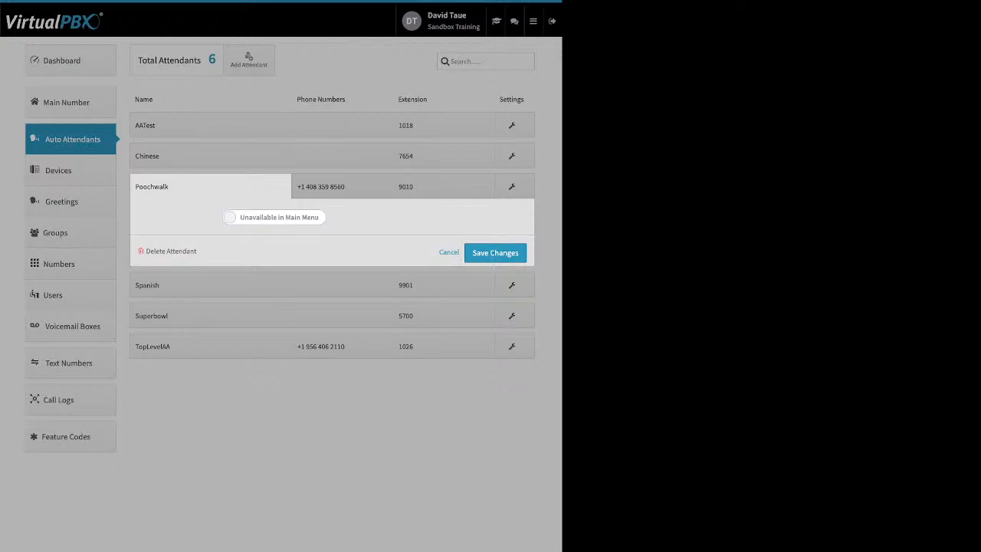
# Turn Poochwalk's Available in Main Menu on, then set it back to unavailable.
pyautogui.click(275, 217)
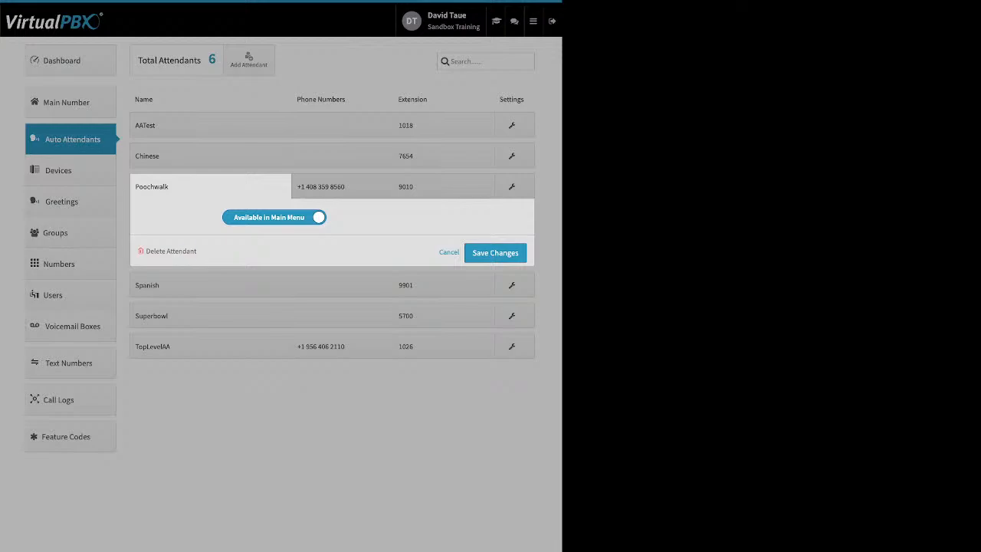
pyautogui.moveTo(197, 251); pyautogui.dragTo(167, 252)
pyautogui.click(274, 217)
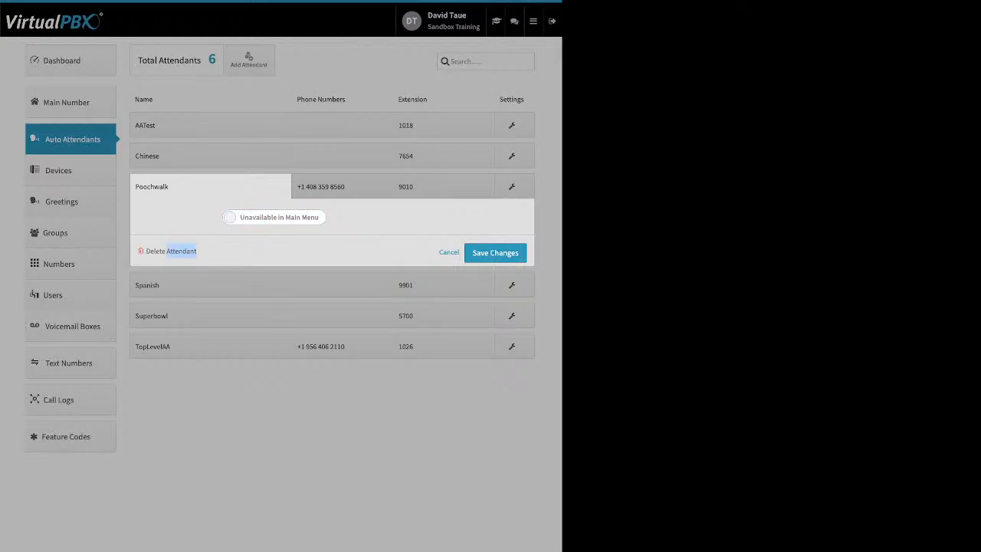
pyautogui.click(342, 186)
pyautogui.click(342, 186)
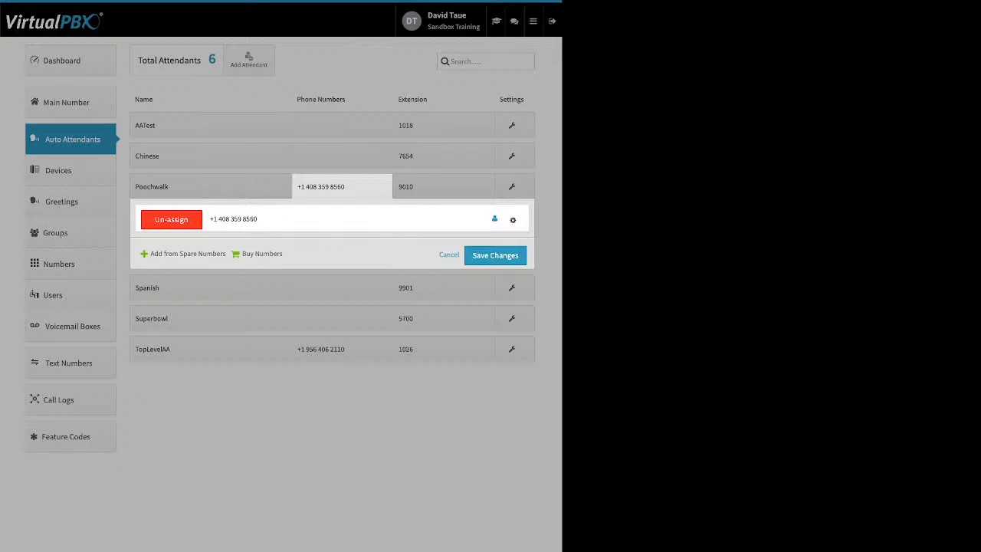
pyautogui.click(434, 186)
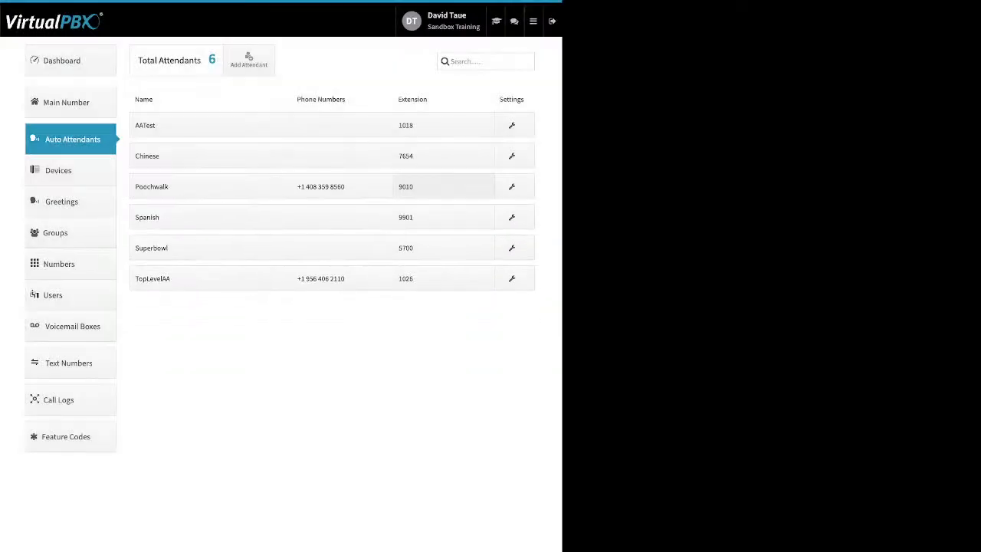
pyautogui.click(354, 186)
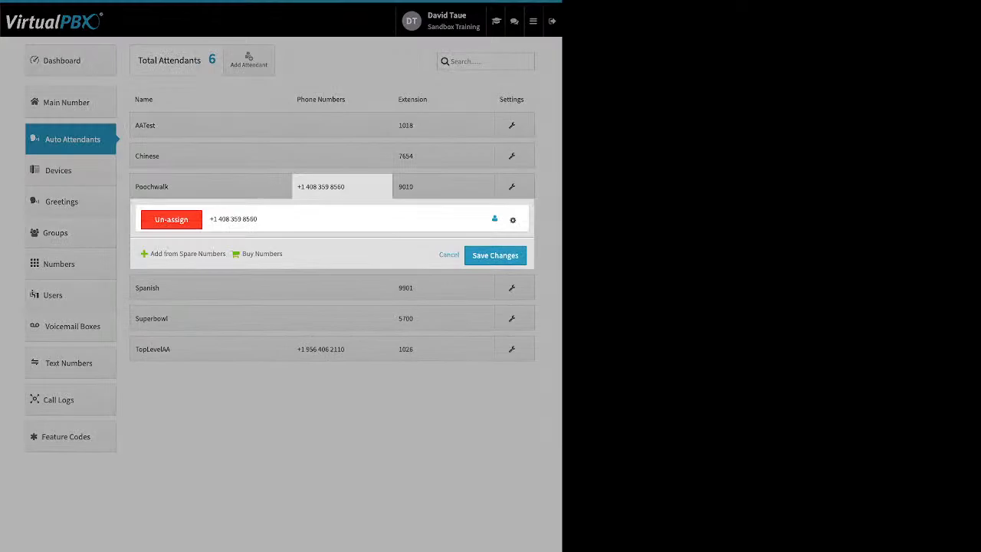
pyautogui.click(513, 220)
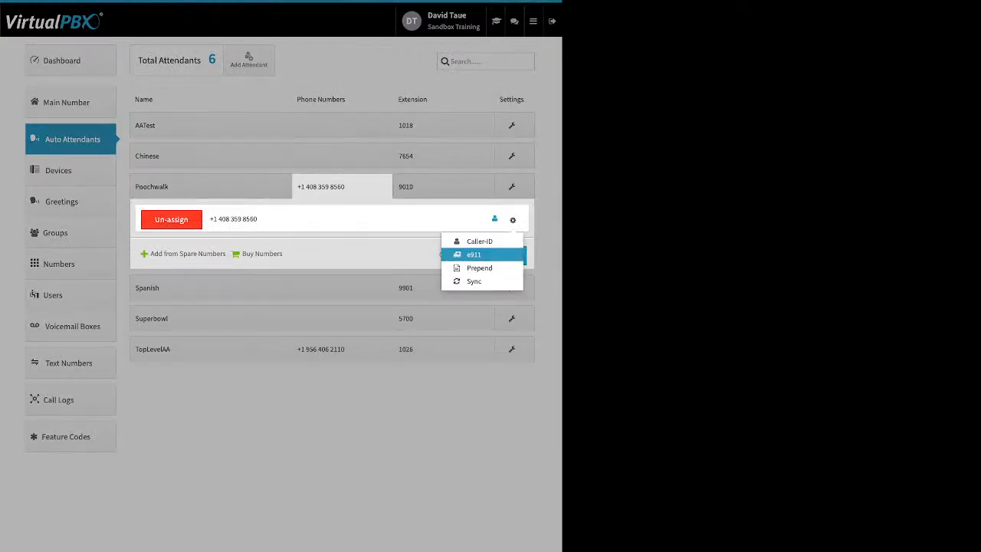
pyautogui.click(443, 157)
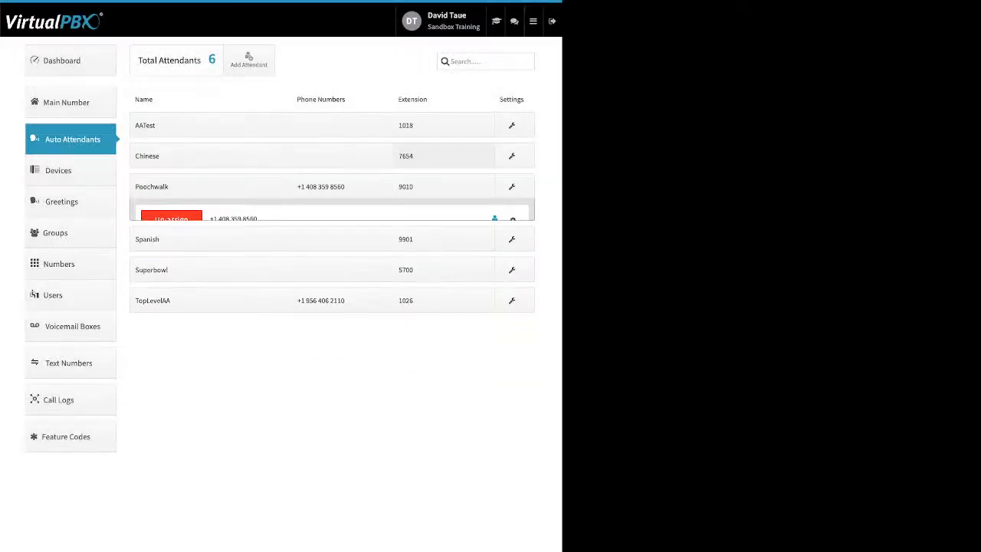
# Check Poochwalk's extension settings, then open its Open Hours call routing.
pyautogui.click(443, 186)
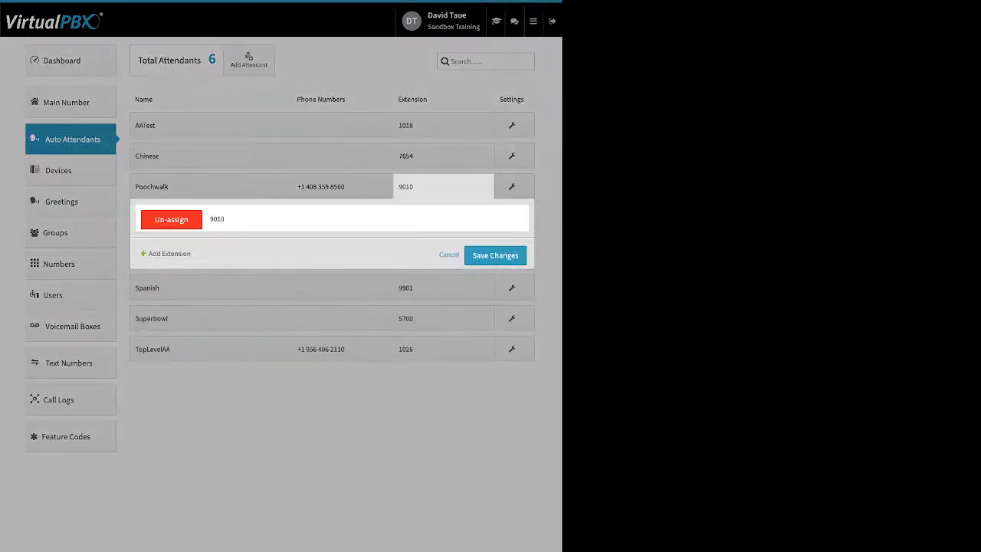
pyautogui.click(513, 186)
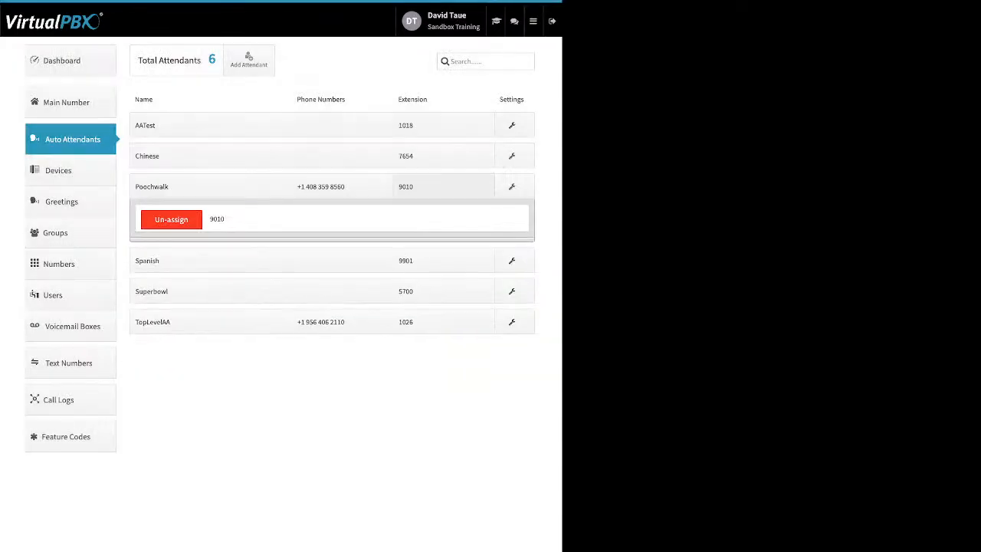
pyautogui.click(514, 187)
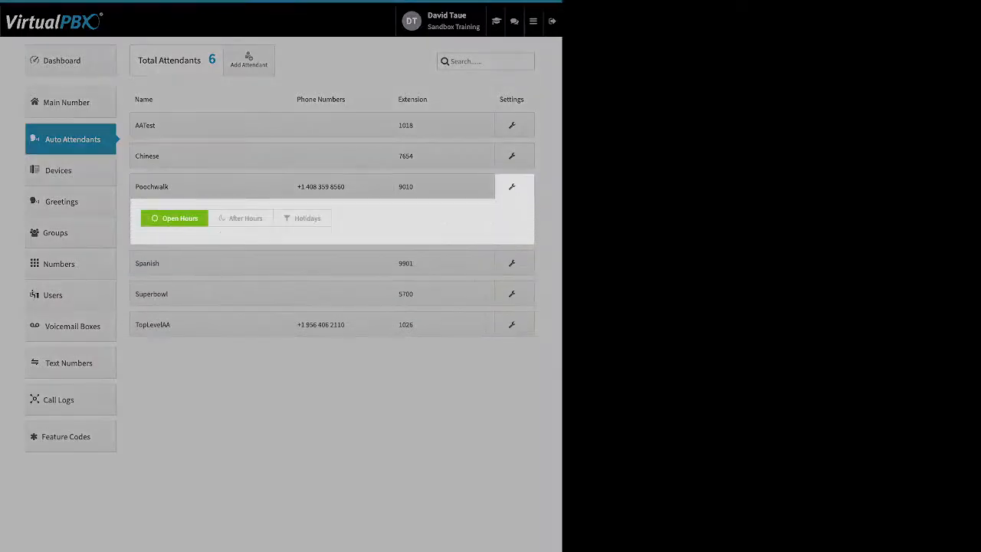
# View Poochwalk's After Hours routing, then its Holidays routing.
pyautogui.click(241, 218)
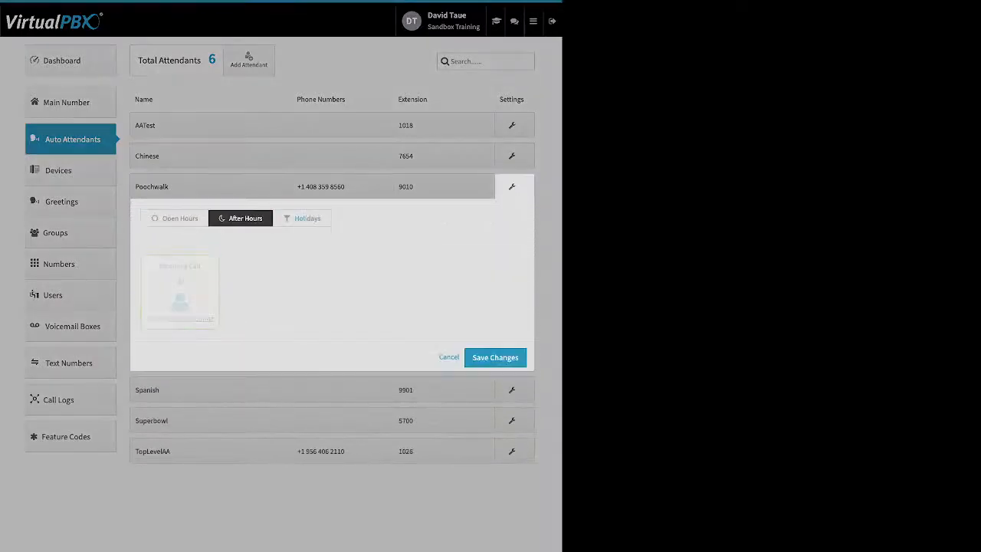
pyautogui.click(302, 218)
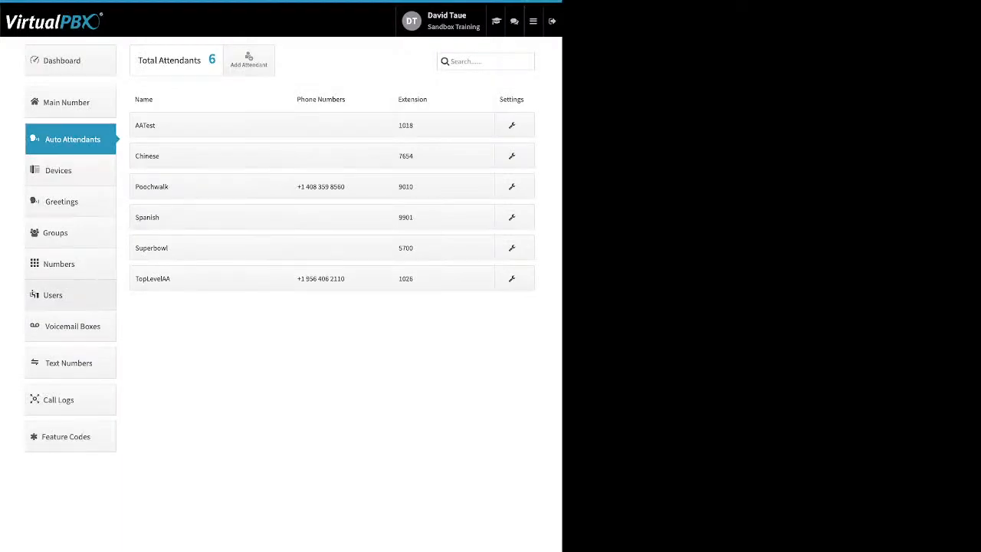
# Go to the Users list and open the Add User and Device form.
pyautogui.click(62, 295)
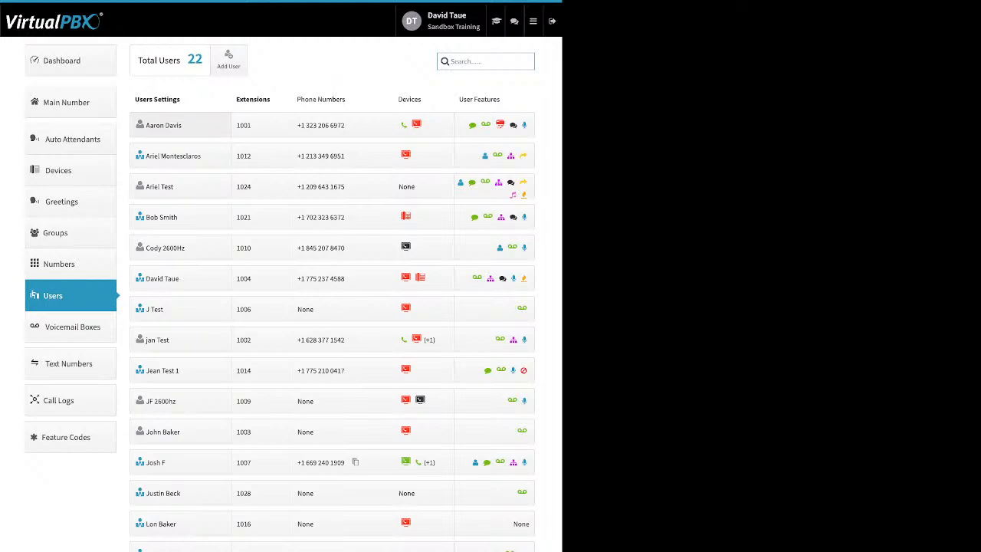
pyautogui.click(229, 59)
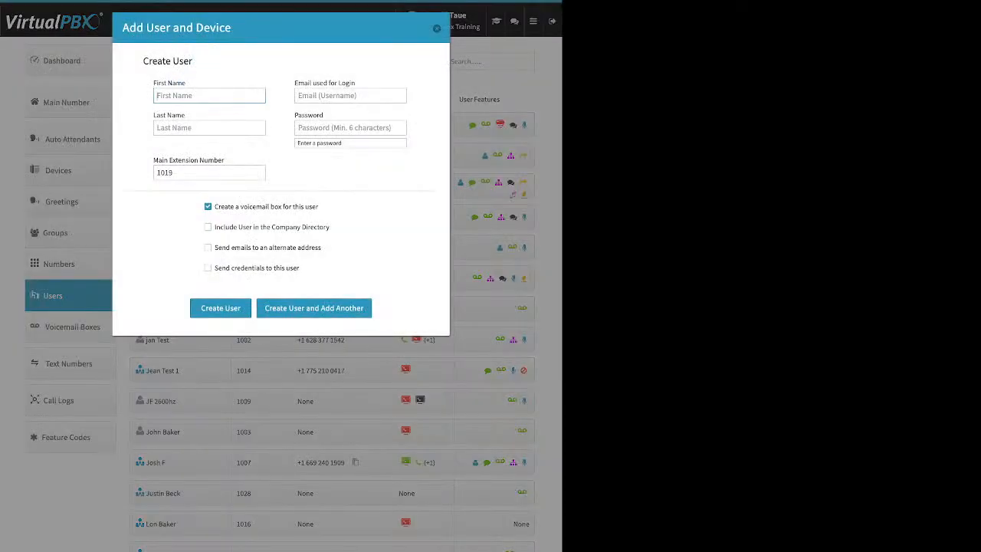
# Move past last name and password and enter 5050 as the main extension, voicemail box kept on.
pyautogui.click(258, 128)
pyautogui.moveTo(294, 83); pyautogui.dragTo(349, 83)
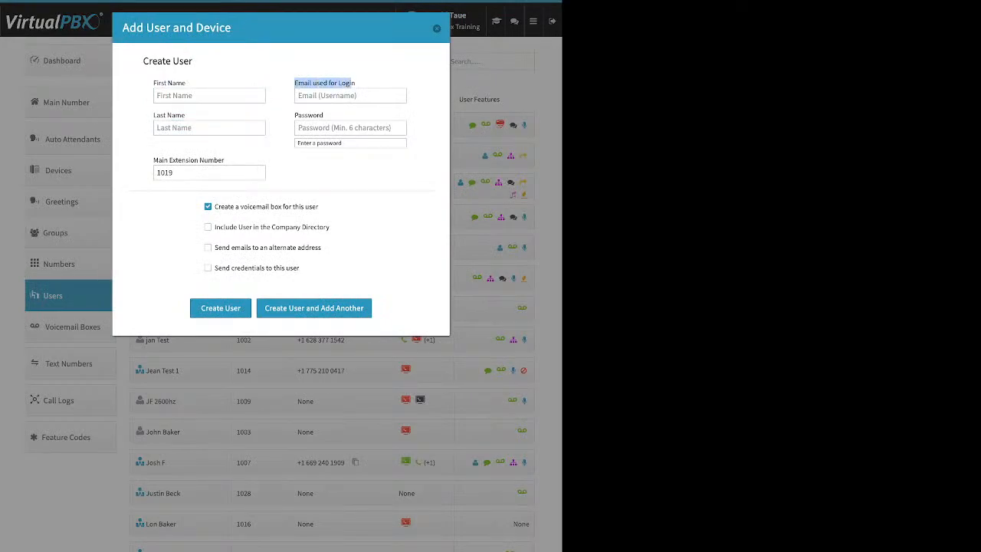
pyautogui.click(350, 128)
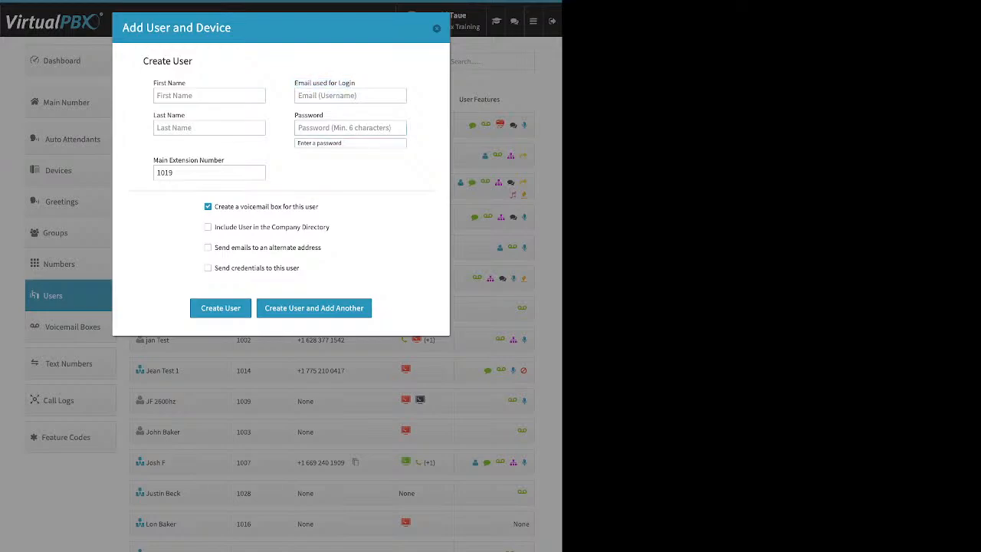
pyautogui.press('Tab')
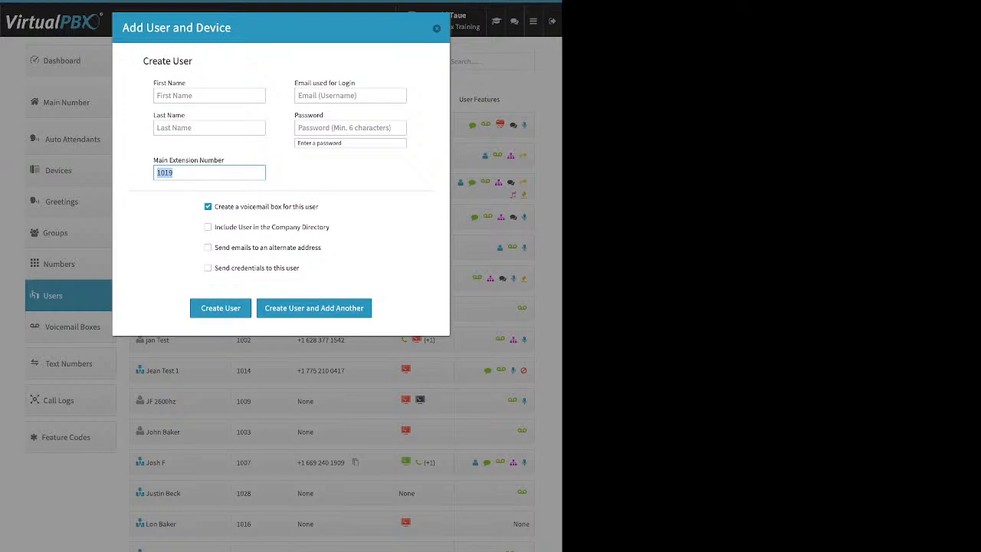
pyautogui.write('5050')
pyautogui.moveTo(215, 207); pyautogui.dragTo(319, 207)
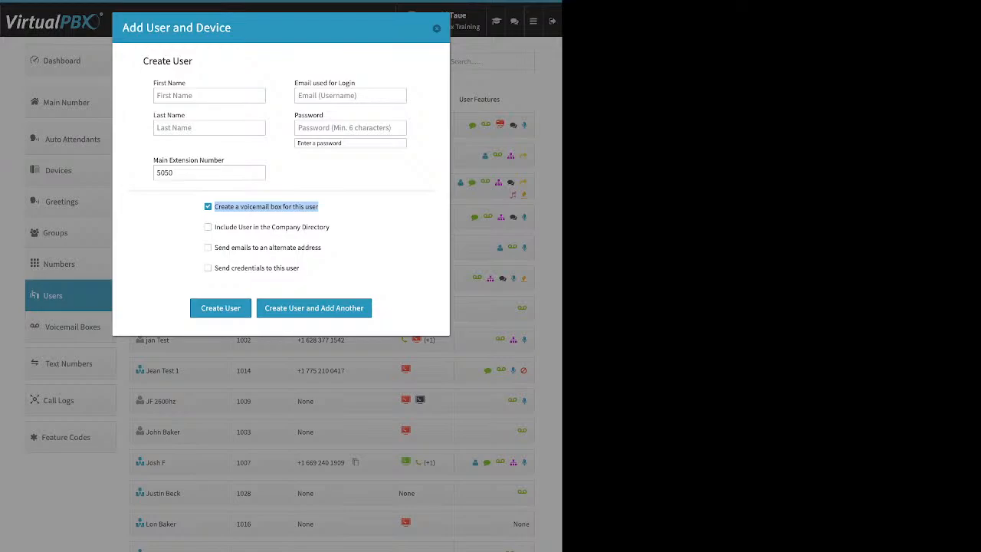
# Look over the company directory, login email and alternate email address options.
pyautogui.click(337, 207)
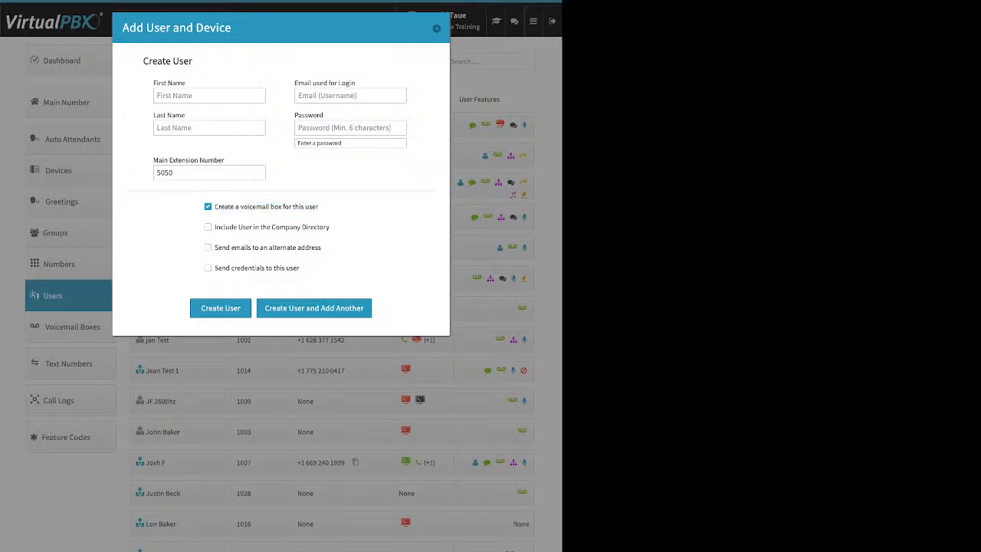
pyautogui.moveTo(330, 227); pyautogui.dragTo(210, 226)
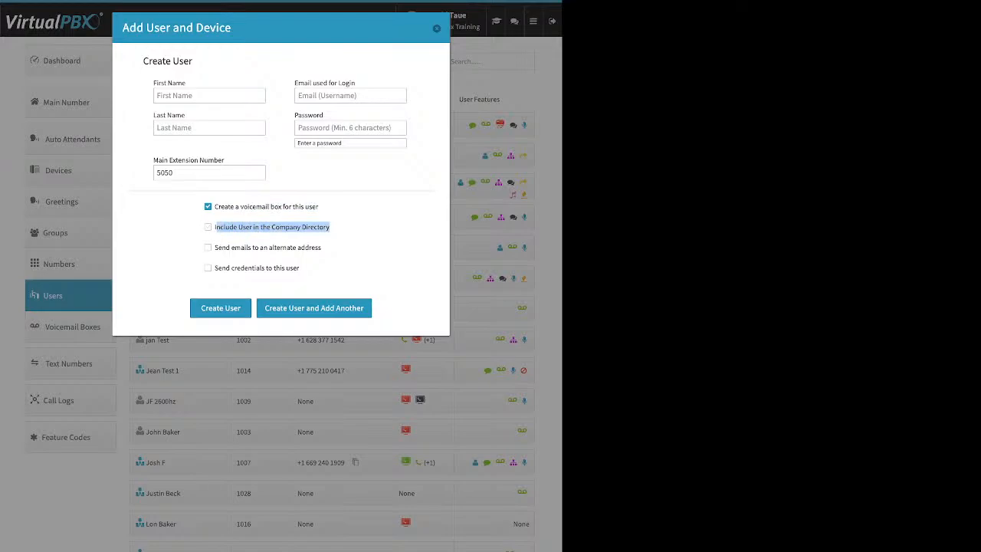
pyautogui.click(337, 228)
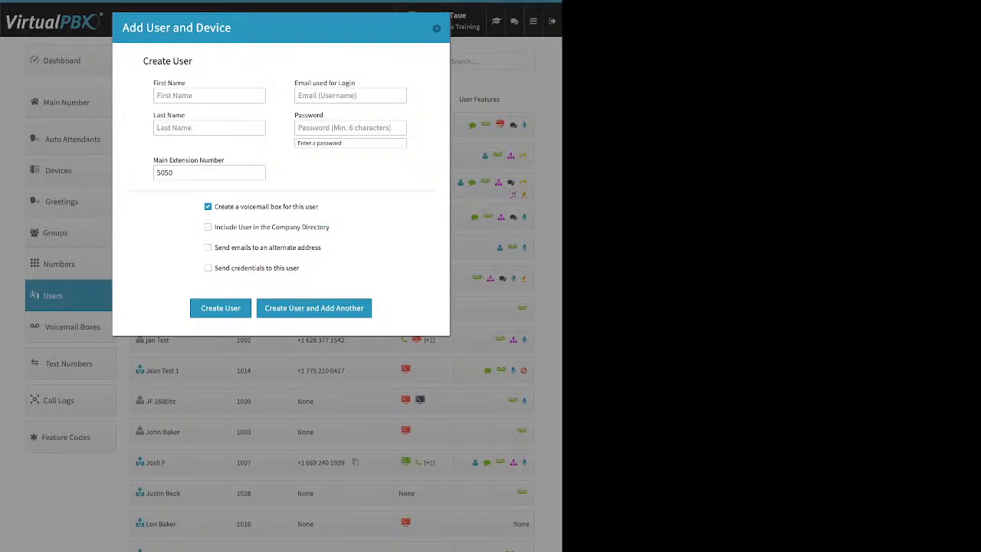
pyautogui.moveTo(322, 248); pyautogui.dragTo(208, 248)
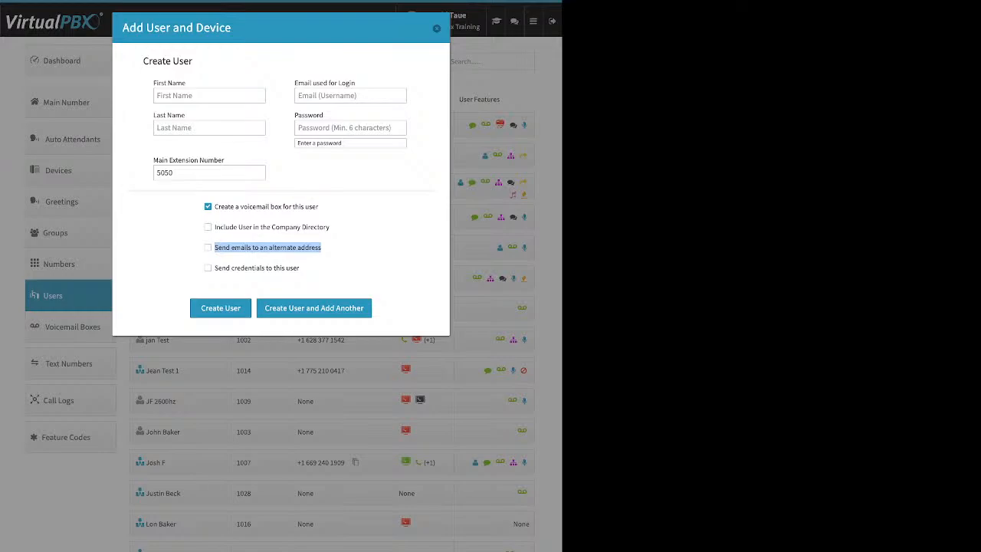
pyautogui.tripleClick(325, 83)
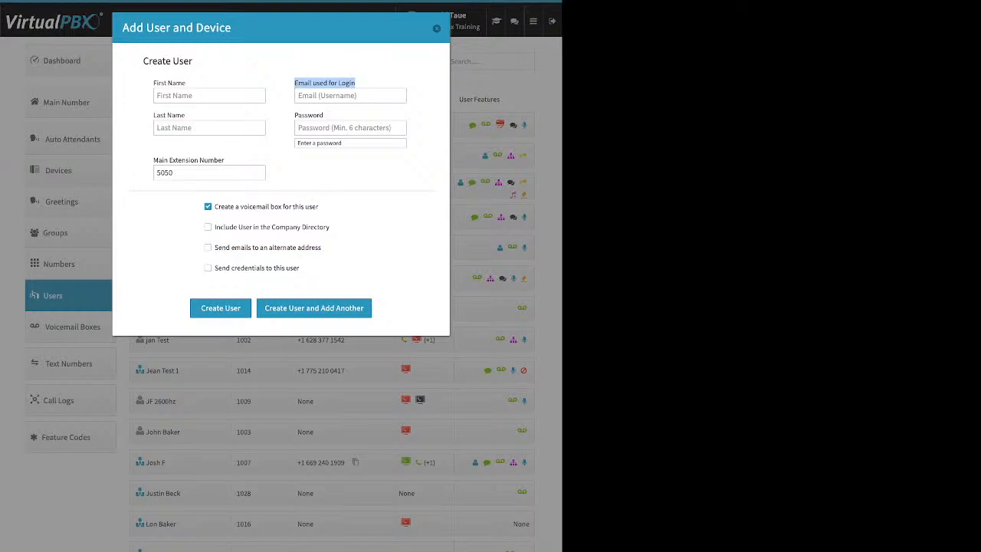
pyautogui.moveTo(323, 247); pyautogui.dragTo(214, 247)
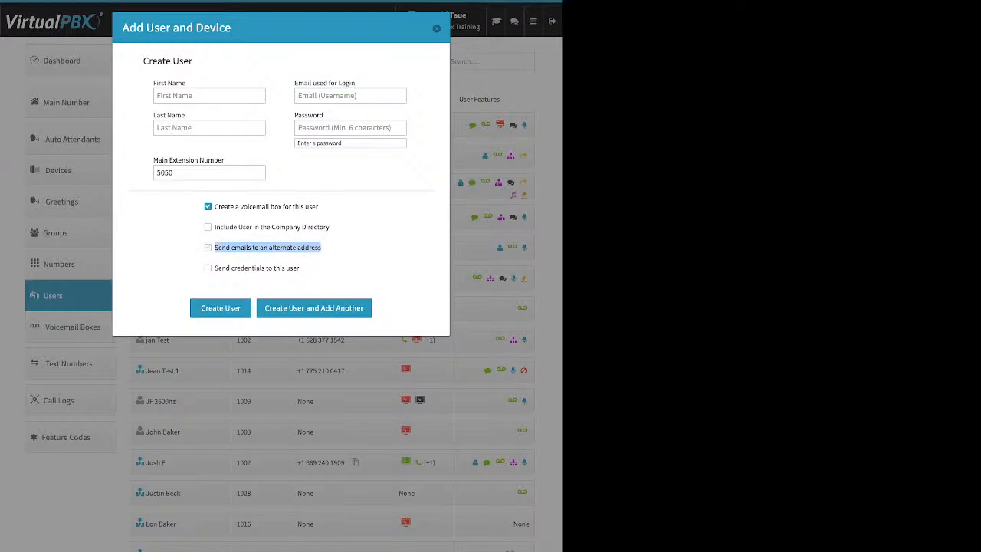
# Leave alternate-address emails off and tick Send credentials to this user.
pyautogui.click(207, 248)
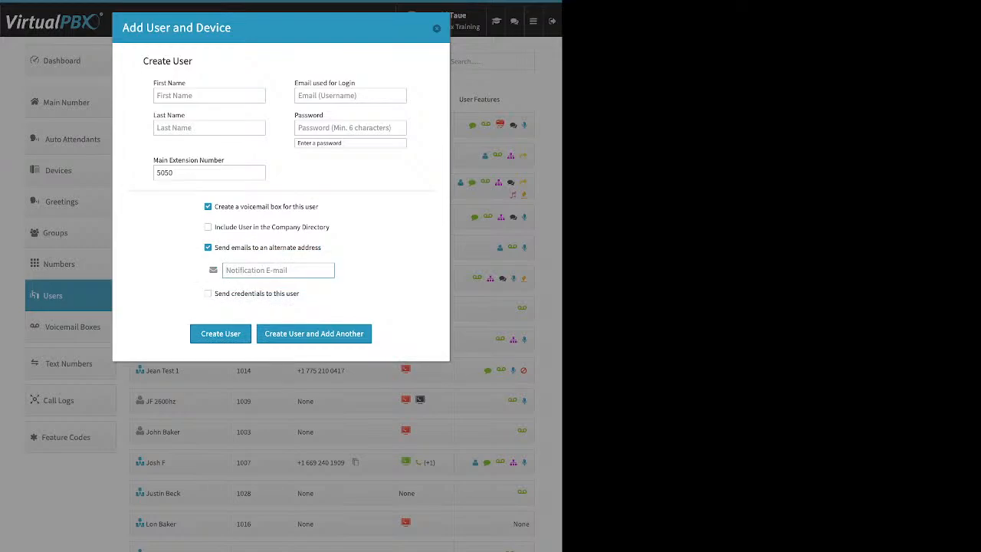
pyautogui.click(208, 247)
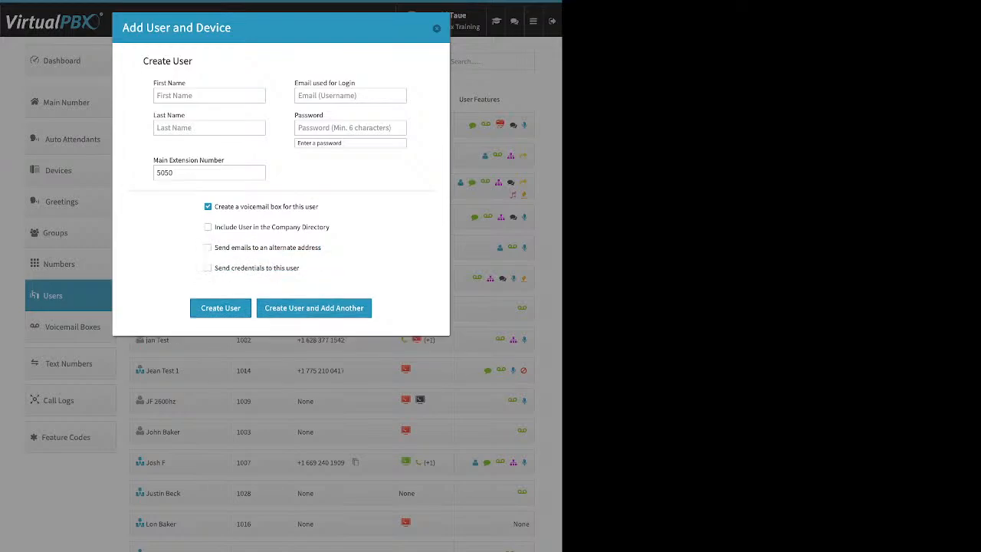
pyautogui.moveTo(300, 267); pyautogui.dragTo(213, 268)
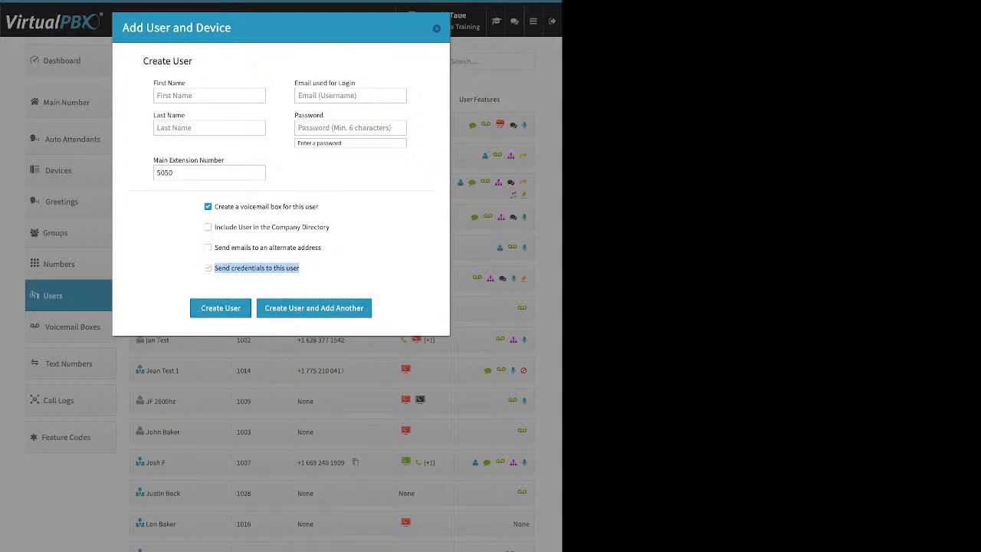
pyautogui.click(208, 267)
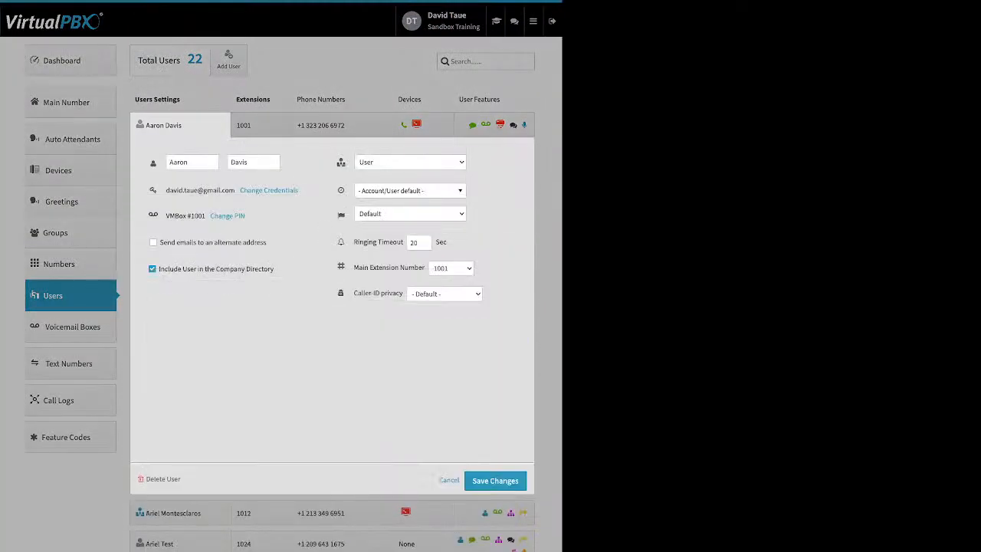
pyautogui.doubleClick(179, 163)
pyautogui.click(305, 190)
pyautogui.moveTo(298, 190); pyautogui.dragTo(240, 190)
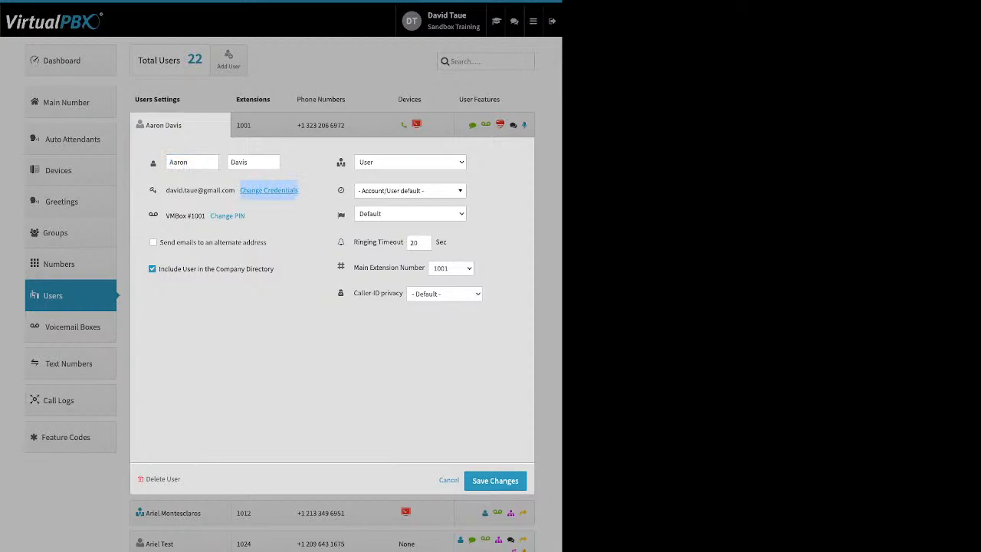
pyautogui.click(268, 190)
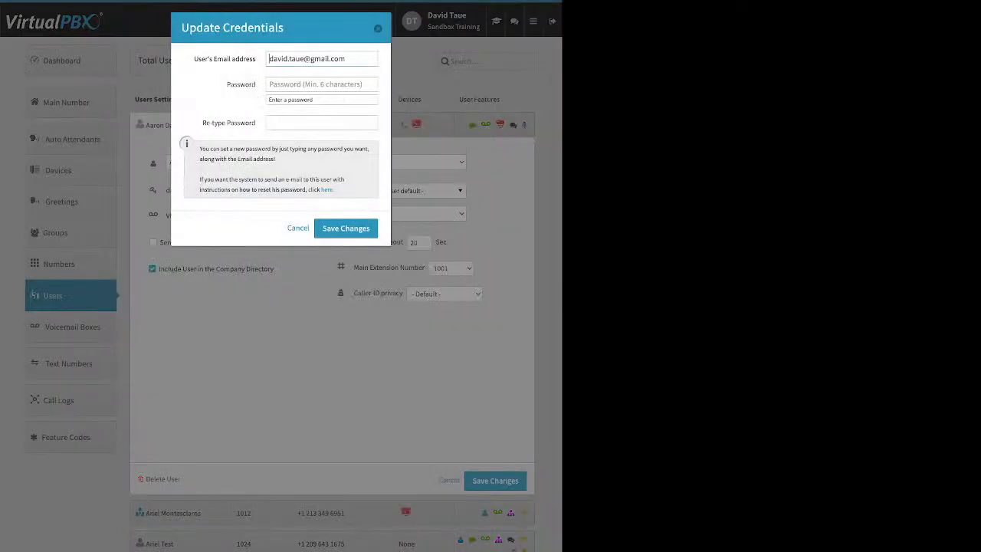
pyautogui.moveTo(202, 122); pyautogui.dragTo(253, 122)
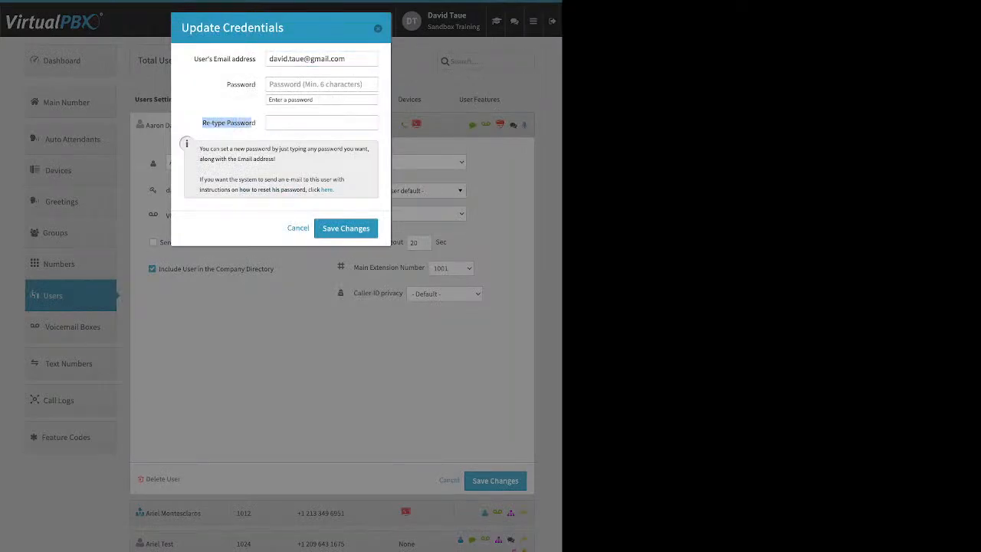
pyautogui.moveTo(336, 189); pyautogui.dragTo(321, 190)
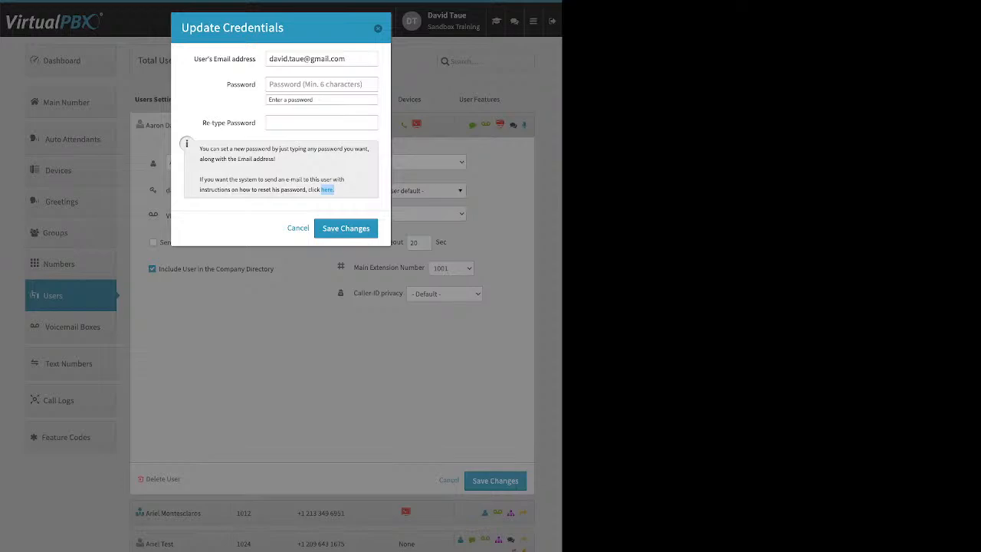
pyautogui.press('Escape')
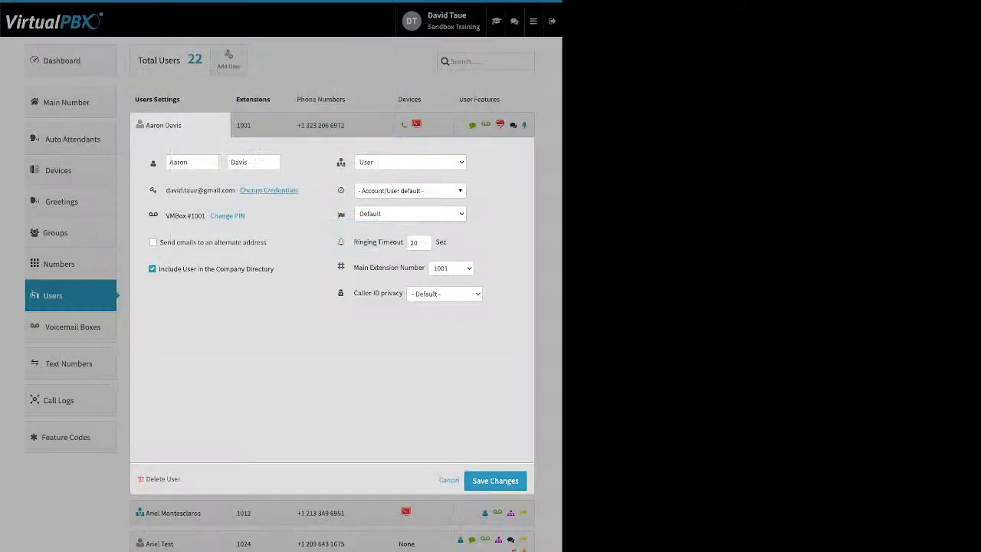
pyautogui.moveTo(268, 242); pyautogui.dragTo(167, 242)
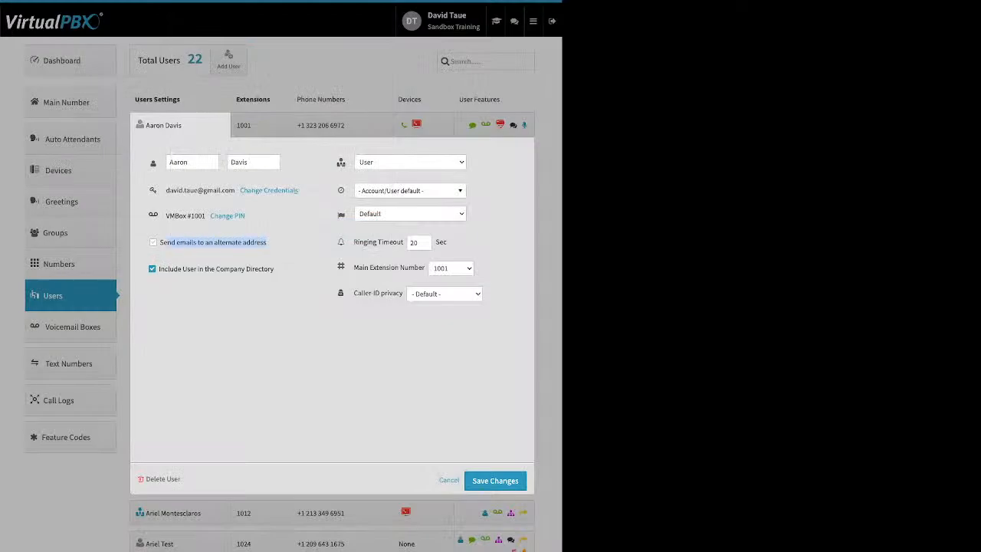
pyautogui.moveTo(251, 216); pyautogui.dragTo(190, 216)
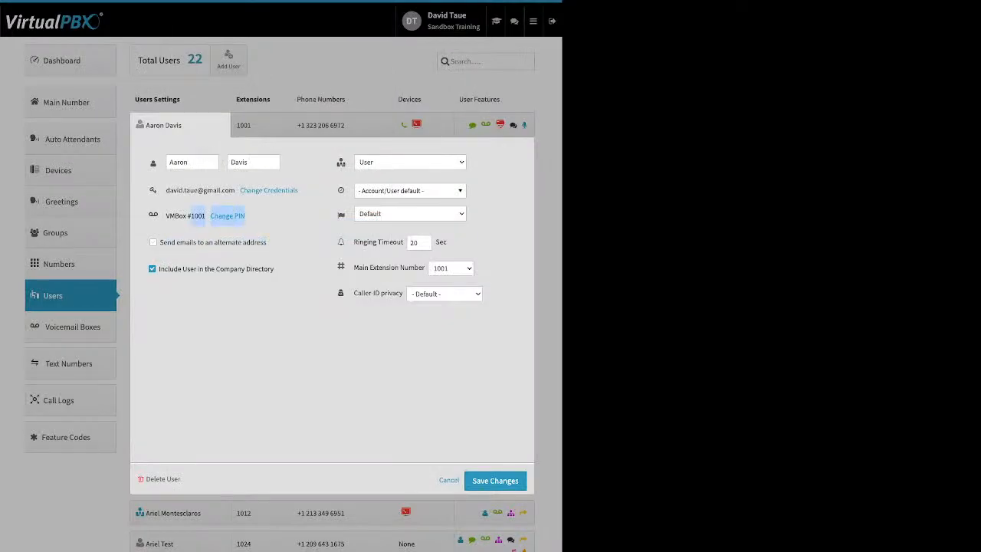
pyautogui.click(226, 215)
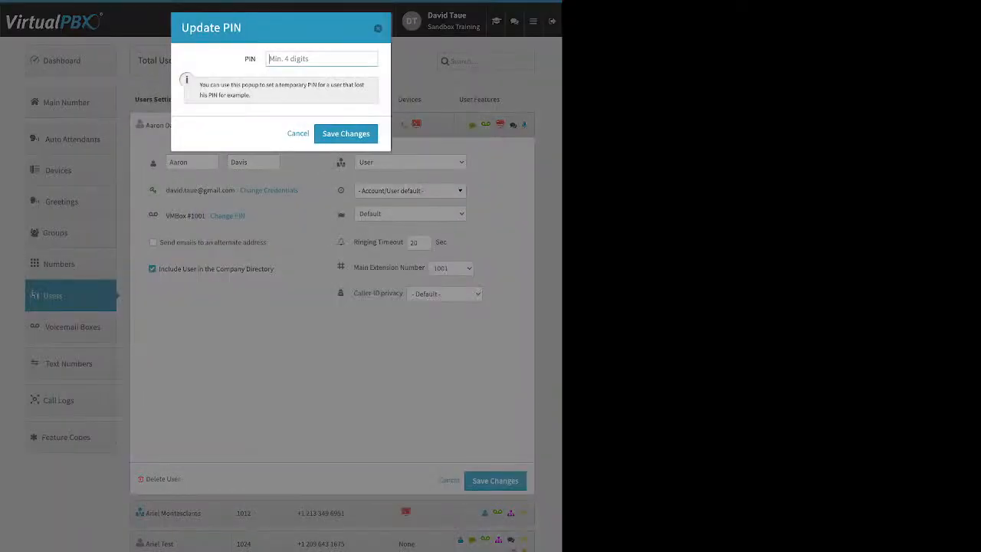
pyautogui.press('Escape')
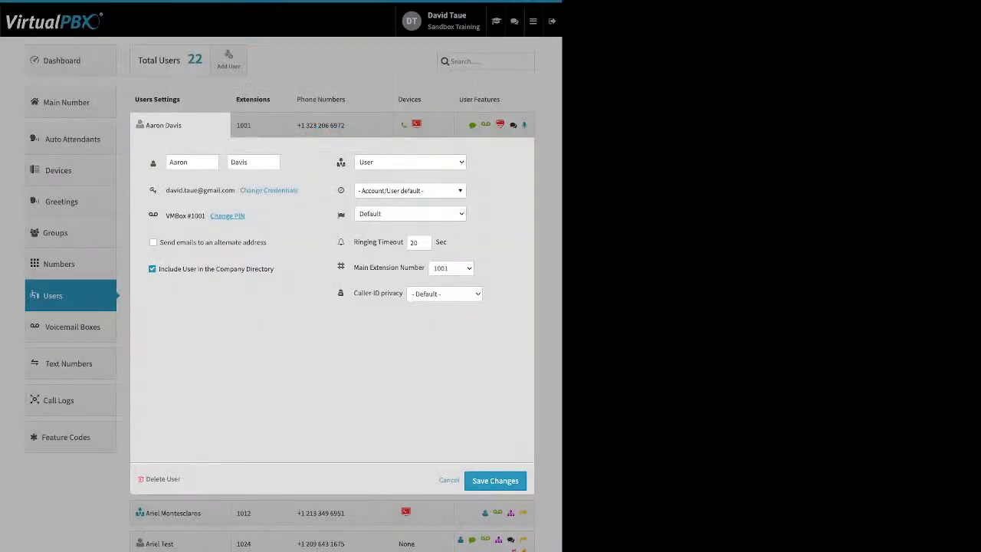
pyautogui.moveTo(268, 242); pyautogui.dragTo(158, 242)
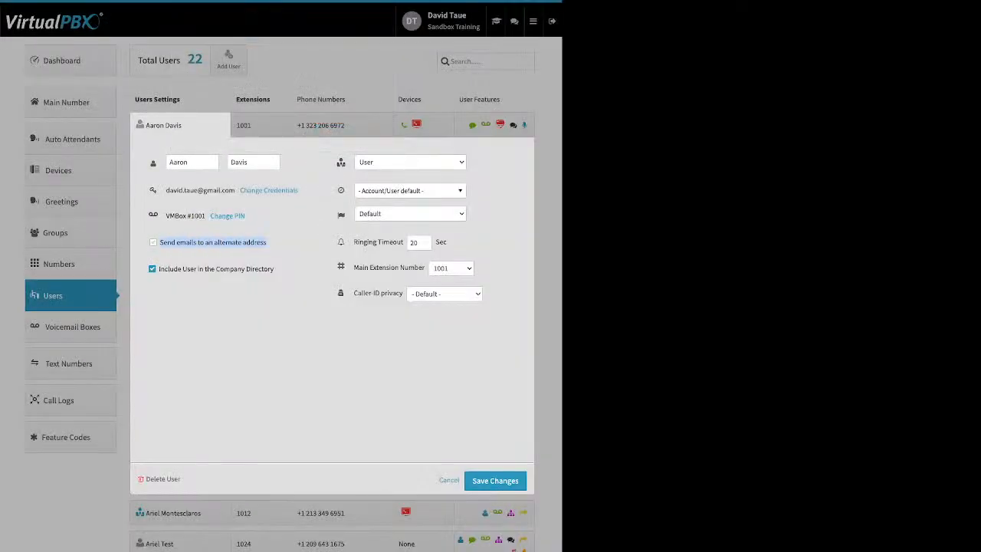
pyautogui.click(159, 242)
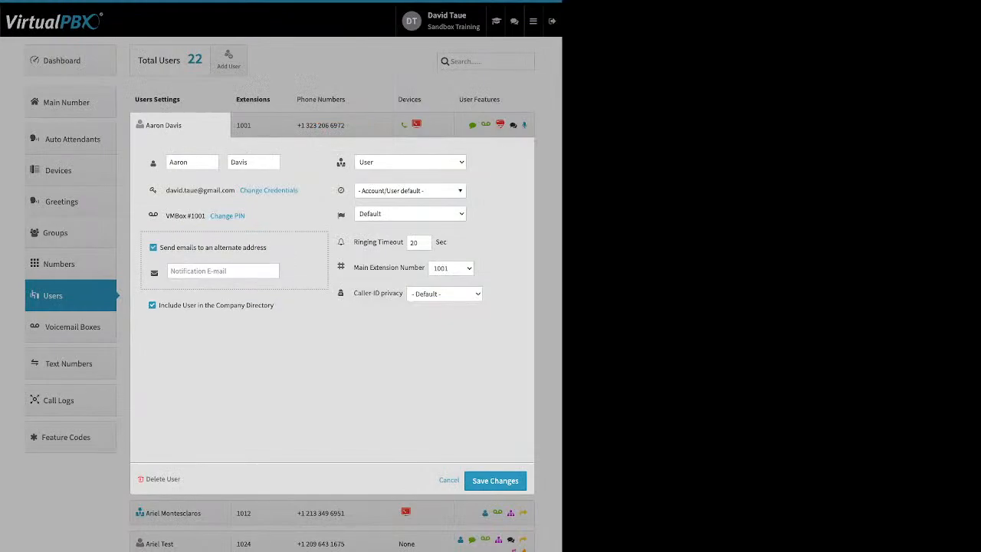
pyautogui.click(154, 246)
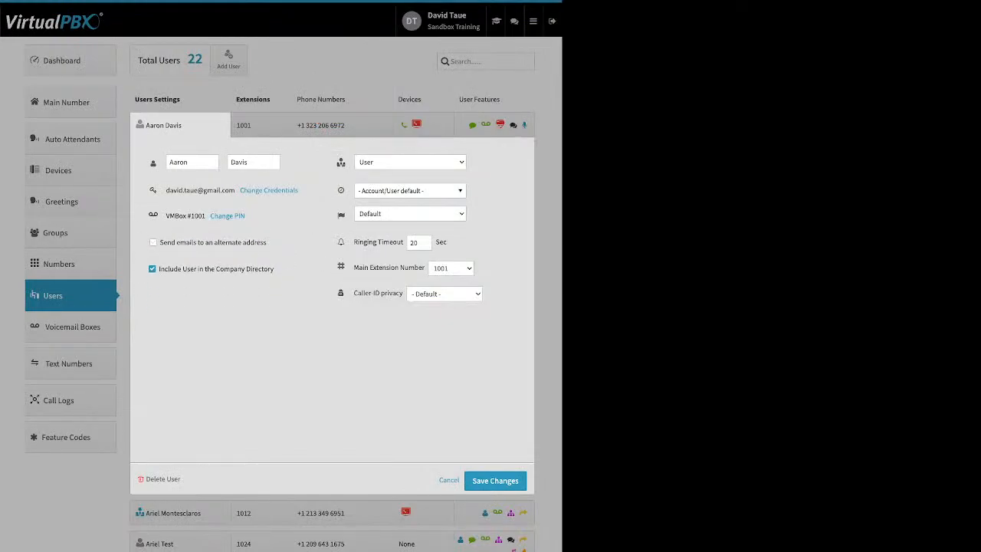
pyautogui.moveTo(275, 269); pyautogui.dragTo(159, 269)
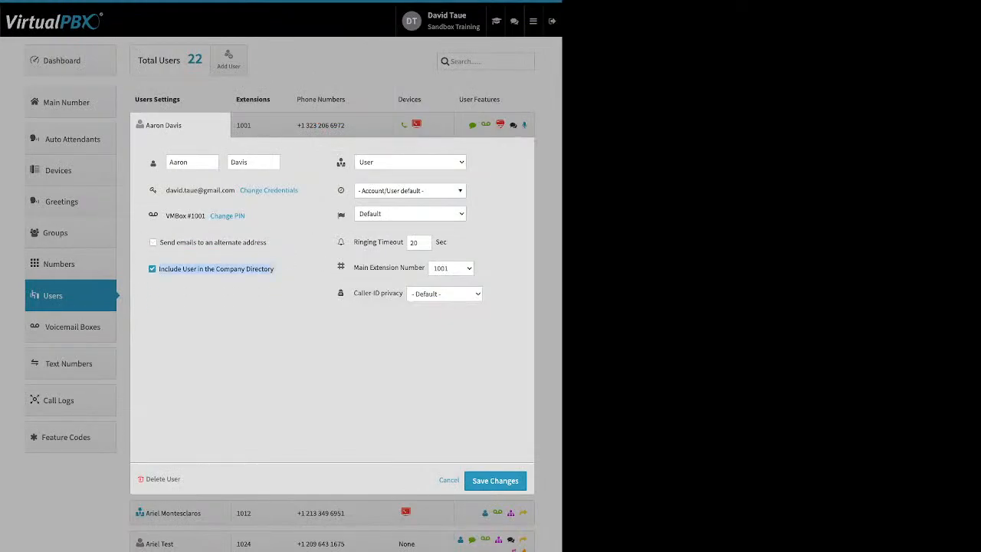
pyautogui.click(287, 280)
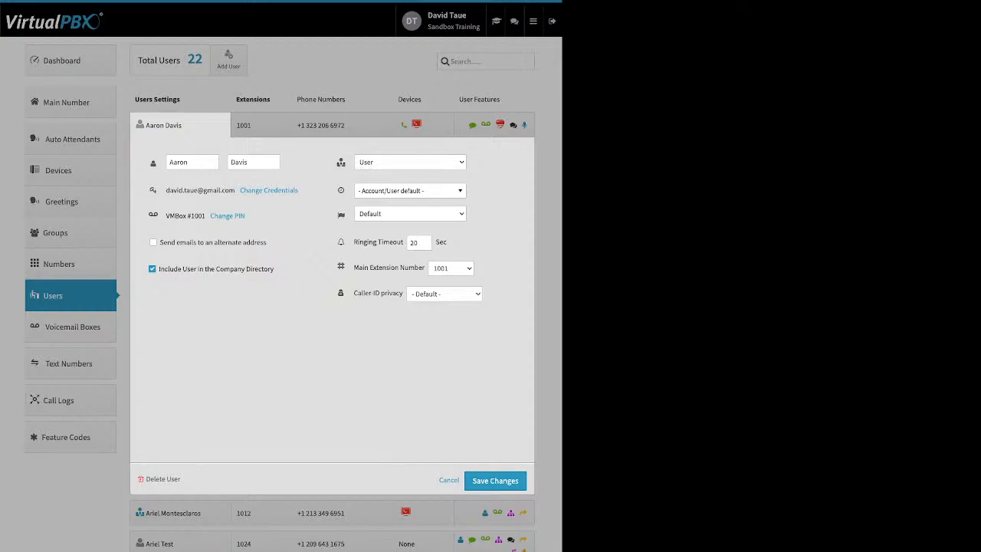
pyautogui.click(410, 191)
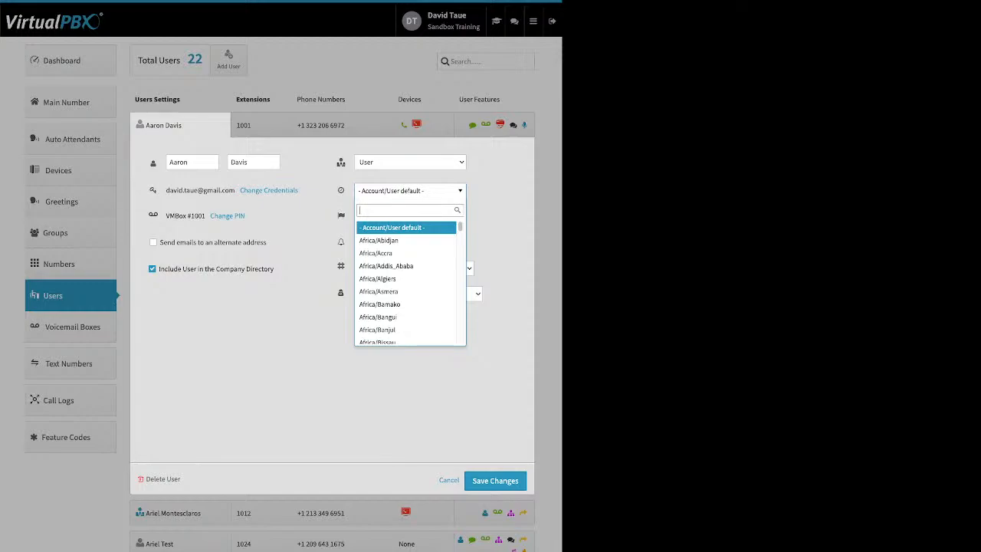
pyautogui.press('Escape')
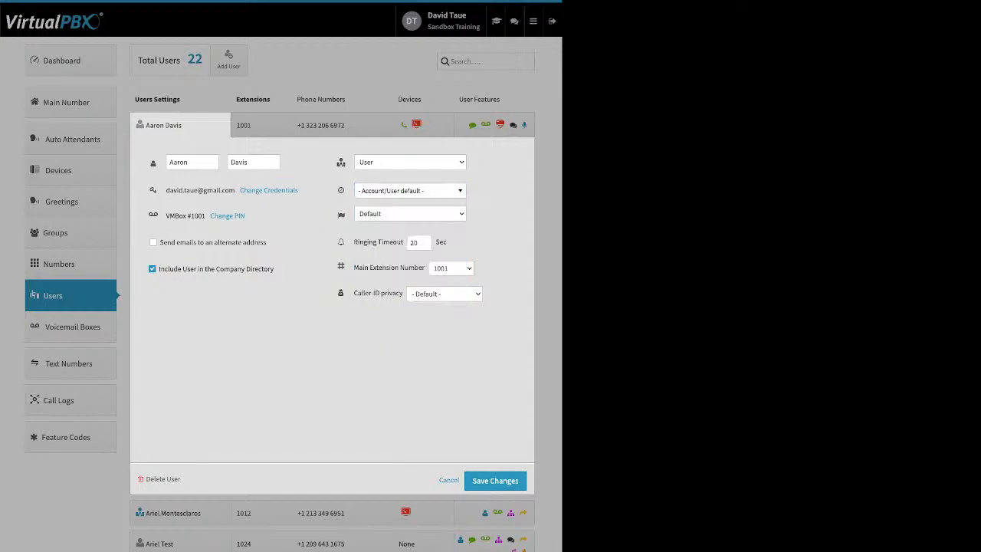
pyautogui.moveTo(354, 241); pyautogui.dragTo(389, 241)
pyautogui.click(397, 242)
# Close extension 1001's settings, then view and collapse its Extensions and Phone Numbers panels.
pyautogui.click(449, 480)
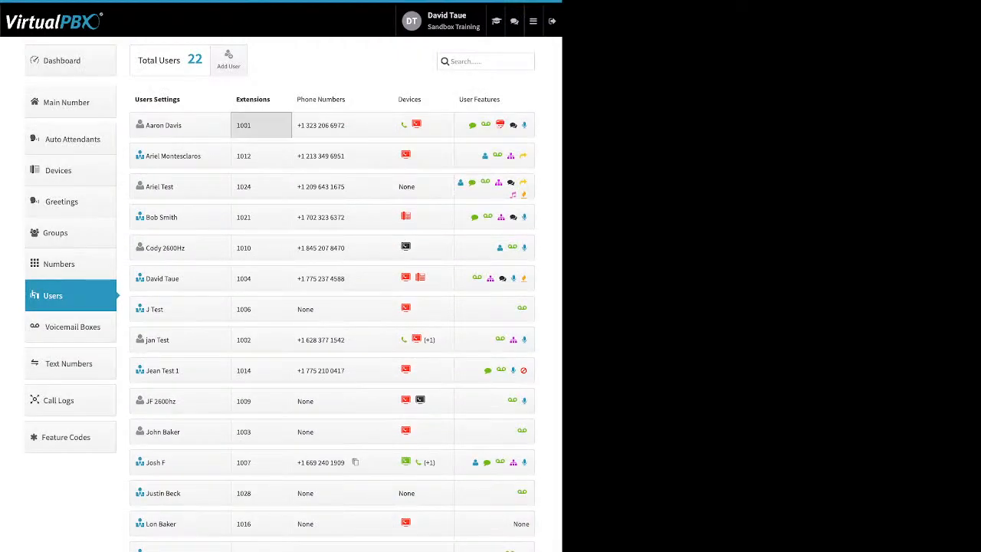
pyautogui.click(260, 125)
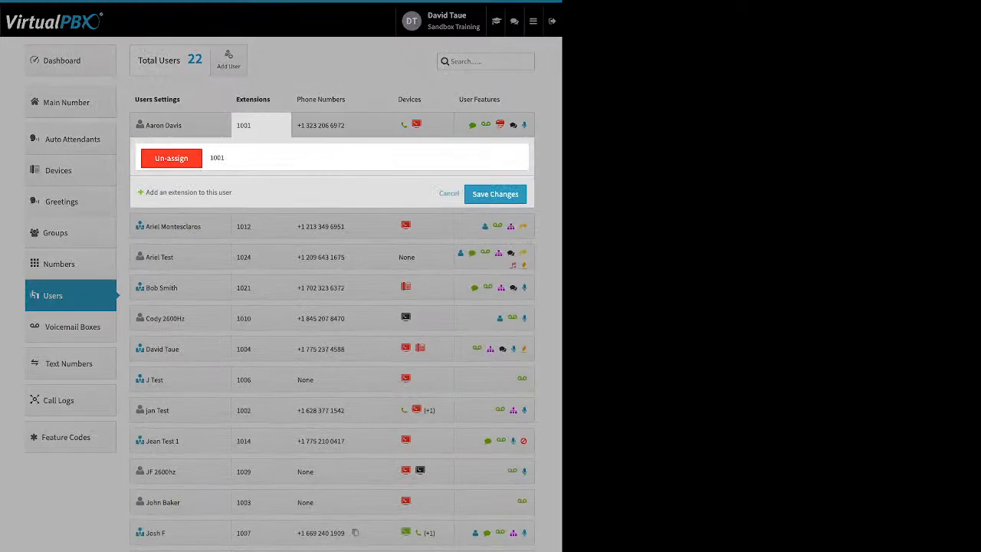
pyautogui.click(449, 193)
pyautogui.click(341, 125)
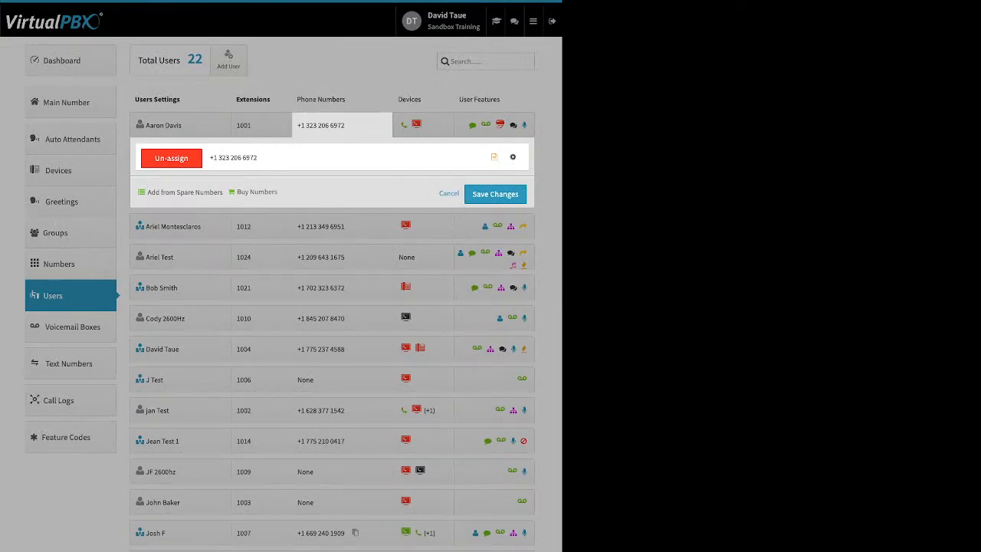
pyautogui.click(449, 194)
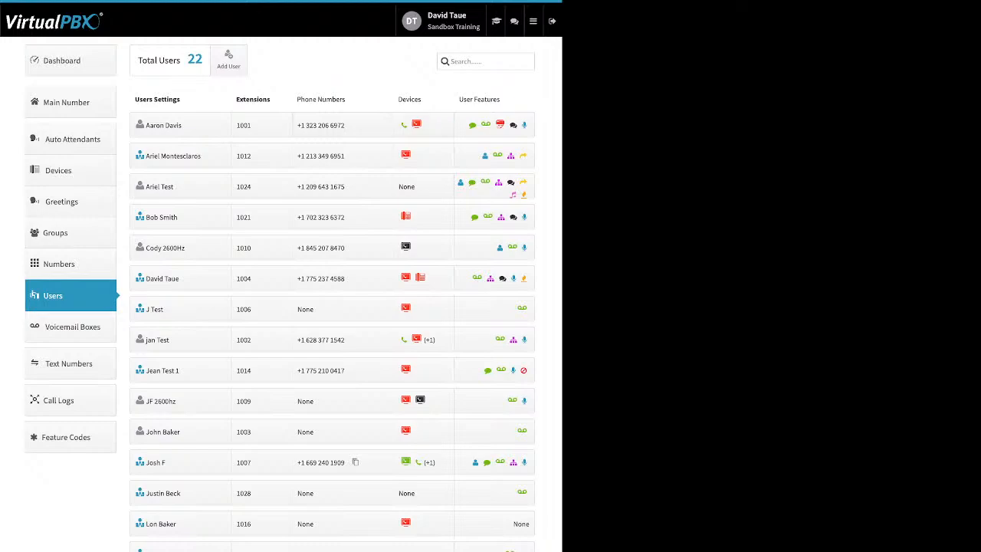
# Show extension 1024's empty Devices panel and bring up the New Device type list.
pyautogui.click(422, 187)
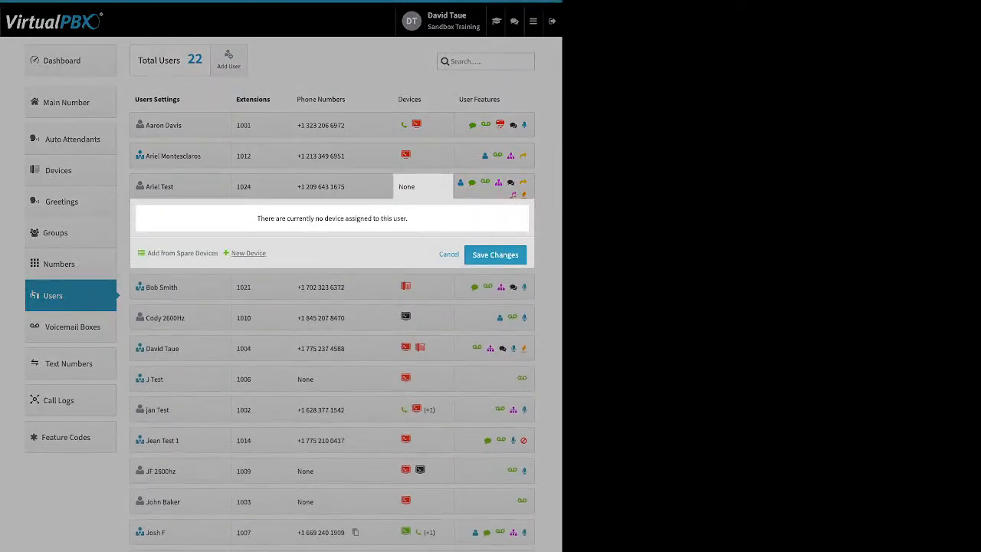
pyautogui.moveTo(147, 254); pyautogui.dragTo(241, 253)
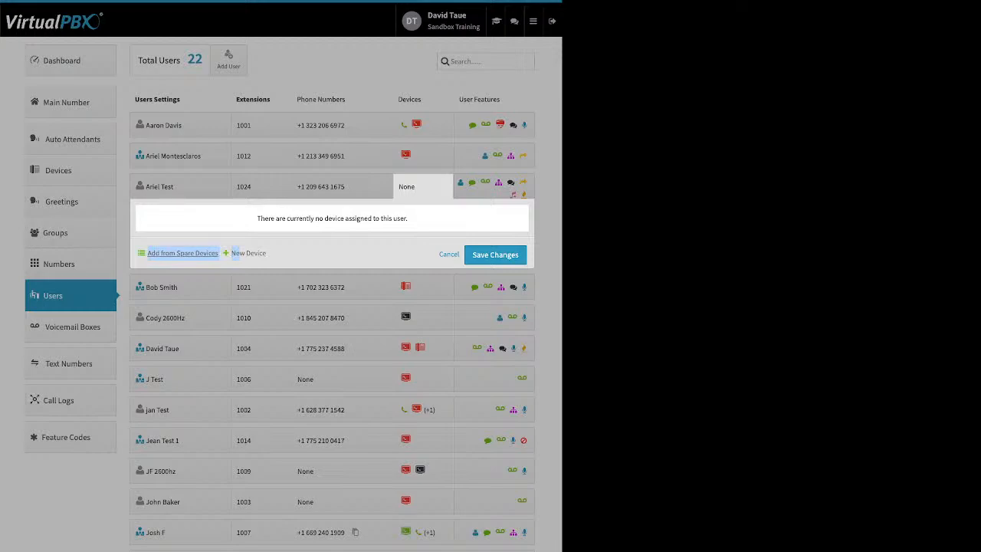
pyautogui.click(304, 255)
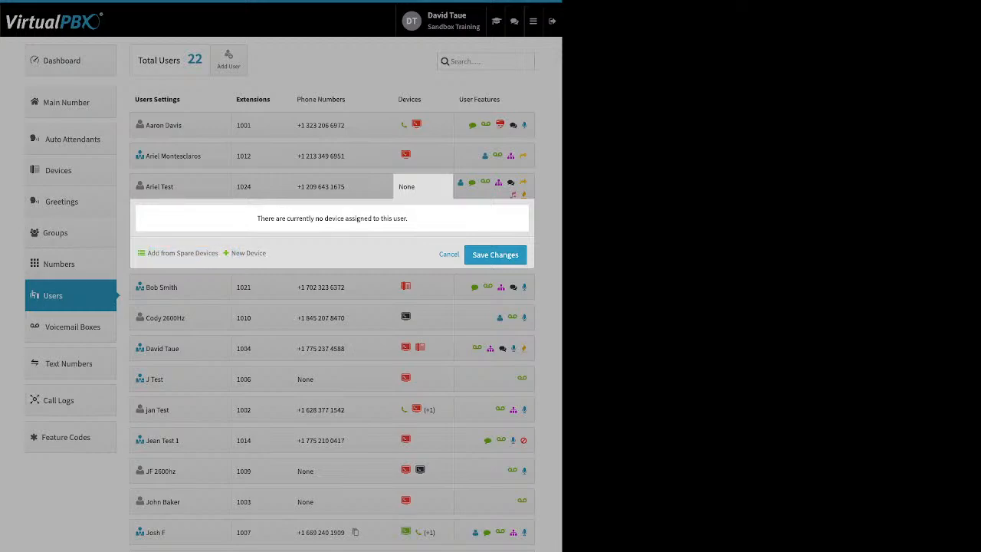
pyautogui.click(248, 253)
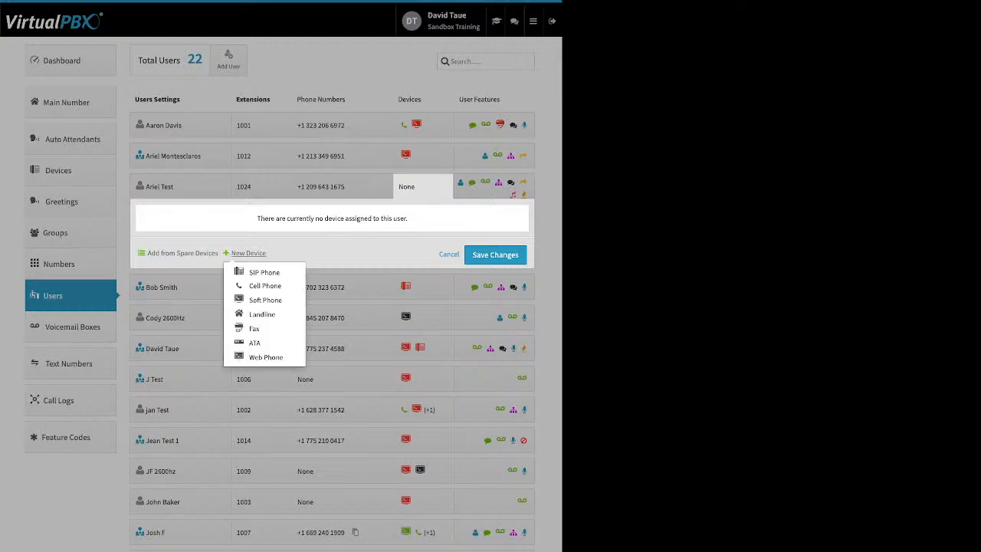
# Choose SIP phone and browse the Yealink, OBIHAI and Cisco phone models.
pyautogui.click(264, 272)
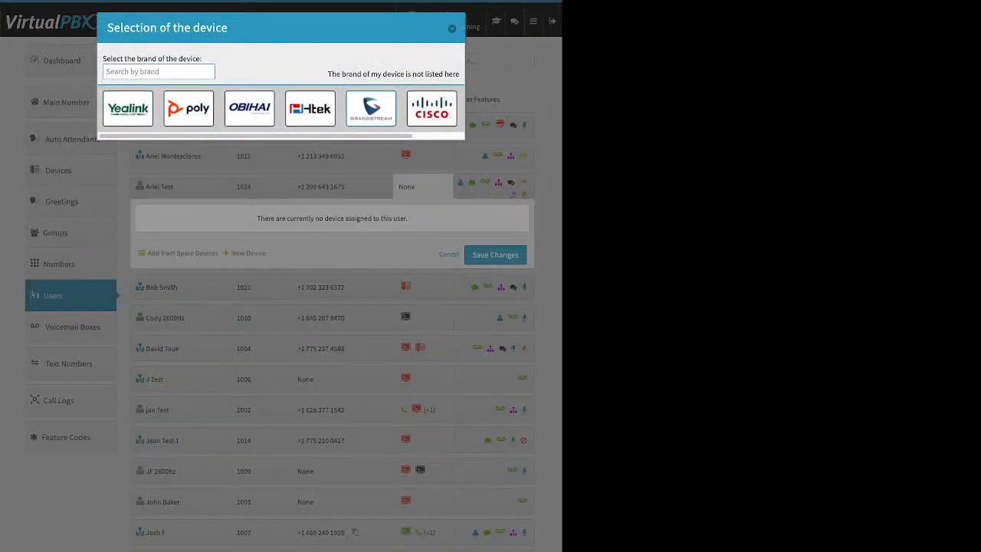
pyautogui.click(128, 108)
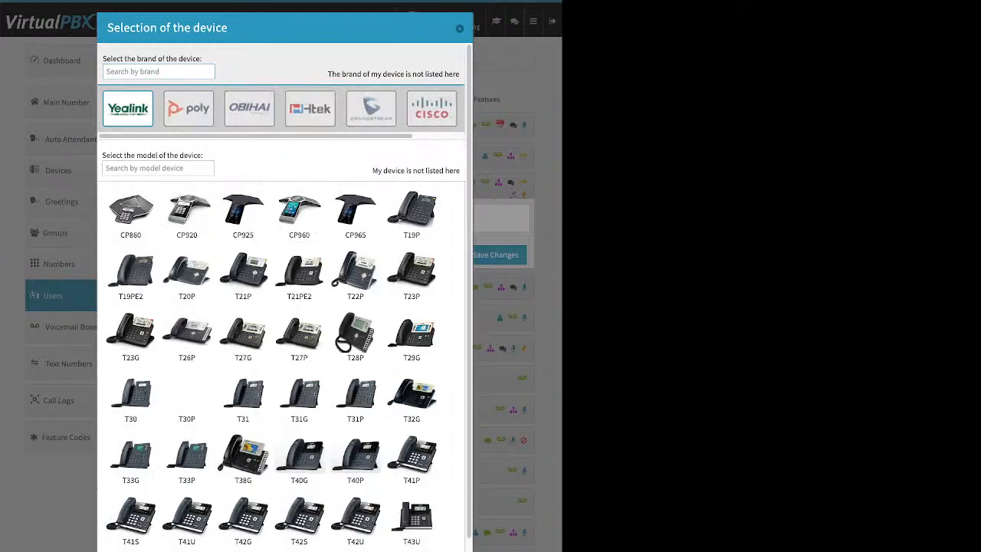
pyautogui.scroll(-3, 352, 280)
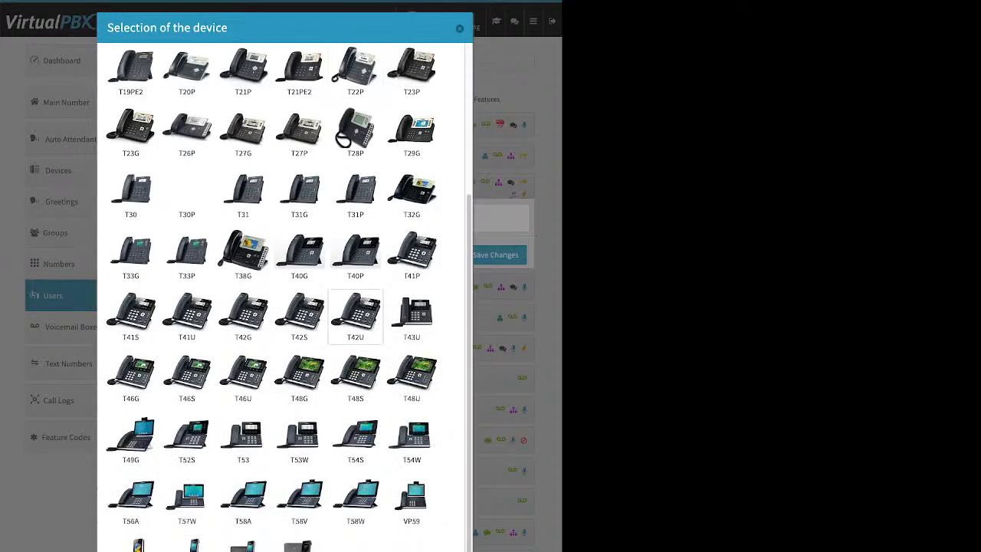
pyautogui.scroll(3, 355, 310)
pyautogui.scroll(-3, 354, 311)
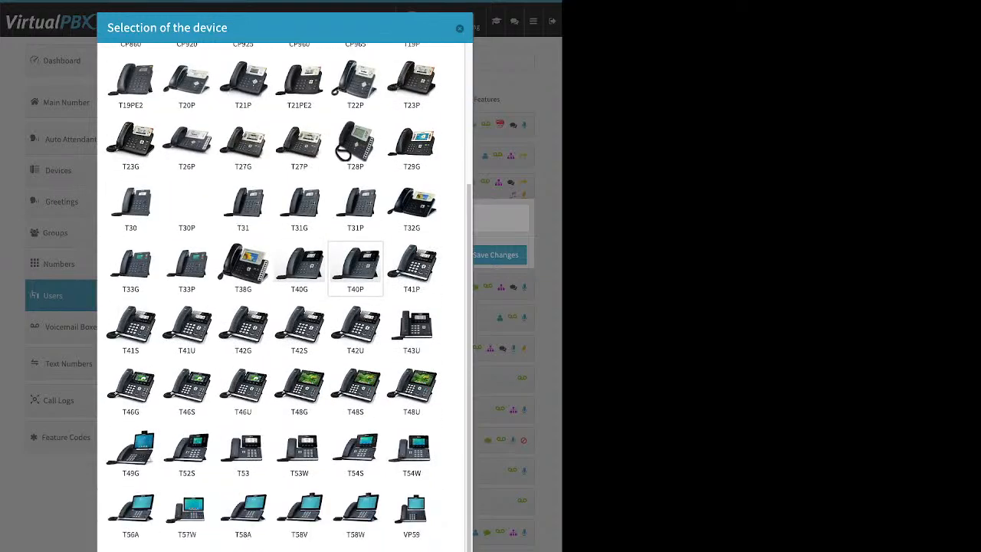
pyautogui.scroll(3, 355, 310)
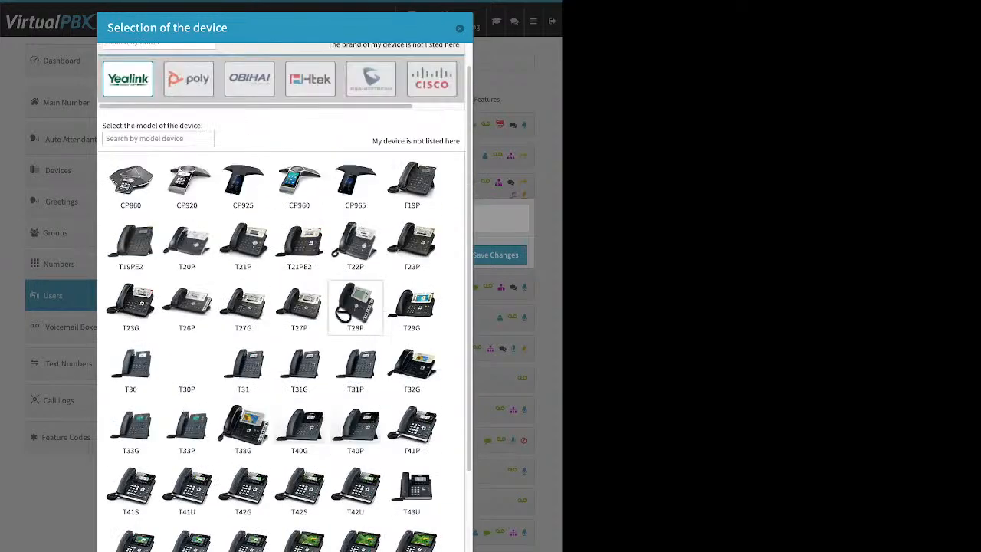
pyautogui.click(249, 79)
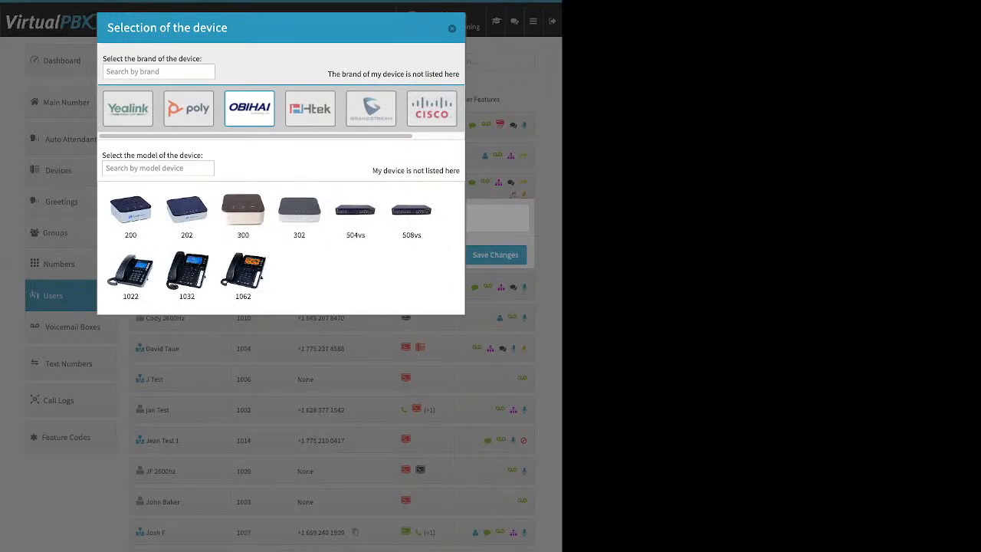
pyautogui.click(431, 108)
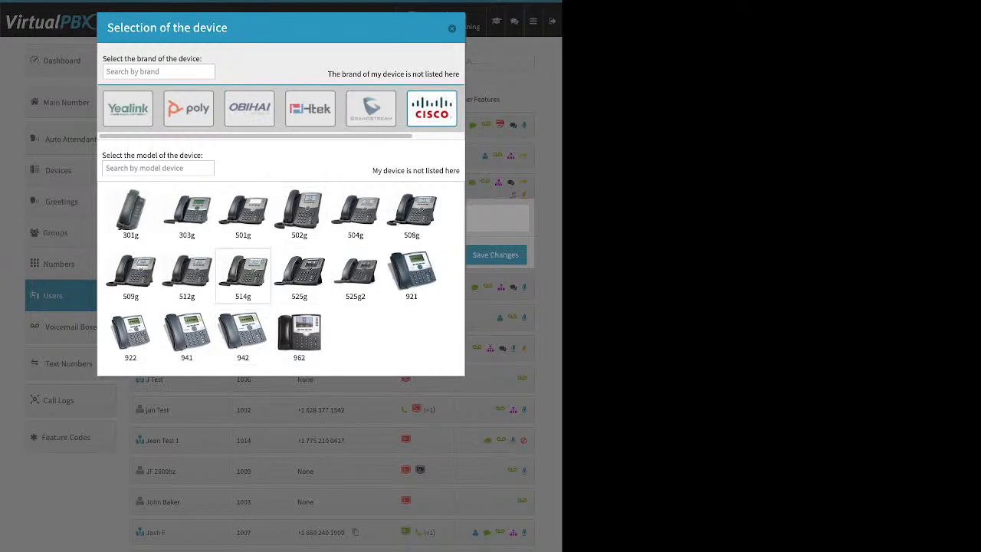
# Pick the Cisco 942, review its Device Name and MAC Address fields, then close without creating.
pyautogui.click(243, 338)
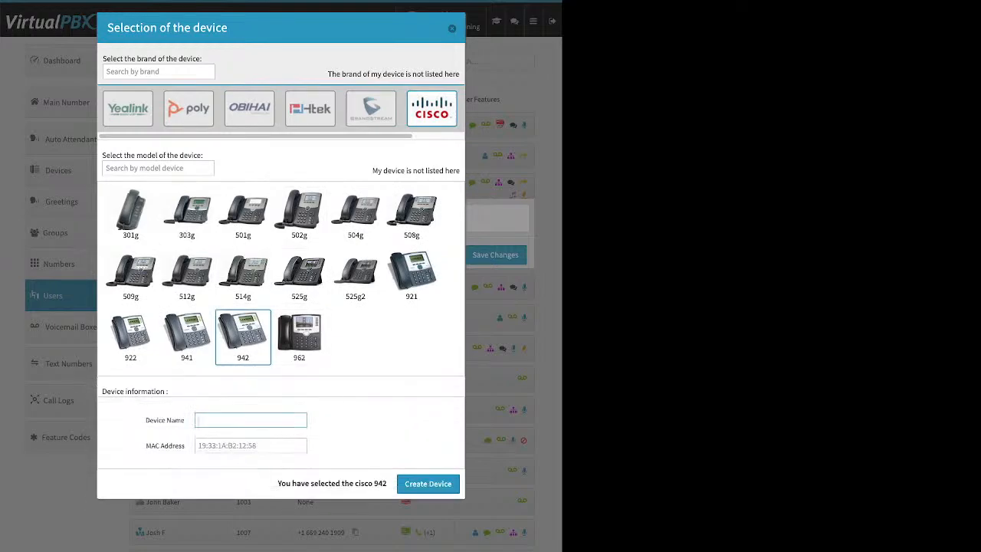
pyautogui.moveTo(145, 420); pyautogui.dragTo(185, 422)
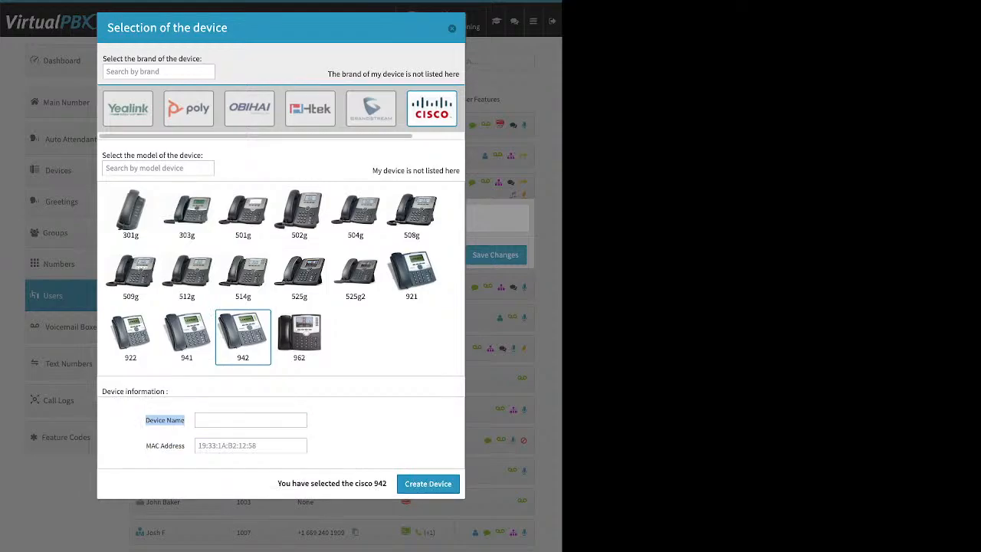
pyautogui.click(145, 446)
pyautogui.moveTo(185, 445); pyautogui.dragTo(156, 445)
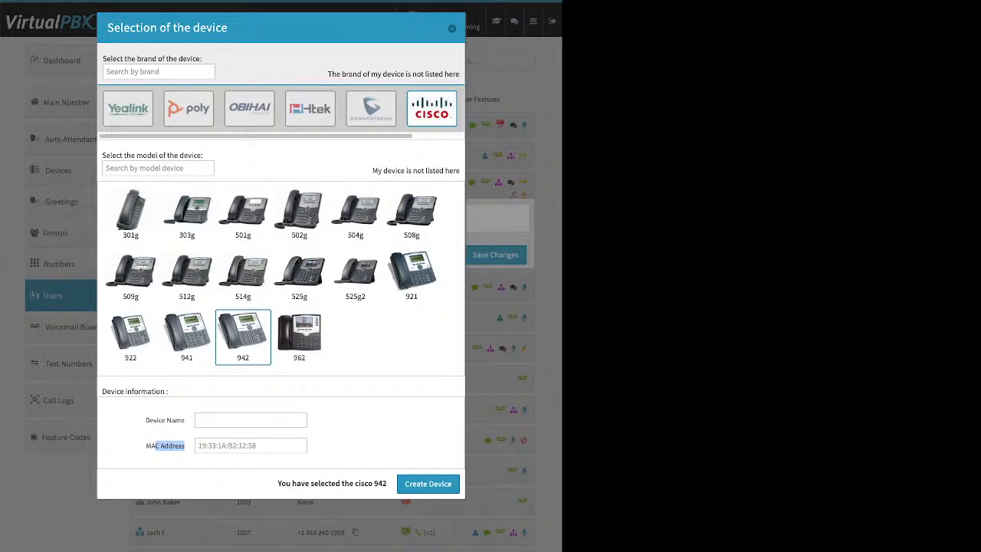
pyautogui.click(251, 445)
pyautogui.click(452, 29)
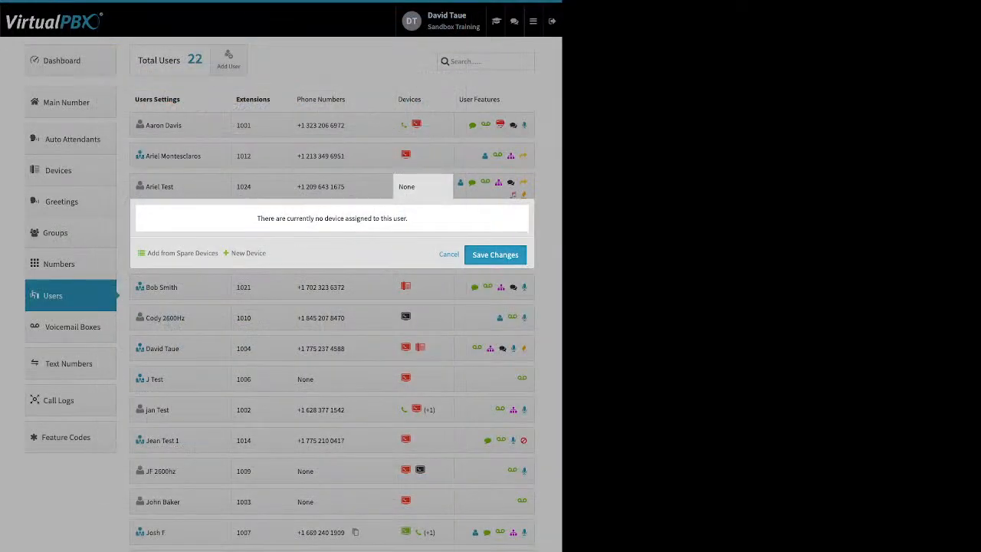
# Unlock extension 1004's Obihai 1022 test phone for reprovisioning under Advanced > Miscellaneous and save.
pyautogui.click(422, 187)
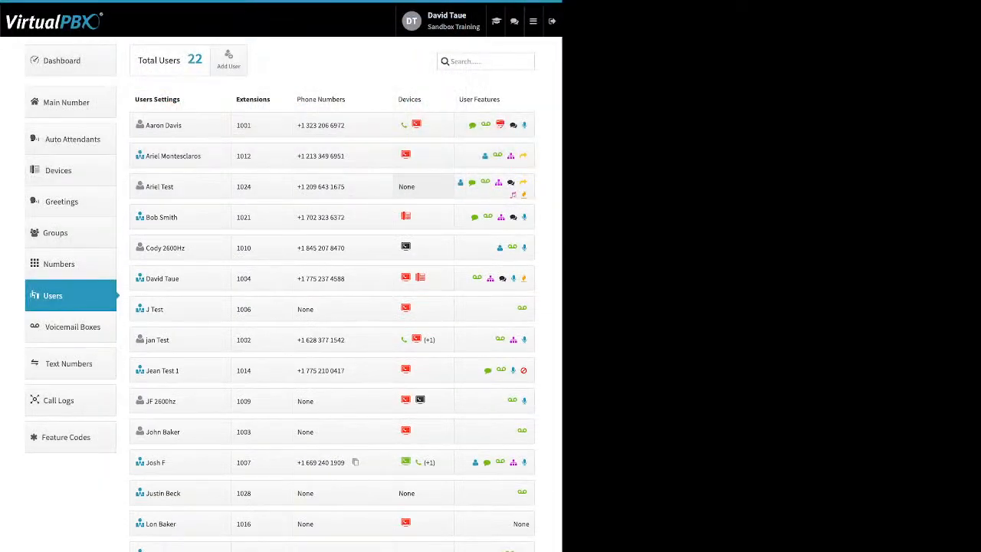
pyautogui.click(412, 277)
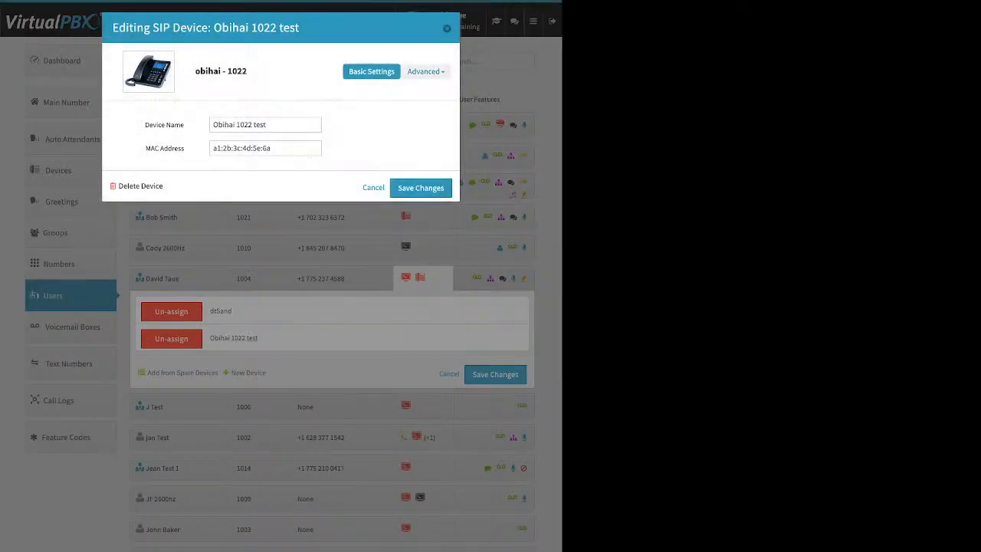
pyautogui.click(426, 71)
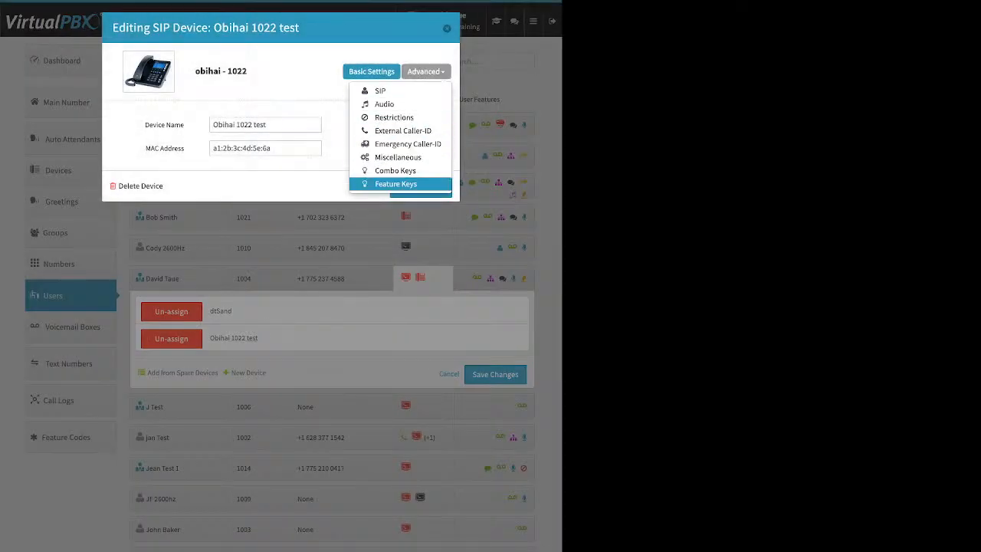
pyautogui.click(398, 157)
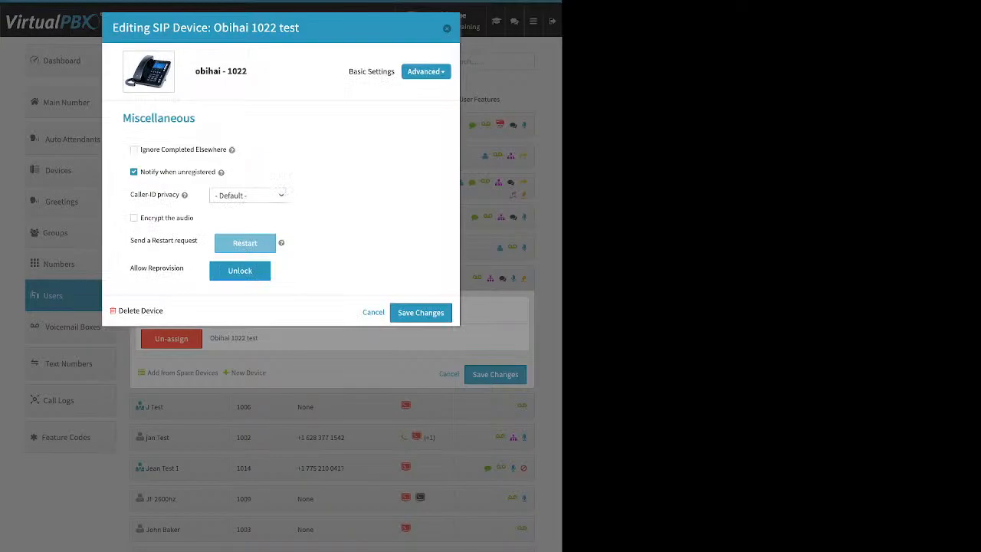
pyautogui.moveTo(184, 268); pyautogui.dragTo(130, 268)
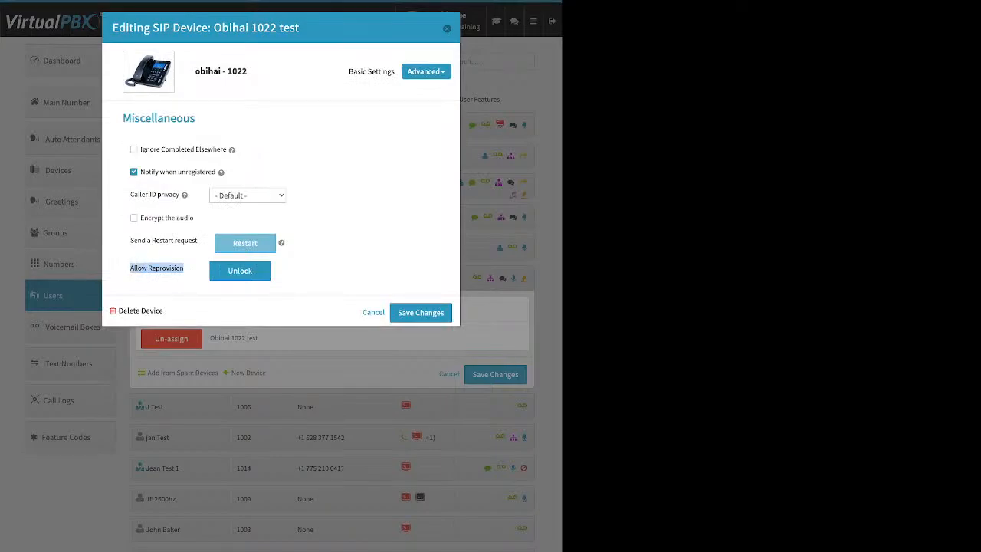
pyautogui.click(240, 270)
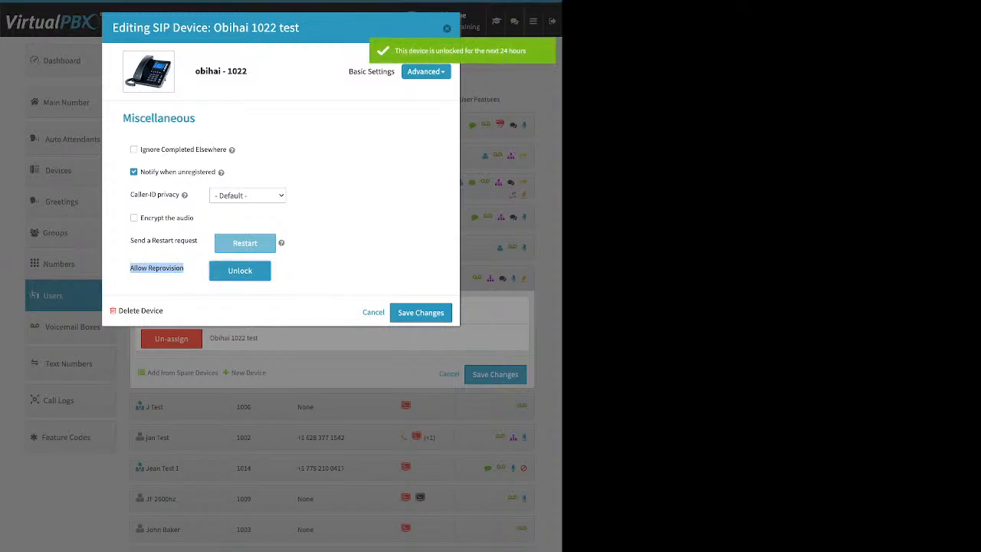
pyautogui.click(421, 313)
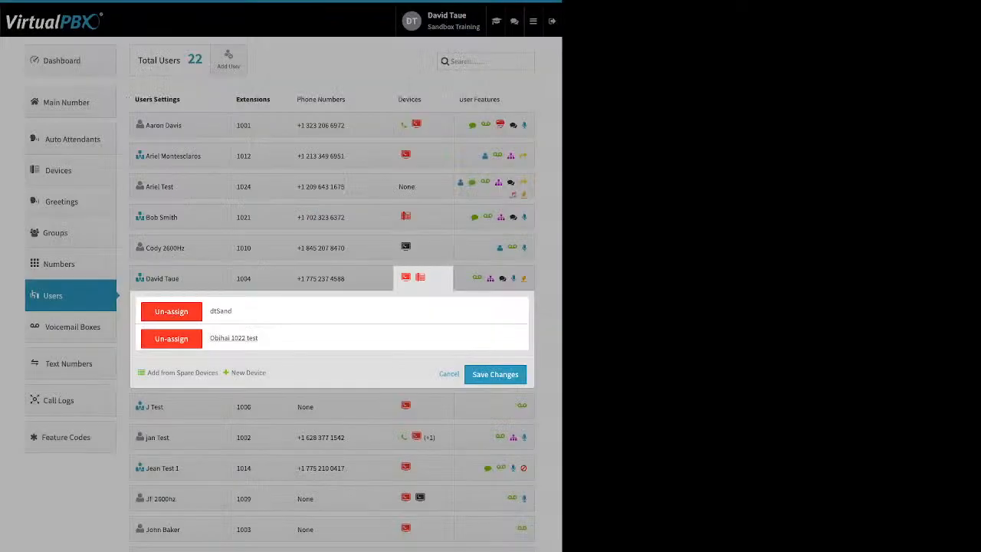
# Save extension 1004's device changes, reload Users, and reopen extension 1024's Devices panel.
pyautogui.click(495, 375)
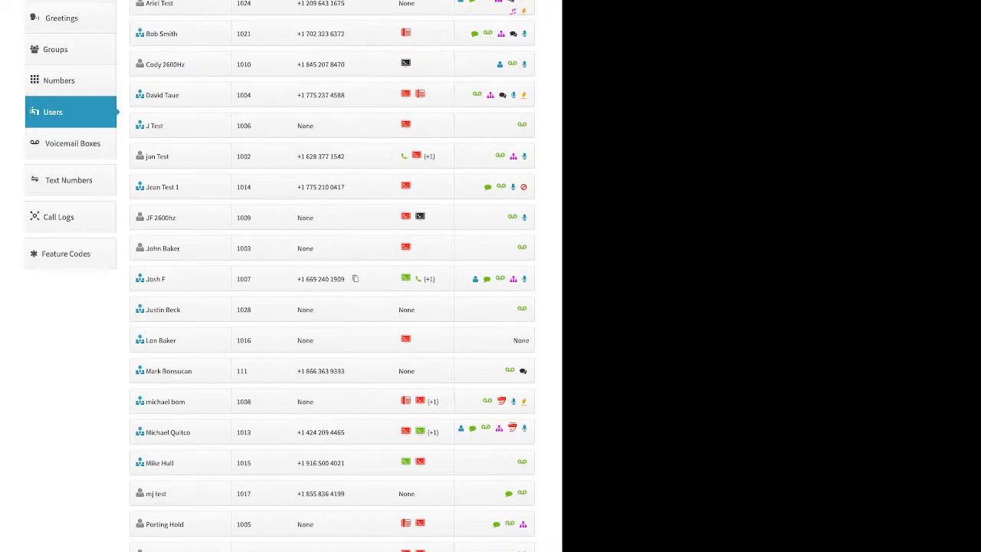
pyautogui.click(71, 112)
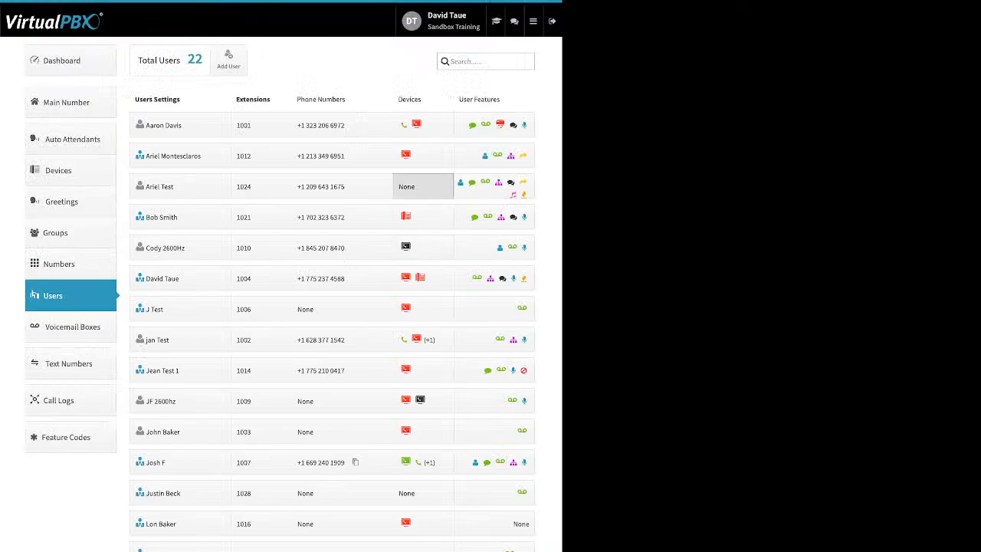
pyautogui.click(410, 187)
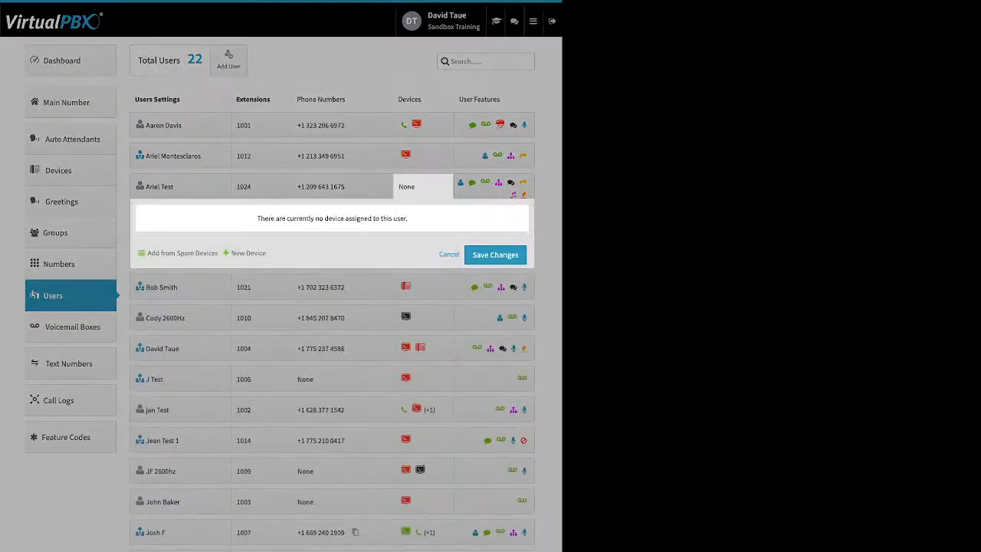
# Start adding a Cell Phone device for extension 1001, review its fields, then cancel.
pyautogui.click(448, 254)
pyautogui.click(419, 125)
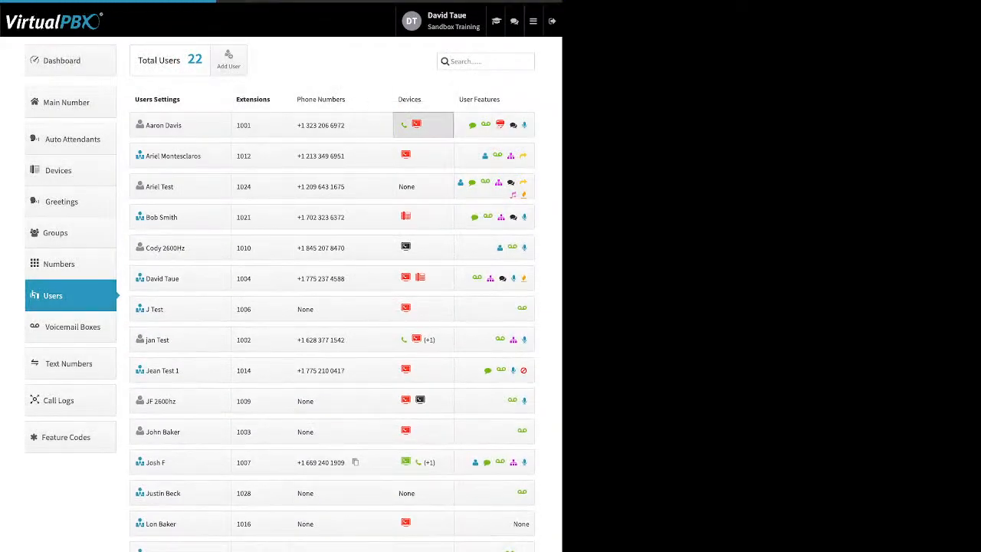
pyautogui.click(248, 219)
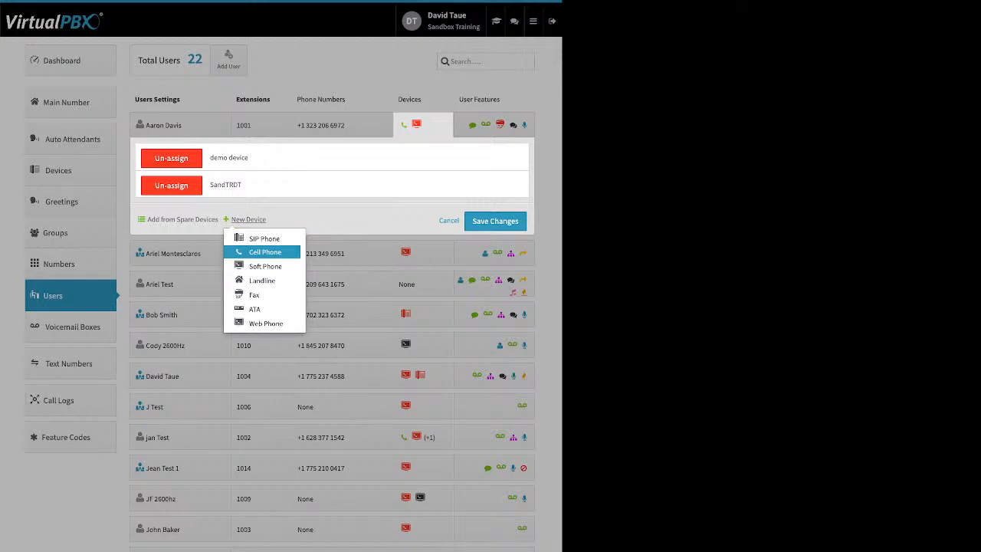
pyautogui.click(265, 252)
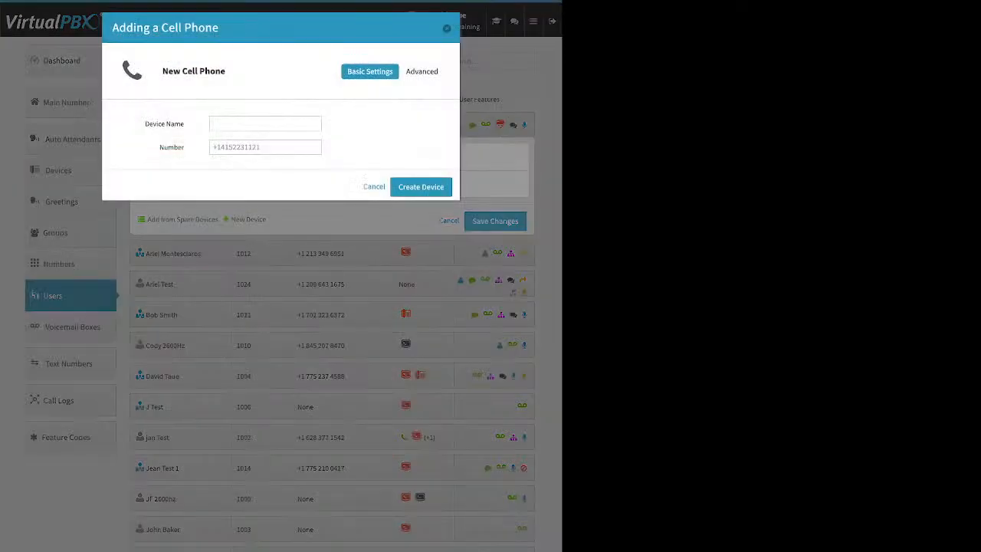
pyautogui.moveTo(149, 124); pyautogui.dragTo(184, 147)
pyautogui.click(447, 28)
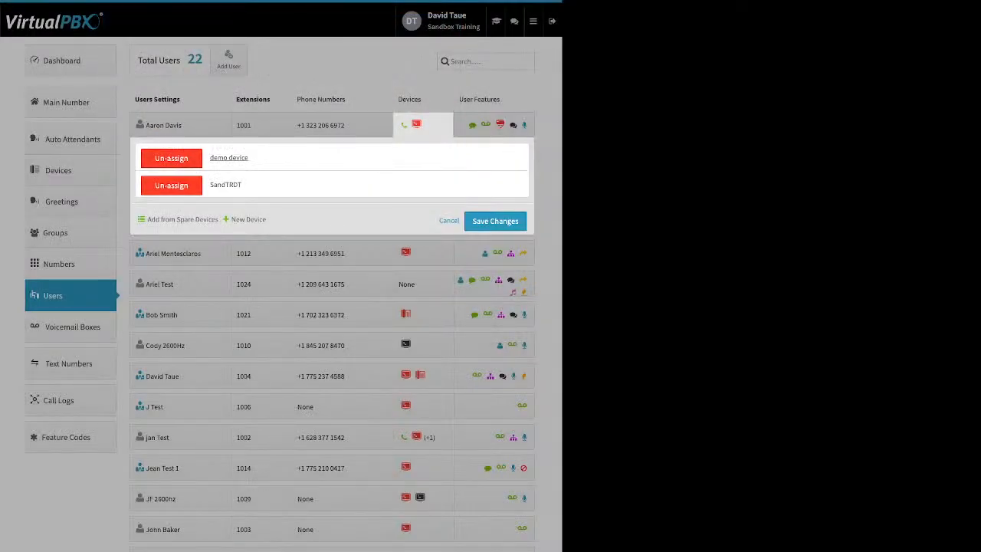
# Open the demo device cell phone and show its Advanced > Options settings.
pyautogui.click(229, 157)
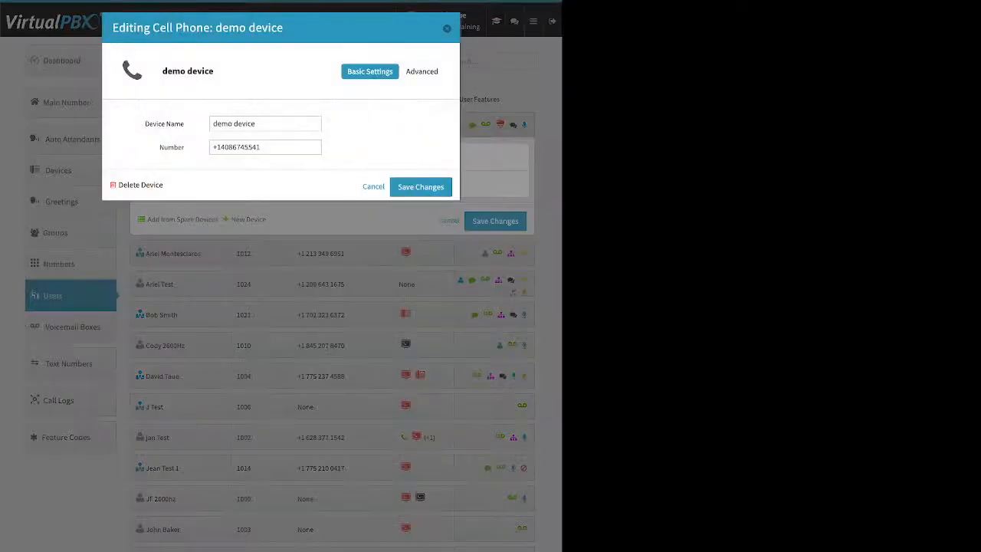
pyautogui.moveTo(261, 147); pyautogui.dragTo(211, 147)
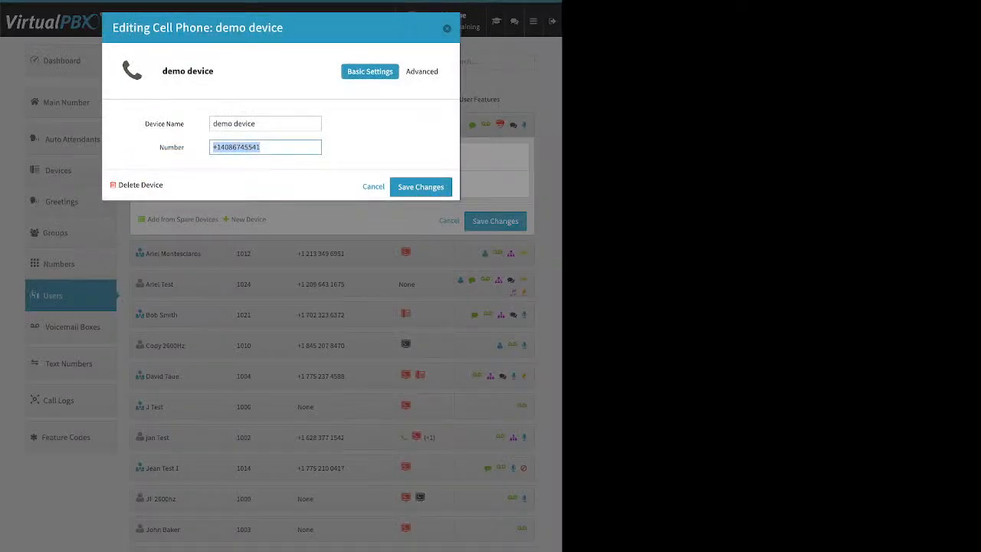
pyautogui.click(422, 71)
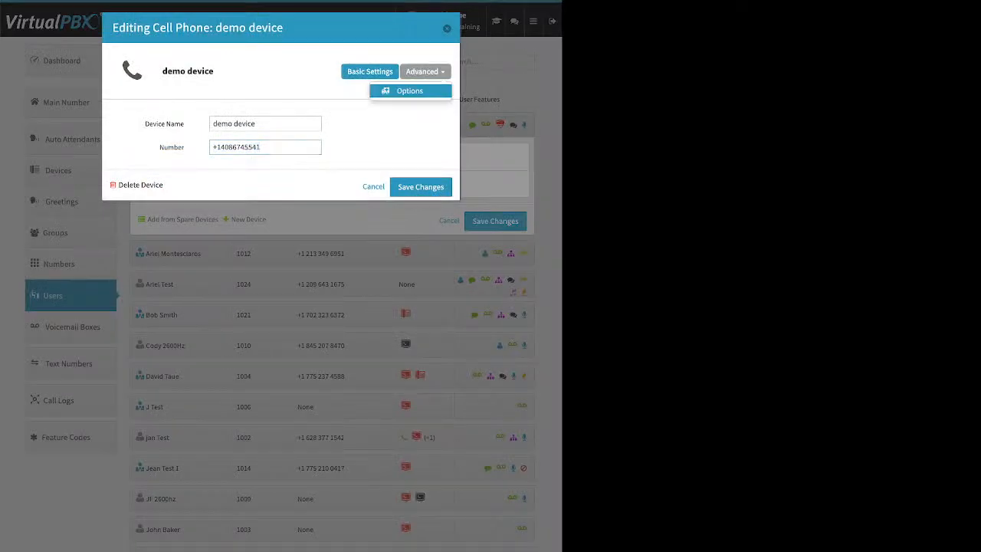
pyautogui.click(410, 91)
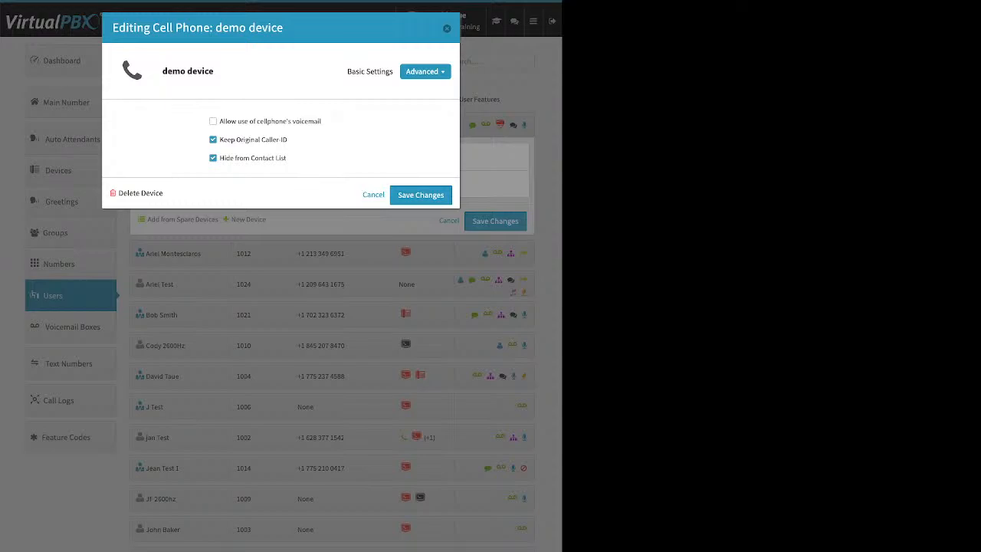
# Enable the demo cell phone's cellphone voicemail option and check its phone number under Basic Settings.
pyautogui.moveTo(220, 121); pyautogui.dragTo(322, 121)
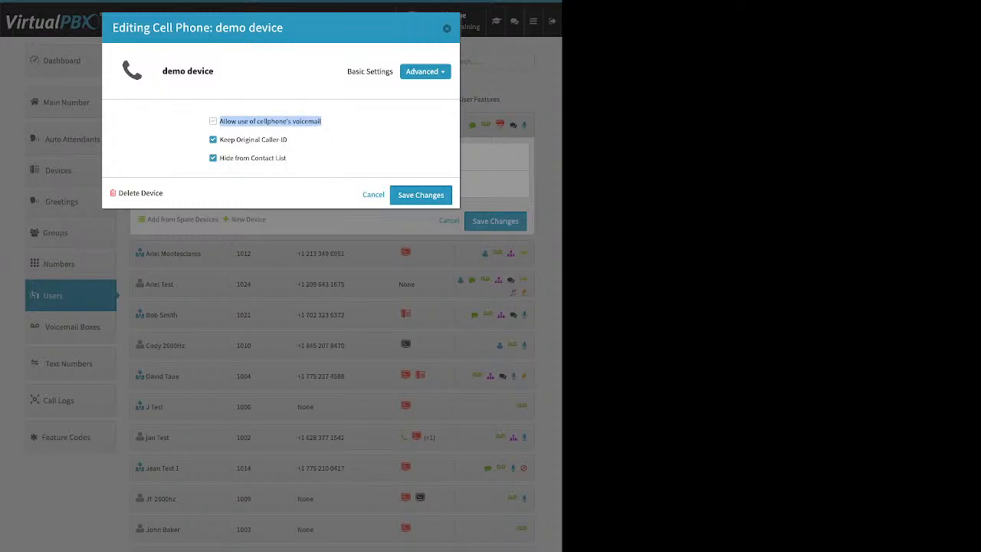
pyautogui.click(213, 121)
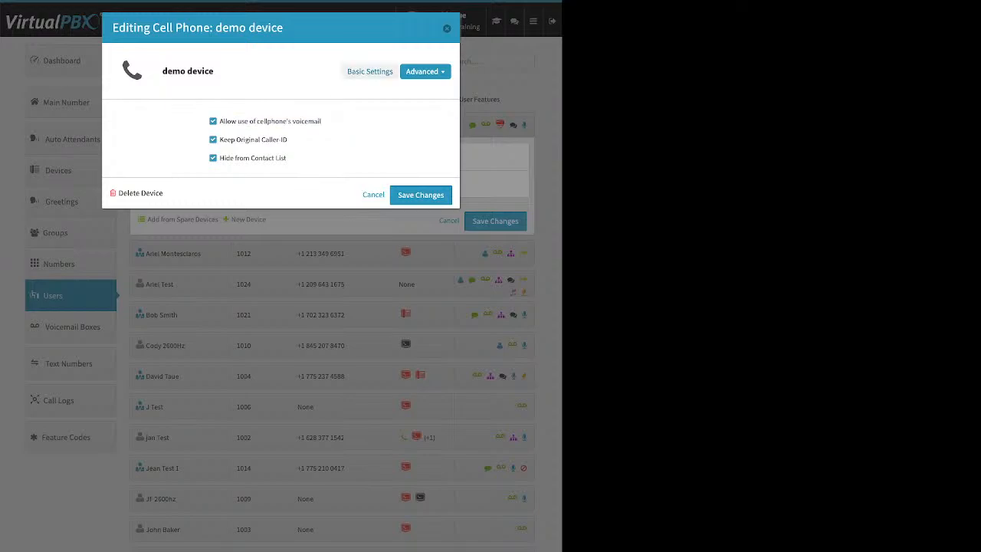
pyautogui.click(370, 71)
pyautogui.moveTo(262, 147); pyautogui.dragTo(220, 147)
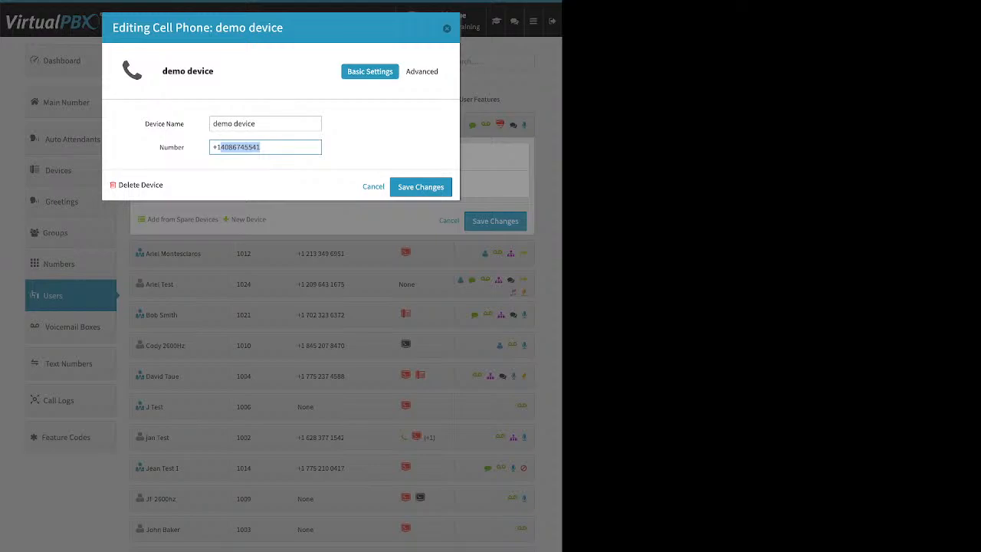
pyautogui.click(421, 72)
pyautogui.click(407, 90)
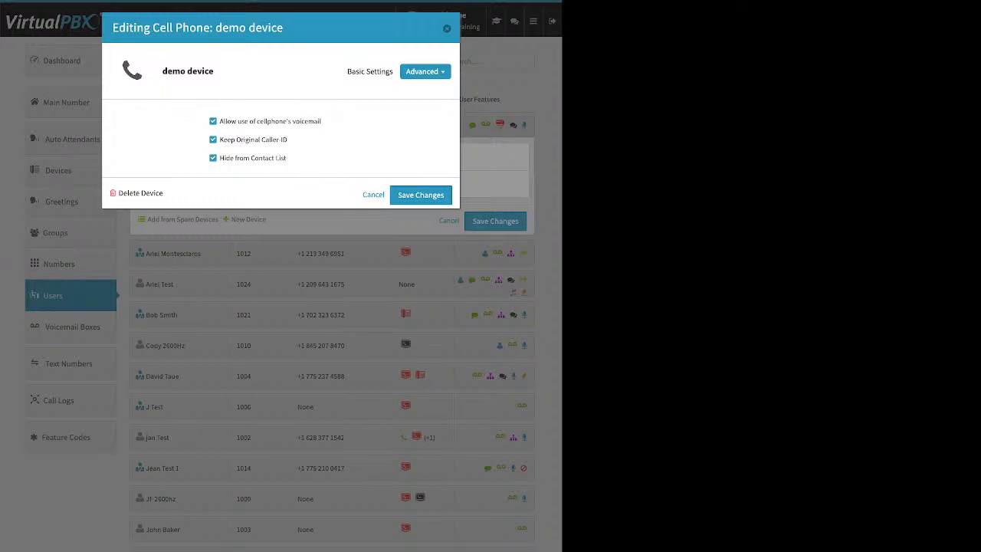
# Turn cellphone voicemail back off, disable Keep Original Caller-ID, and close the device editor.
pyautogui.click(213, 121)
pyautogui.moveTo(289, 139); pyautogui.dragTo(220, 140)
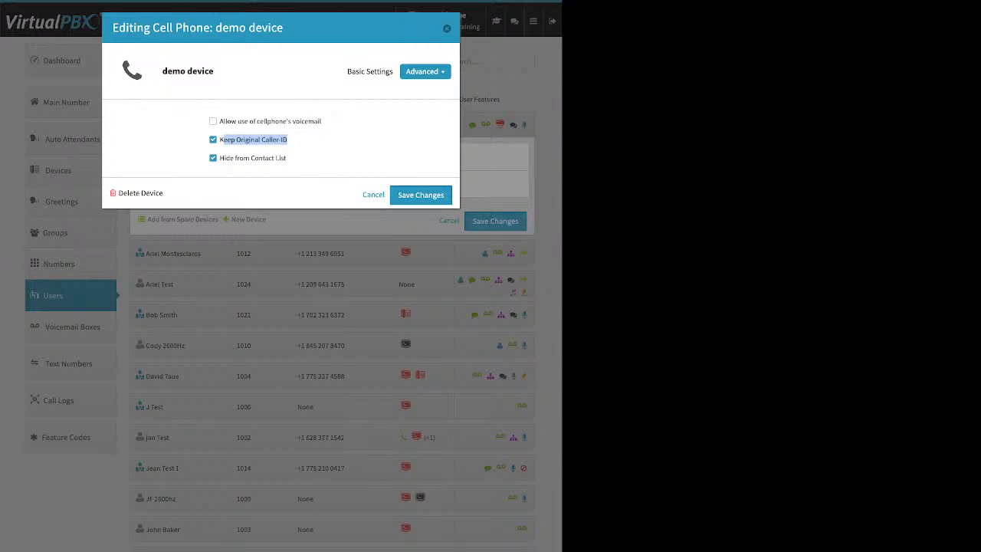
pyautogui.click(213, 139)
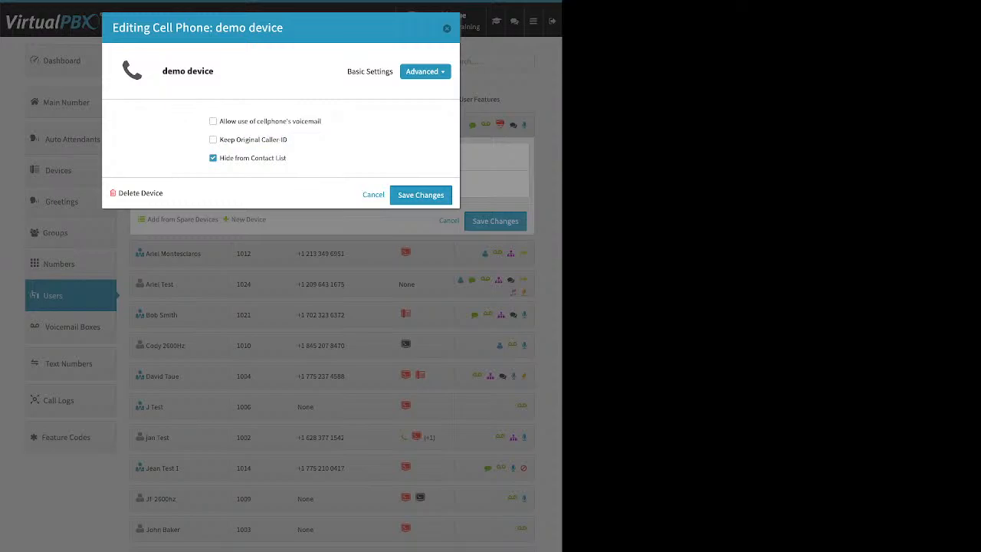
pyautogui.press('Escape')
# From the dashboard, view the Company Caller ID number, name and E911 address, then return to Users.
pyautogui.click(449, 221)
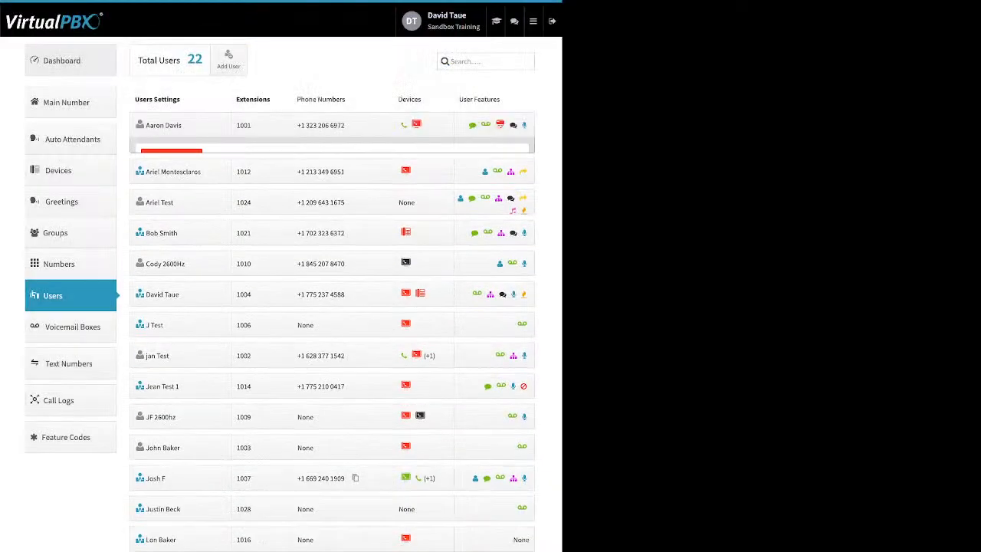
pyautogui.click(62, 60)
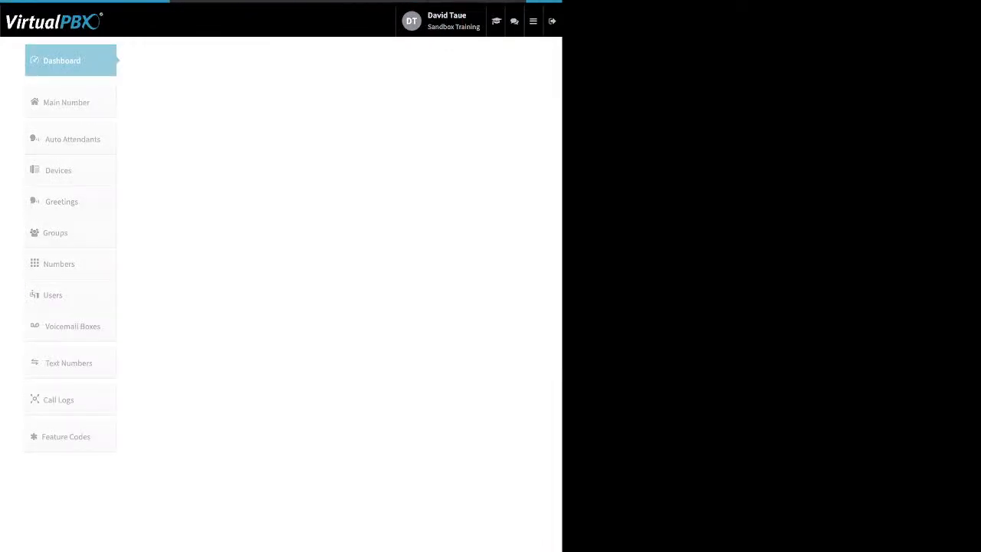
pyautogui.click(383, 61)
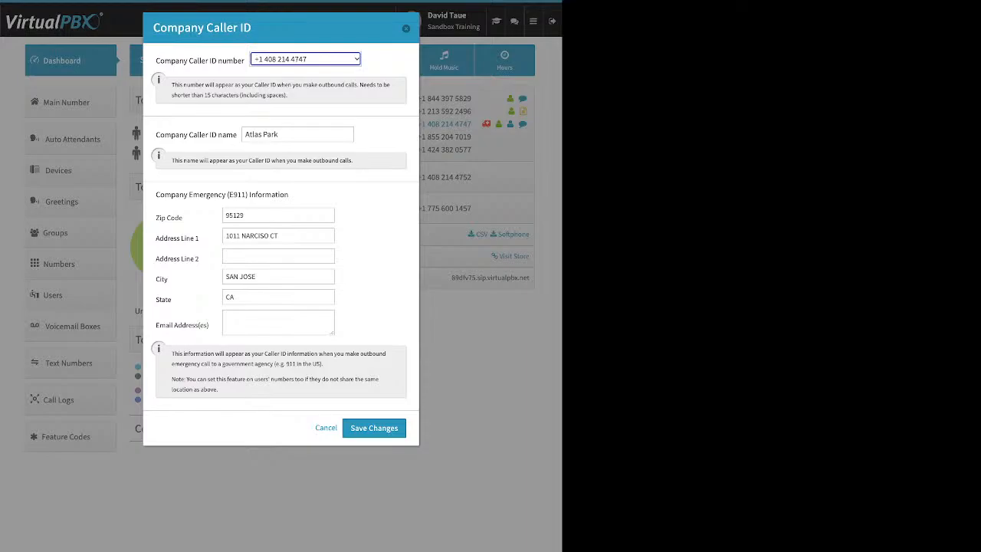
pyautogui.press('Escape')
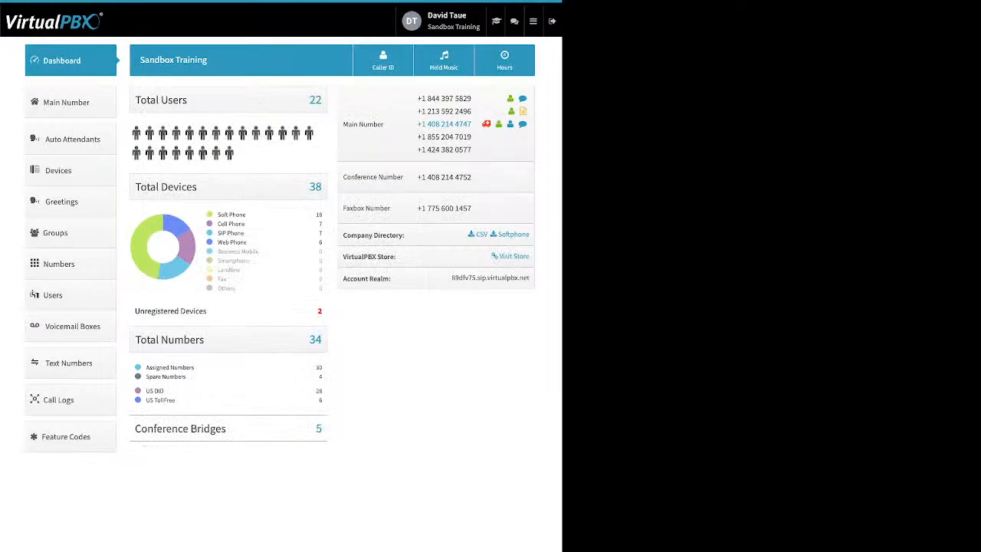
pyautogui.click(69, 295)
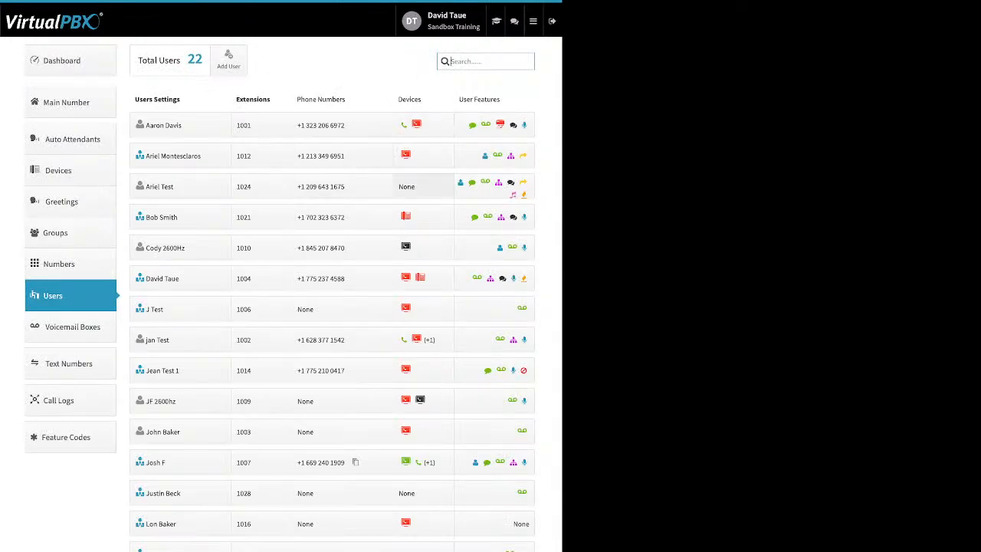
# Start adding a Soft Phone device for extension 1024, dismissing the 911 location warning.
pyautogui.click(421, 186)
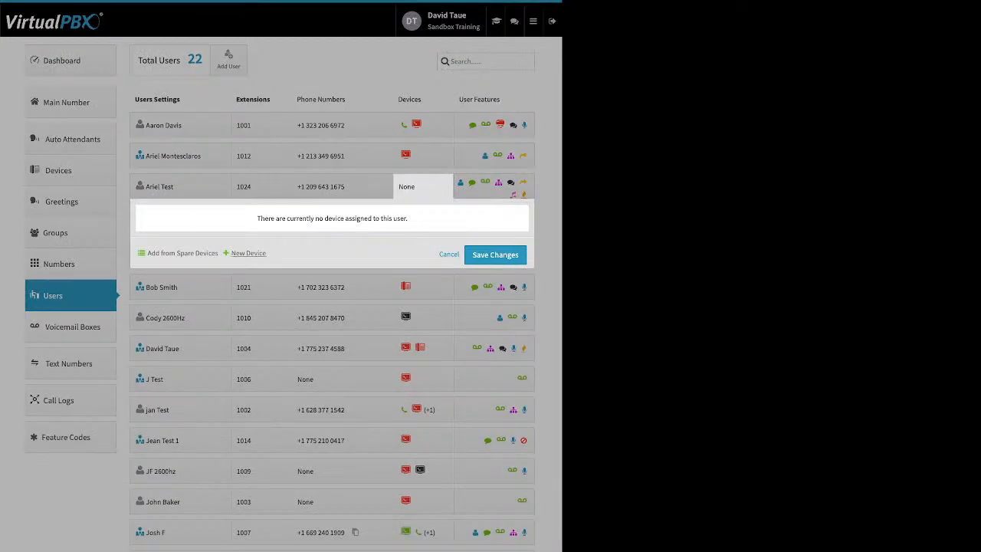
pyautogui.click(248, 253)
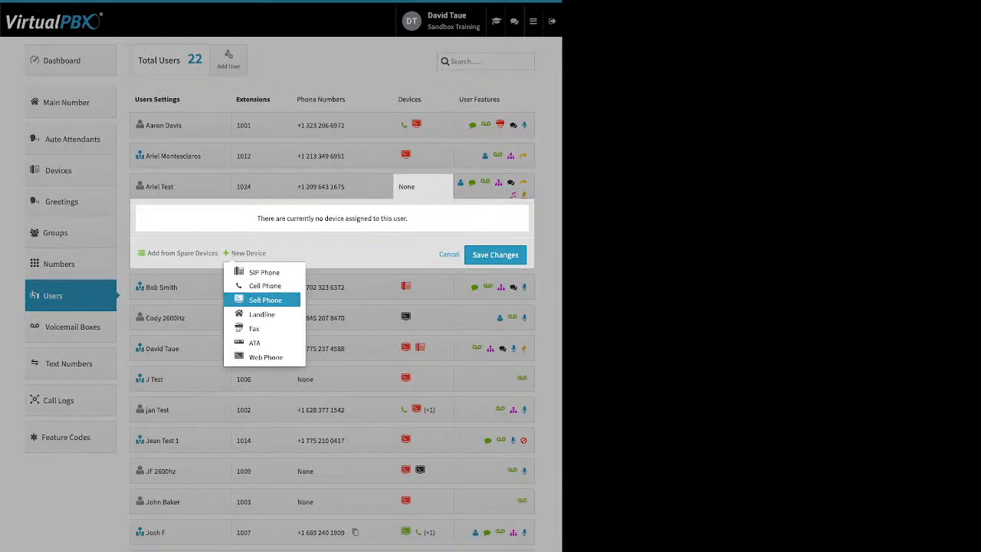
pyautogui.click(266, 300)
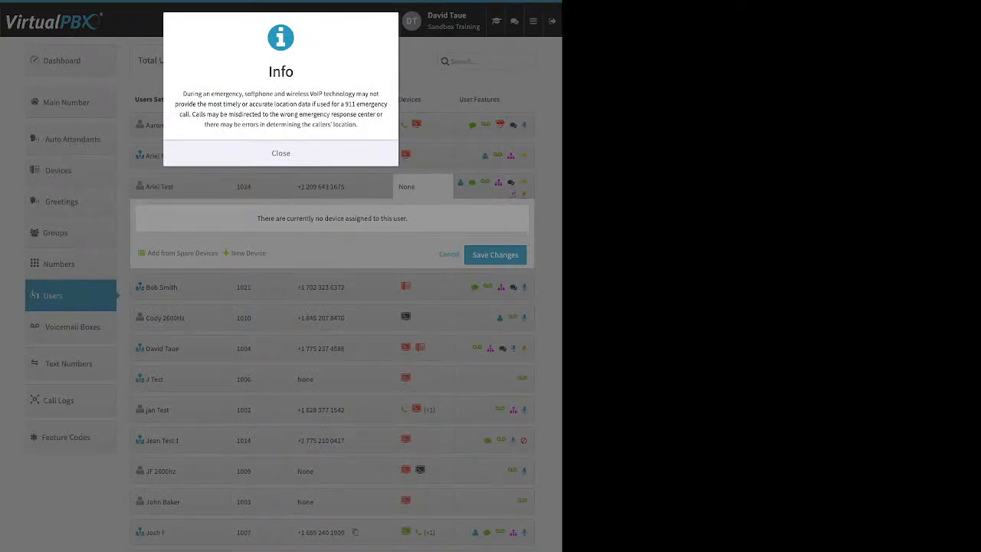
pyautogui.click(281, 154)
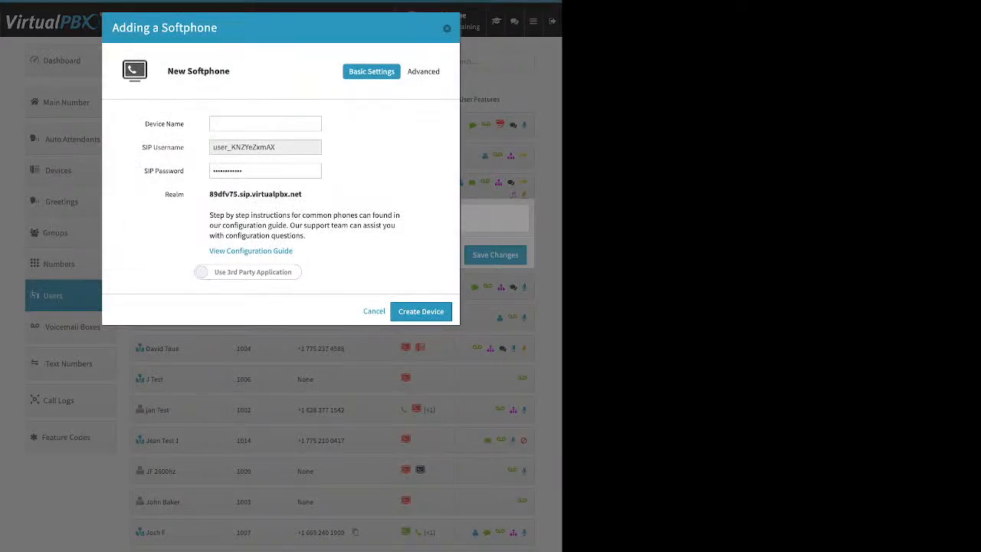
# Review the softphone's name field and configuration guide link, toggling between VirtualPBX and third-party softphone apps.
pyautogui.tripleClick(155, 124)
pyautogui.click(158, 136)
pyautogui.moveTo(293, 250); pyautogui.dragTo(209, 251)
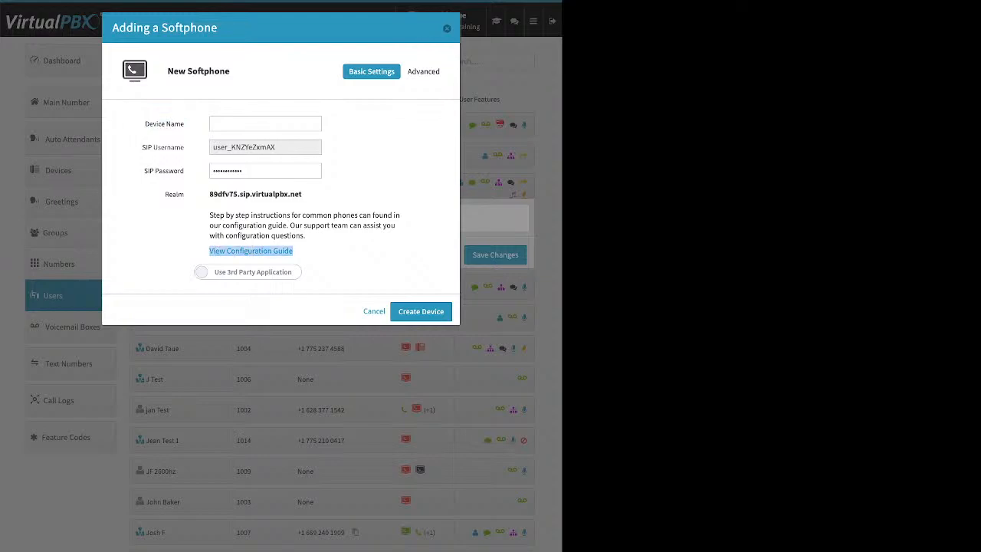
pyautogui.click(184, 251)
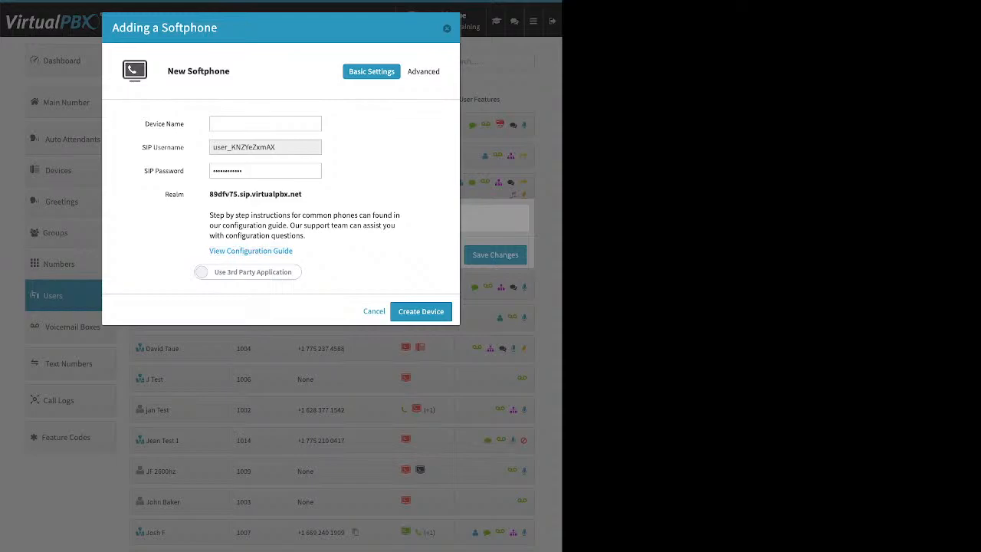
pyautogui.click(201, 272)
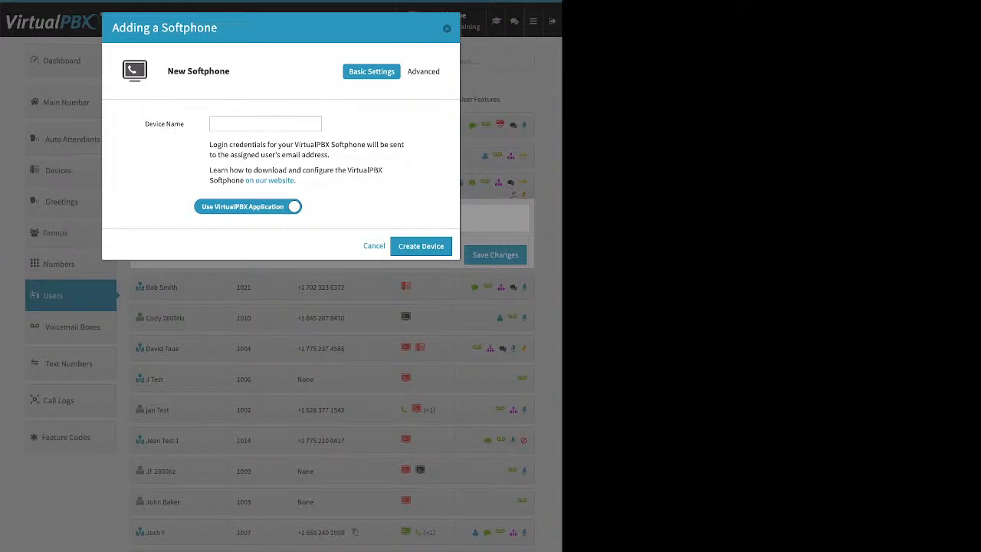
pyautogui.click(248, 207)
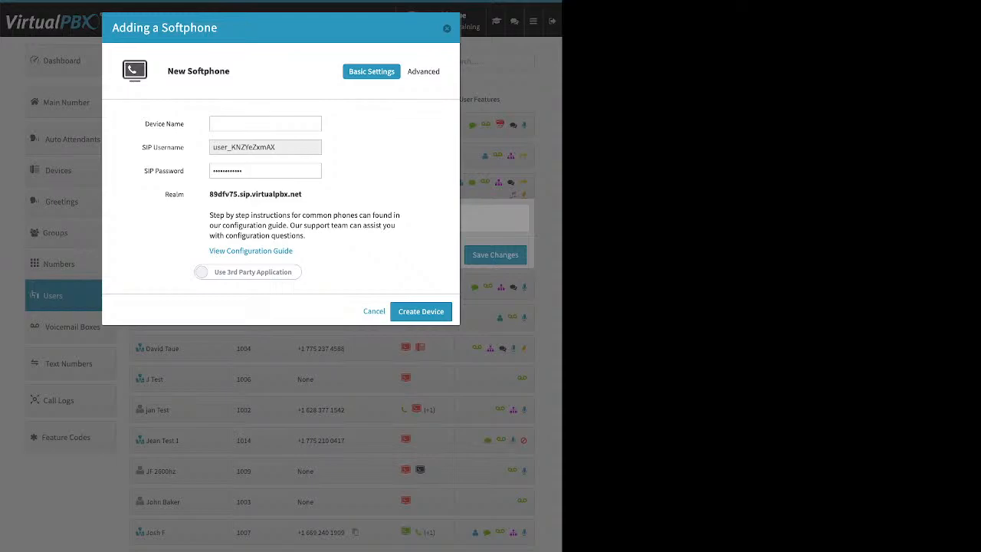
# Discard the softphone and start adding a Web Phone instead, dismissing the 911 warning.
pyautogui.press('Escape')
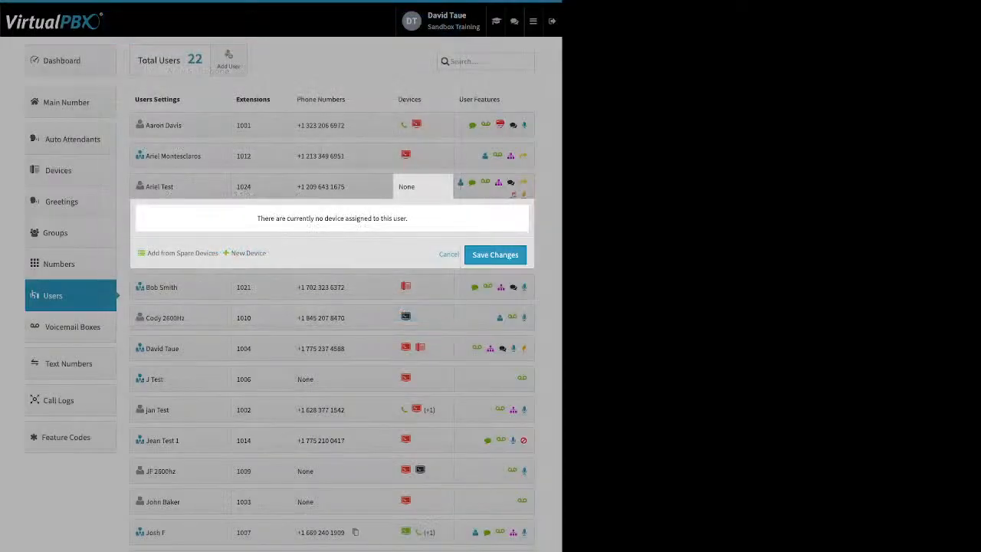
pyautogui.click(248, 253)
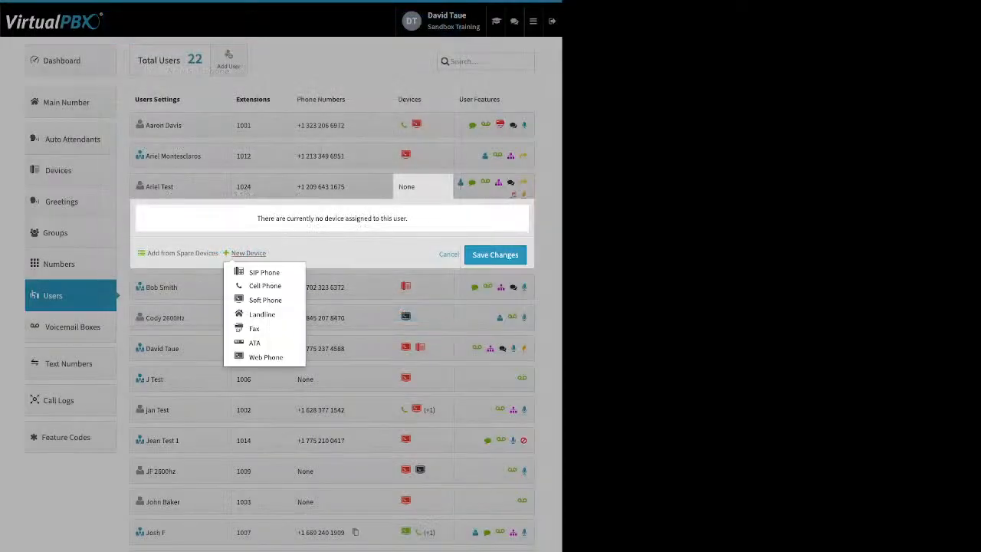
pyautogui.press('Return')
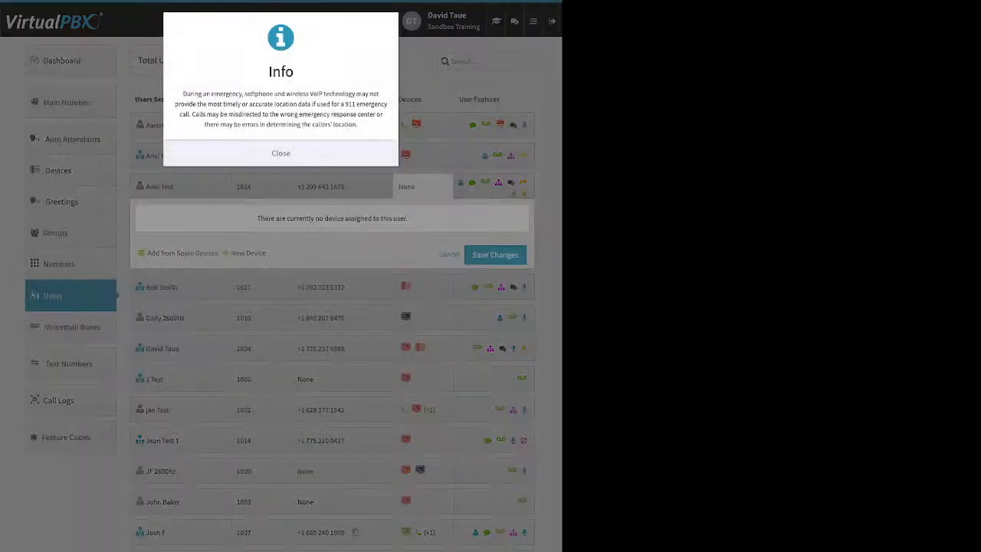
pyautogui.press('Return')
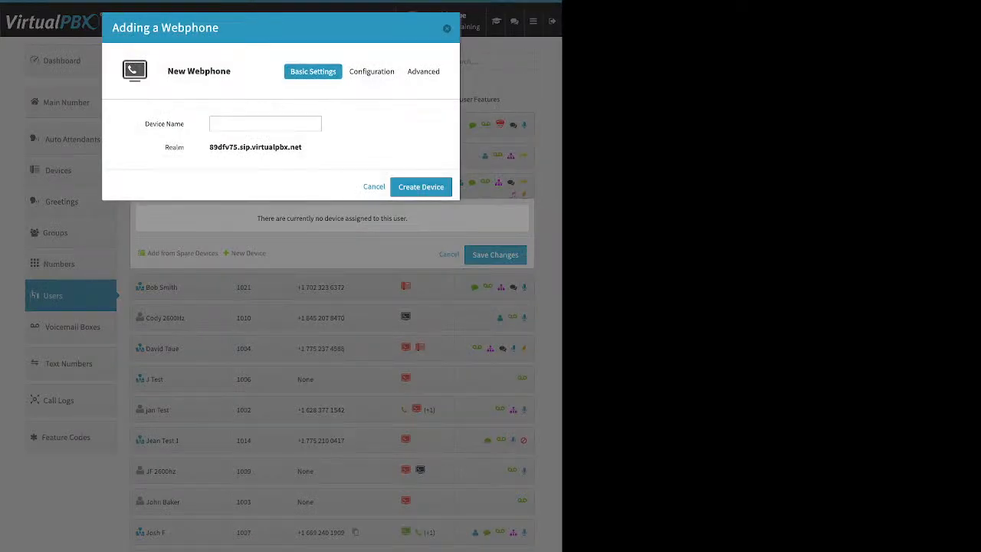
# Cancel the new web phone without creating it and open extension 1024's user settings.
pyautogui.click(265, 123)
pyautogui.press('Escape')
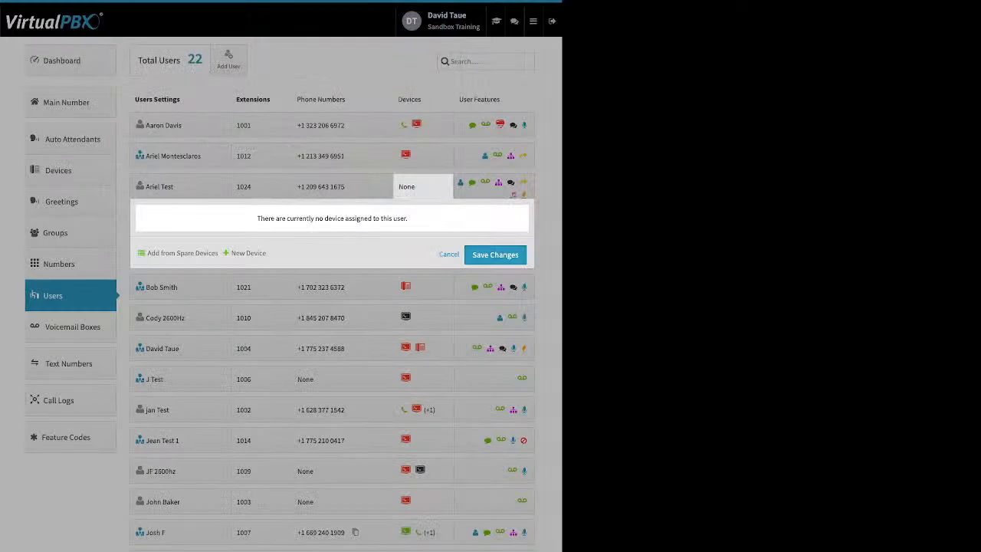
pyautogui.click(449, 254)
pyautogui.click(179, 186)
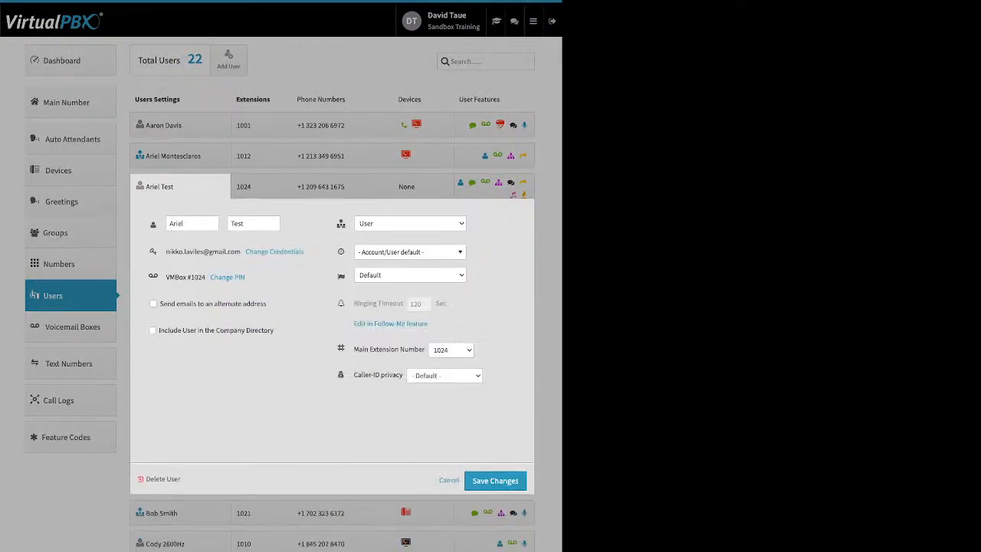
# Point out the user's login e-mail field, then collapse extension 1024's settings panel.
pyautogui.moveTo(166, 251); pyautogui.dragTo(241, 251)
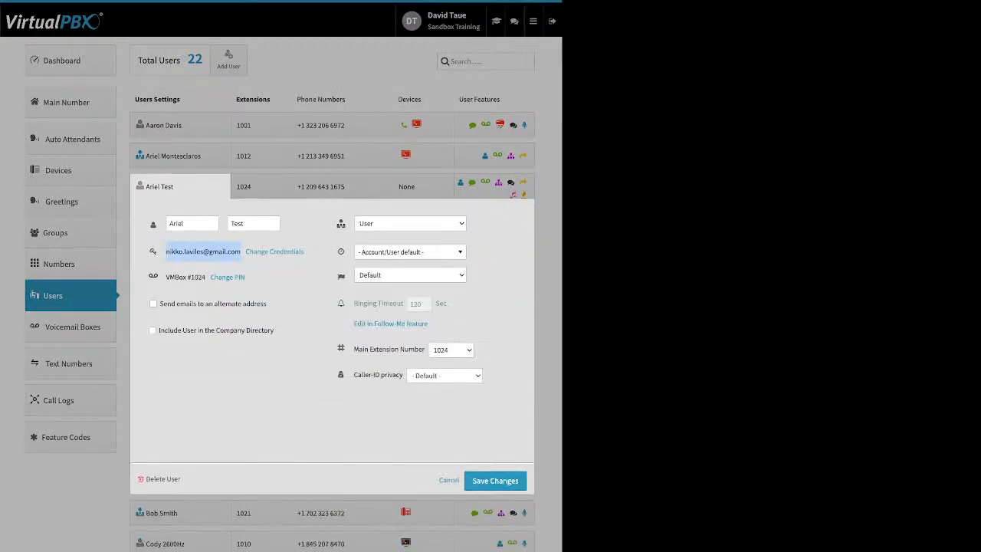
pyautogui.click(449, 480)
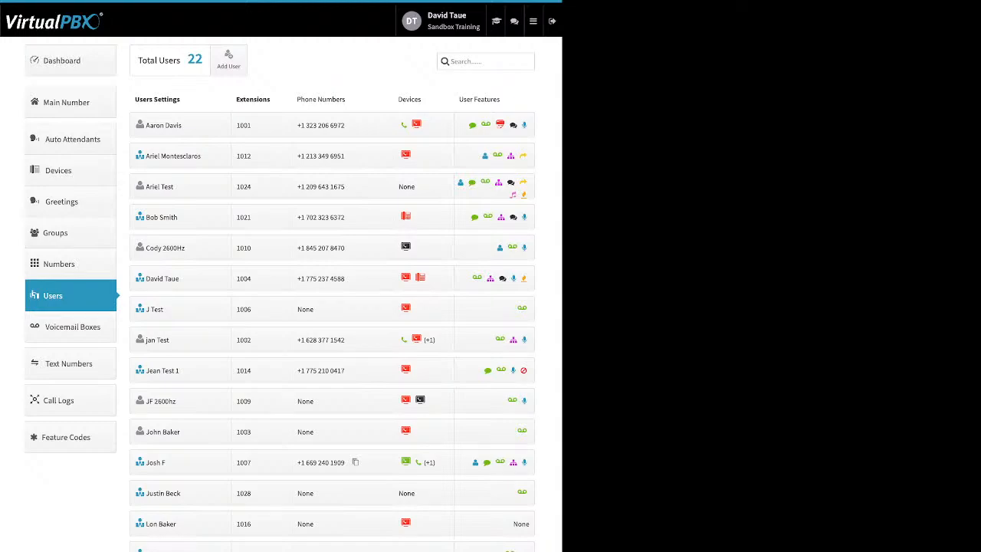
# Open extension 1001's User Features and toggle Caller-ID Number on twice, cancelling each time without saving.
pyautogui.click(495, 125)
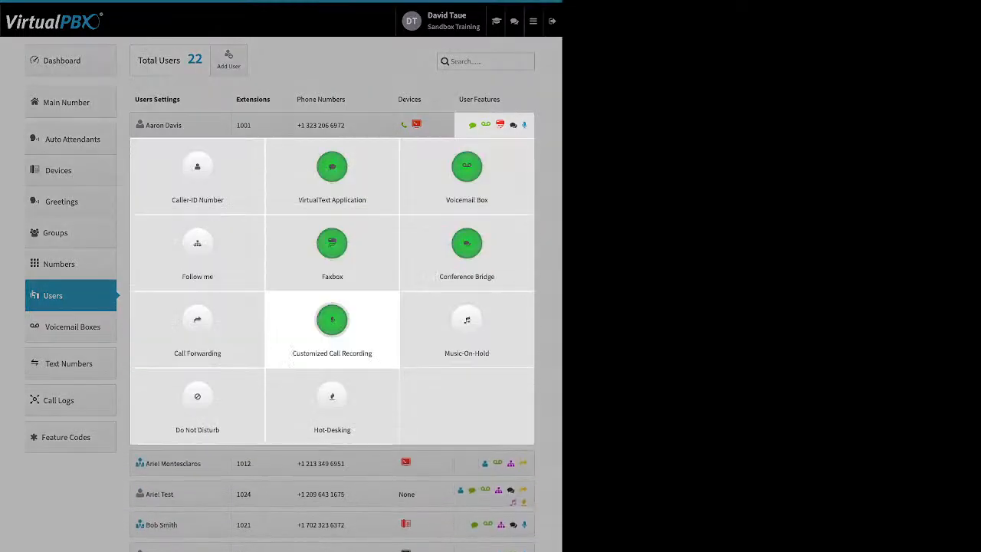
pyautogui.click(197, 173)
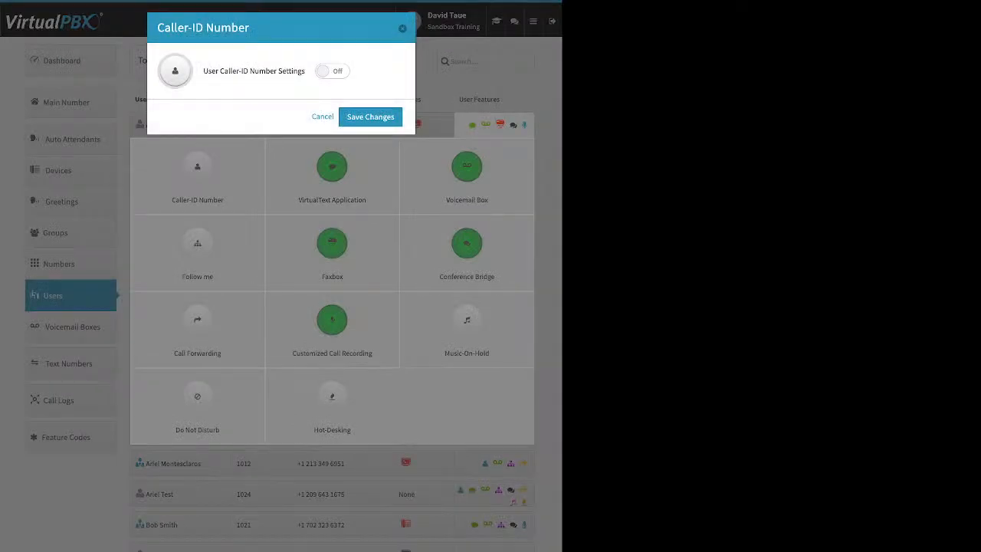
pyautogui.click(332, 71)
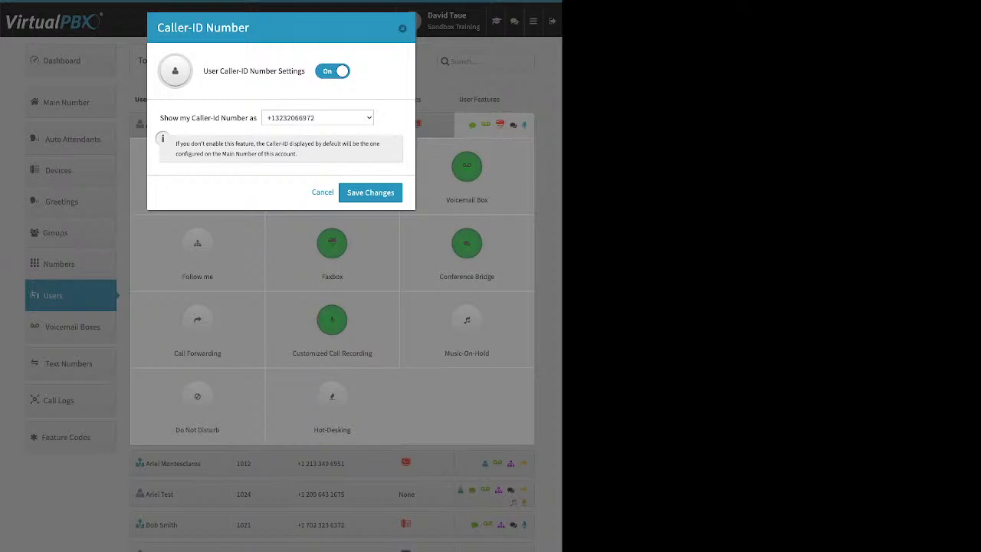
pyautogui.click(402, 29)
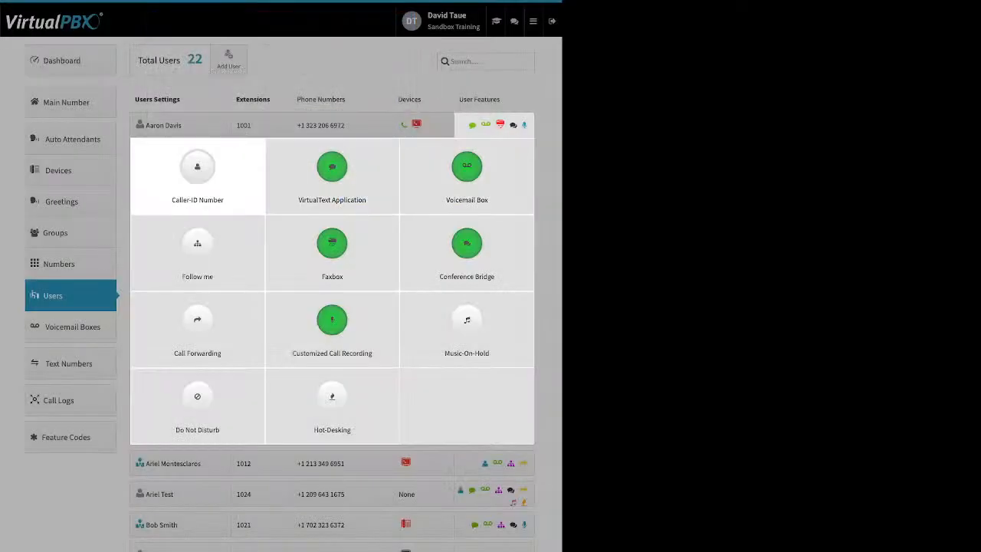
pyautogui.click(197, 176)
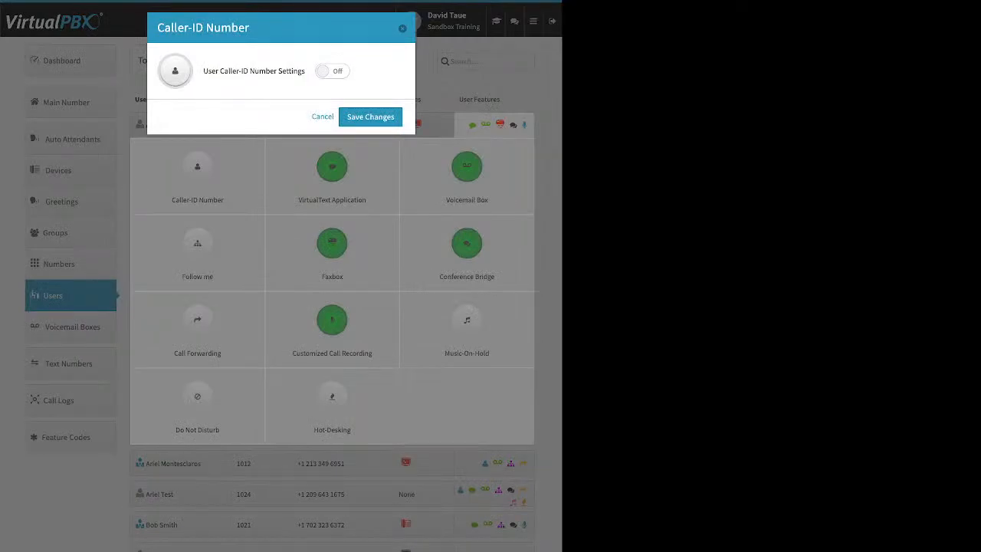
pyautogui.click(332, 71)
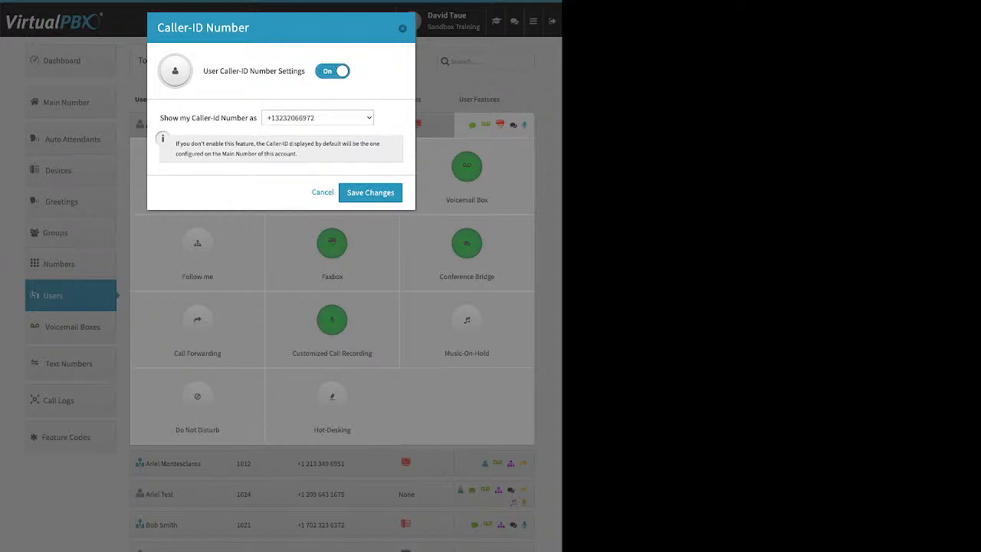
pyautogui.click(323, 192)
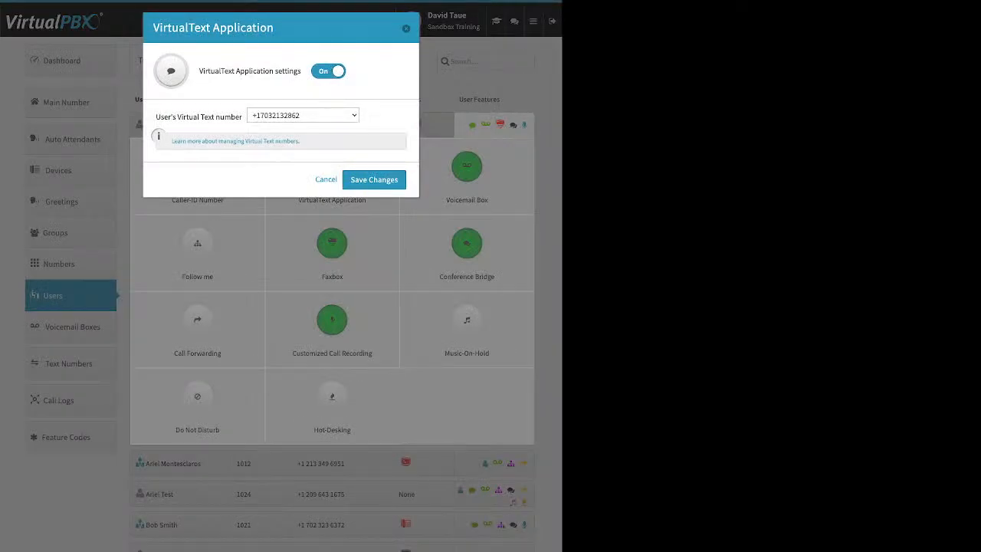
pyautogui.moveTo(156, 116); pyautogui.dragTo(241, 116)
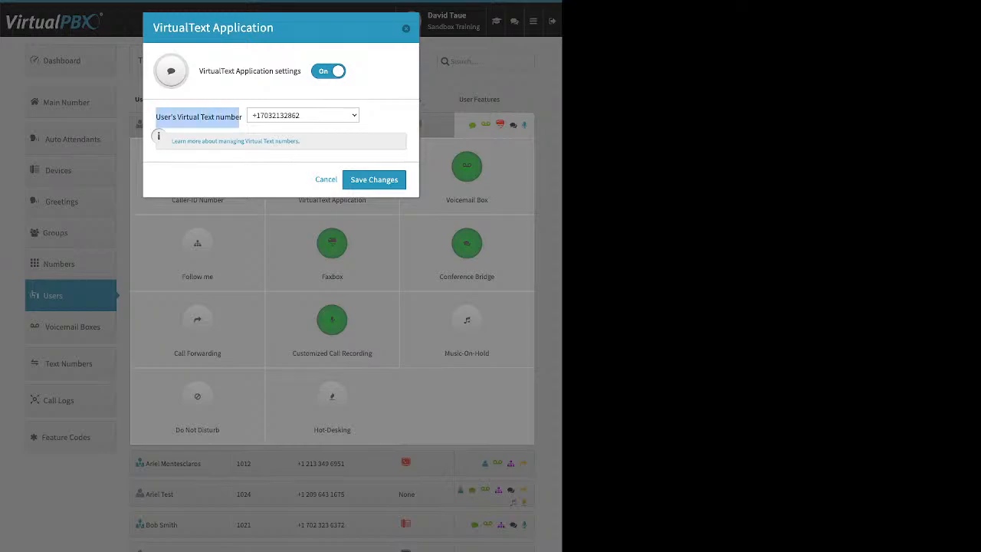
pyautogui.click(326, 180)
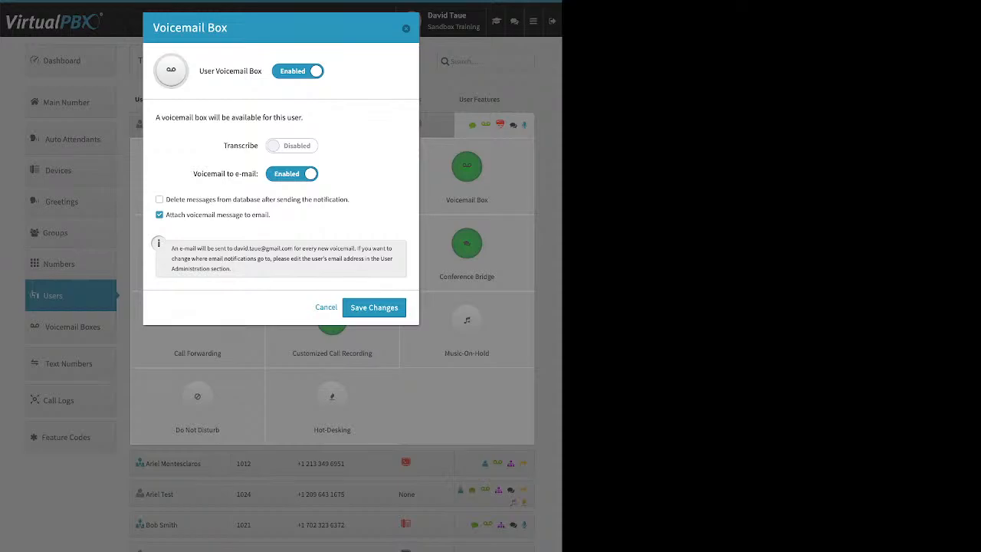
# Explain the voicemail box's Transcribe and Attach voicemail message to email options.
pyautogui.moveTo(224, 145); pyautogui.dragTo(259, 146)
pyautogui.moveTo(272, 215); pyautogui.dragTo(166, 215)
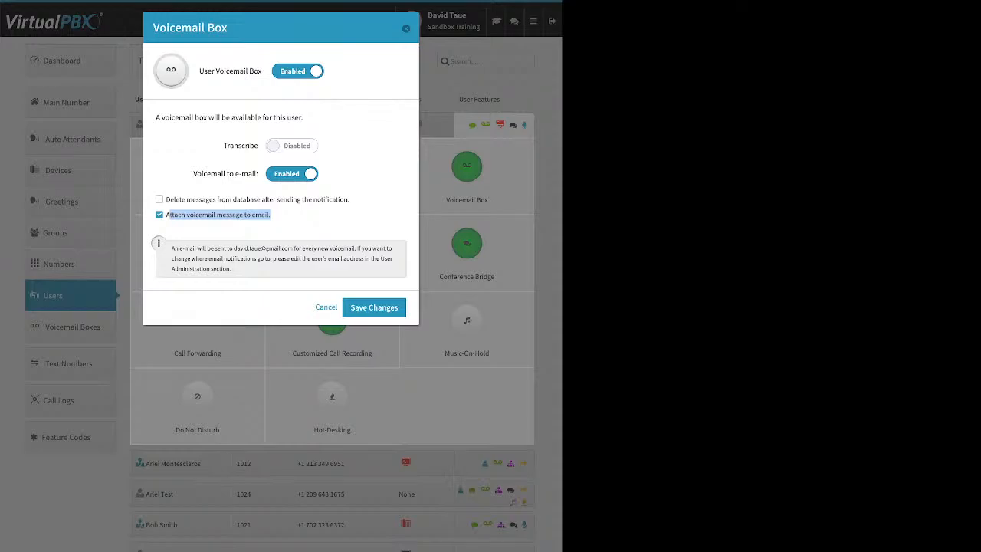
# Tick 'Delete messages from database after sending the notification' and close the Voicemail Box.
pyautogui.moveTo(350, 201); pyautogui.dragTo(165, 200)
pyautogui.click(160, 199)
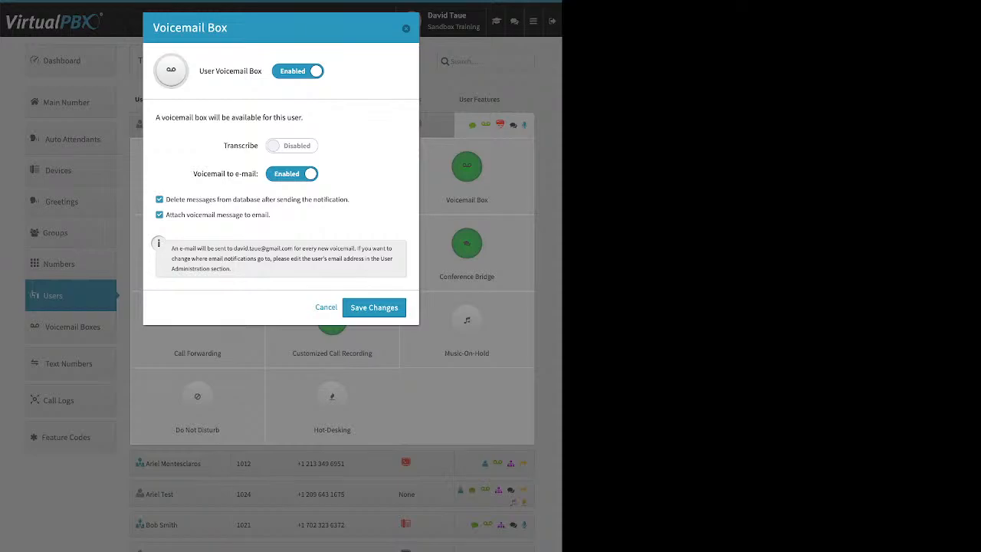
pyautogui.click(406, 29)
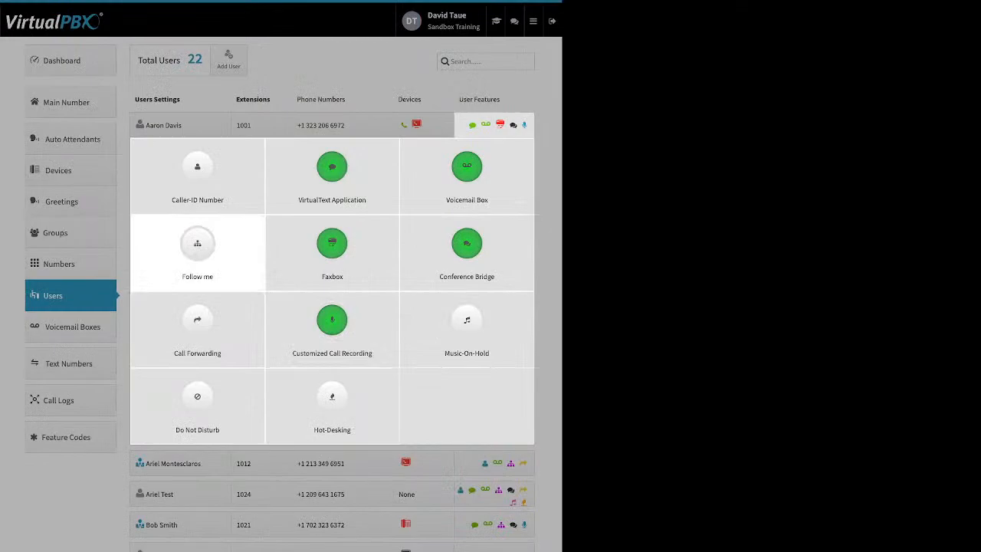
# Enable Follow me, let both SandTRDT and demo device ring, and set a 120-second total ring time.
pyautogui.click(197, 244)
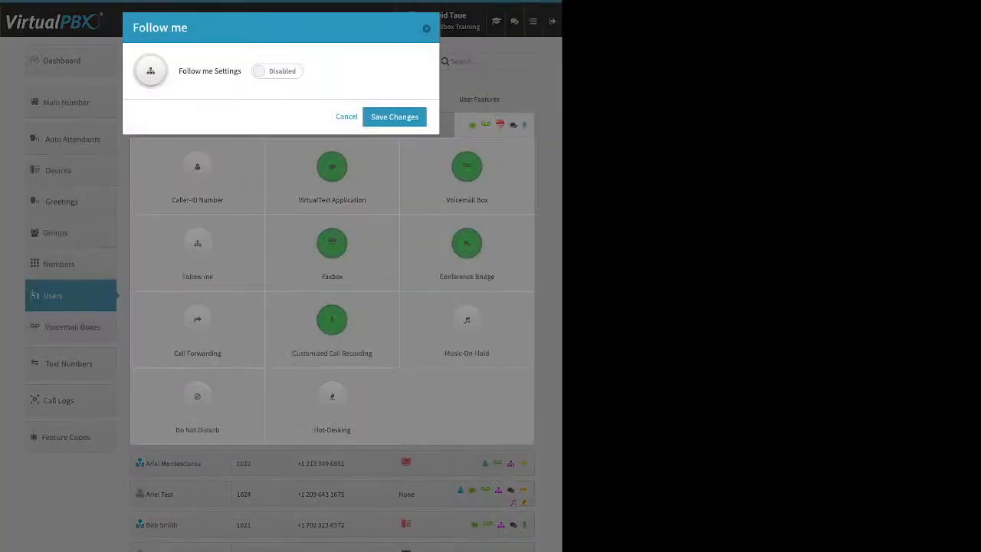
pyautogui.click(277, 71)
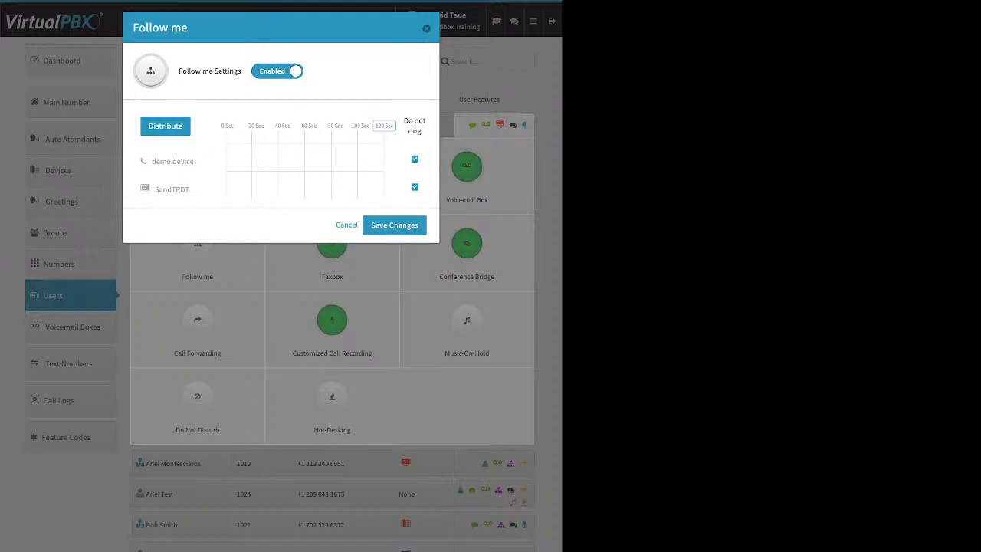
pyautogui.moveTo(404, 120); pyautogui.dragTo(418, 131)
pyautogui.click(414, 187)
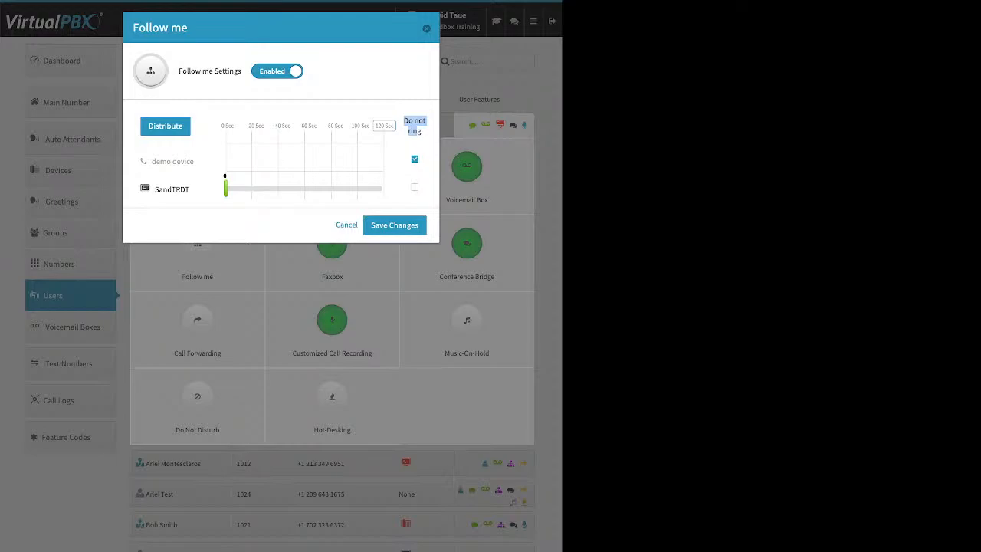
pyautogui.click(414, 160)
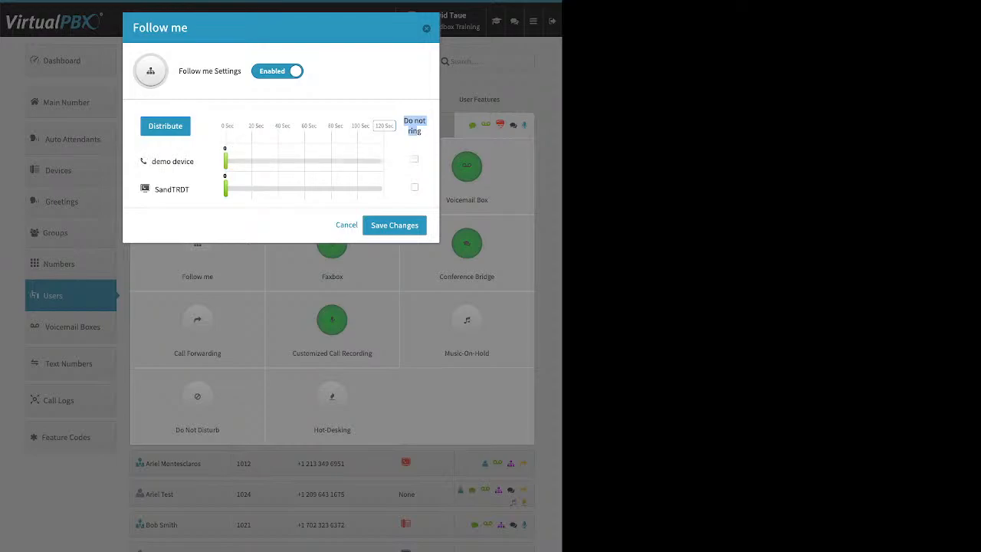
pyautogui.moveTo(226, 189); pyautogui.dragTo(321, 189)
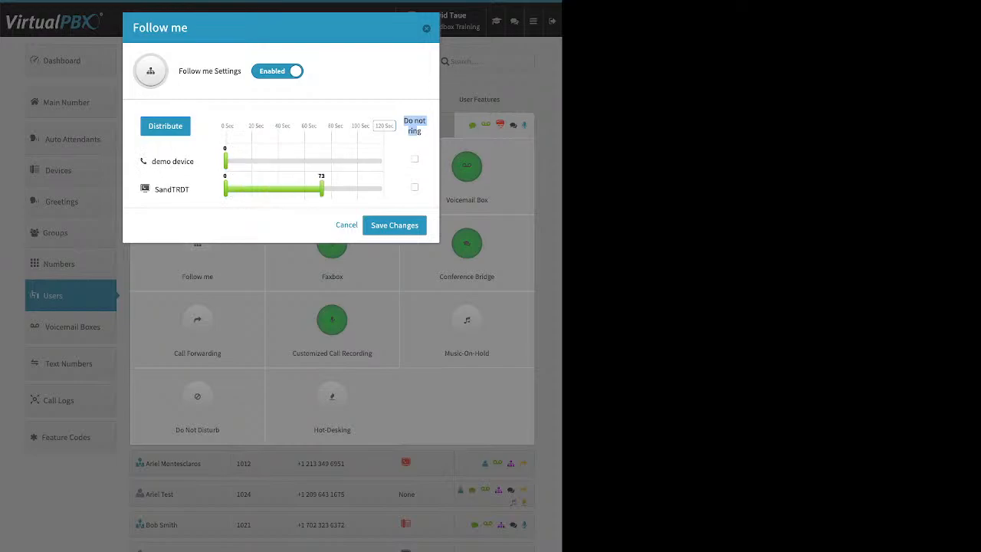
pyautogui.moveTo(225, 161); pyautogui.dragTo(304, 161)
pyautogui.click(416, 132)
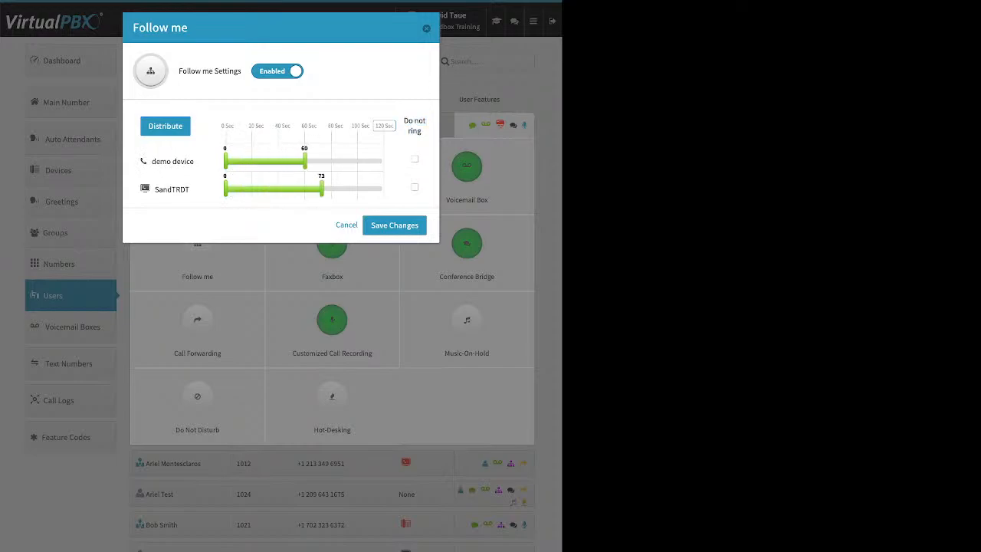
pyautogui.moveTo(225, 126); pyautogui.dragTo(332, 125)
pyautogui.click(385, 125)
pyautogui.press('Return')
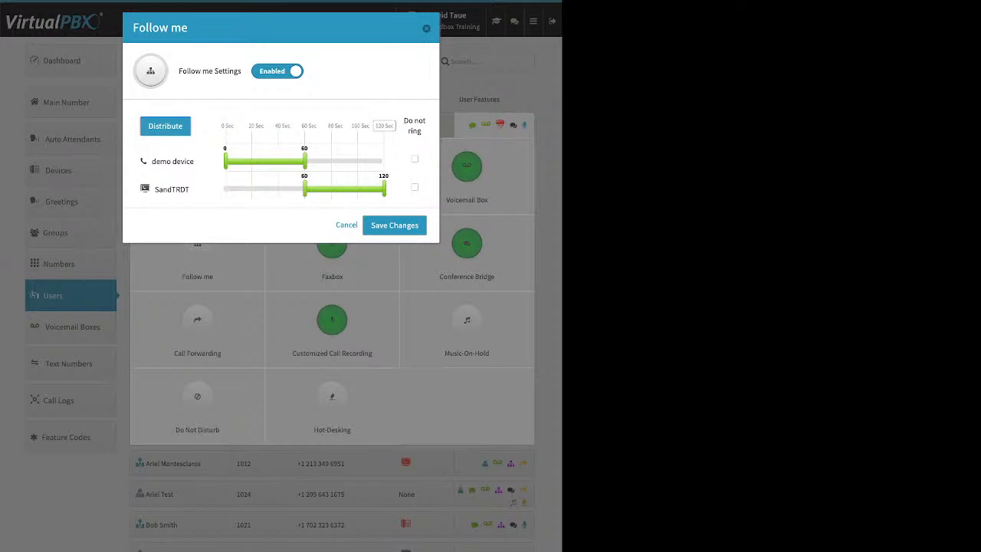
# Put SandTRDT first, distribute ring time into two 60-second turns, and save the schedule.
pyautogui.moveTo(172, 189); pyautogui.dragTo(165, 145)
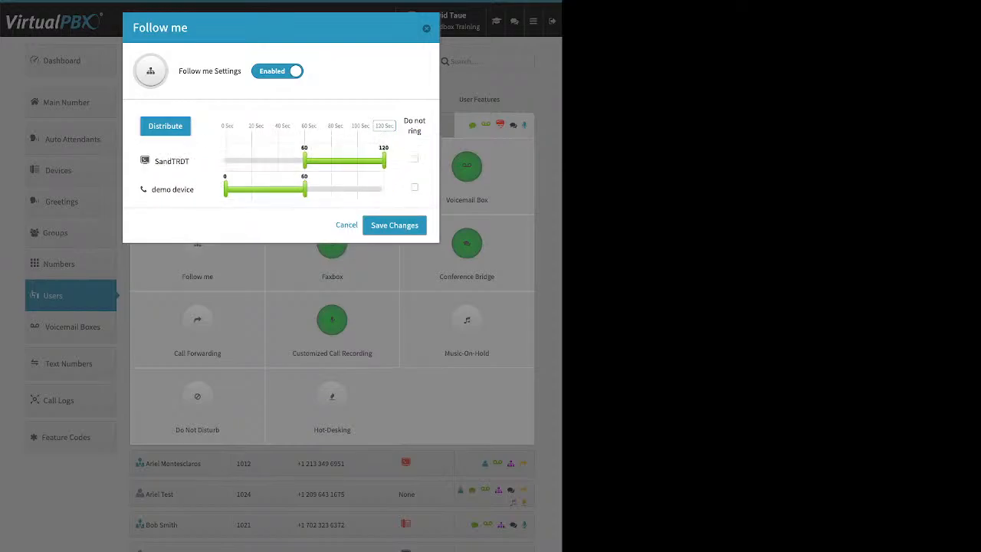
pyautogui.click(165, 126)
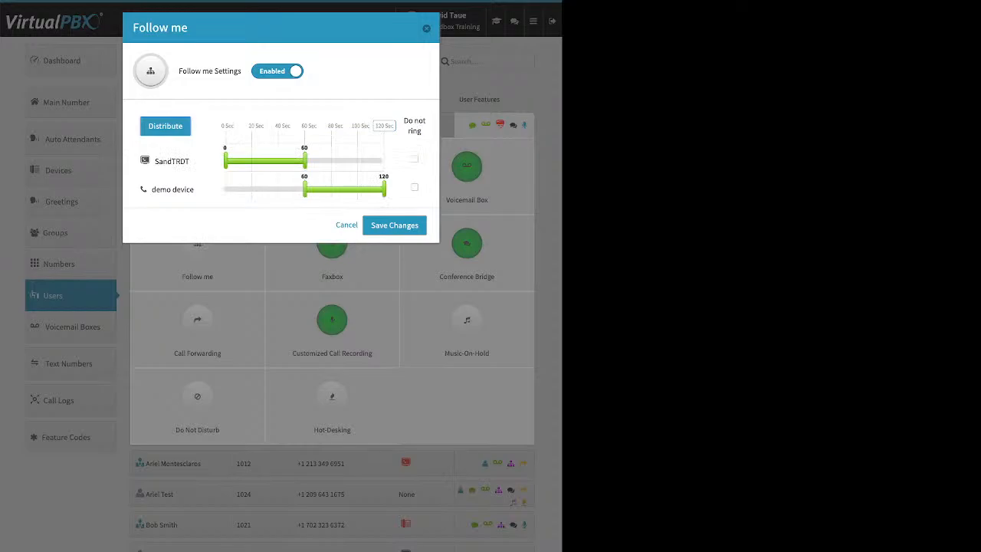
pyautogui.moveTo(305, 161); pyautogui.dragTo(224, 189)
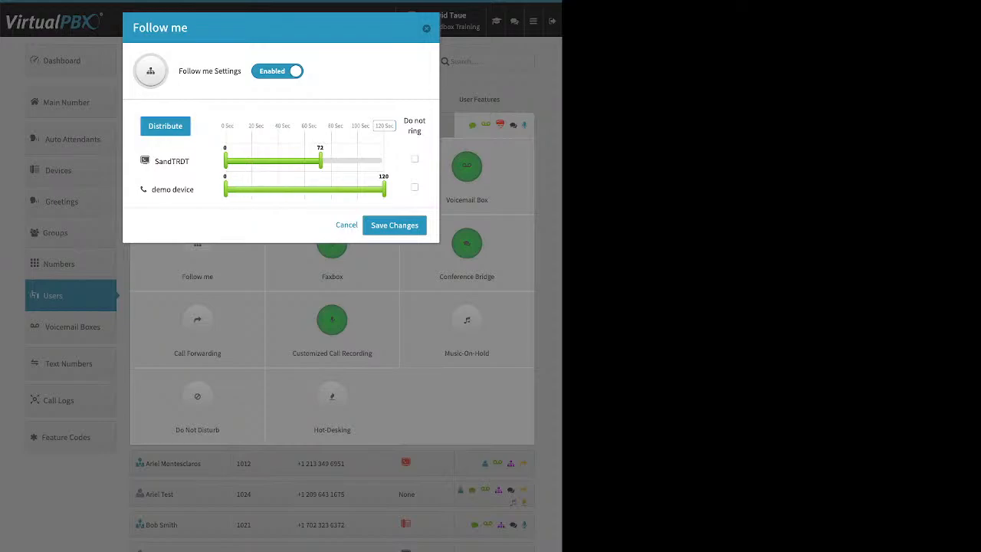
pyautogui.moveTo(320, 161); pyautogui.dragTo(384, 161)
pyautogui.click(164, 126)
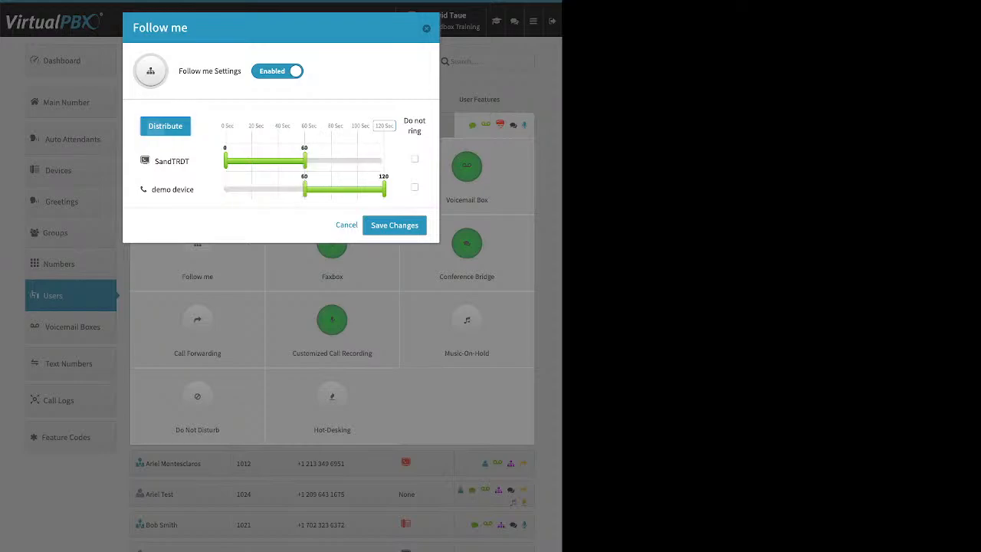
pyautogui.click(394, 225)
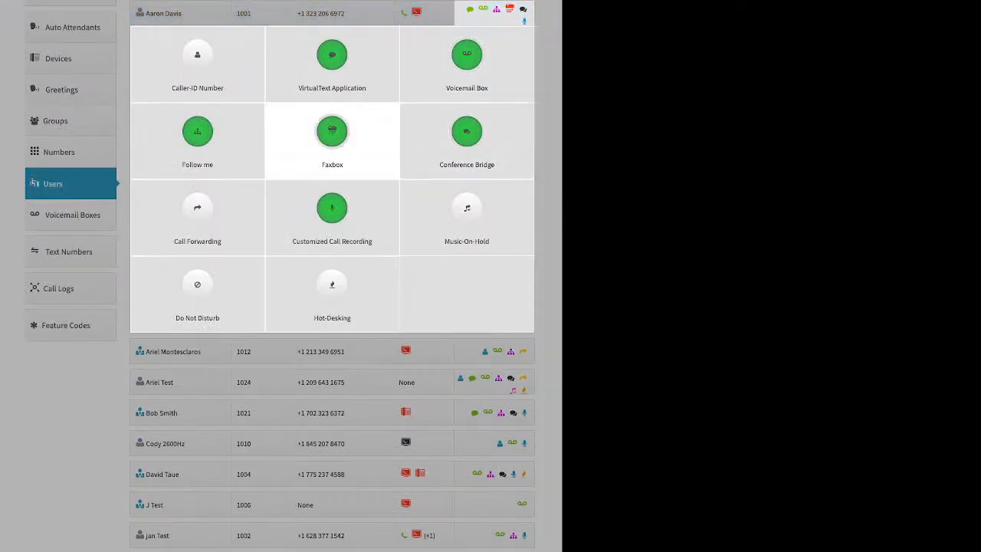
# Open the Faxbox, inspect the fax number options without changes, and cancel out.
pyautogui.click(331, 132)
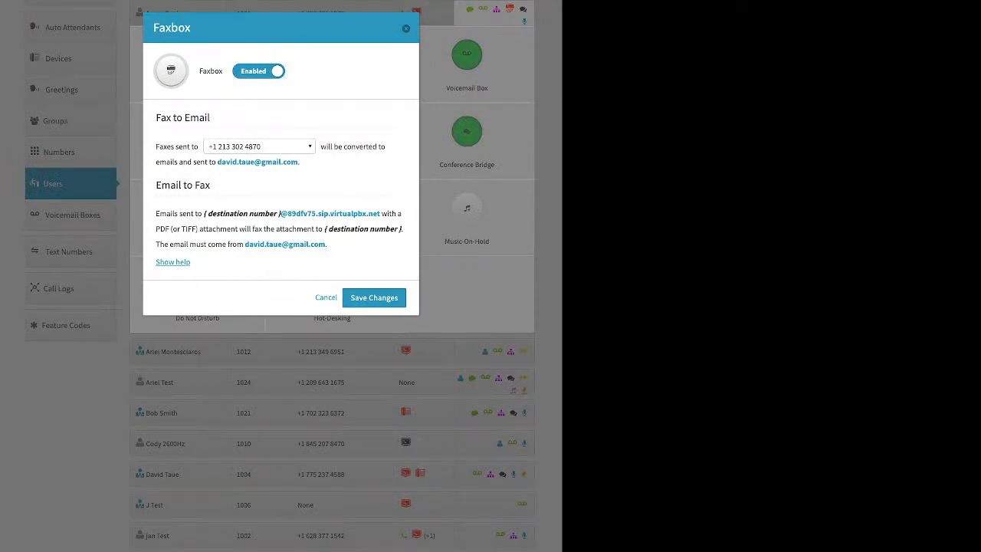
pyautogui.click(259, 147)
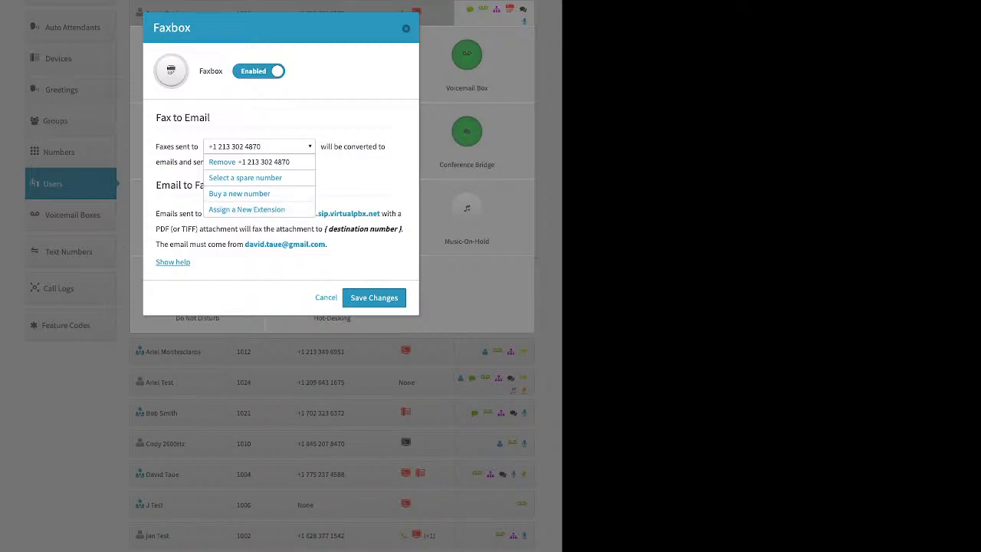
pyautogui.click(356, 184)
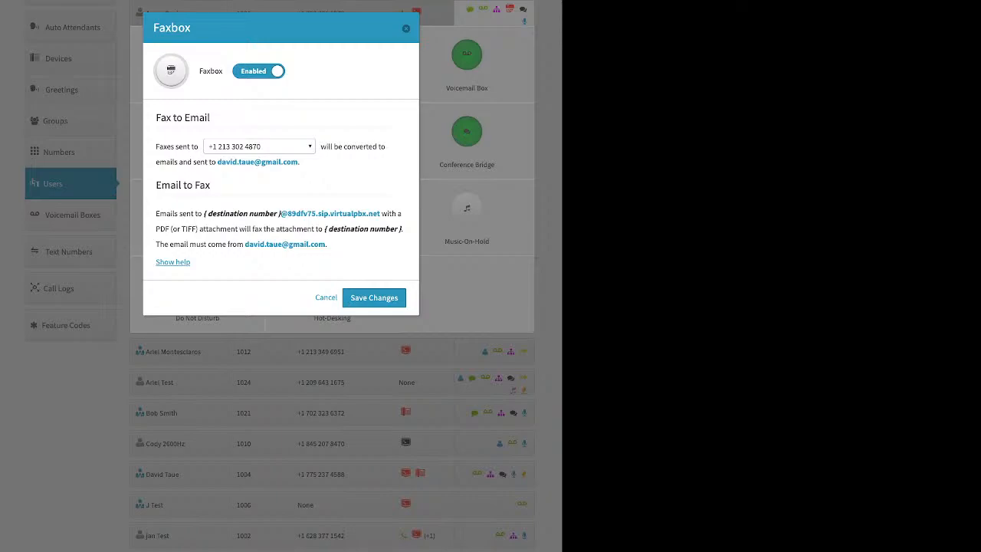
pyautogui.click(406, 28)
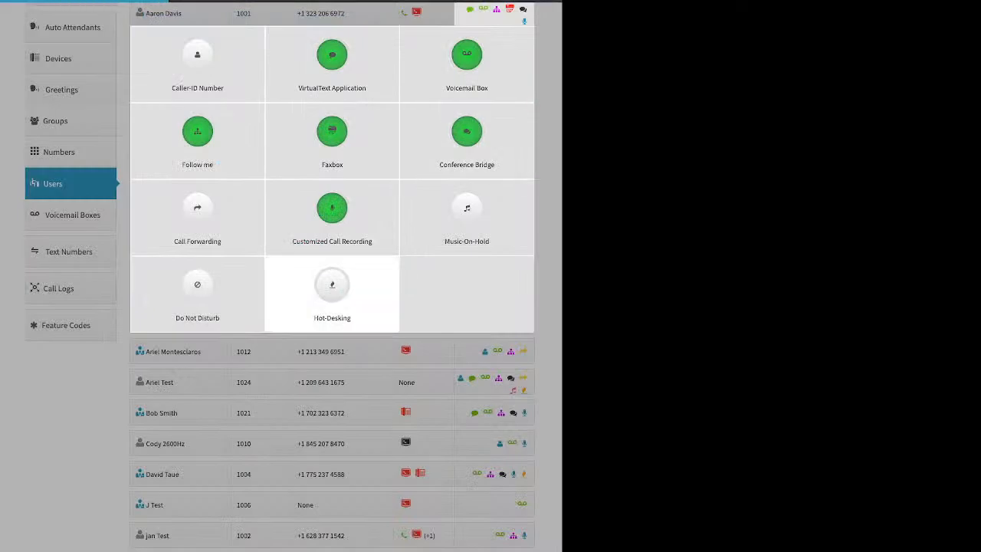
pyautogui.click(466, 131)
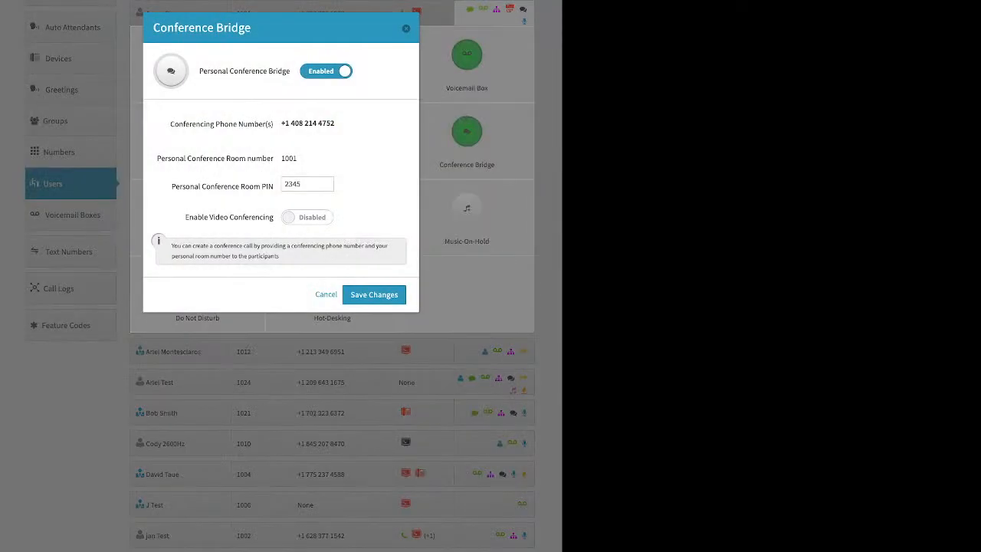
pyautogui.tripleClick(222, 186)
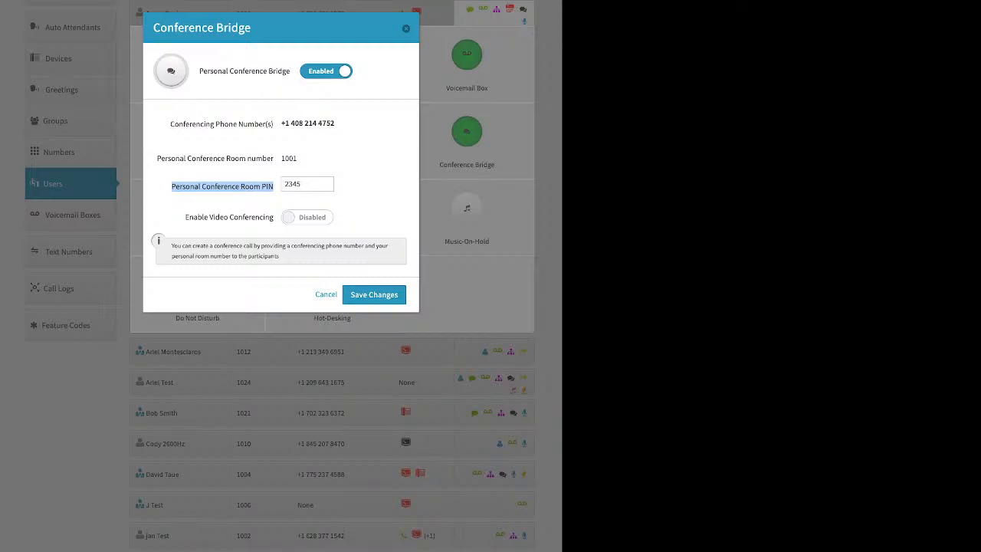
pyautogui.moveTo(185, 217); pyautogui.dragTo(274, 217)
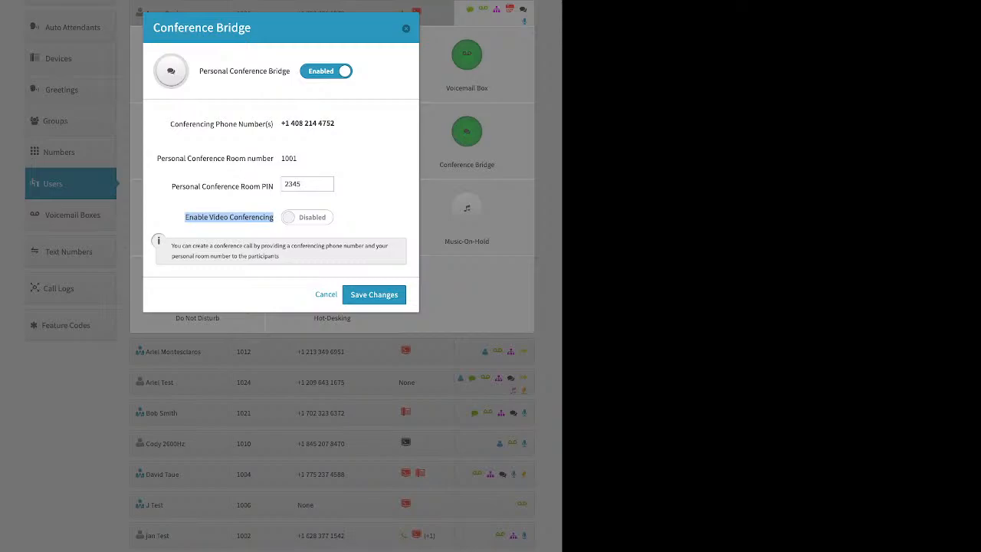
pyautogui.click(407, 29)
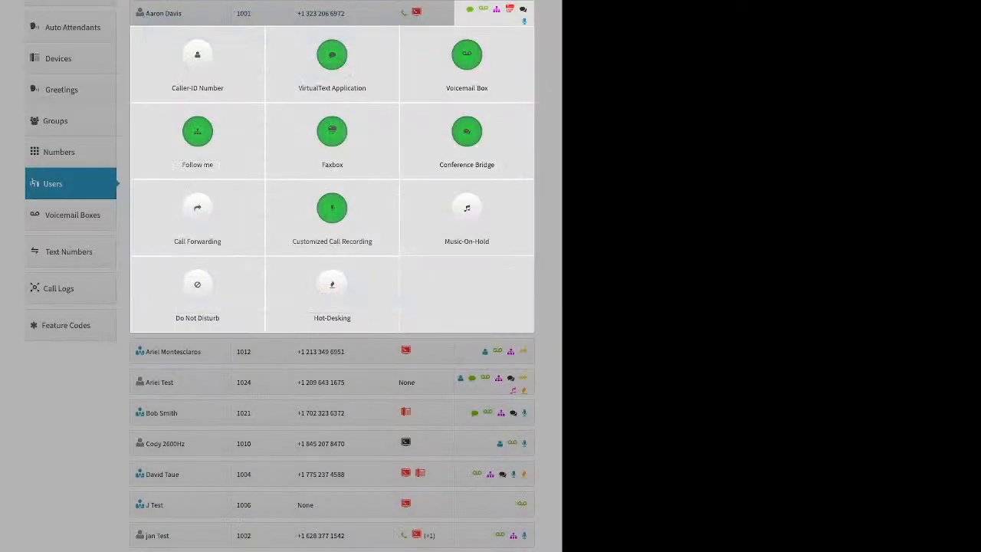
pyautogui.click(197, 211)
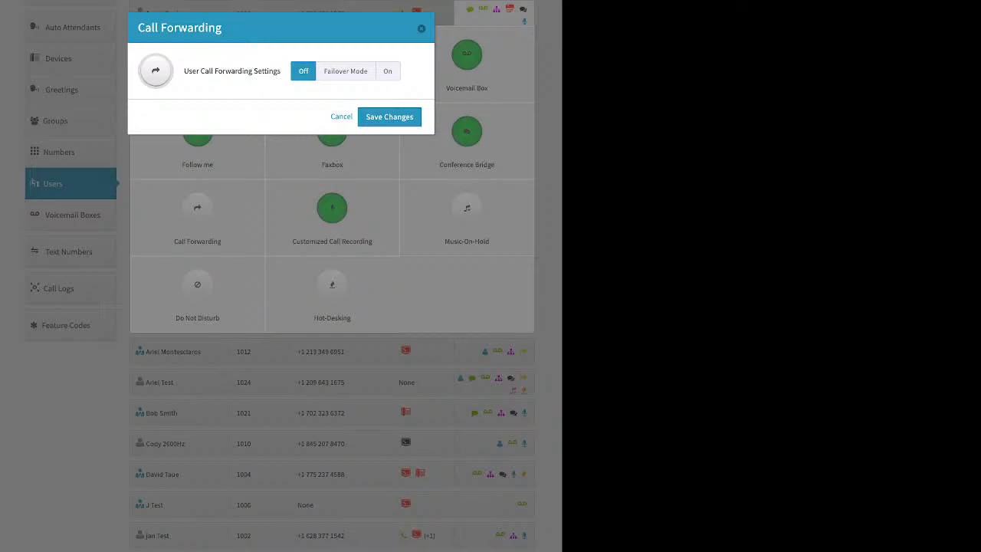
pyautogui.click(346, 71)
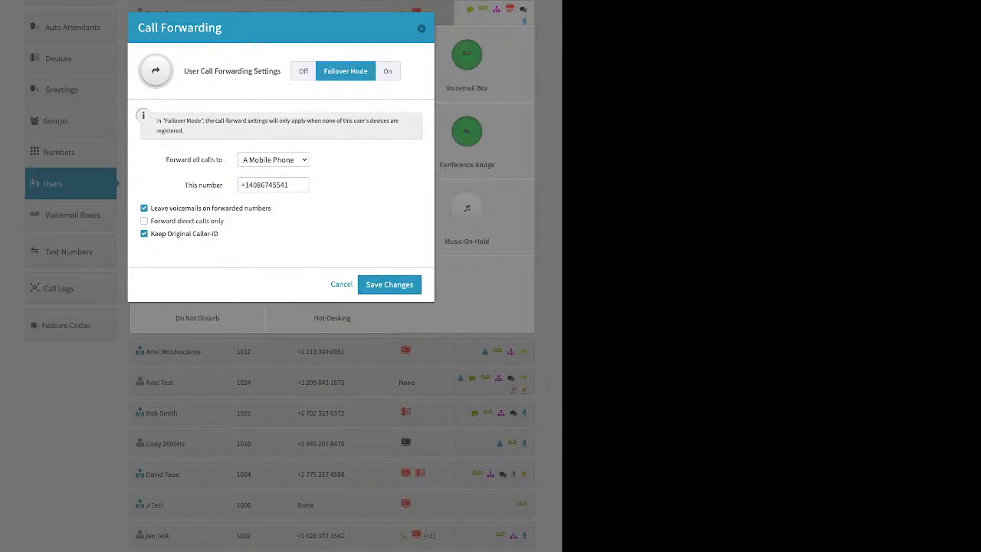
pyautogui.moveTo(167, 159); pyautogui.dragTo(222, 160)
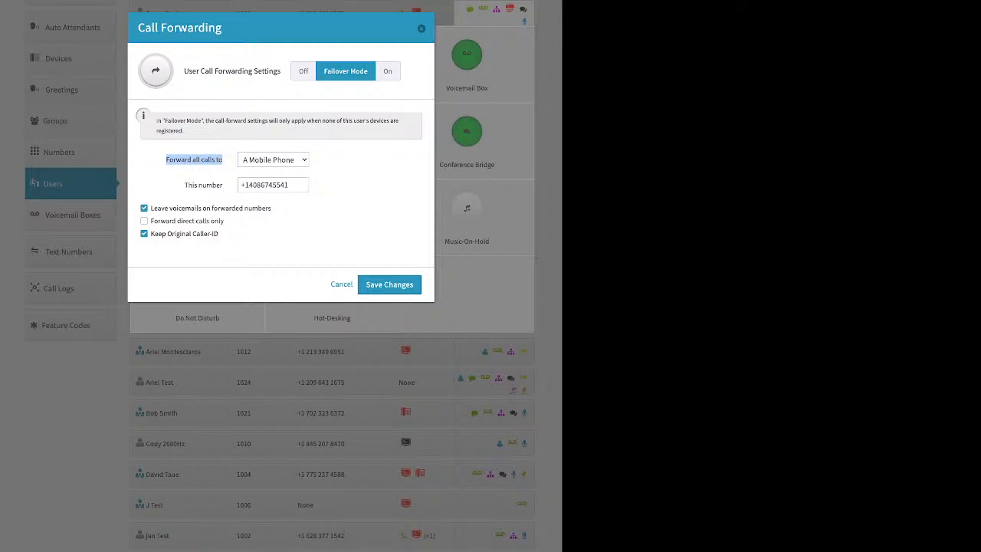
pyautogui.moveTo(184, 185); pyautogui.dragTo(222, 185)
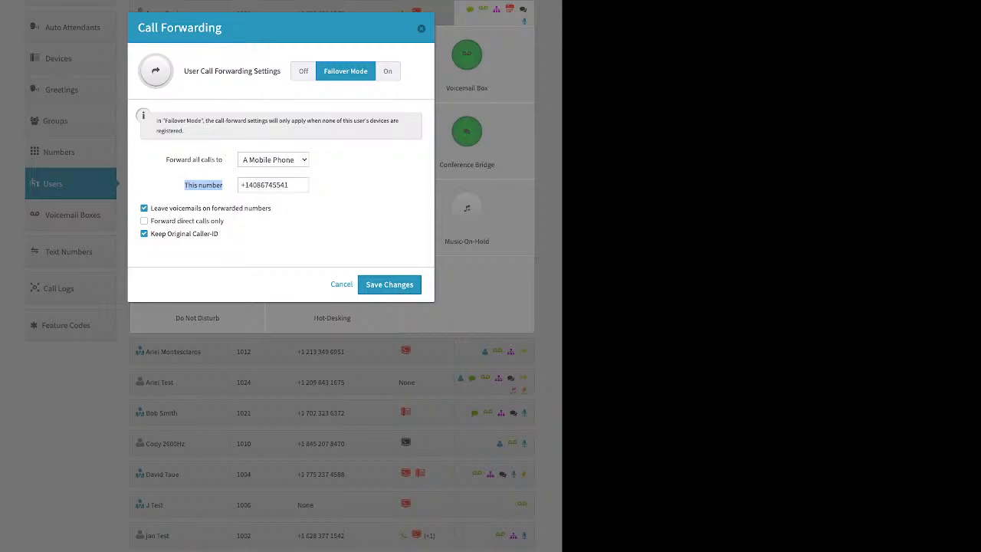
pyautogui.click(421, 28)
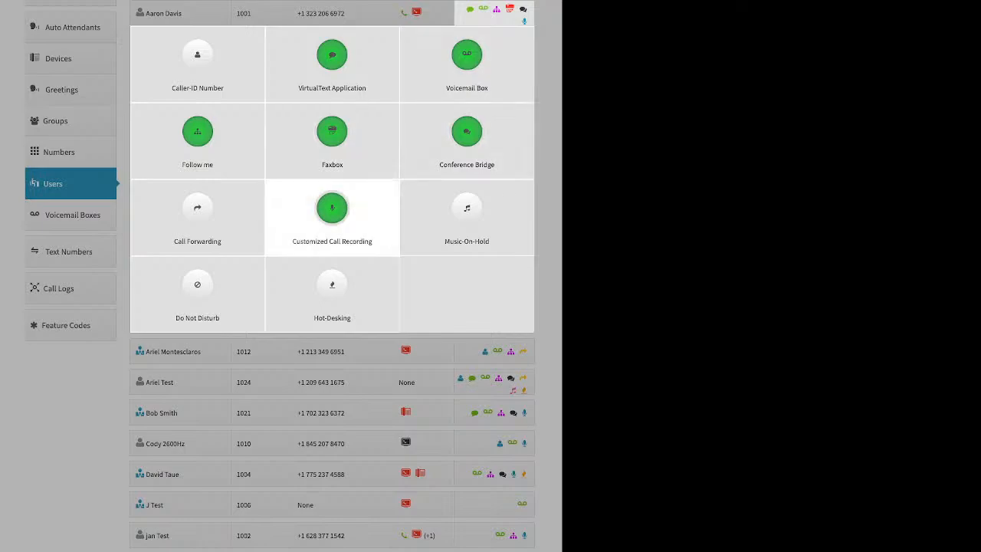
# Set custom call recording to Off for inbound/outbound internal and On for inbound/outbound external, then save.
pyautogui.click(332, 214)
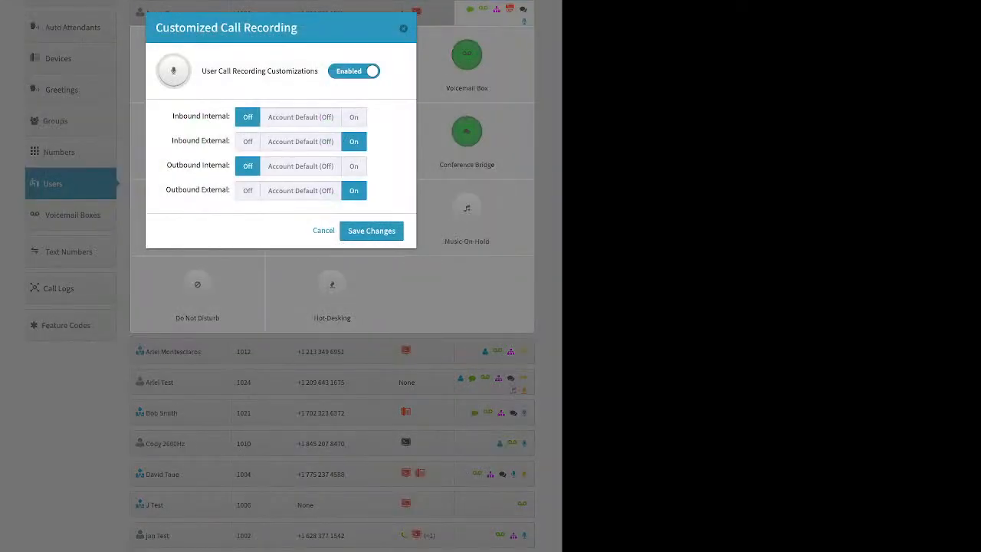
pyautogui.click(301, 117)
pyautogui.click(300, 142)
pyautogui.click(301, 166)
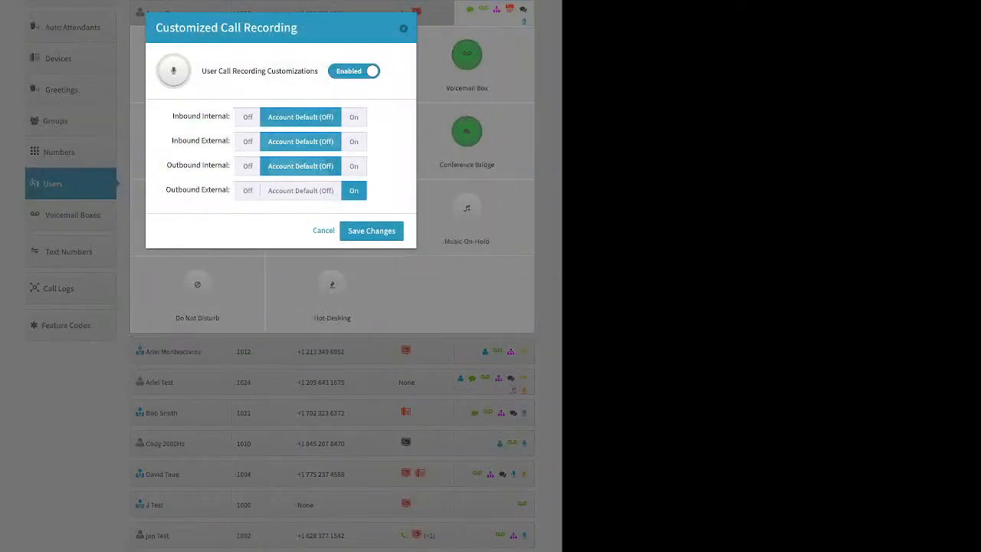
pyautogui.click(301, 191)
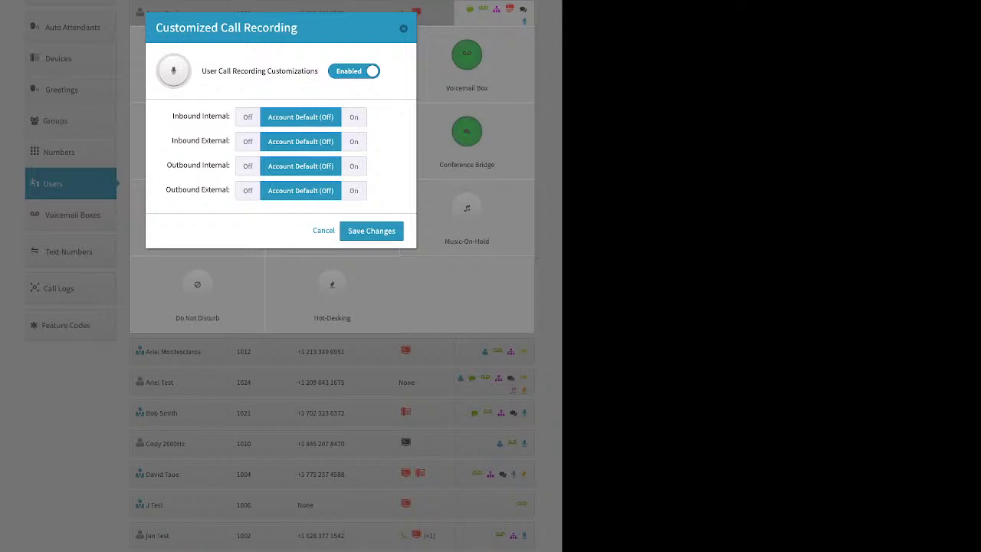
pyautogui.click(353, 116)
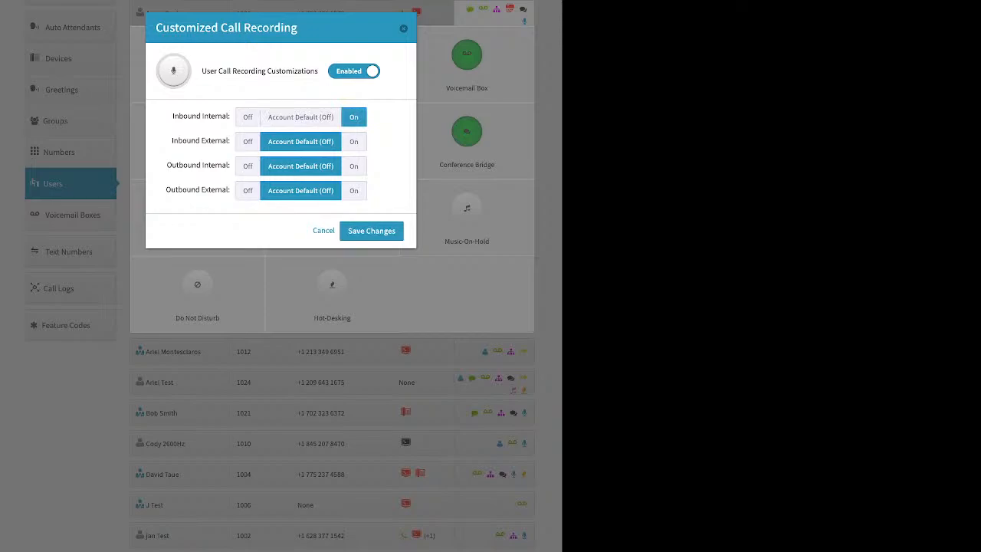
pyautogui.click(247, 117)
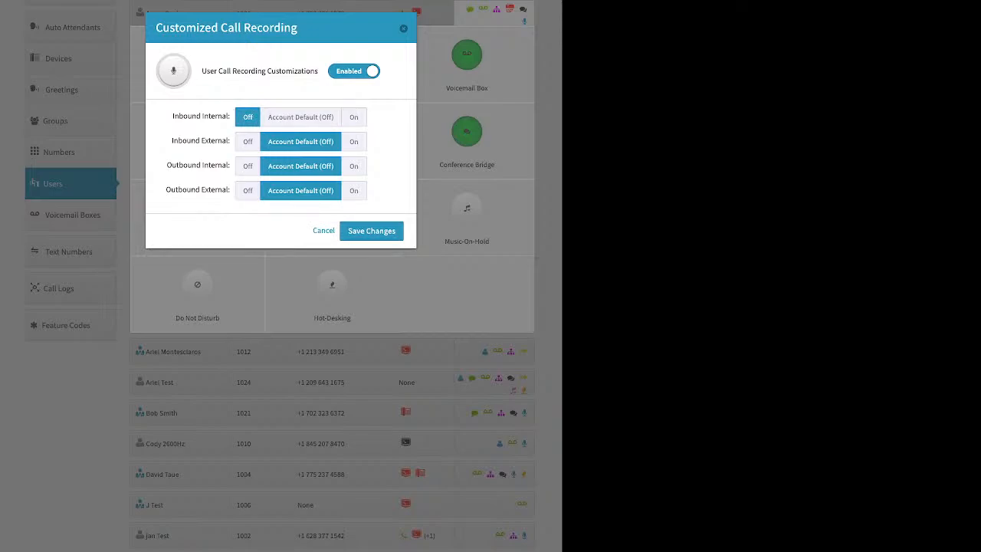
pyautogui.click(353, 141)
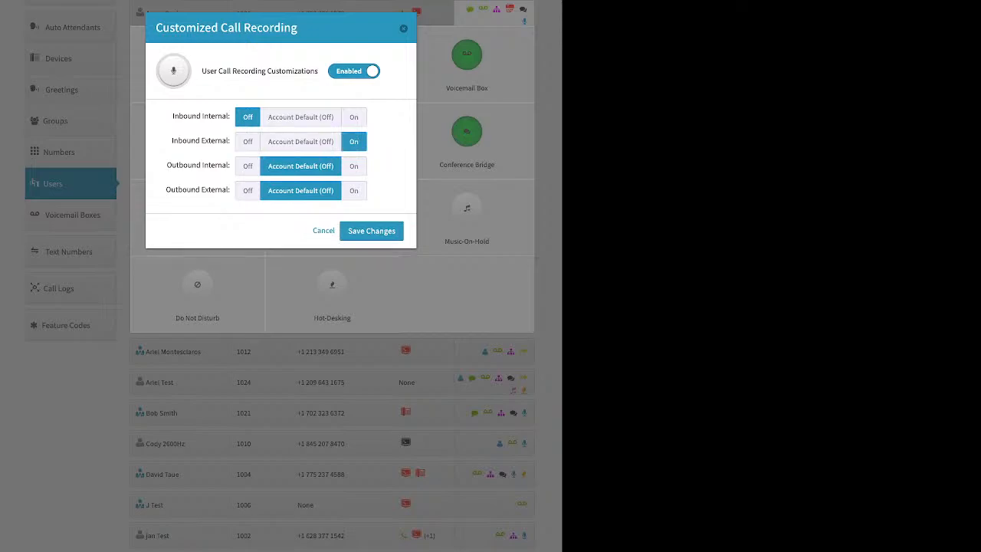
pyautogui.click(248, 167)
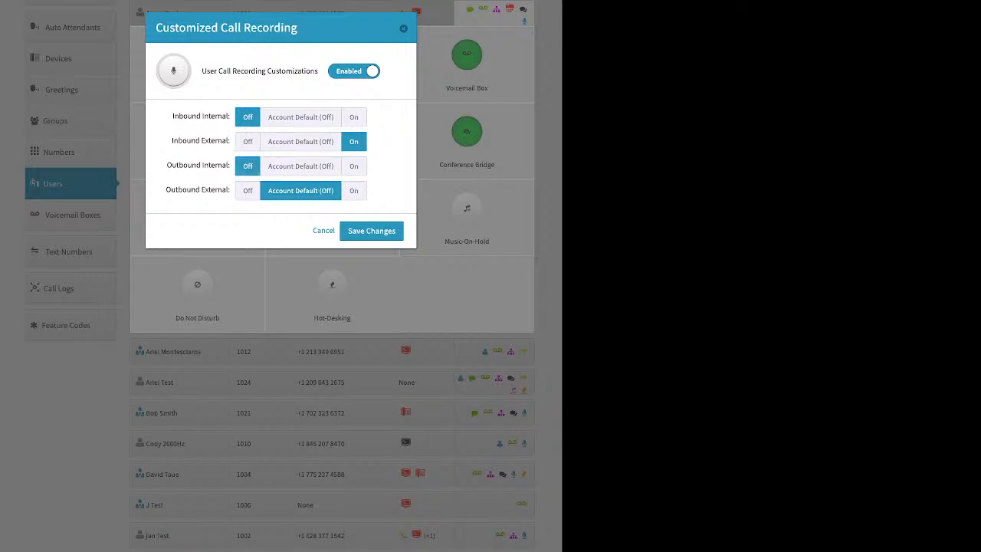
pyautogui.click(354, 190)
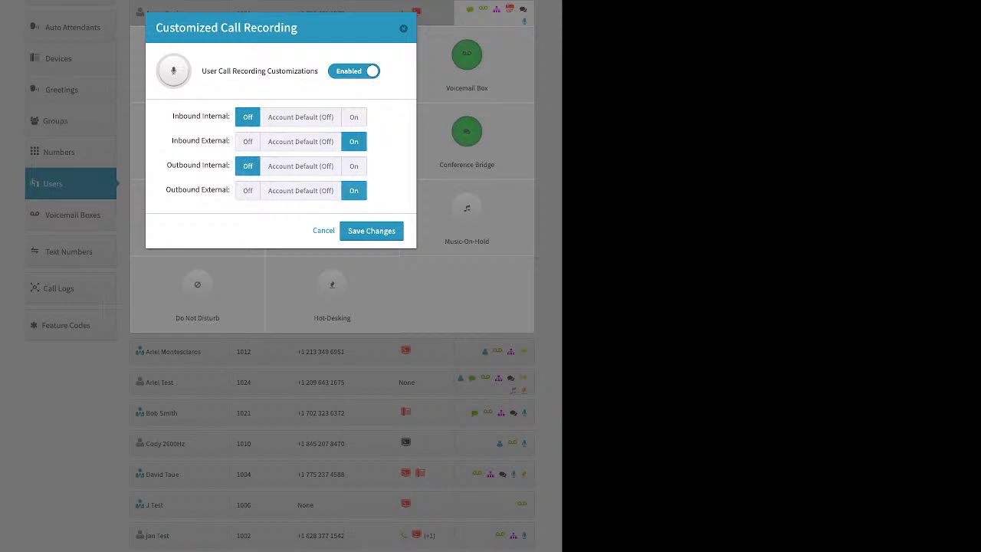
pyautogui.click(371, 230)
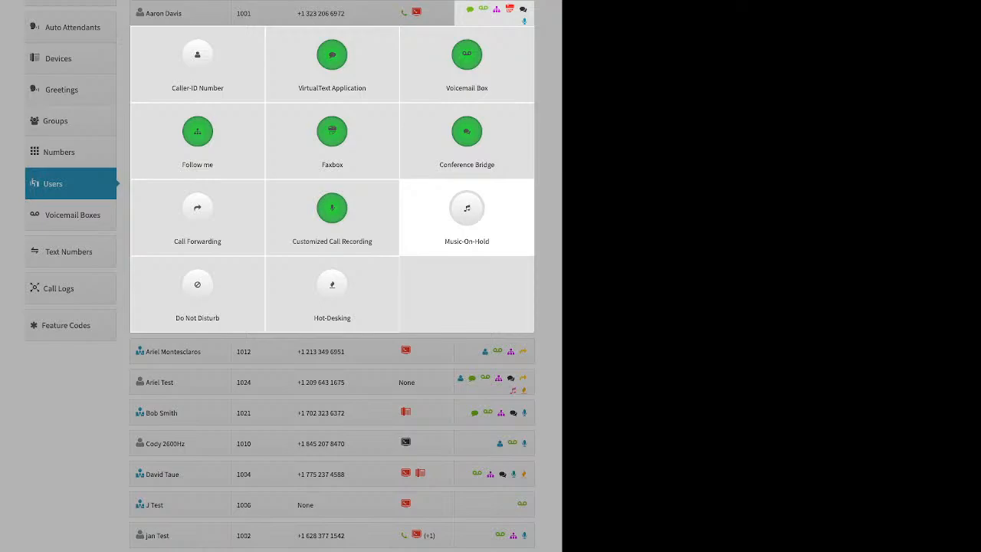
pyautogui.click(467, 214)
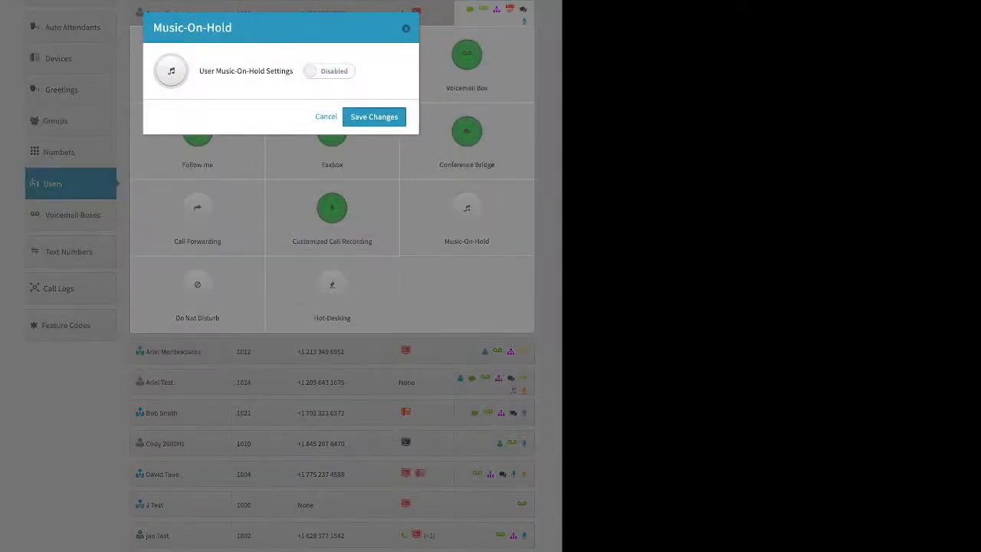
pyautogui.click(328, 71)
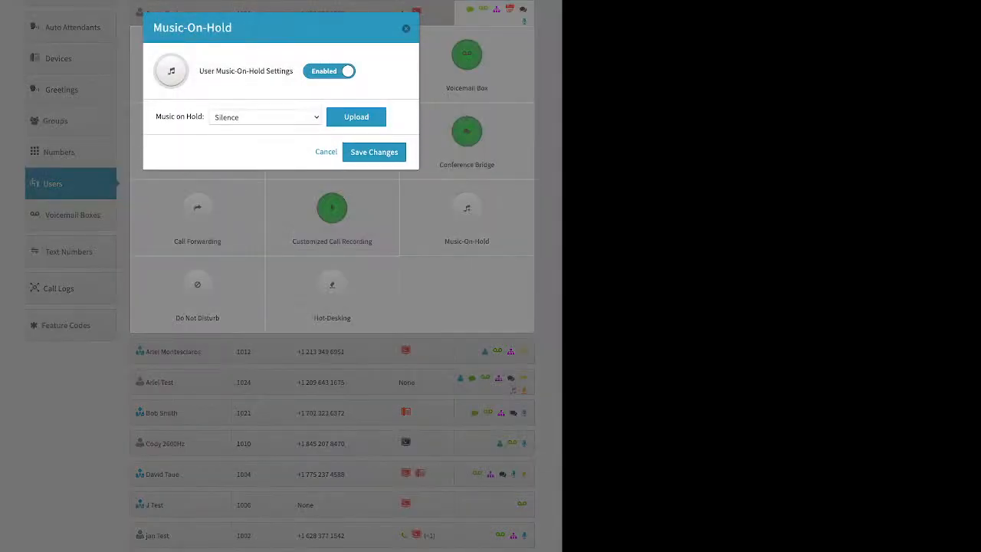
pyautogui.click(356, 116)
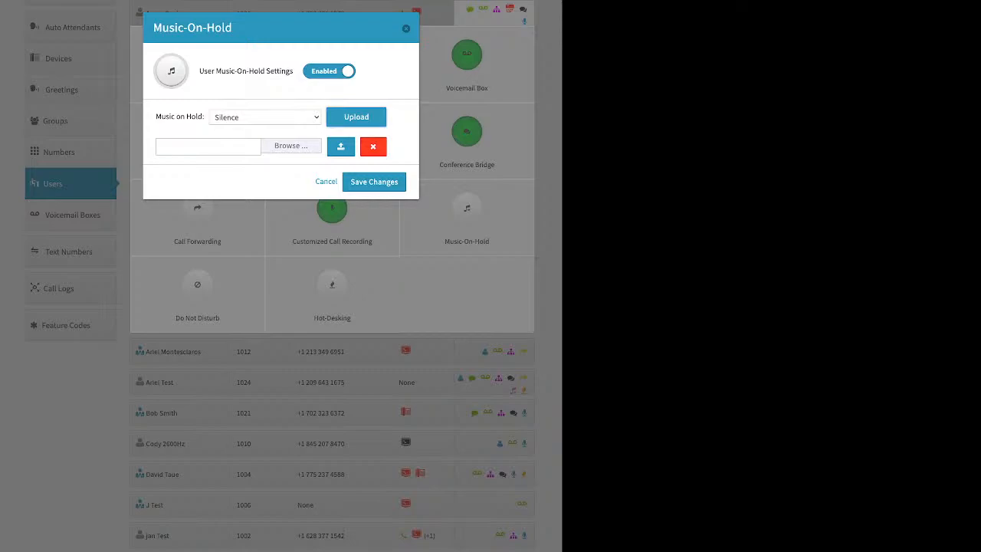
pyautogui.click(406, 29)
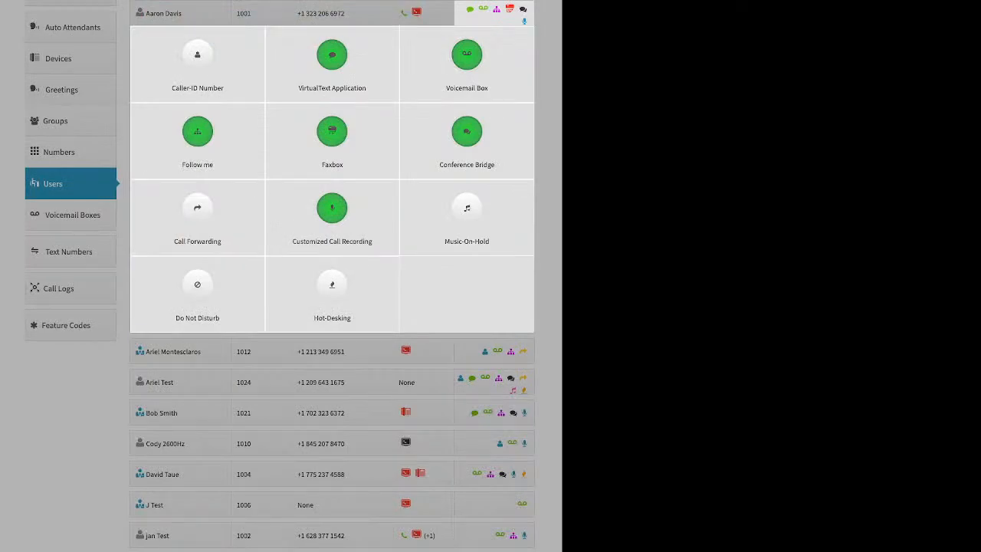
pyautogui.click(197, 291)
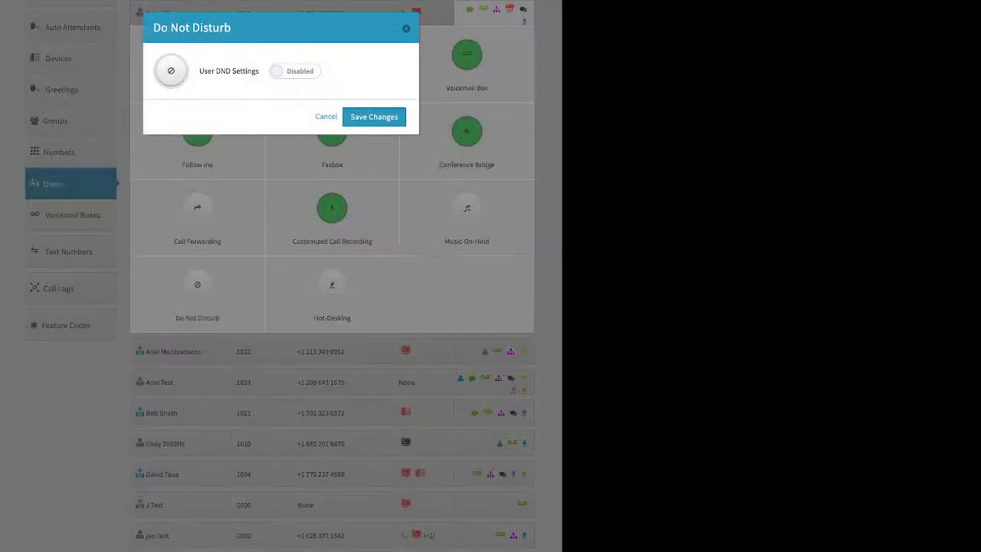
pyautogui.click(295, 72)
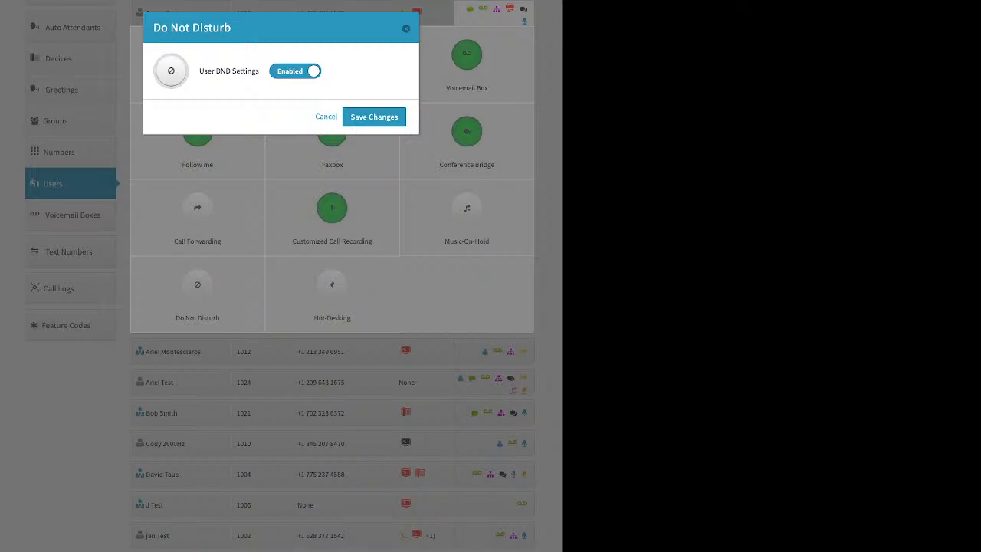
pyautogui.click(326, 117)
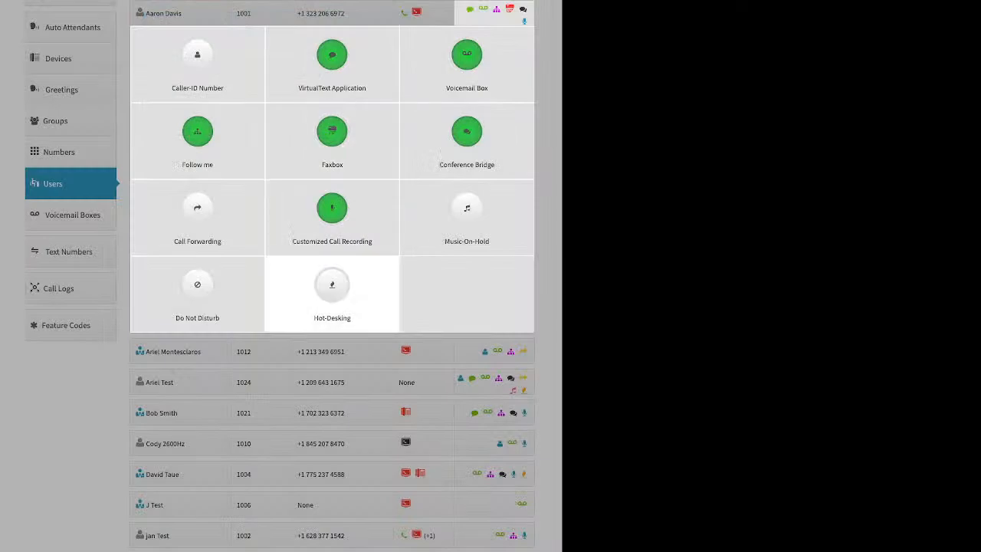
pyautogui.click(332, 291)
# Review the Hot-Desking PIN requirement option, close it unsaved, and go to the Groups page.
pyautogui.click(320, 71)
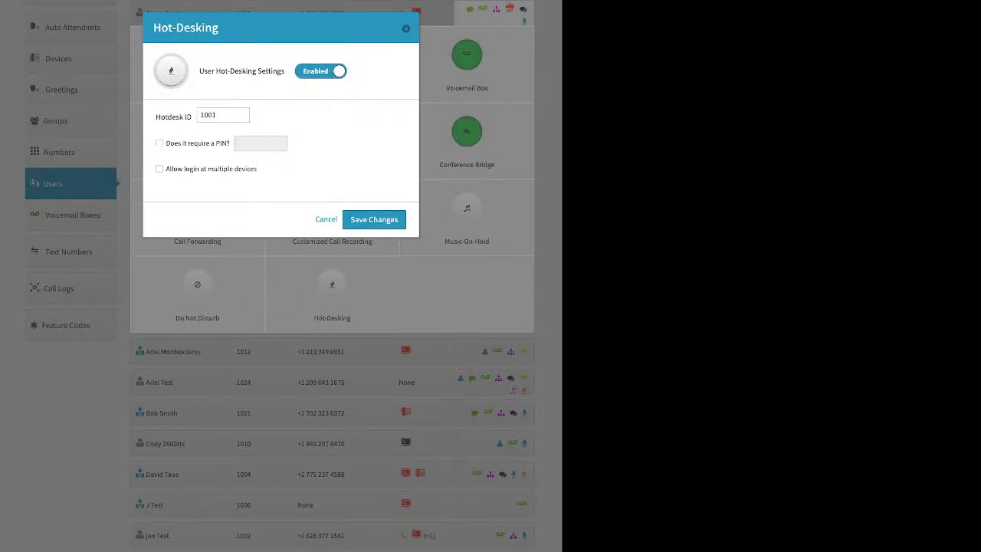
pyautogui.moveTo(170, 144); pyautogui.dragTo(222, 144)
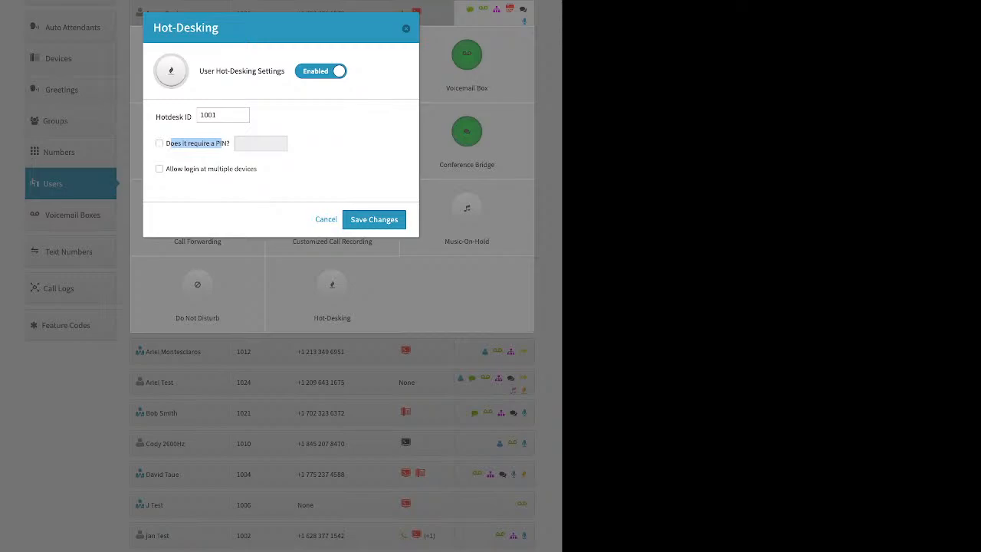
pyautogui.click(221, 155)
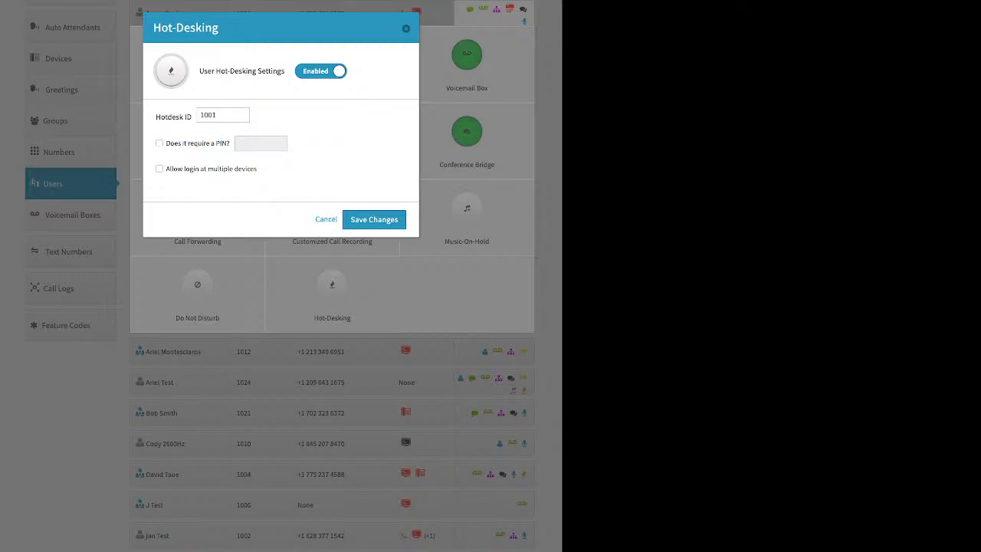
pyautogui.click(406, 28)
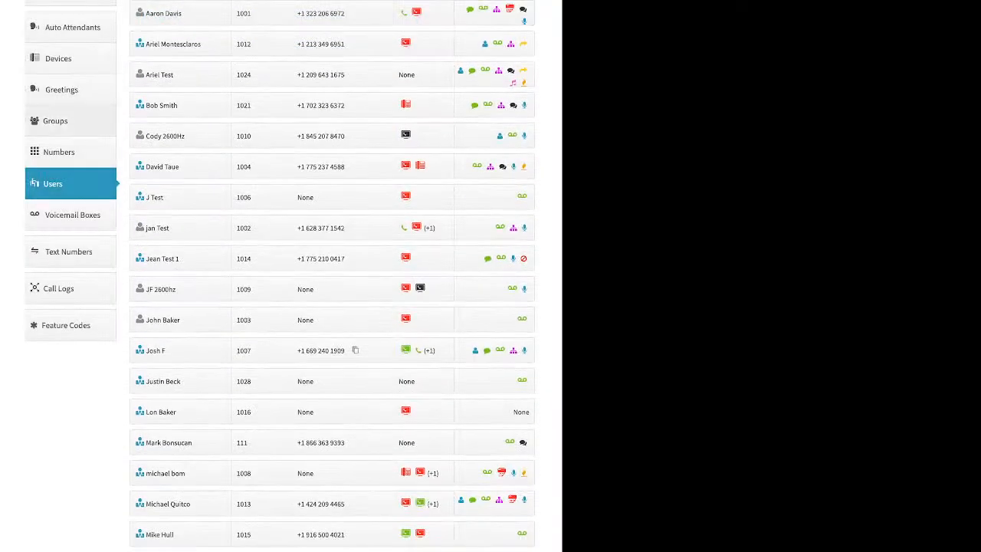
pyautogui.click(55, 120)
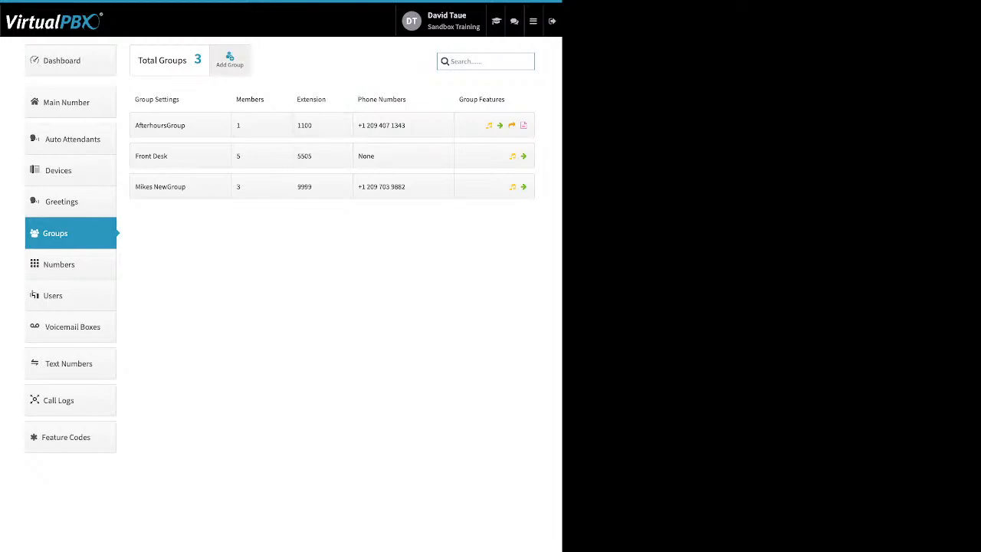
pyautogui.click(229, 60)
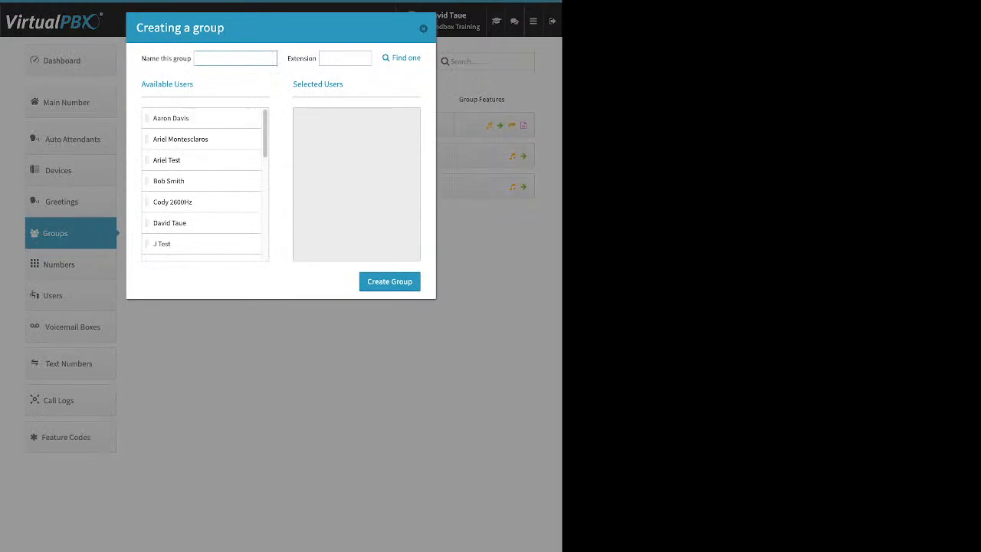
pyautogui.moveTo(150, 59); pyautogui.dragTo(180, 59)
pyautogui.moveTo(287, 59); pyautogui.dragTo(312, 59)
pyautogui.moveTo(181, 139); pyautogui.dragTo(333, 139)
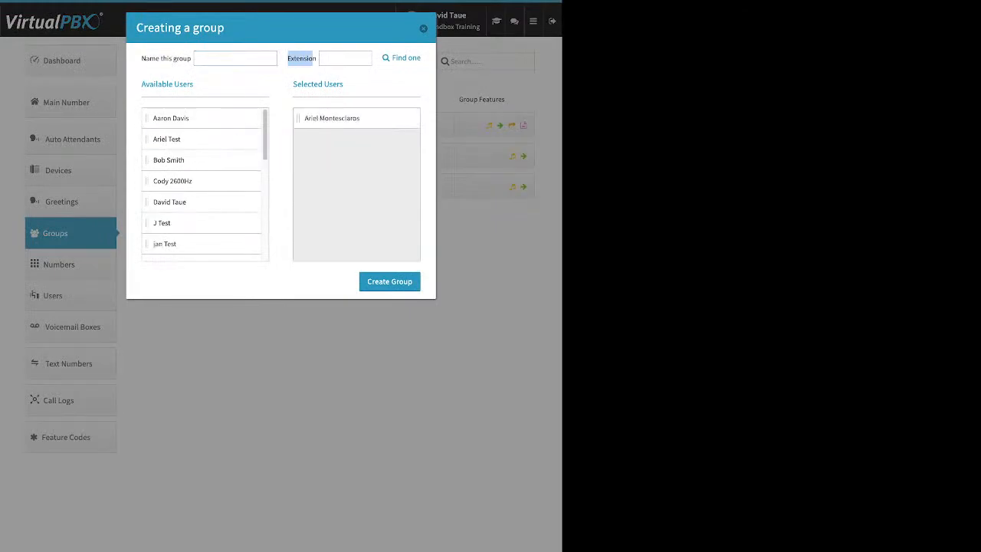
pyautogui.moveTo(170, 118); pyautogui.dragTo(333, 121)
pyautogui.moveTo(171, 159); pyautogui.dragTo(332, 140)
pyautogui.moveTo(164, 201); pyautogui.dragTo(332, 161)
pyautogui.moveTo(165, 222); pyautogui.dragTo(332, 182)
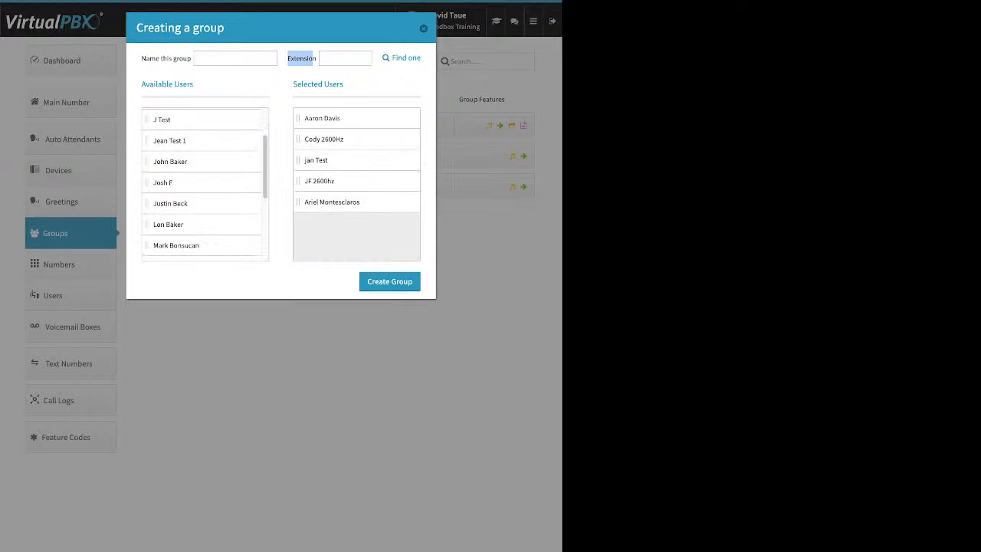
pyautogui.click(423, 28)
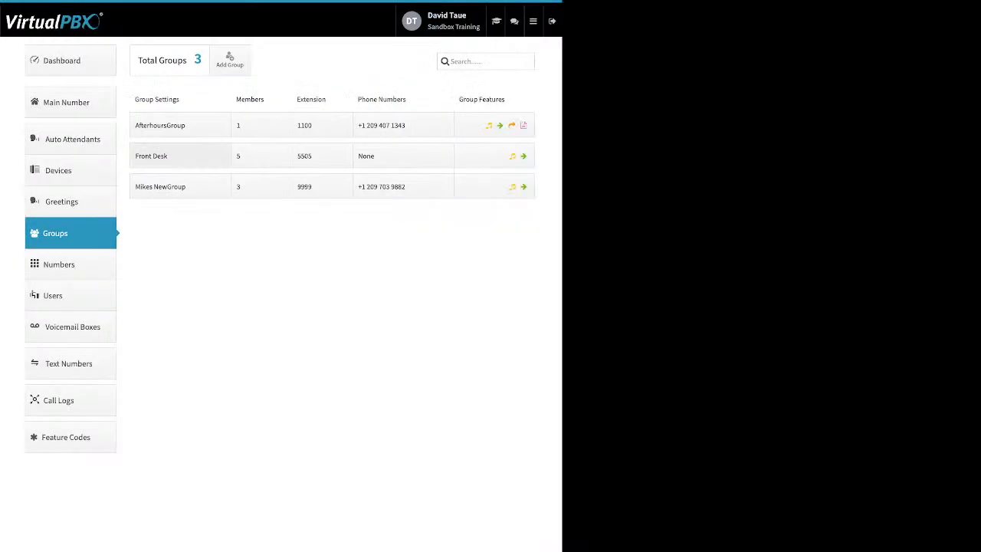
pyautogui.click(180, 155)
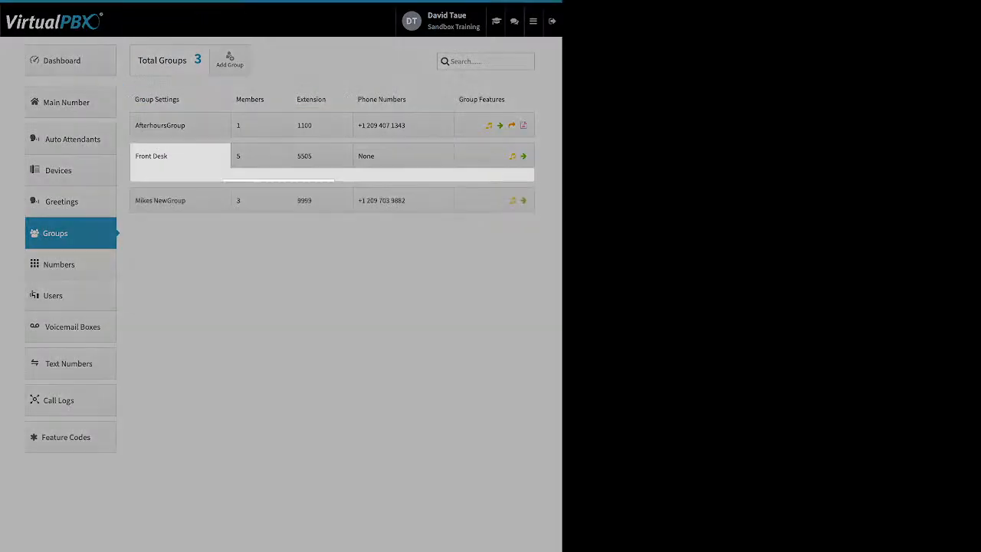
pyautogui.doubleClick(203, 187)
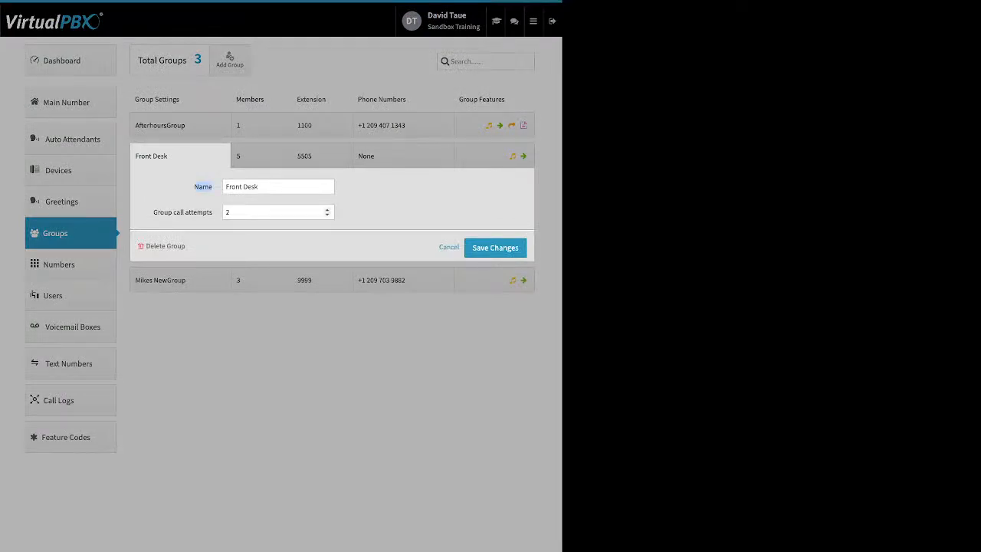
pyautogui.click(278, 212)
pyautogui.tripleClick(182, 213)
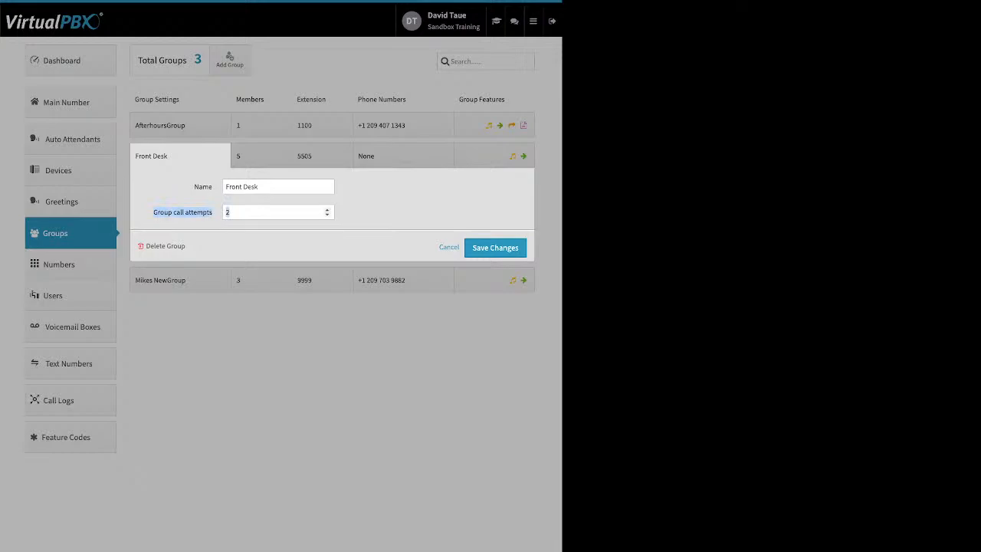
pyautogui.doubleClick(327, 209)
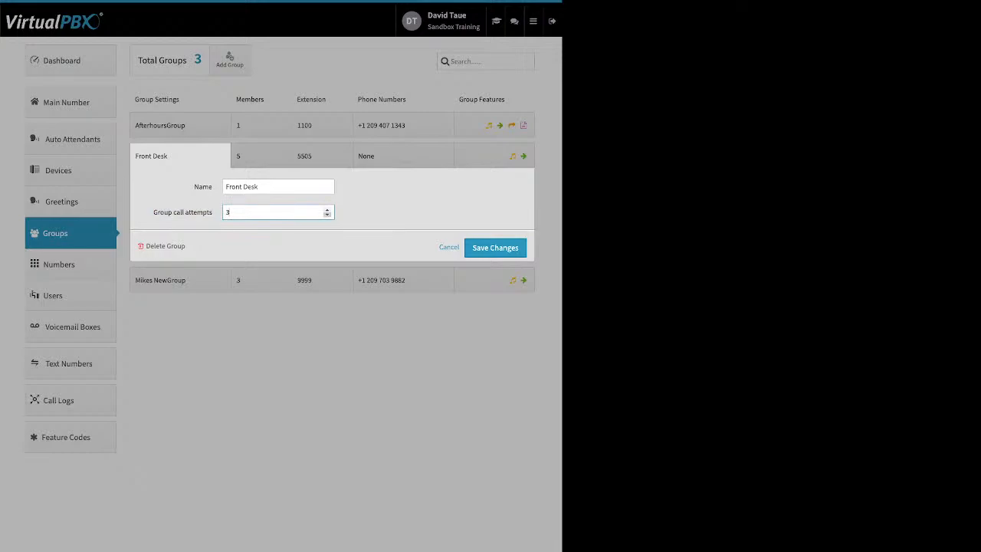
pyautogui.click(327, 215)
pyautogui.moveTo(194, 246); pyautogui.dragTo(156, 246)
pyautogui.click(193, 246)
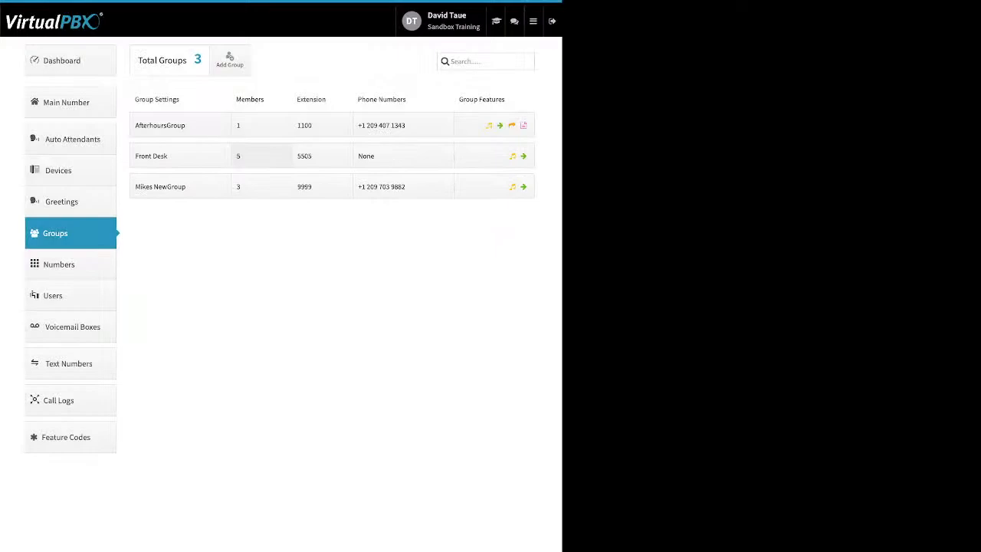
# Show Front Desk members' ring timing and distribute the 120-second total ring time equally.
pyautogui.click(261, 156)
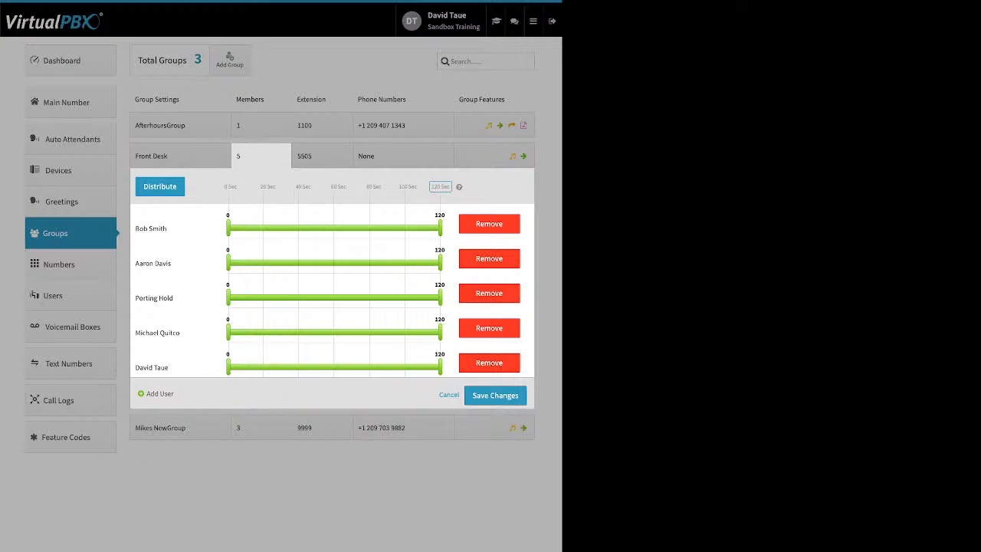
pyautogui.moveTo(153, 263)
pyautogui.mouseDown()
pyautogui.moveTo(115, 252)
pyautogui.moveTo(146, 256)
pyautogui.mouseUp()
pyautogui.click(441, 187)
pyautogui.click(160, 187)
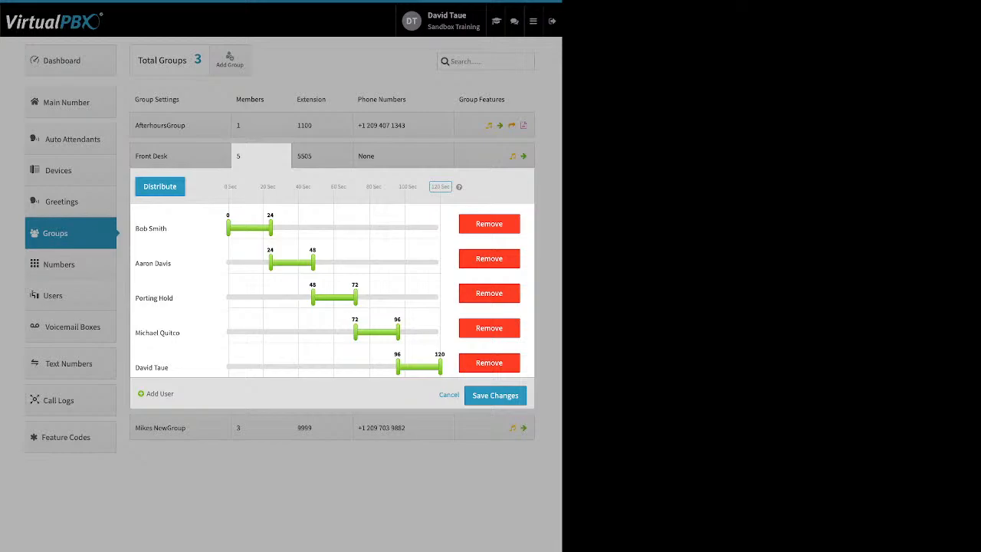
pyautogui.moveTo(271, 262); pyautogui.dragTo(229, 262)
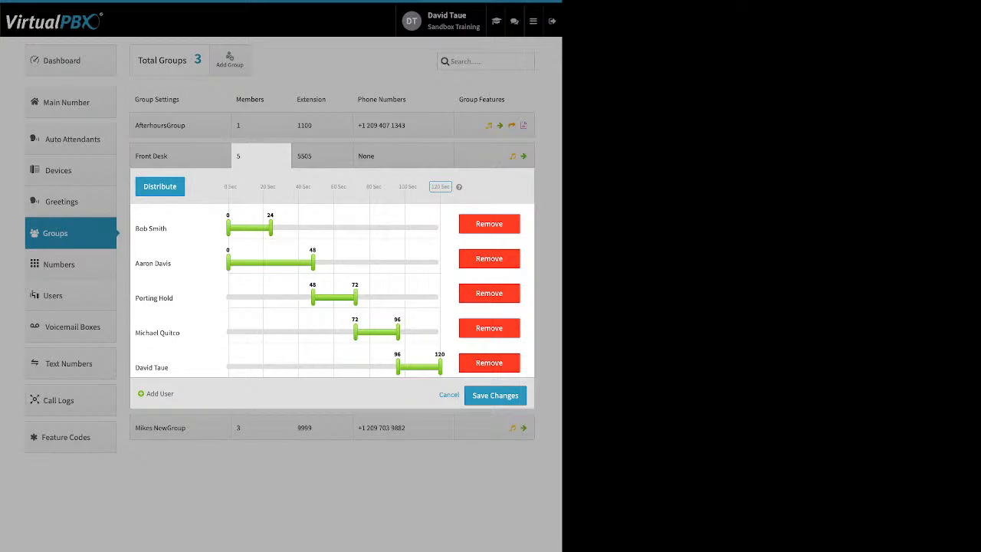
pyautogui.moveTo(312, 298); pyautogui.dragTo(228, 297)
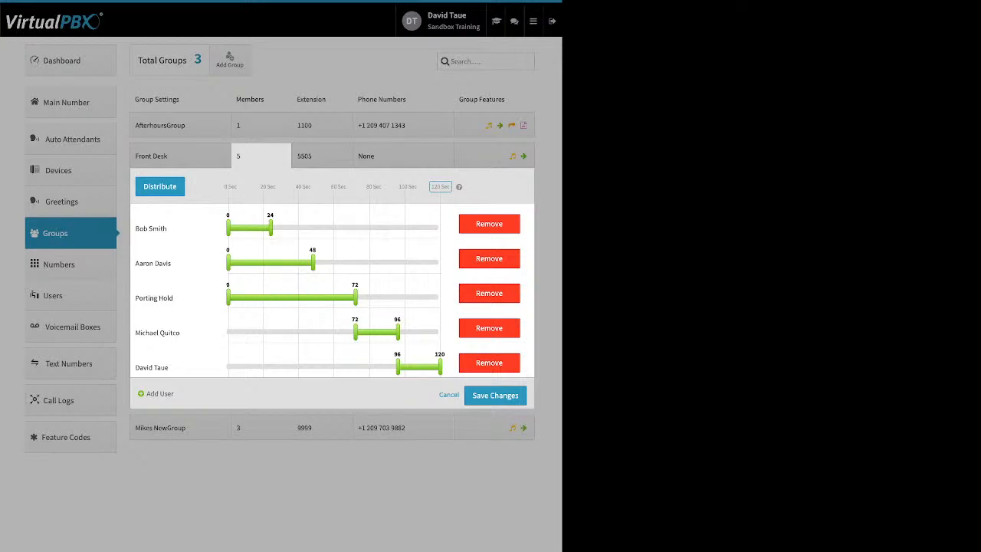
pyautogui.moveTo(355, 332); pyautogui.dragTo(318, 332)
pyautogui.moveTo(397, 332); pyautogui.dragTo(426, 331)
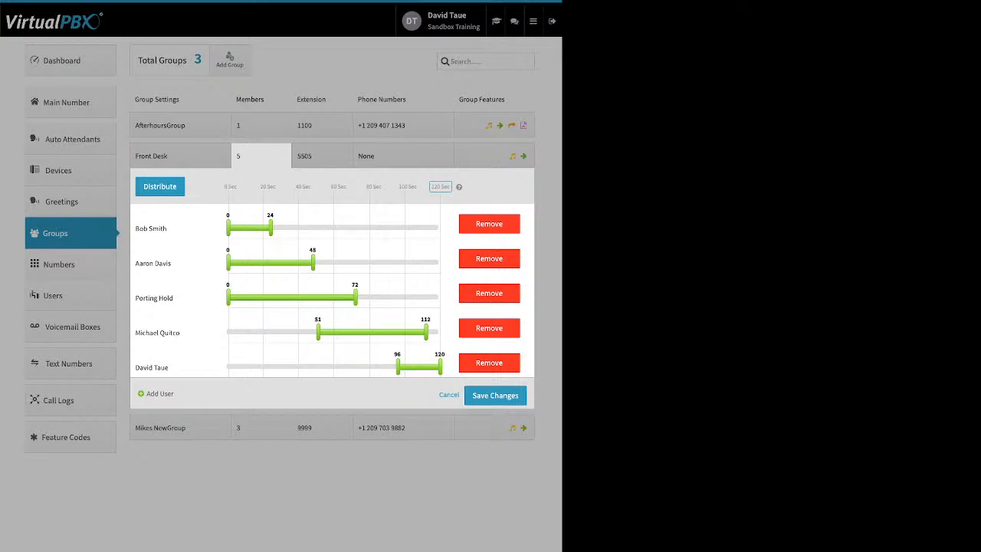
pyautogui.moveTo(151, 367); pyautogui.dragTo(152, 228)
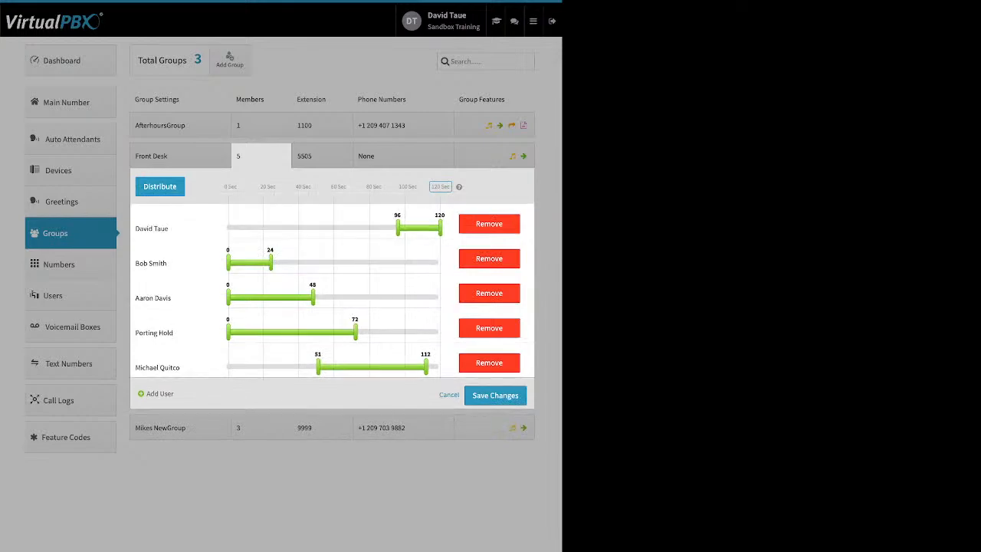
pyautogui.moveTo(151, 263); pyautogui.dragTo(151, 367)
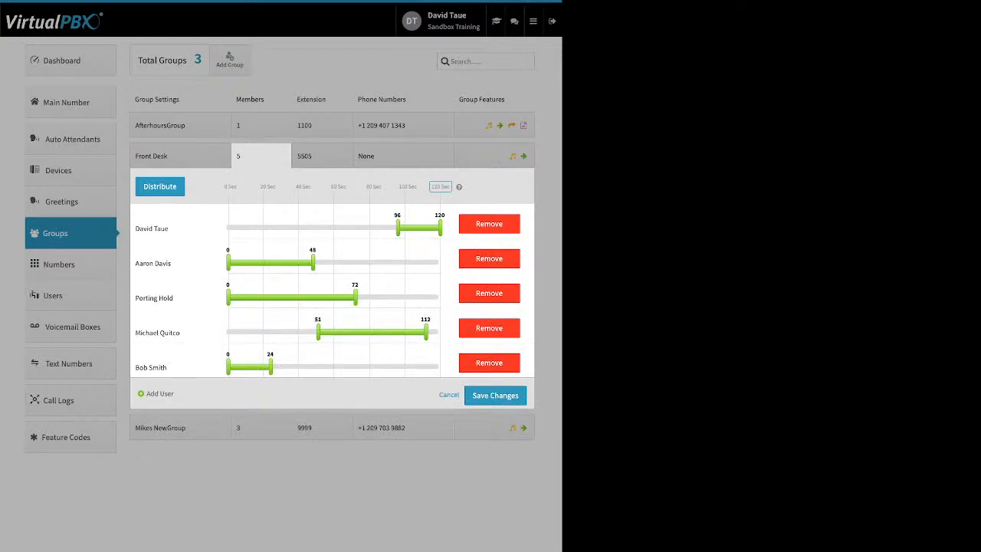
pyautogui.click(159, 187)
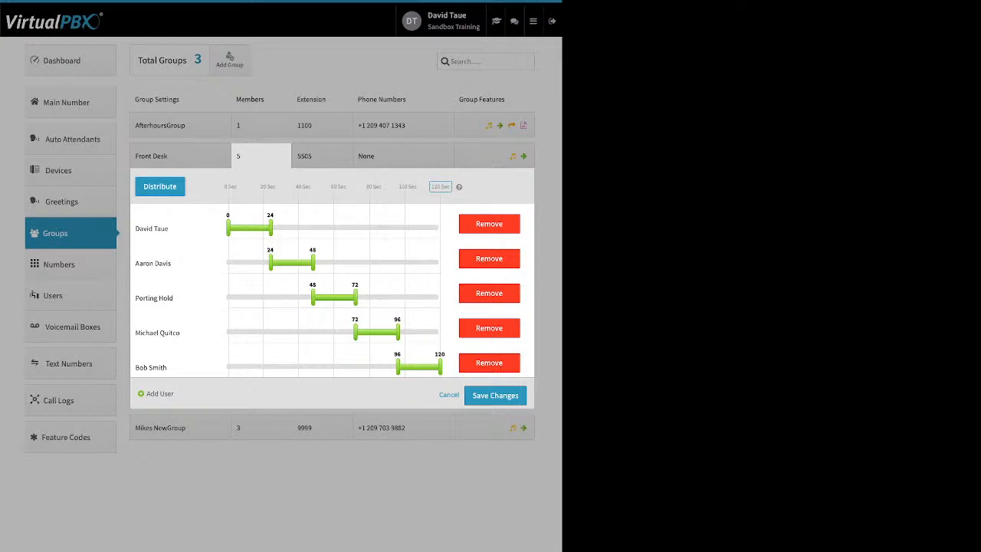
pyautogui.moveTo(270, 228); pyautogui.dragTo(392, 227)
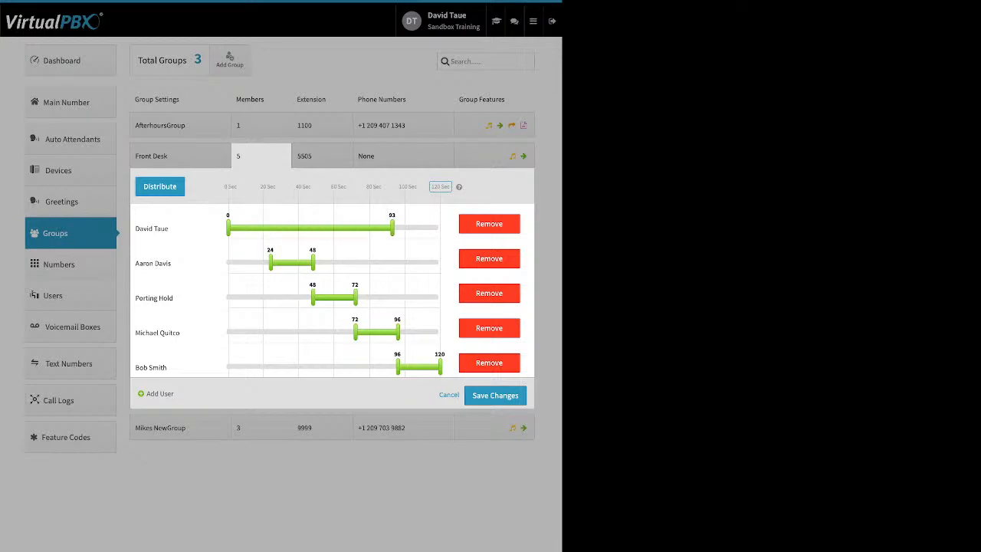
pyautogui.moveTo(269, 263); pyautogui.dragTo(236, 263)
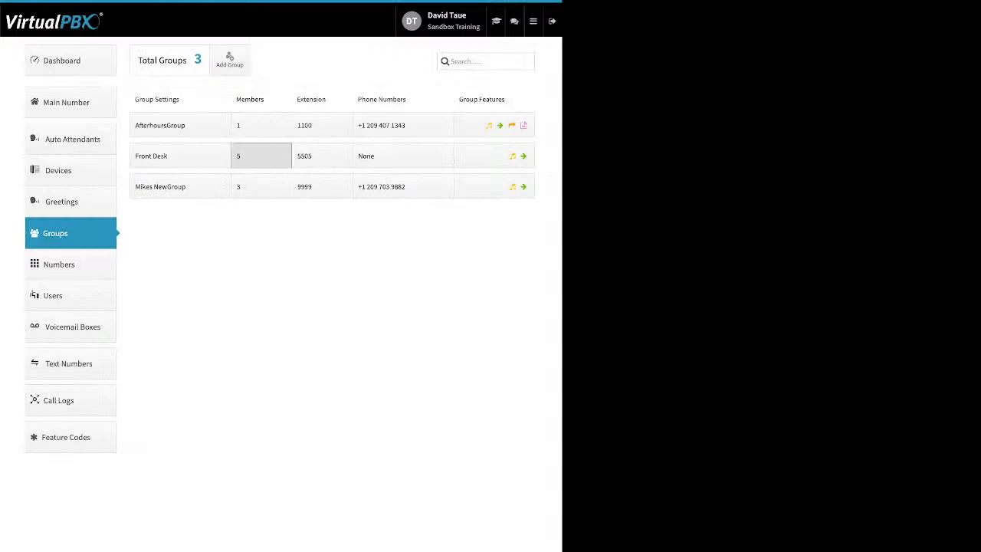
pyautogui.click(261, 156)
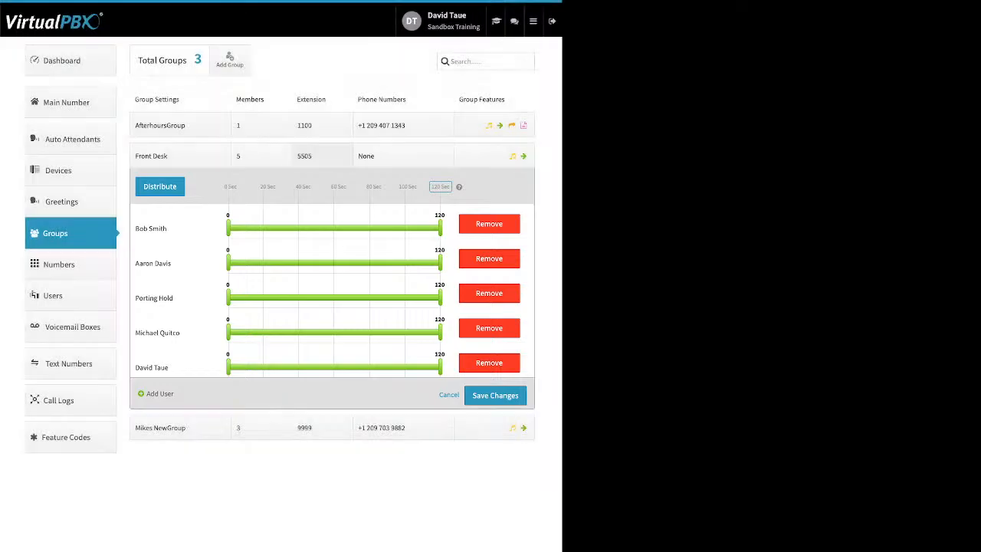
# Open Front Desk's extension 5505 settings and AfterhoursGroup's phone numbers, cancelling both without changes.
pyautogui.click(322, 156)
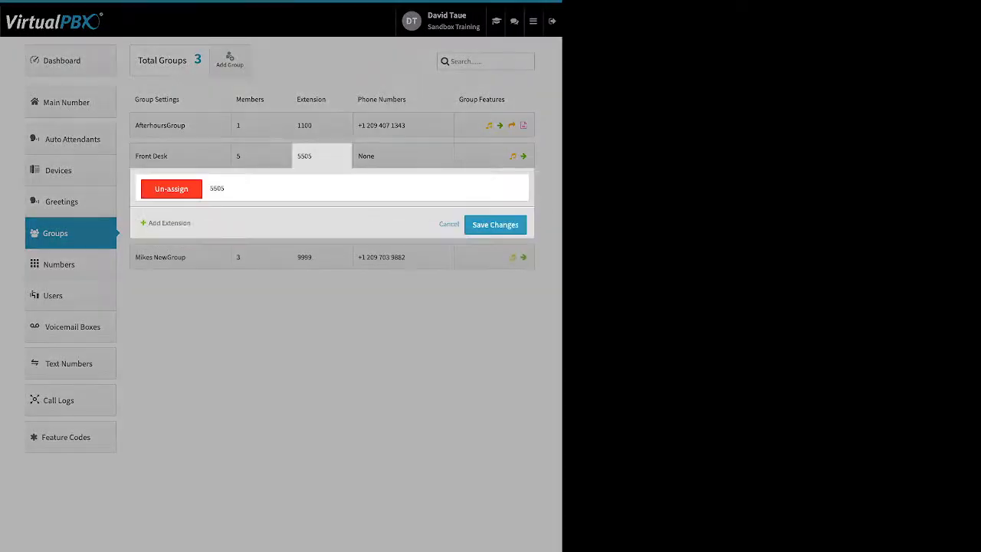
pyautogui.click(170, 223)
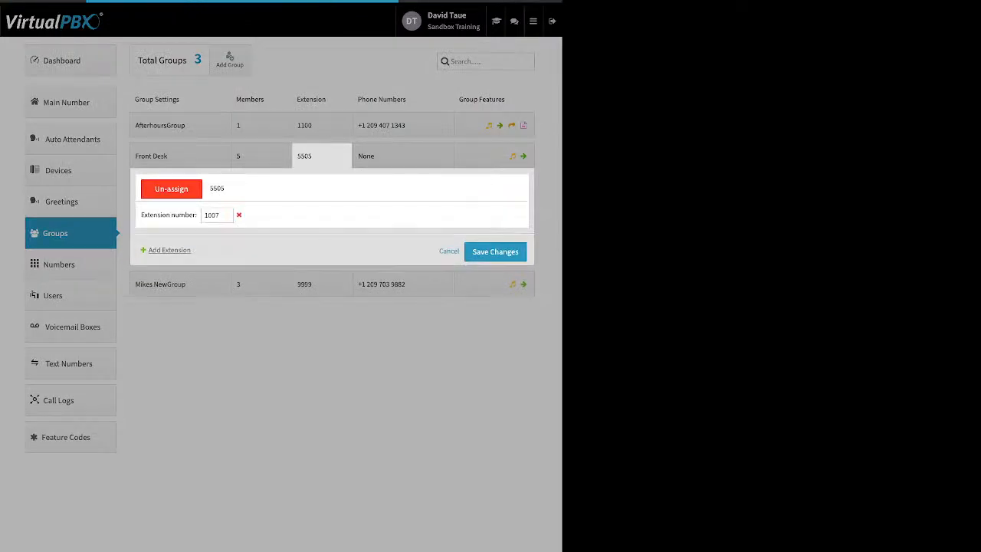
pyautogui.click(449, 251)
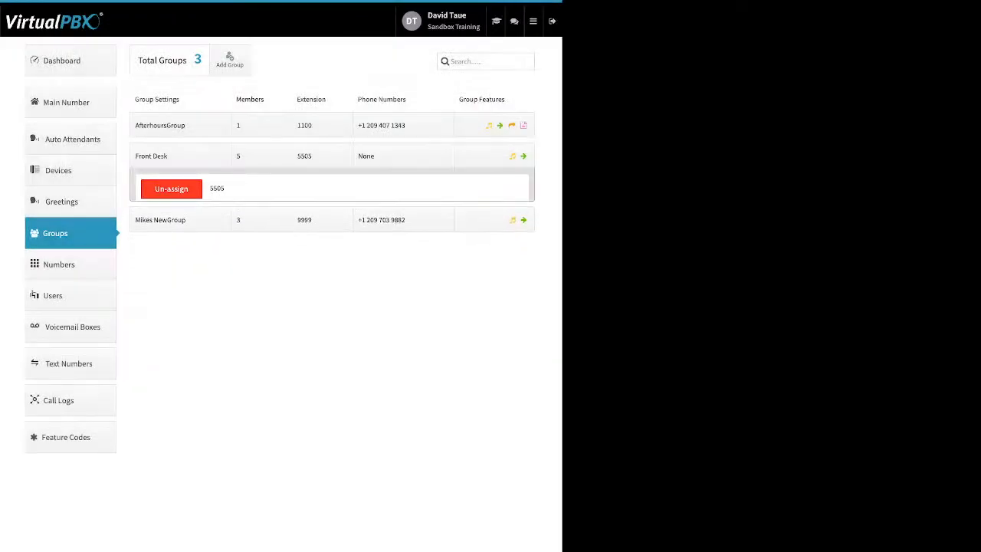
pyautogui.click(381, 125)
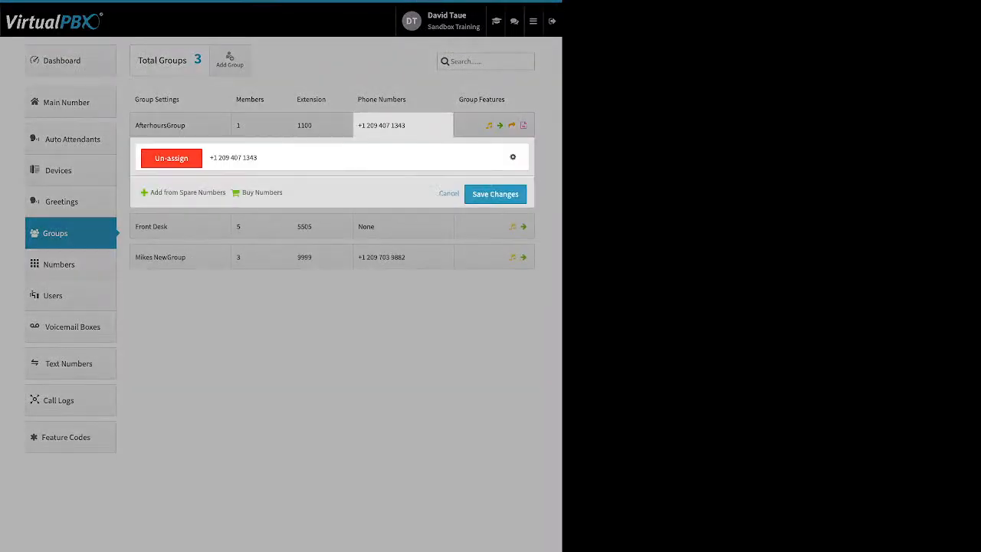
pyautogui.click(381, 125)
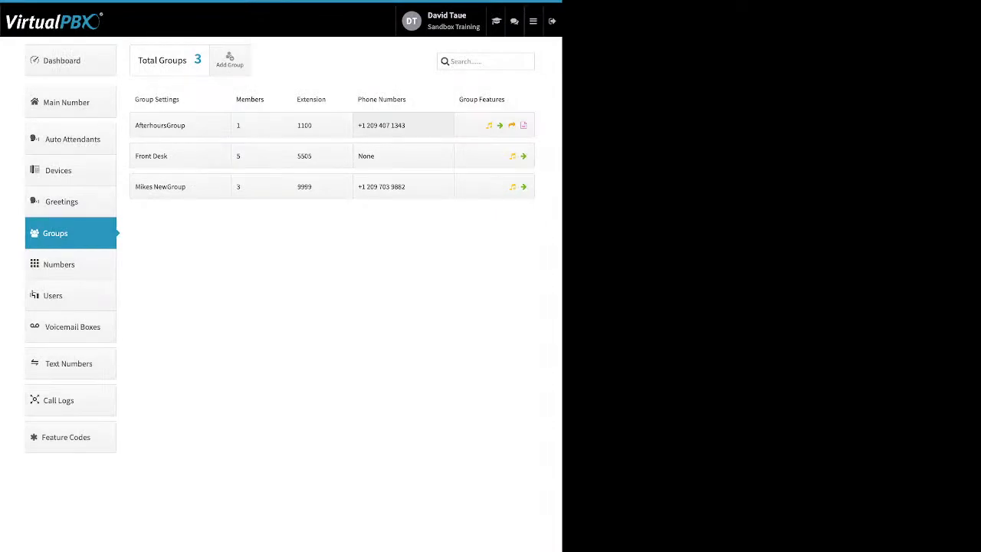
# Expand AfterhoursGroup's features, view its Dontworrybehappy.mp3 ringback settings, and close them.
pyautogui.click(494, 125)
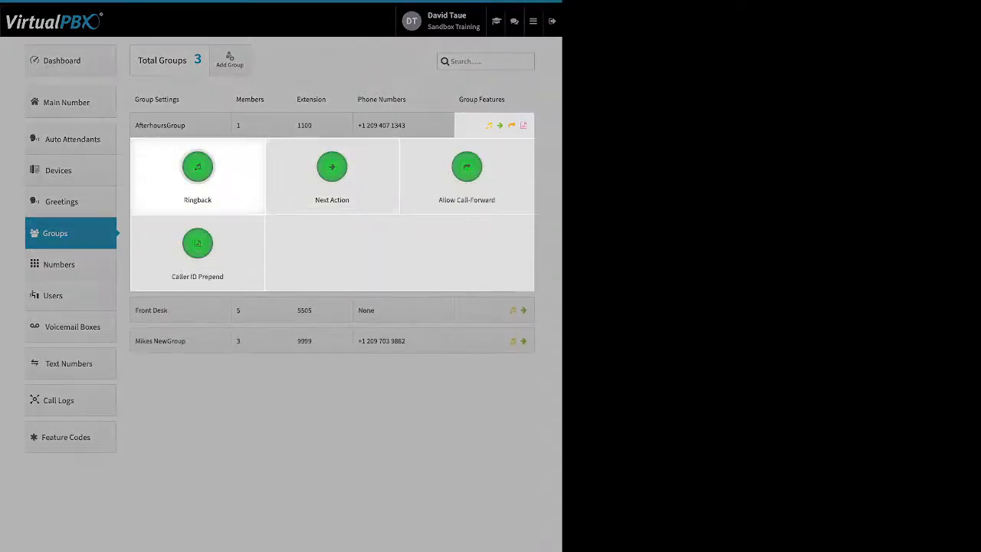
pyautogui.click(197, 167)
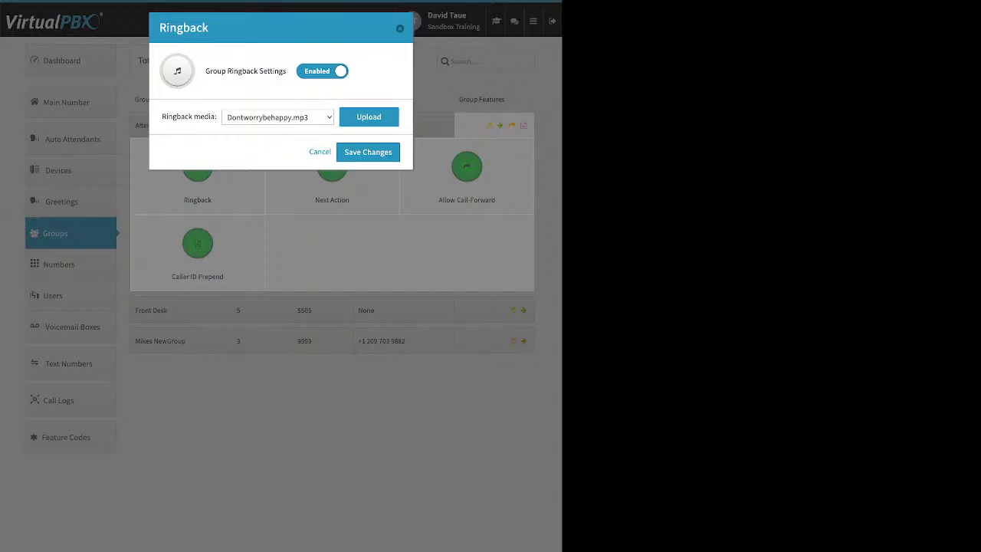
pyautogui.click(368, 151)
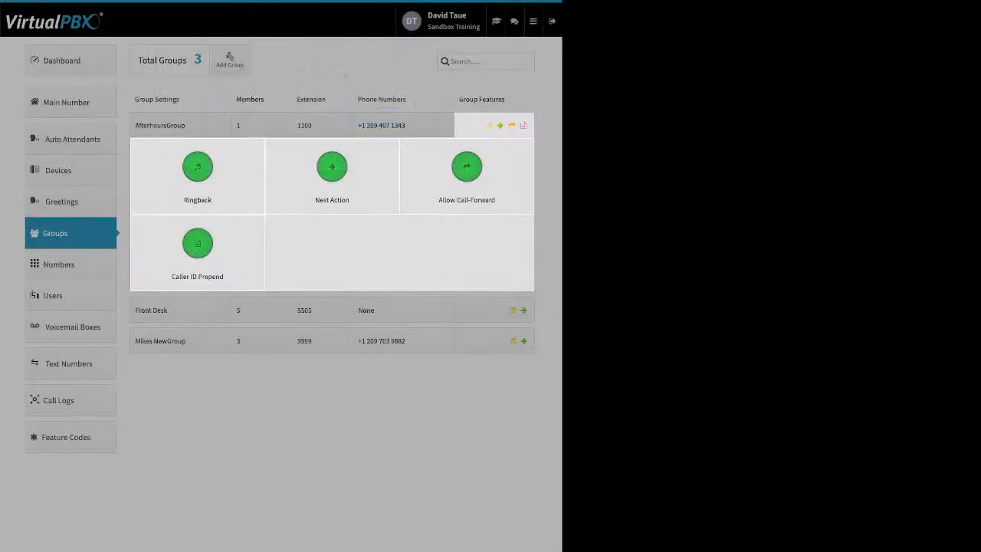
pyautogui.click(367, 152)
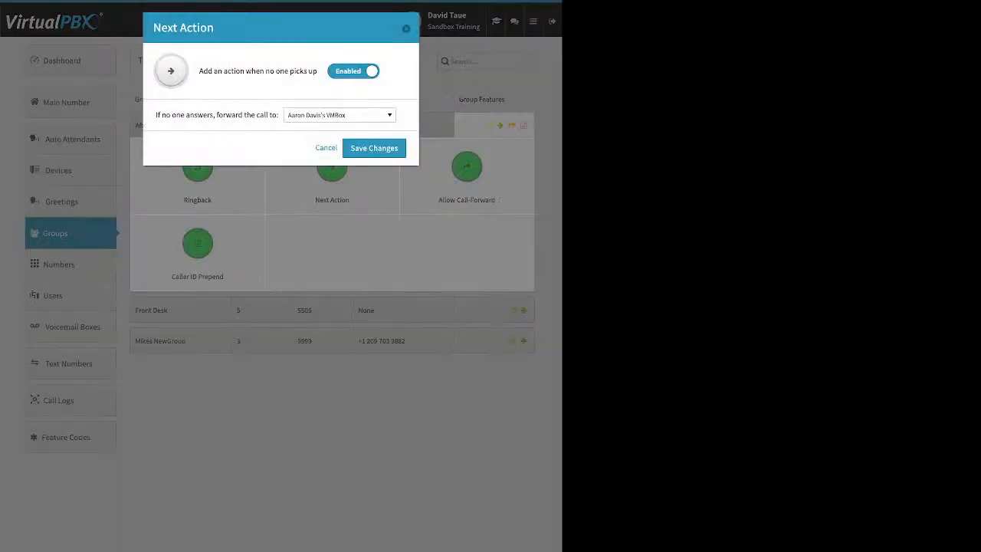
pyautogui.moveTo(245, 71); pyautogui.dragTo(296, 71)
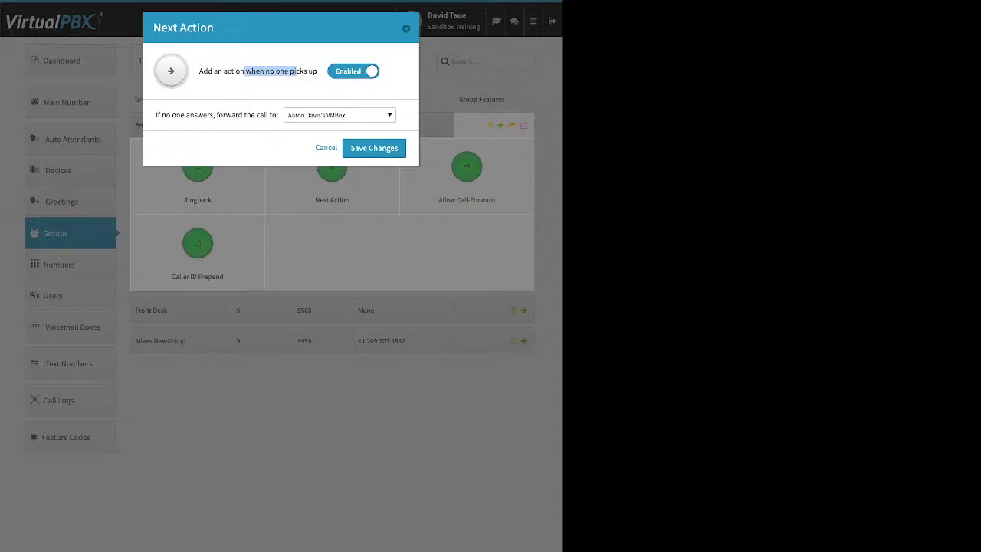
pyautogui.click(296, 71)
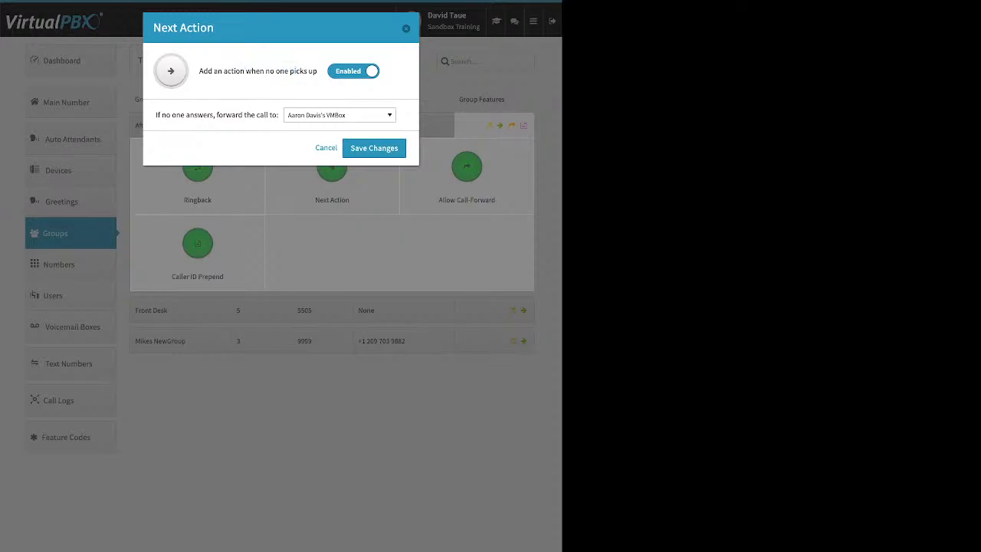
pyautogui.click(339, 115)
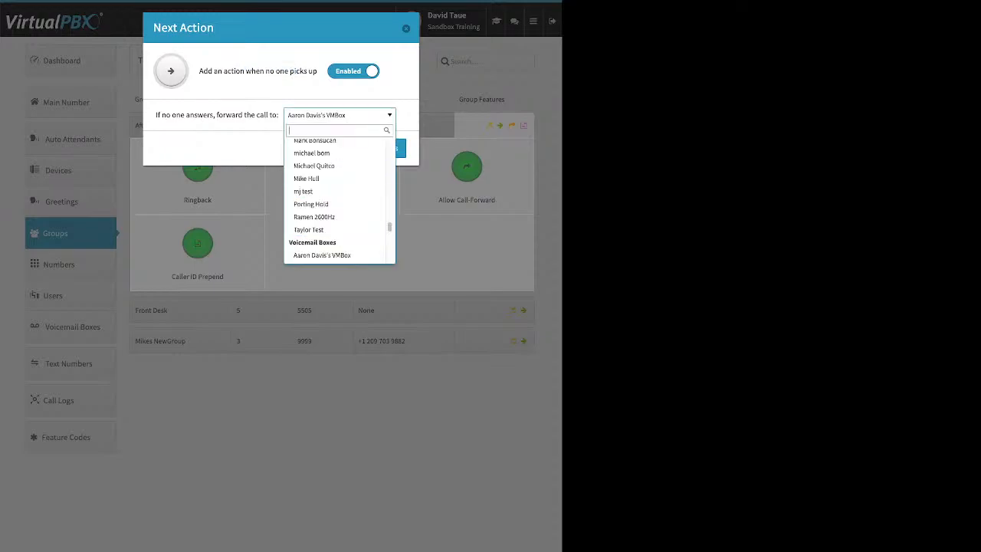
pyautogui.scroll(10, 337, 234)
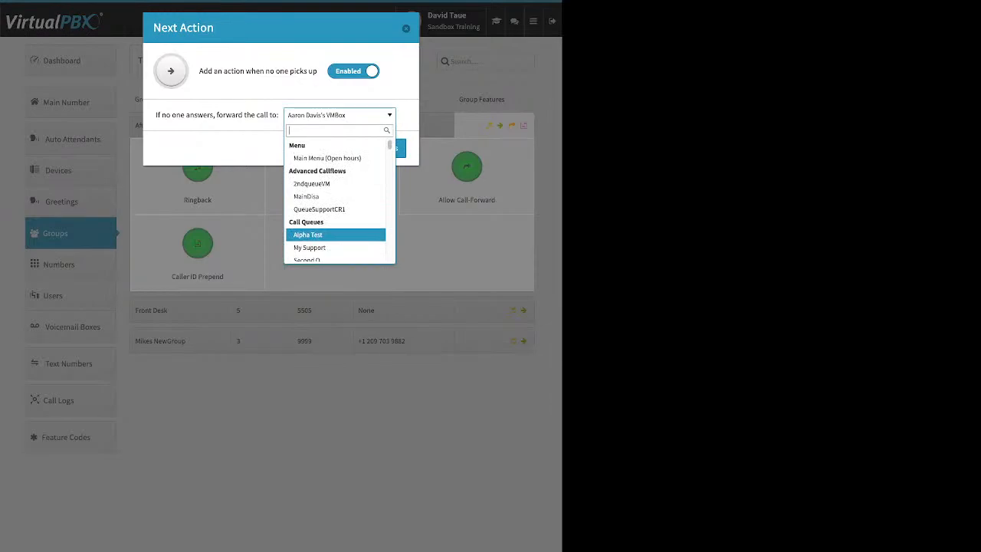
pyautogui.scroll(-10, 337, 238)
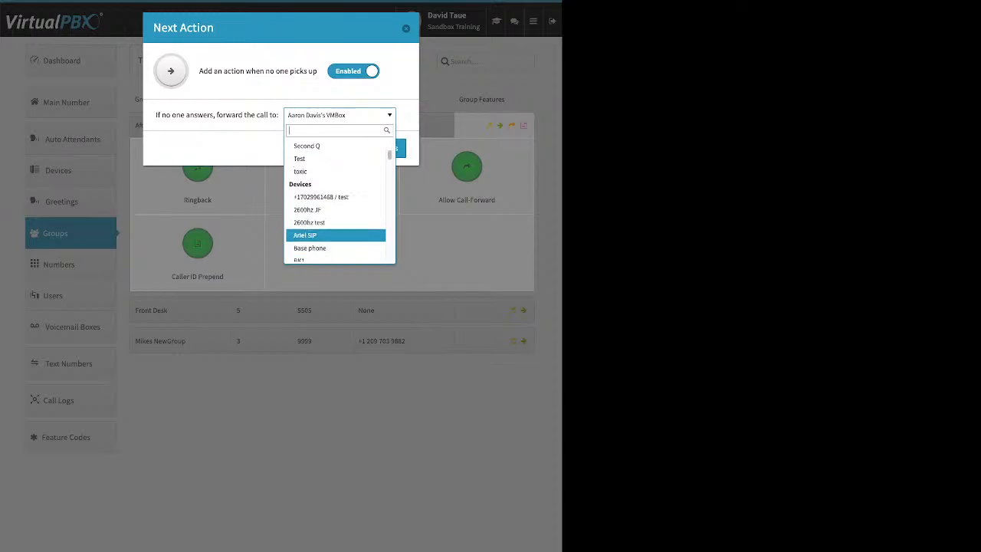
pyautogui.scroll(-8, 337, 237)
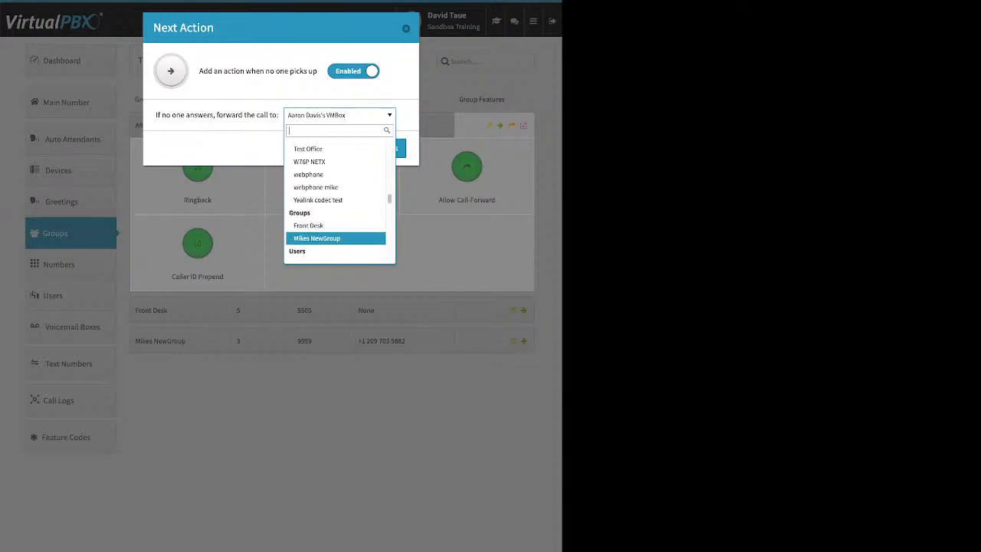
pyautogui.scroll(-10, 337, 238)
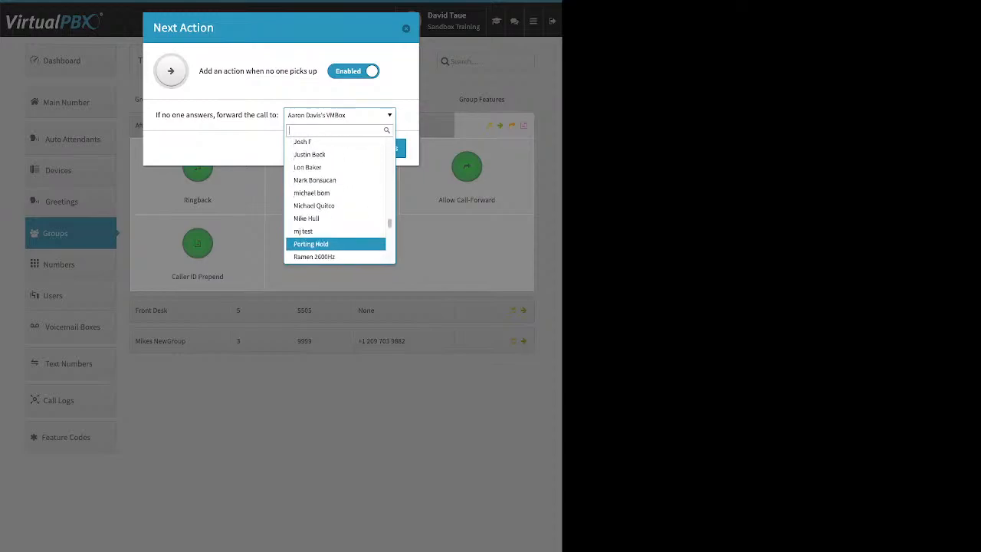
pyautogui.scroll(-2, 337, 237)
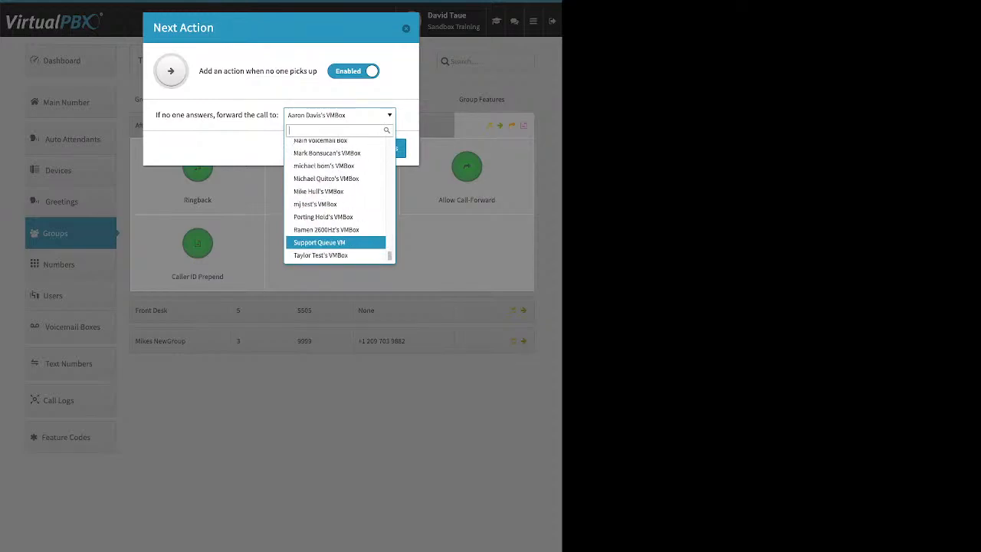
pyautogui.scroll(7, 337, 238)
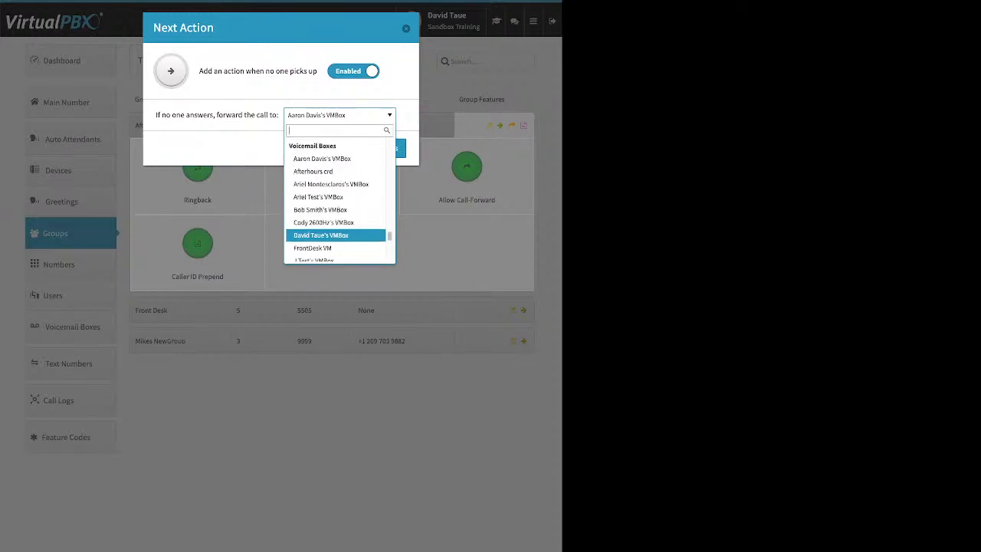
pyautogui.scroll(2, 337, 238)
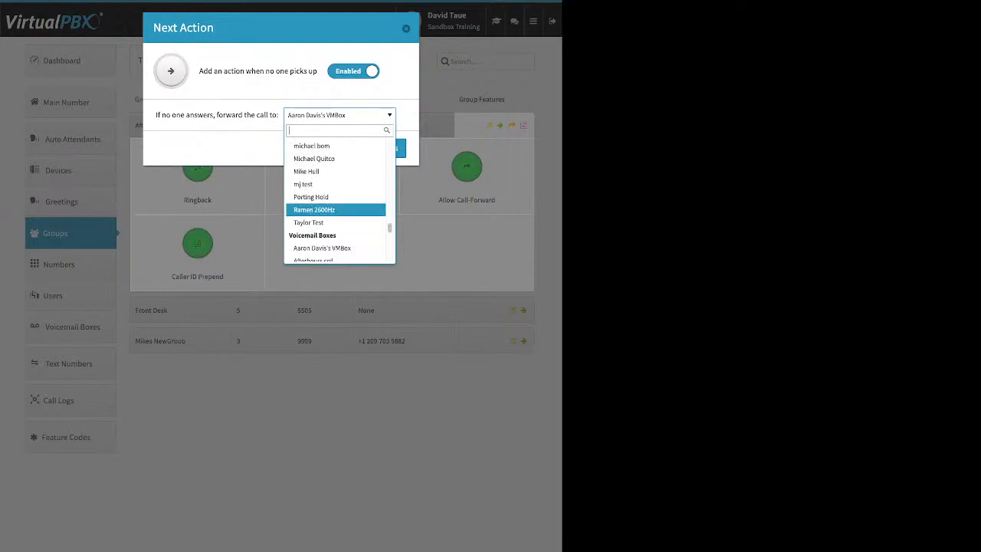
pyautogui.scroll(1, 337, 208)
pyautogui.scroll(2, 337, 210)
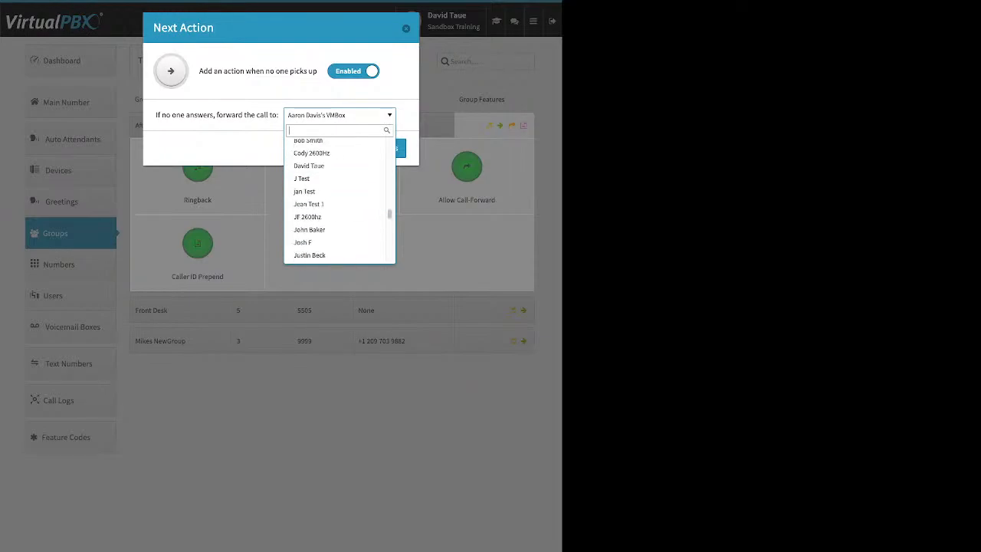
pyautogui.click(406, 29)
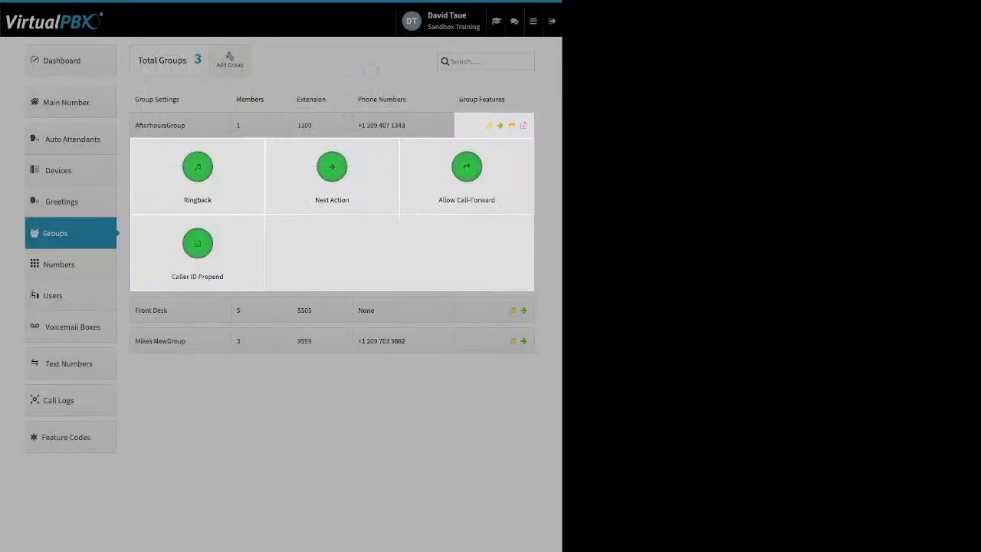
# View AfterhoursGroup's Allow Call-Forward and Caller ID Prepend (name prefix 'test') unchanged, then collapse the row.
pyautogui.click(466, 172)
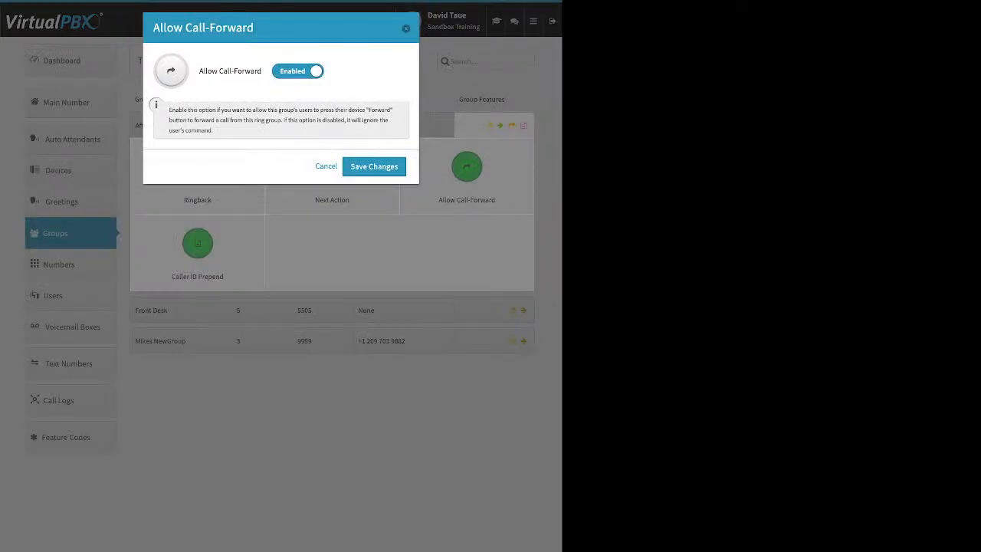
pyautogui.click(326, 166)
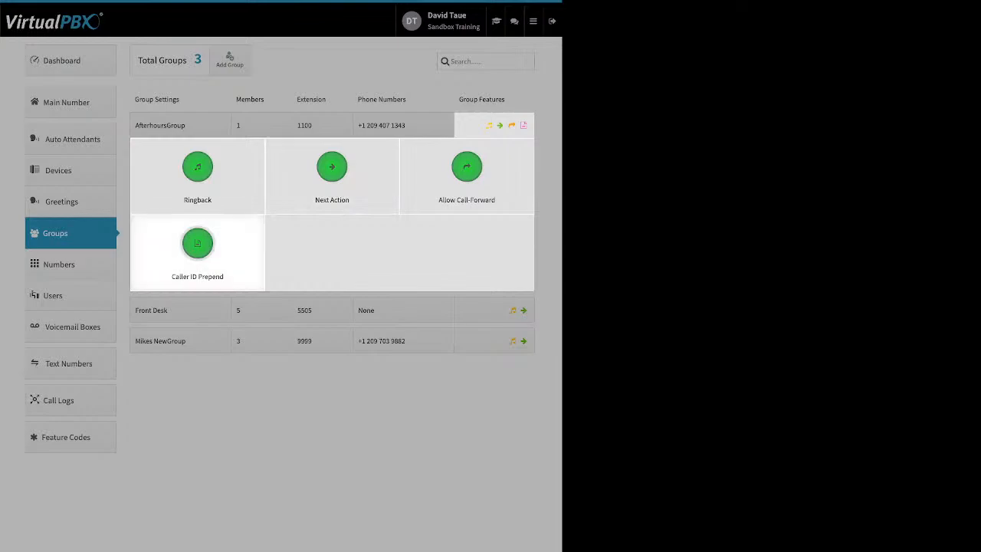
pyautogui.click(197, 249)
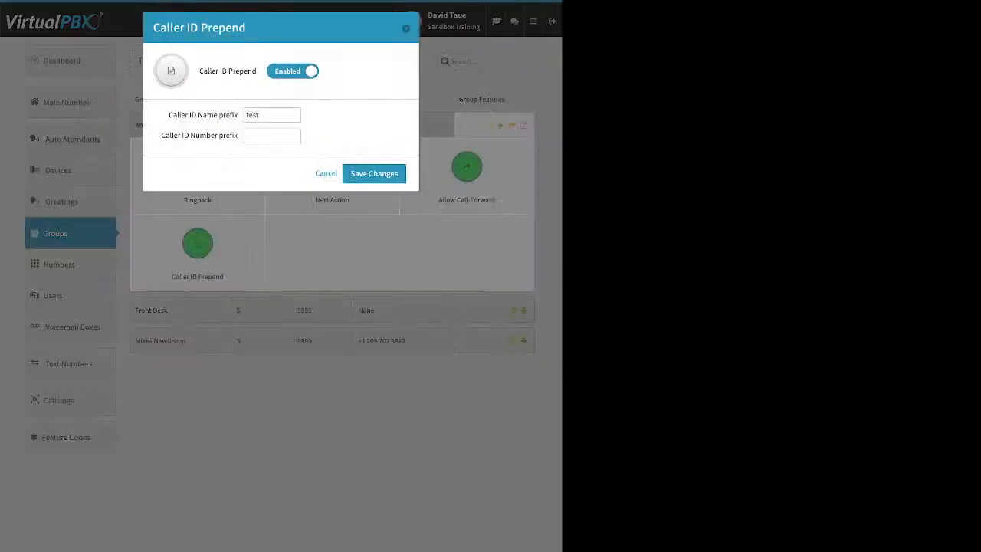
pyautogui.moveTo(168, 115); pyautogui.dragTo(238, 115)
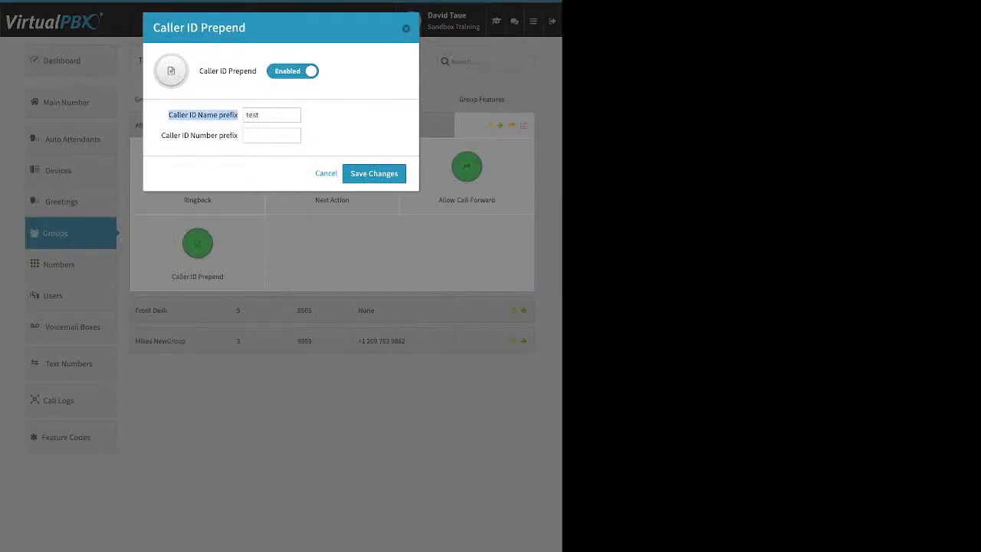
pyautogui.moveTo(161, 134); pyautogui.dragTo(238, 135)
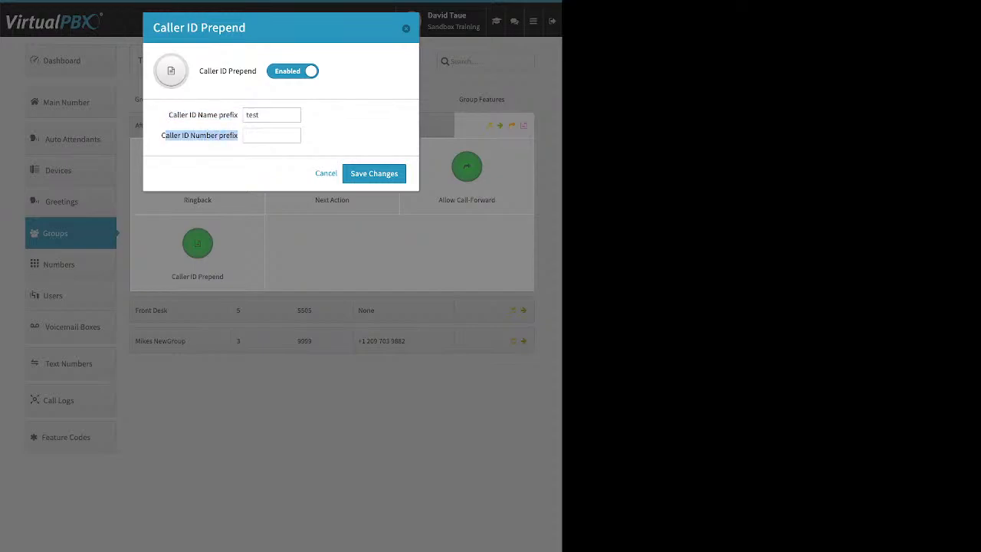
pyautogui.click(325, 174)
pyautogui.click(329, 421)
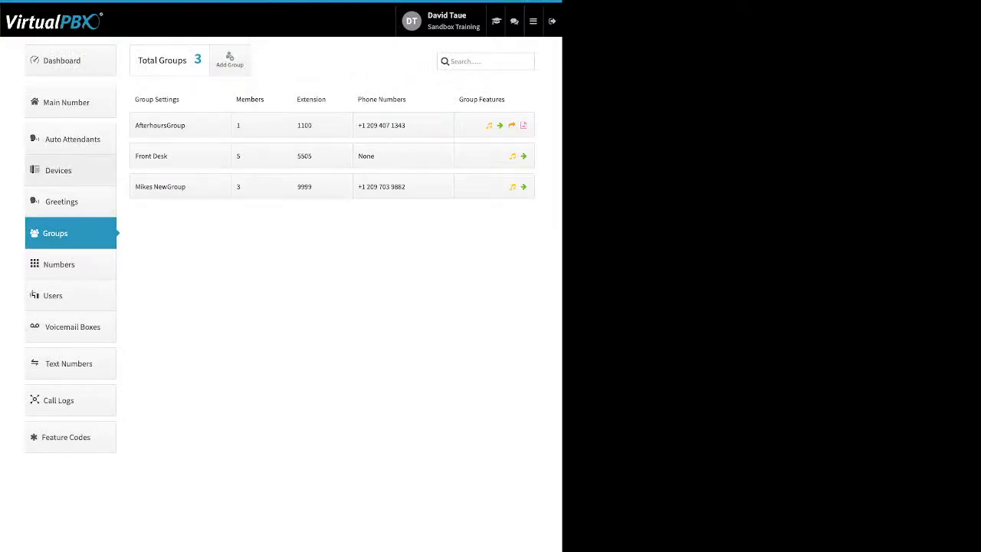
# Open the 38-device Devices list, look at the Soft Phone form and its 911 notice, then cancel.
pyautogui.click(71, 170)
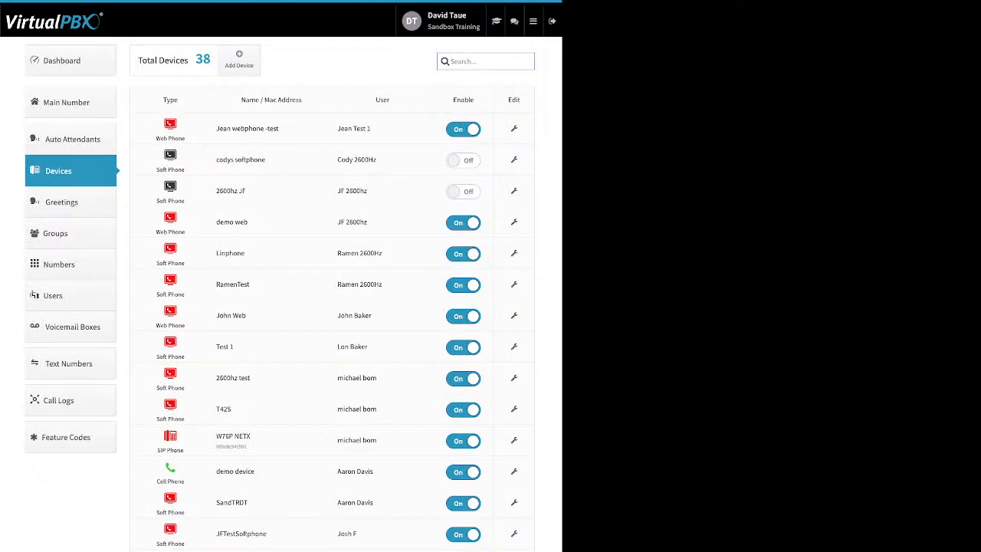
pyautogui.doubleClick(463, 99)
pyautogui.click(239, 59)
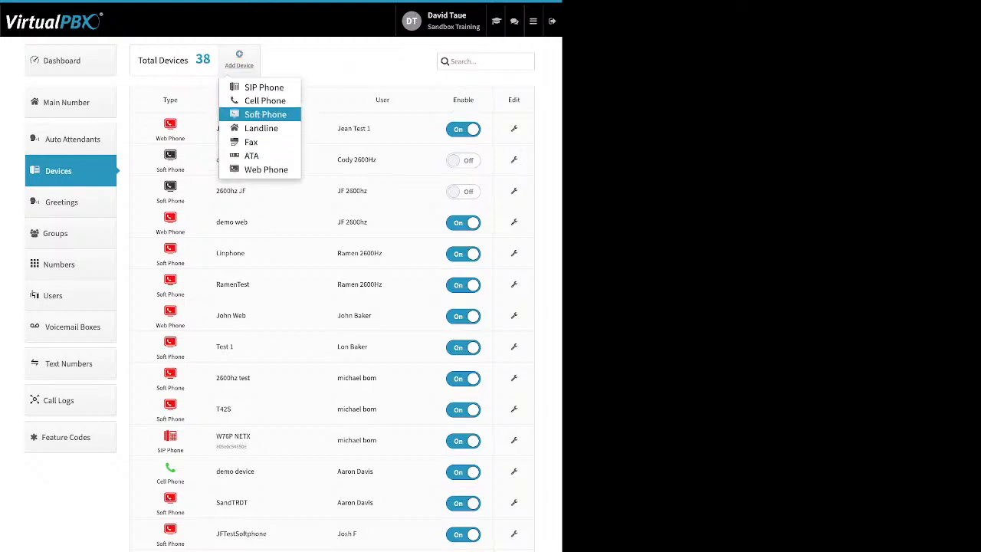
pyautogui.click(265, 114)
pyautogui.click(281, 154)
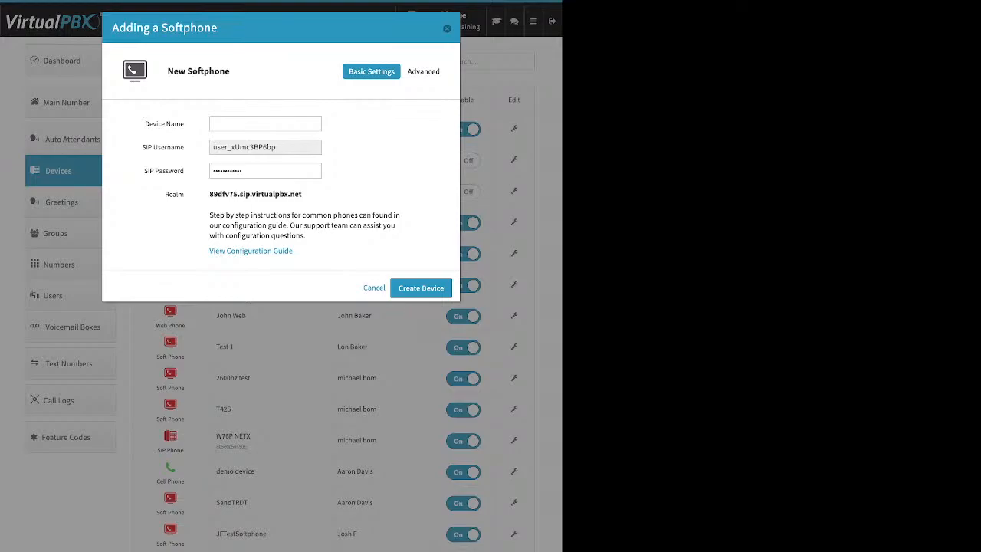
pyautogui.press('Escape')
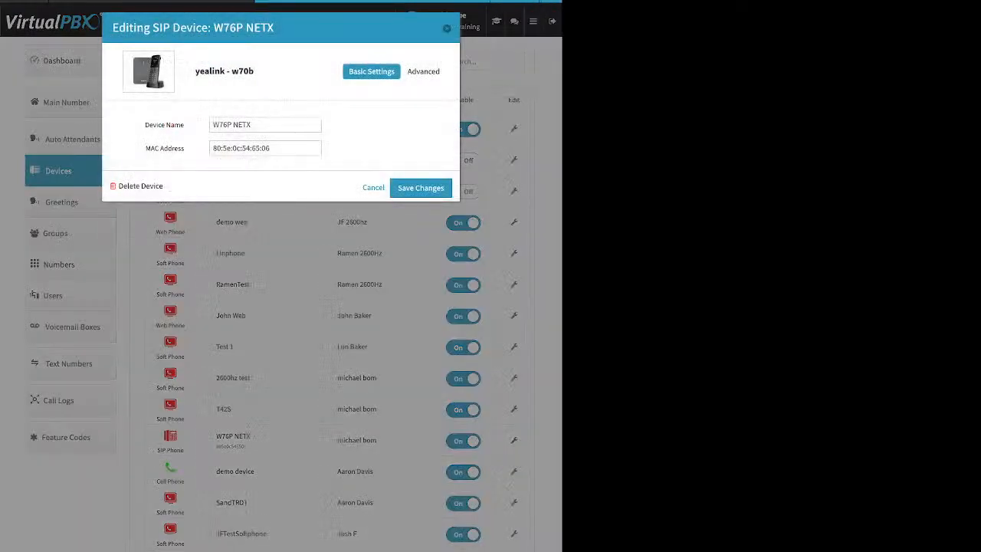
# Select G711u / PCMU and G711a / PCMA as the W76P NETX audio codecs.
pyautogui.click(426, 71)
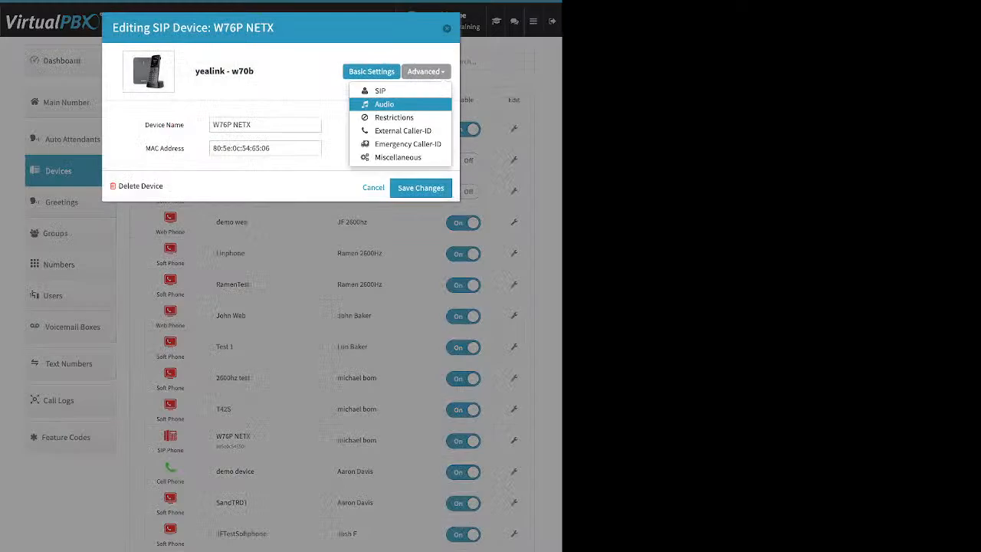
pyautogui.click(385, 104)
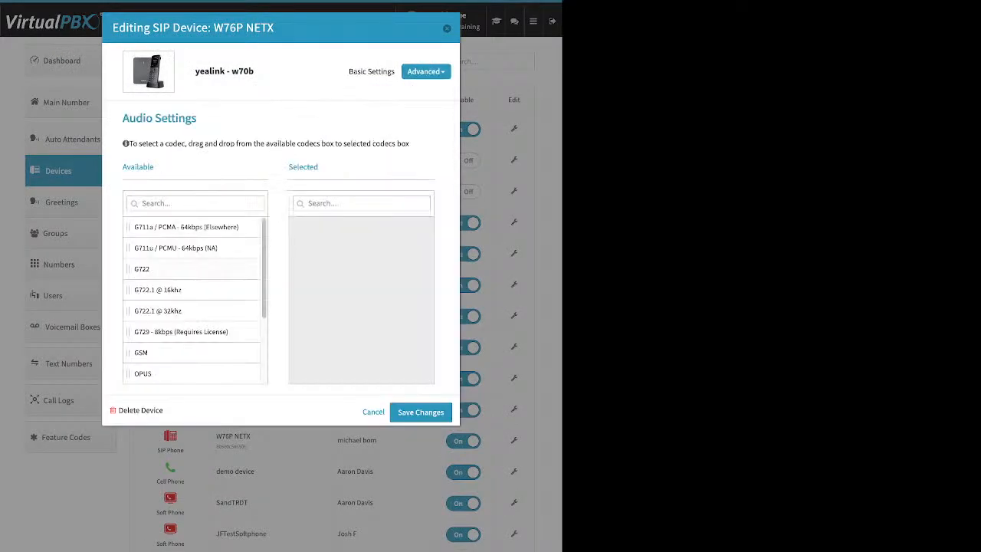
pyautogui.moveTo(192, 227); pyautogui.dragTo(357, 246)
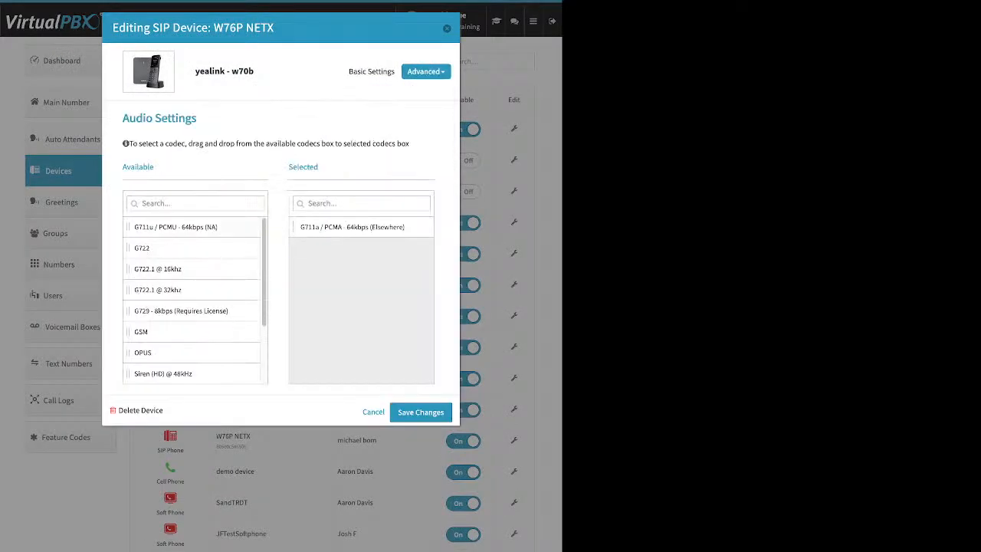
pyautogui.moveTo(176, 227); pyautogui.dragTo(341, 230)
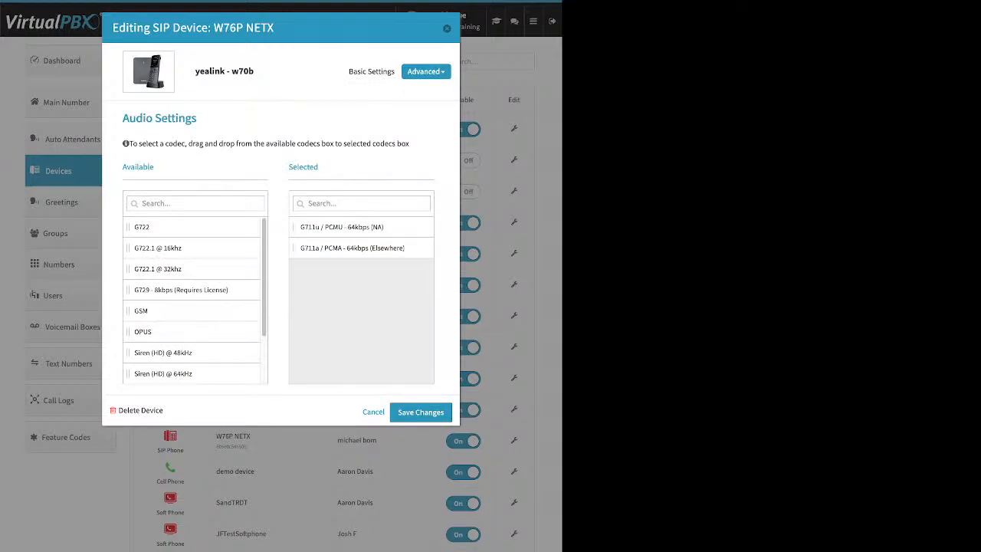
pyautogui.click(425, 71)
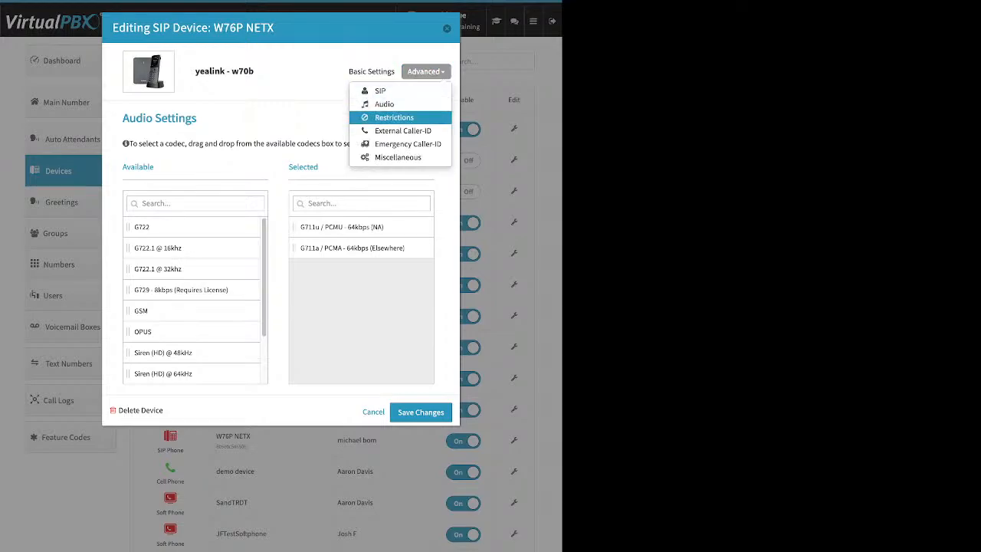
# Assign W76P NETX the third E911 number as its emergency caller-ID, then close the device editor.
pyautogui.click(408, 144)
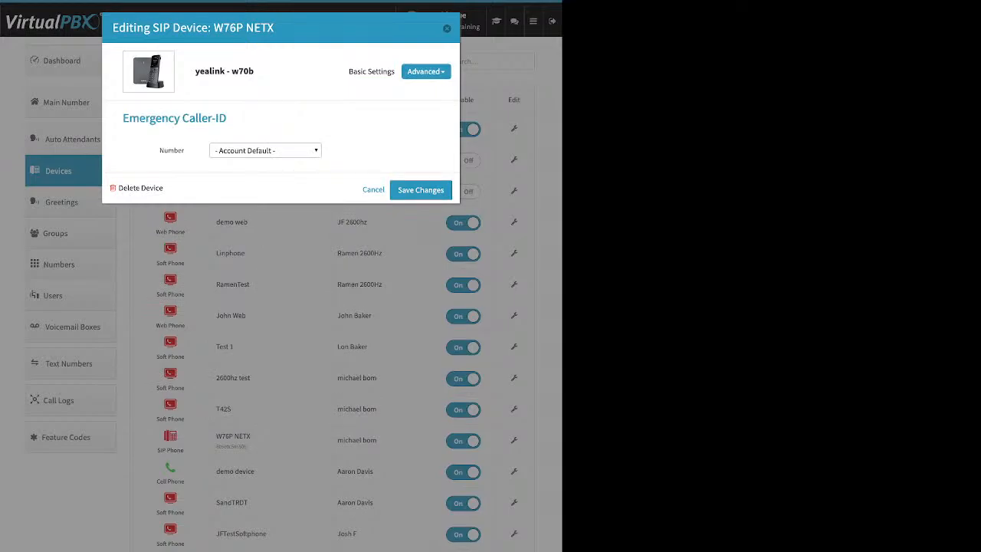
pyautogui.click(265, 150)
pyautogui.click(263, 165)
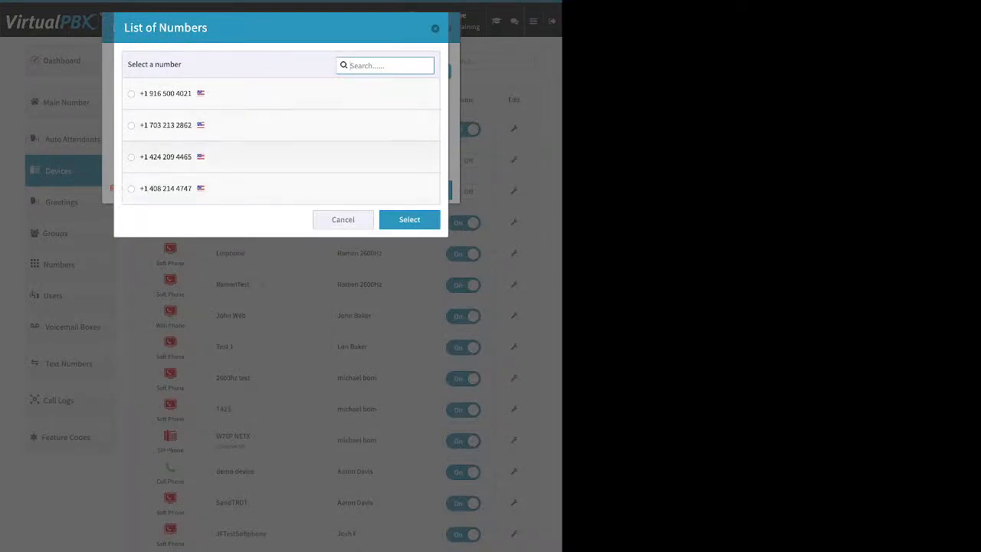
pyautogui.click(131, 157)
pyautogui.click(409, 219)
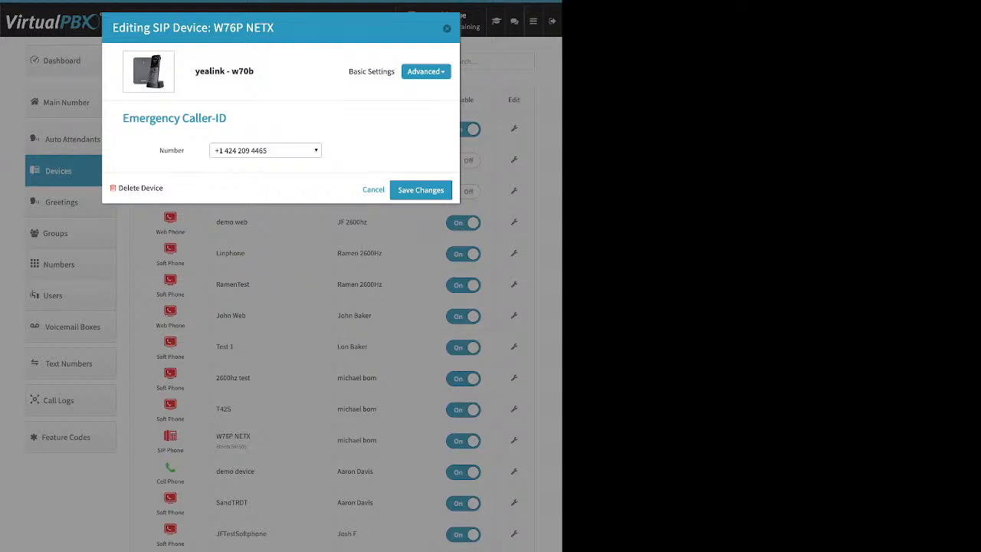
pyautogui.press('Escape')
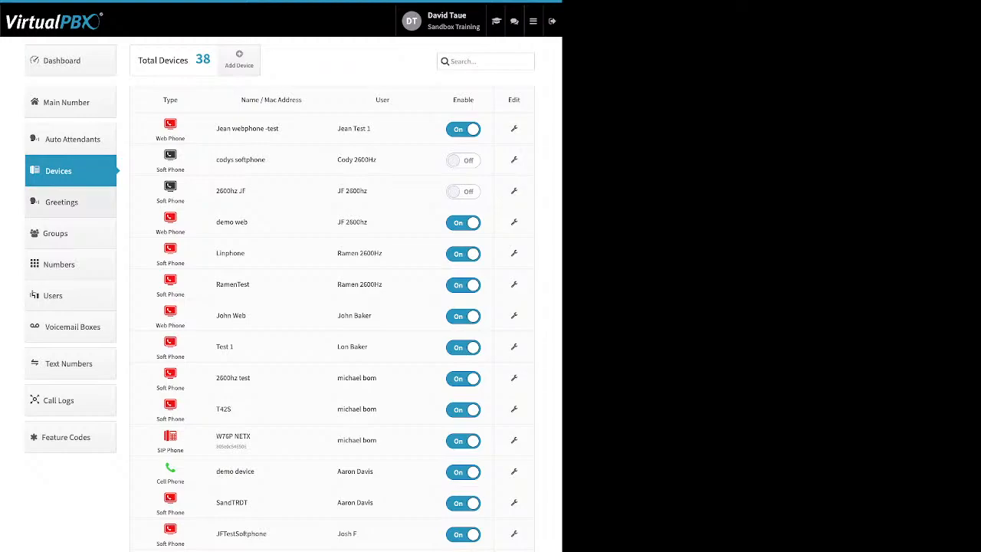
# Open Greetings, then start adding a new greeting and cancel it.
pyautogui.click(71, 202)
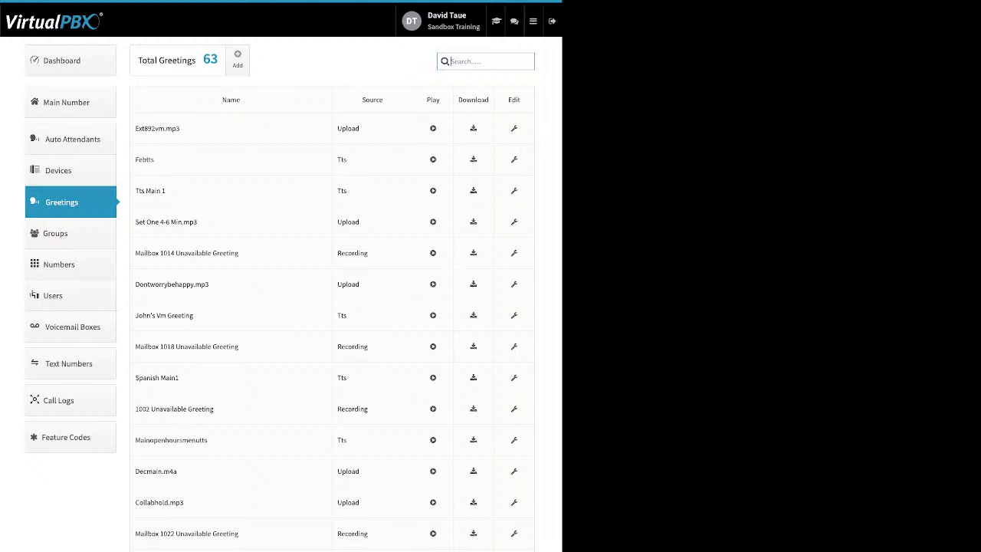
pyautogui.click(237, 59)
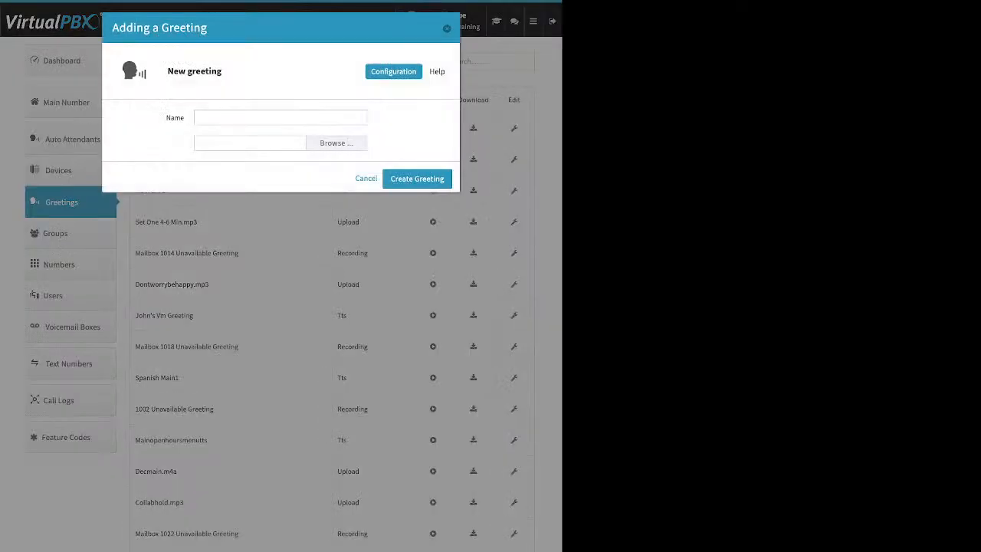
pyautogui.click(280, 117)
pyautogui.press('Escape')
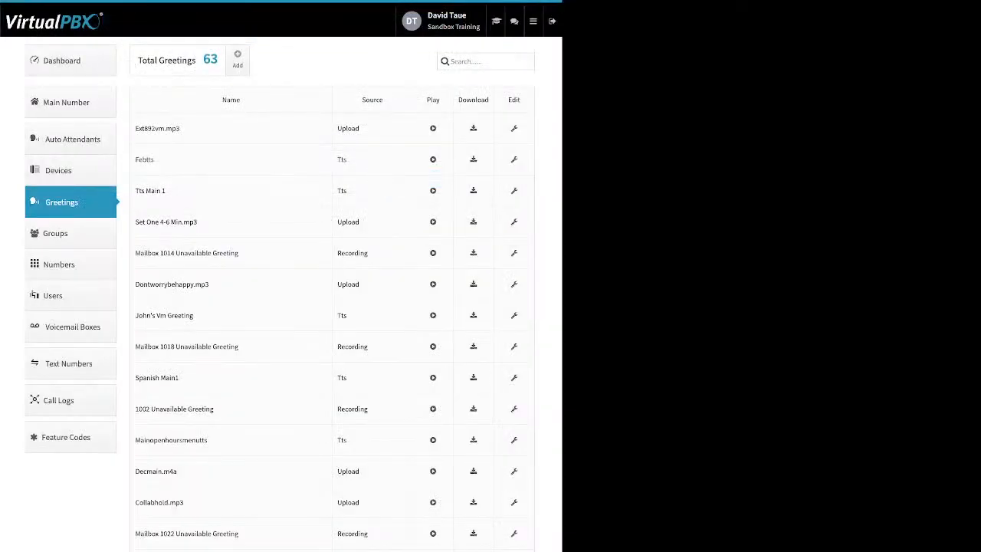
# Highlight the Febtts name, its Tts, Upload and Recording sources, and the Play and Download columns.
pyautogui.doubleClick(145, 159)
pyautogui.doubleClick(342, 160)
pyautogui.doubleClick(348, 128)
pyautogui.doubleClick(351, 253)
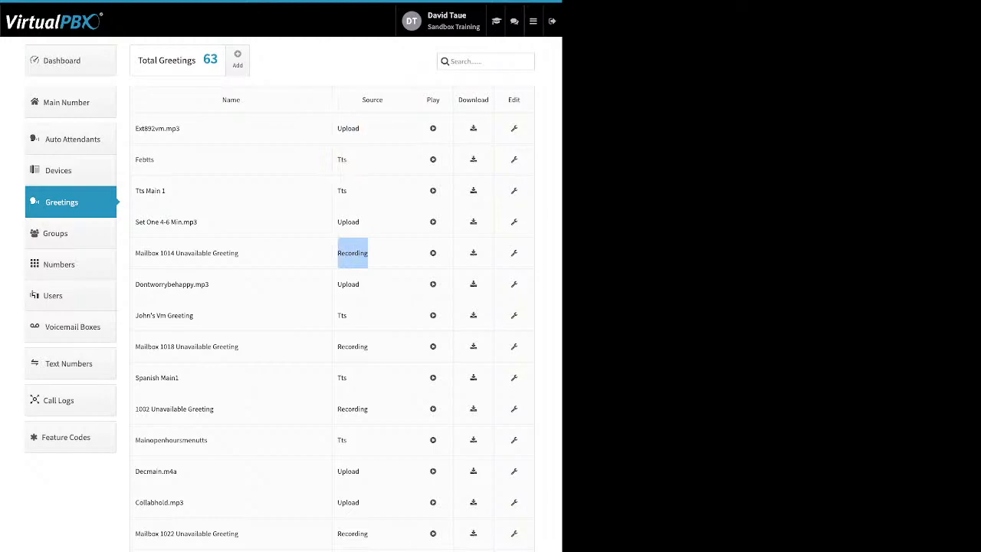
pyautogui.moveTo(440, 100); pyautogui.dragTo(427, 99)
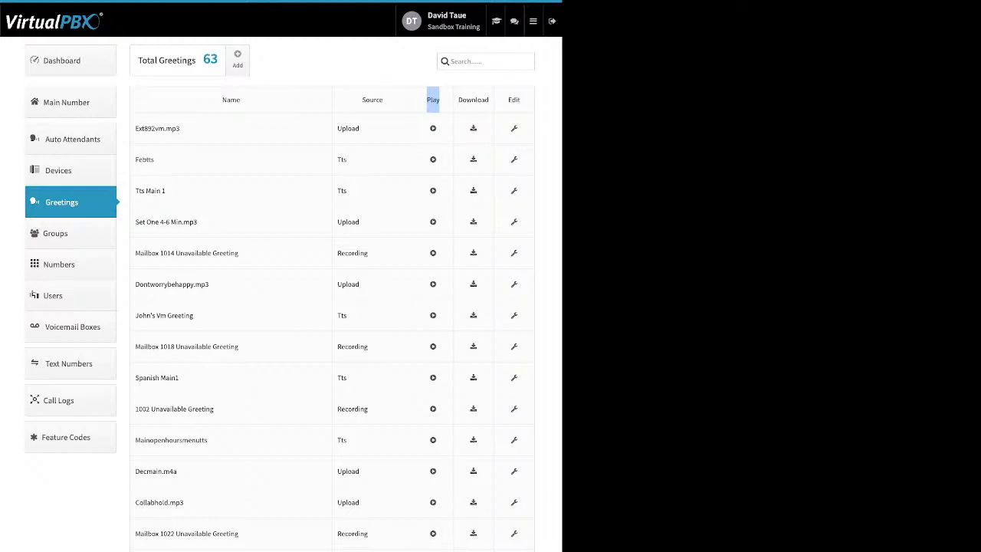
pyautogui.moveTo(489, 99); pyautogui.dragTo(459, 100)
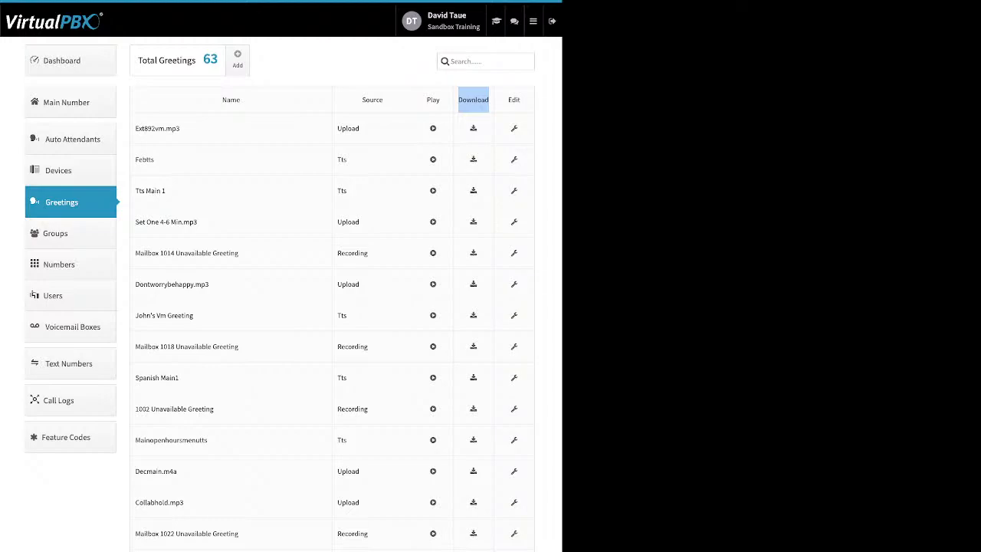
# Inspect the ext892vm.mp3 greeting's name and Delete Greeting option unchanged, then go to Numbers in use.
pyautogui.click(474, 100)
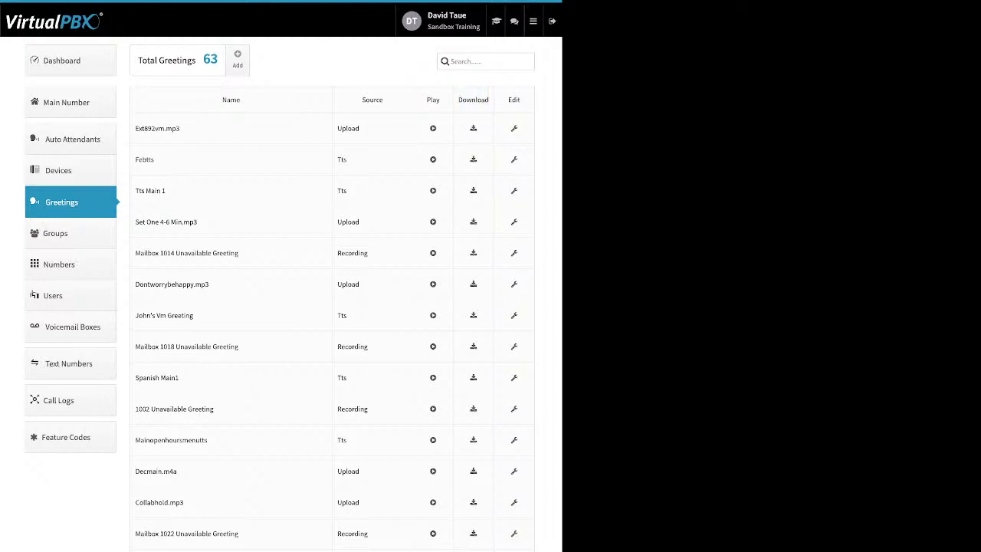
pyautogui.click(515, 129)
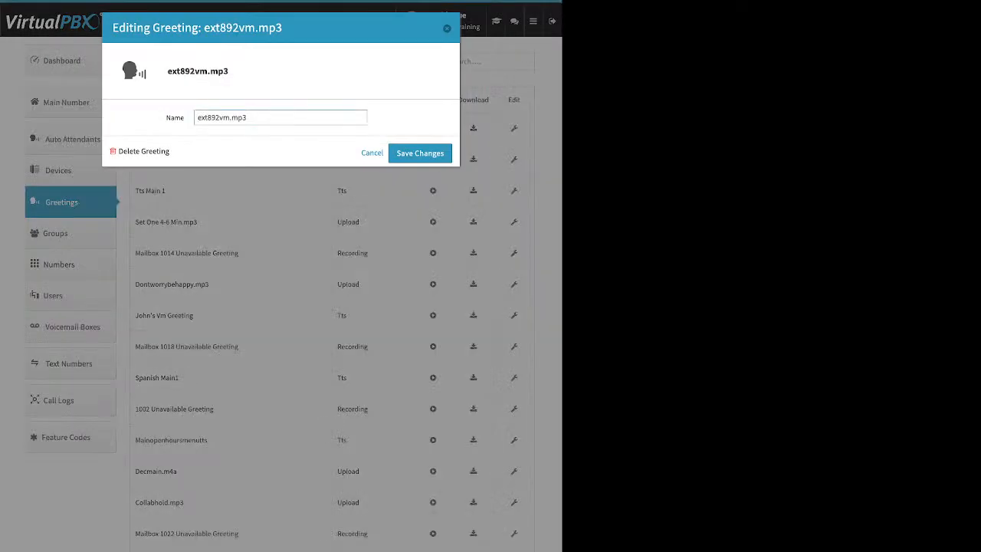
pyautogui.moveTo(167, 118); pyautogui.dragTo(181, 118)
pyautogui.moveTo(249, 118); pyautogui.dragTo(201, 118)
pyautogui.moveTo(172, 151); pyautogui.dragTo(118, 151)
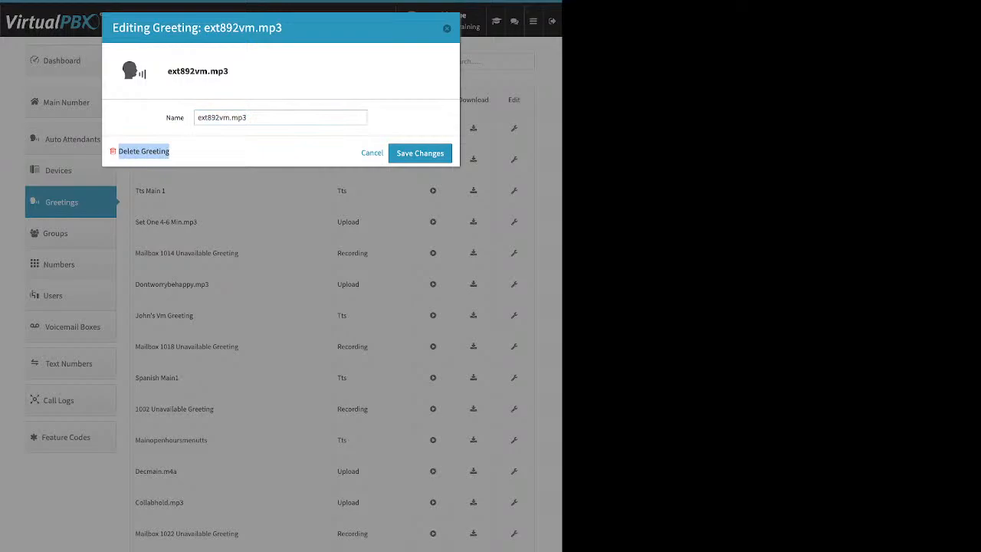
pyautogui.click(430, 156)
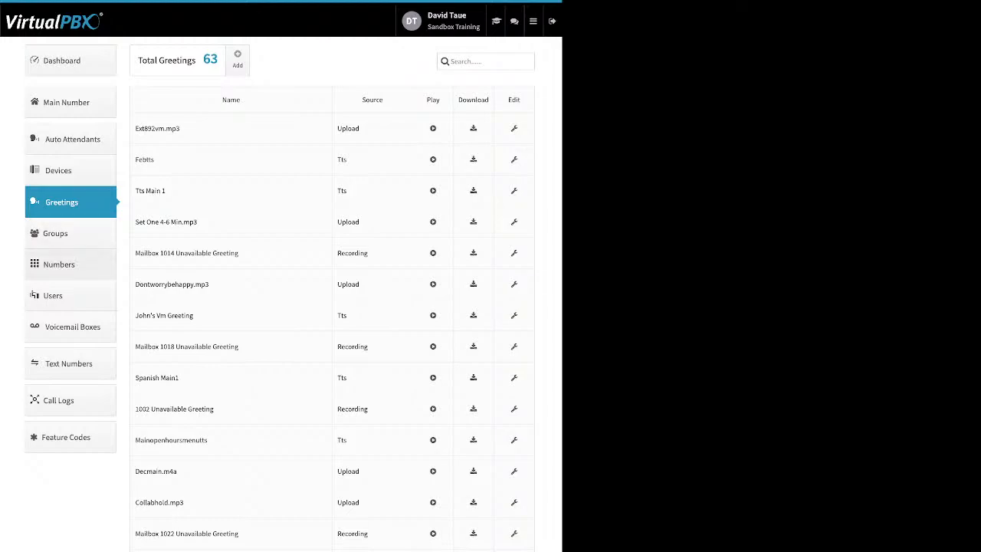
pyautogui.click(59, 264)
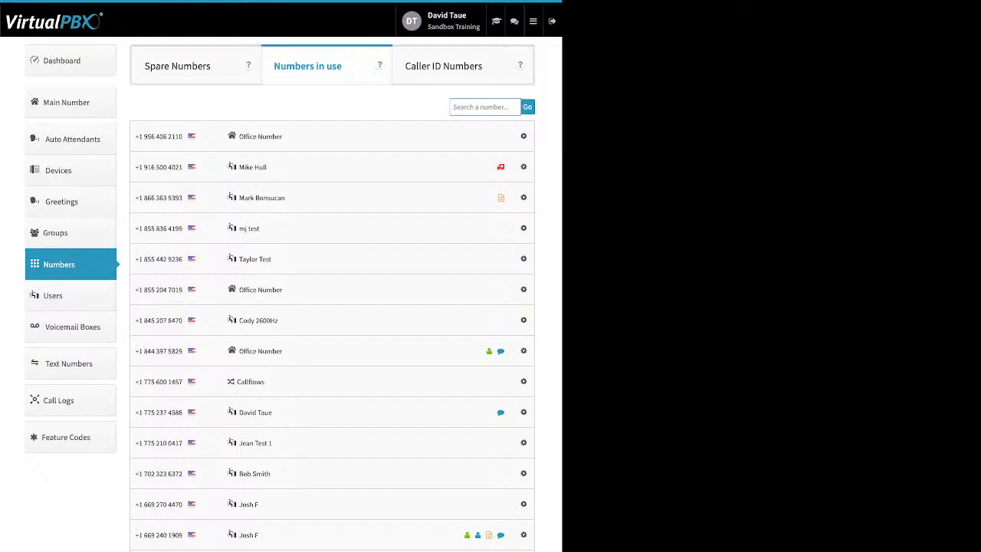
# Peek at one in-use number's options, then display the four unassigned lines under Spare Numbers.
pyautogui.click(523, 258)
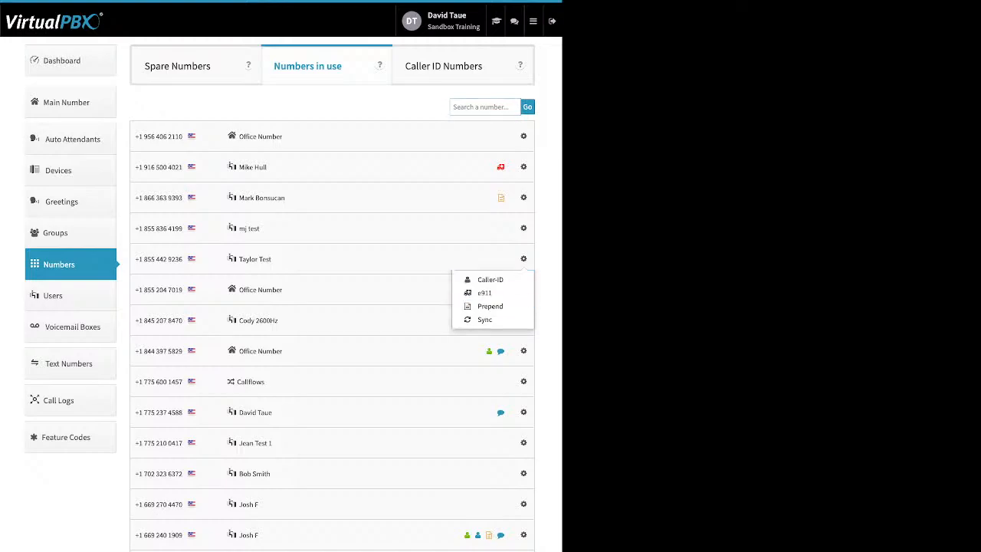
pyautogui.click(524, 259)
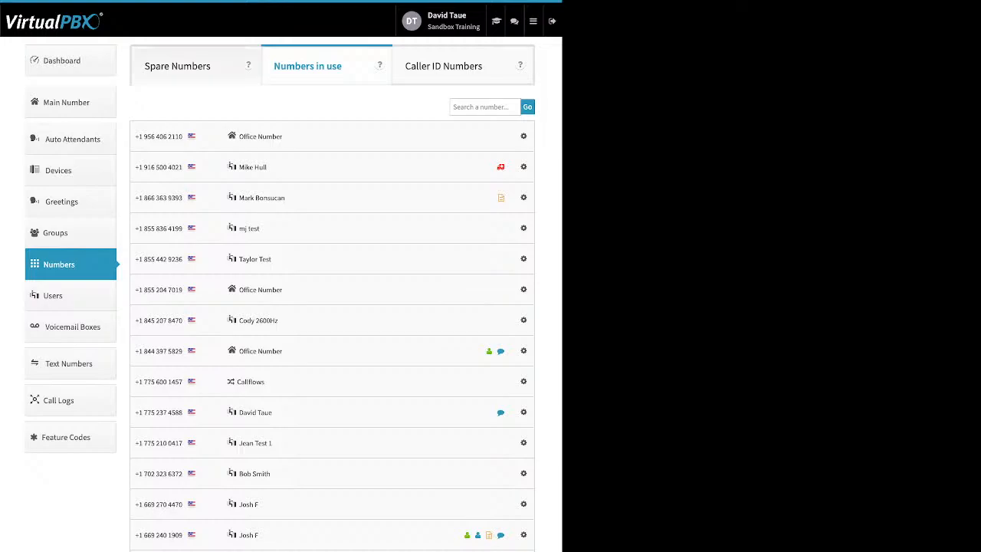
pyautogui.click(177, 66)
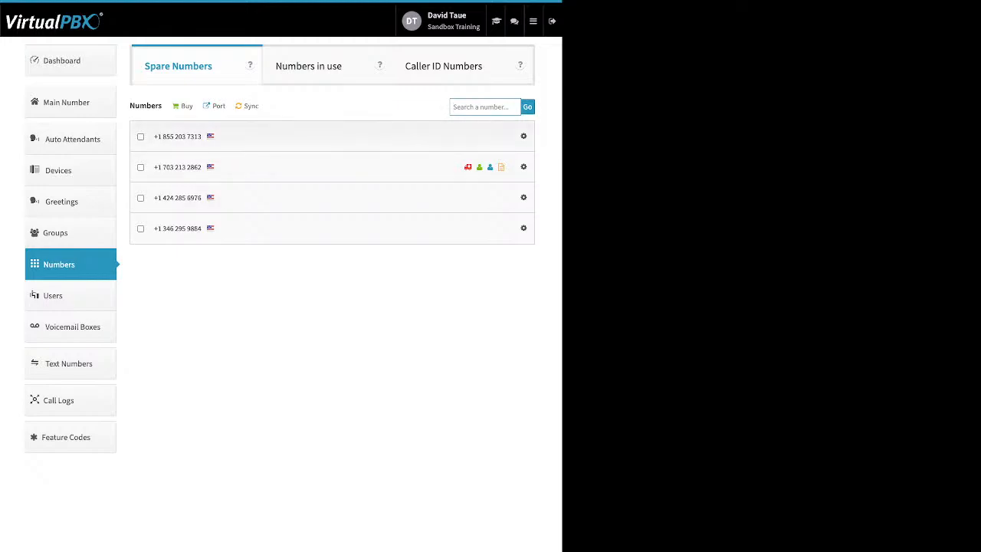
# Delete the first and third spare numbers, then open the Port window showing no active requests.
pyautogui.click(140, 136)
pyautogui.click(141, 198)
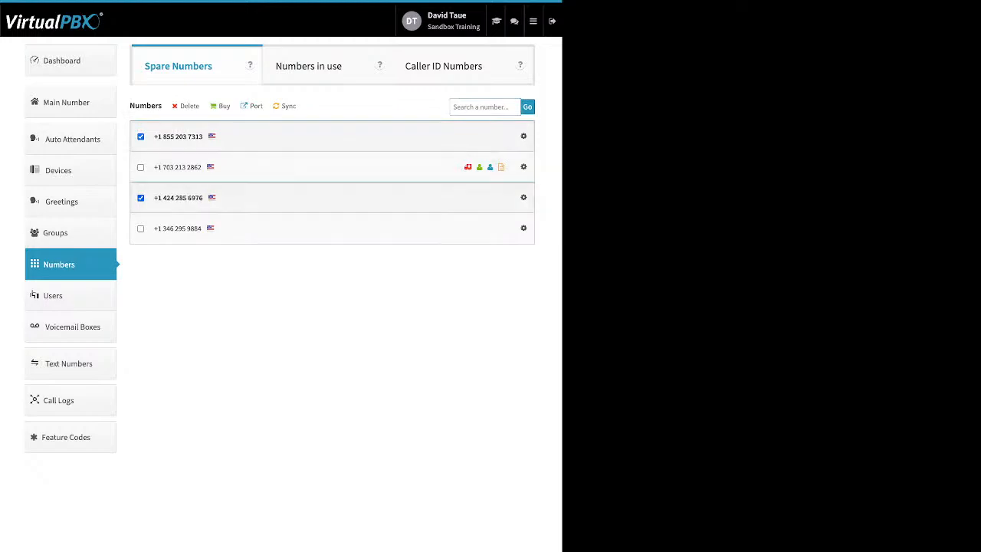
pyautogui.click(189, 105)
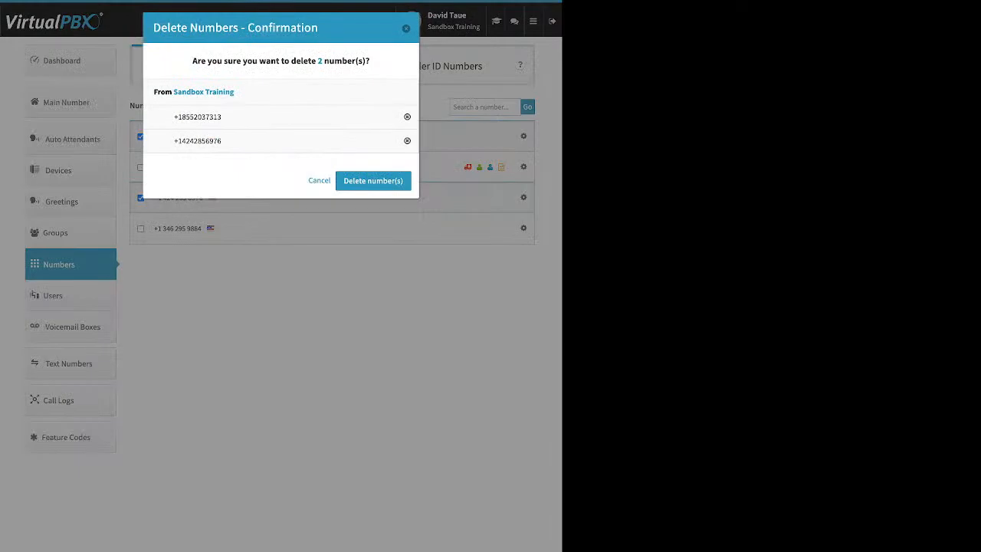
pyautogui.click(373, 181)
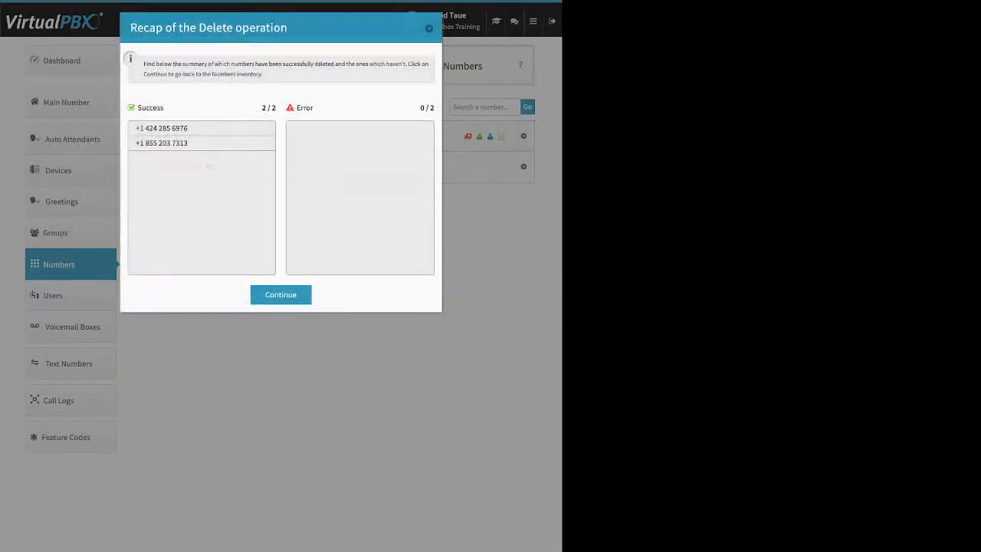
pyautogui.click(281, 295)
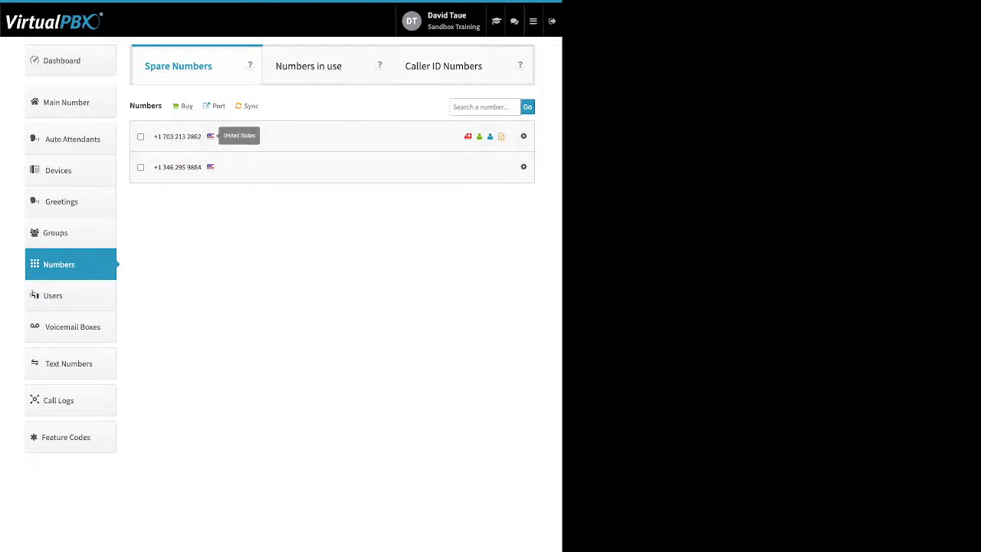
pyautogui.click(215, 107)
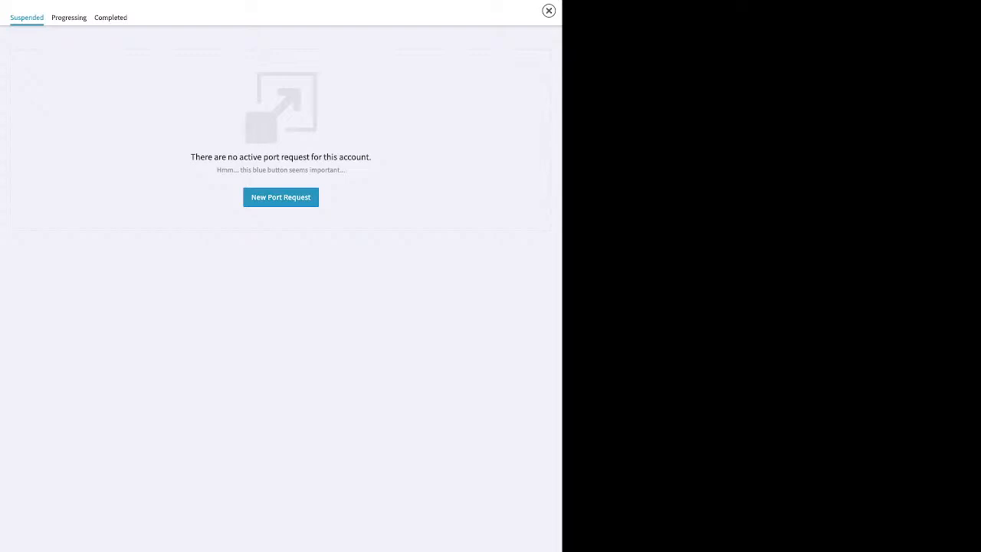
# Create a port request named 'test' for U.S. Local Numbers and advance to ownership verification.
pyautogui.click(280, 197)
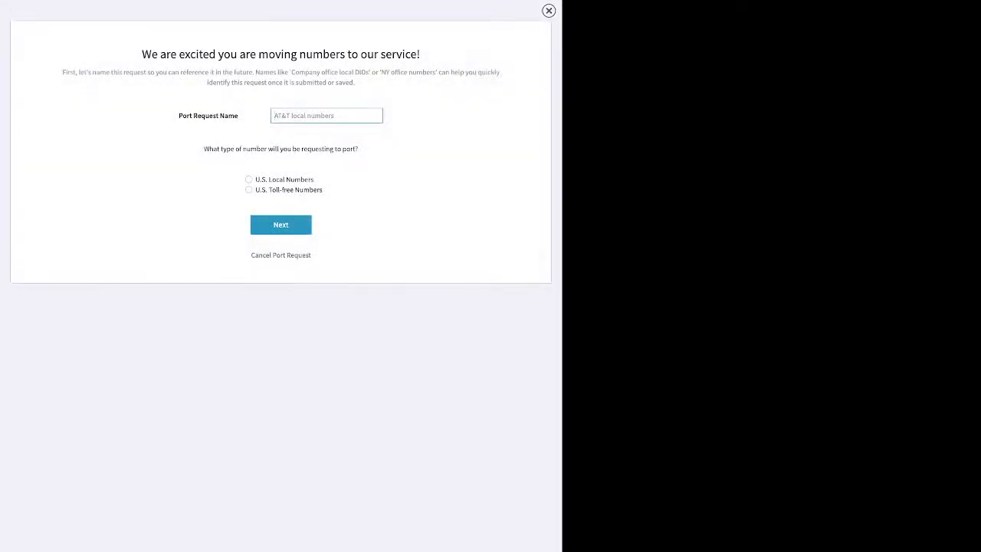
pyautogui.write('test')
pyautogui.click(250, 179)
pyautogui.click(281, 225)
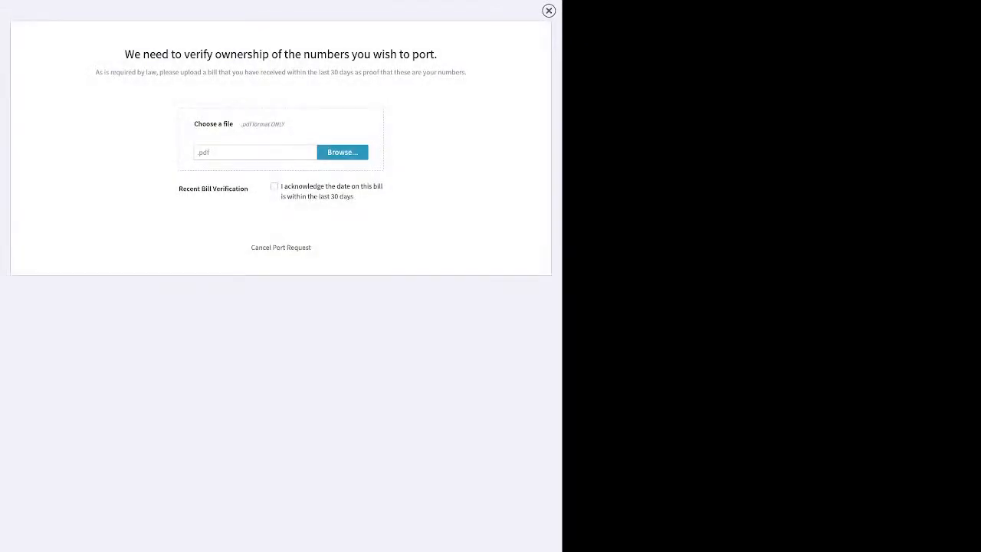
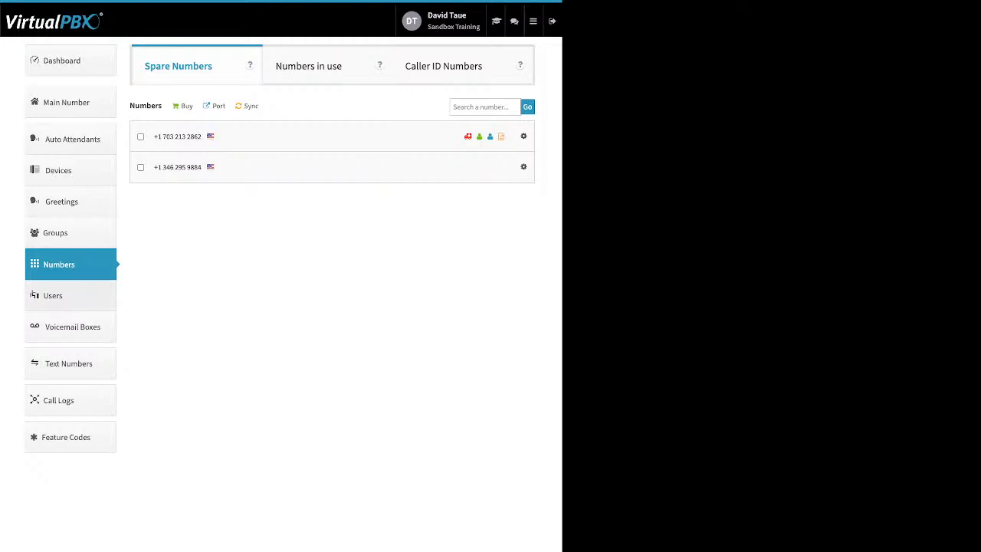
# Show the Voicemail Boxes list of 25 boxes and point out the Taylor Test entry and User column.
pyautogui.click(72, 327)
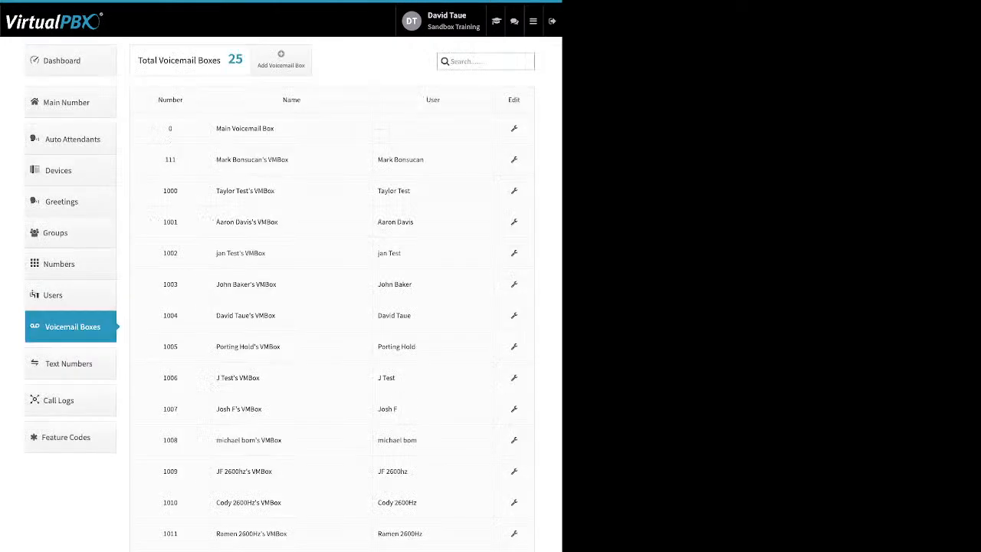
pyautogui.tripleClick(394, 190)
pyautogui.doubleClick(433, 99)
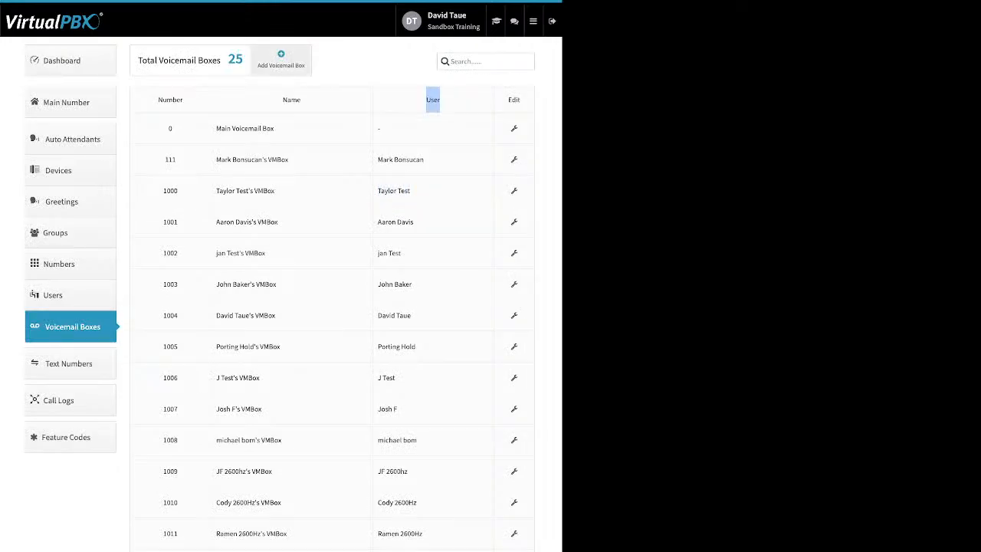
# Preview the Add Voicemail Box form's Name and Voicemail Number fields, then close it unsaved.
pyautogui.click(281, 59)
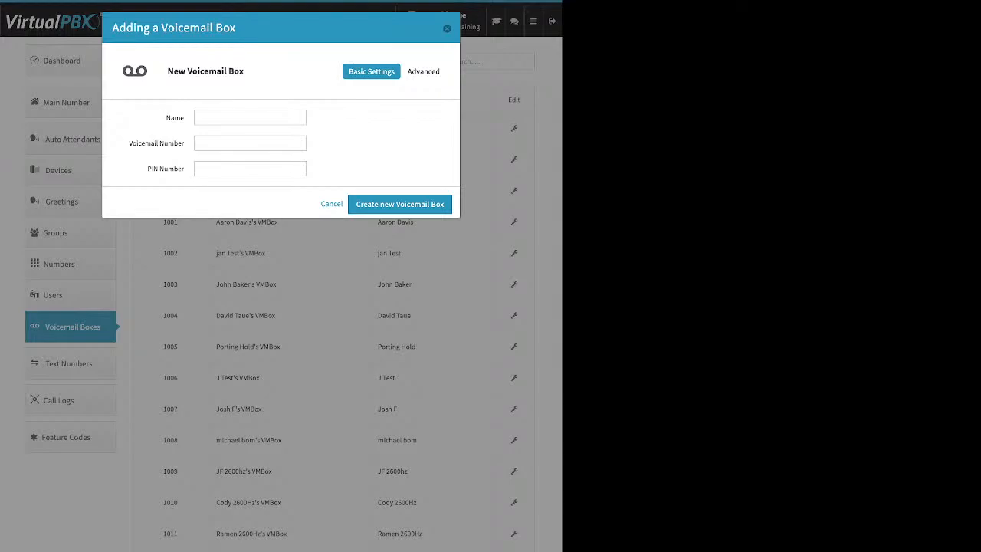
pyautogui.doubleClick(175, 118)
pyautogui.moveTo(128, 143); pyautogui.dragTo(184, 168)
pyautogui.press('Escape')
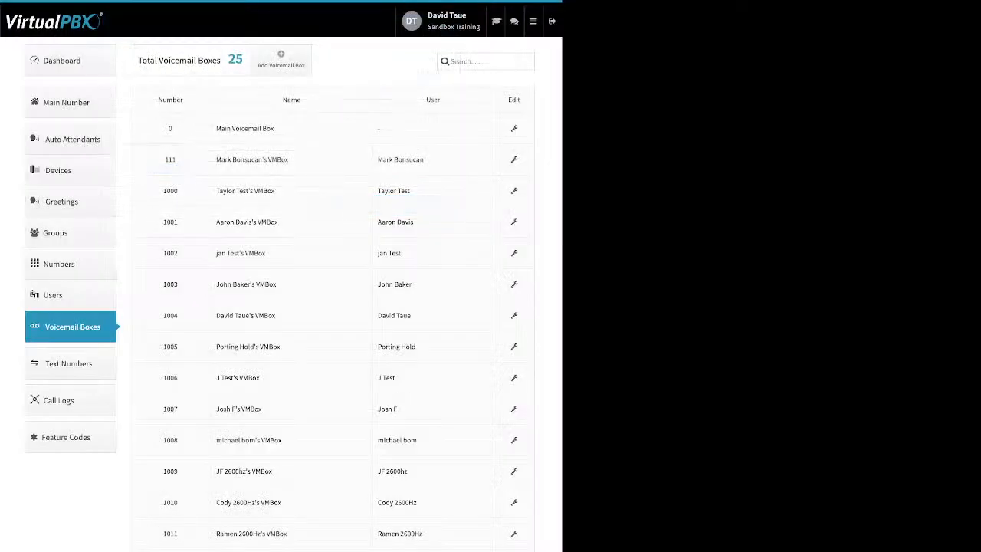
# Edit the Main Voicemail Box and view its Greeting Media settings with the upload file picker.
pyautogui.click(515, 129)
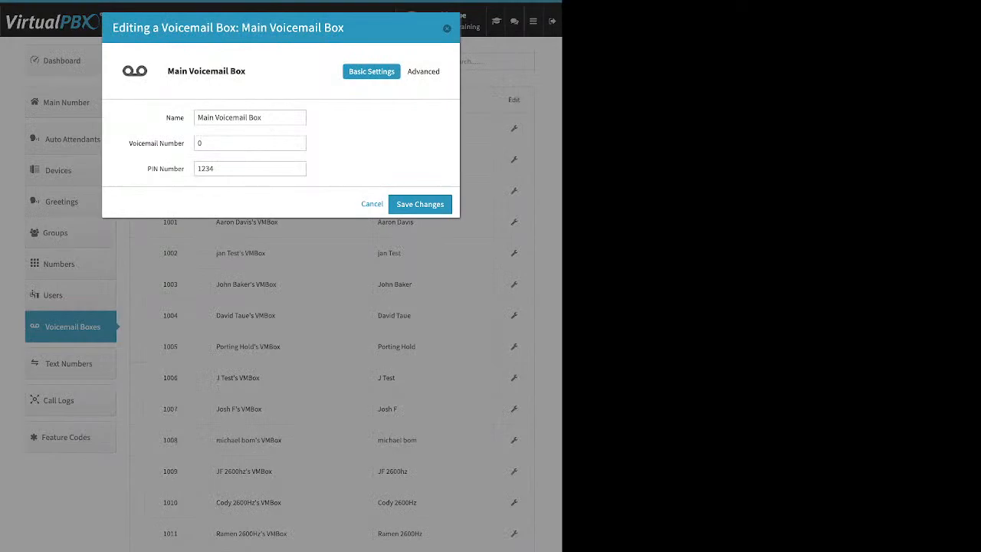
pyautogui.moveTo(128, 144); pyautogui.dragTo(185, 143)
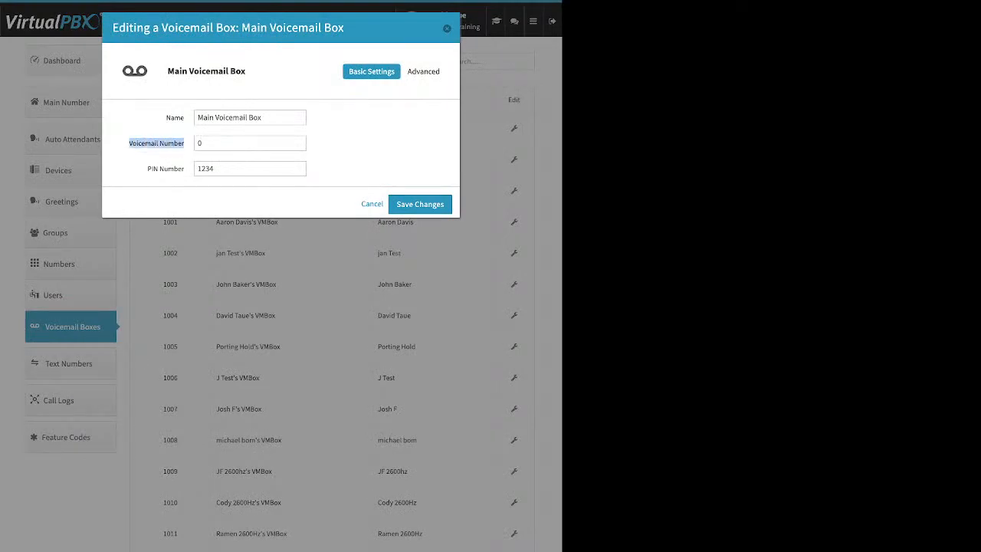
pyautogui.click(185, 154)
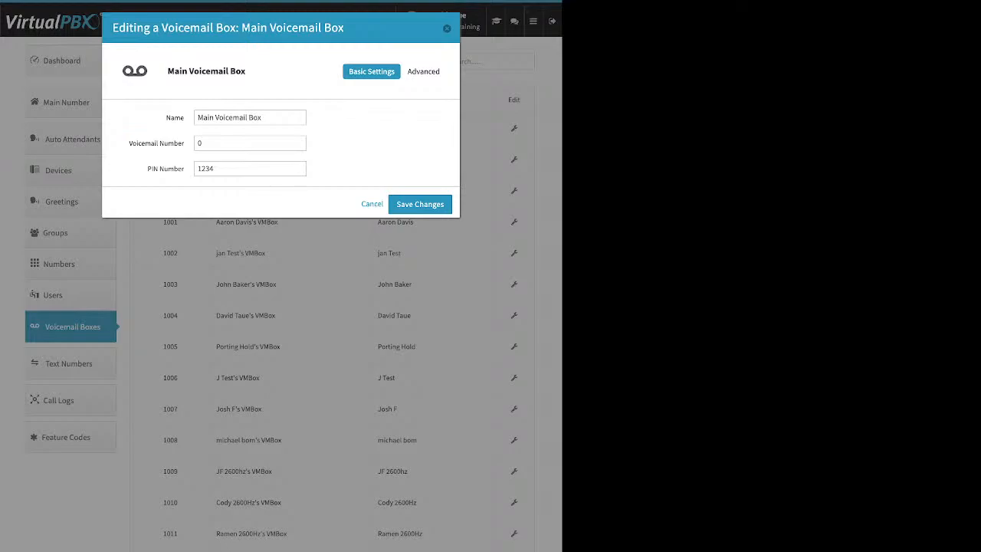
pyautogui.click(423, 71)
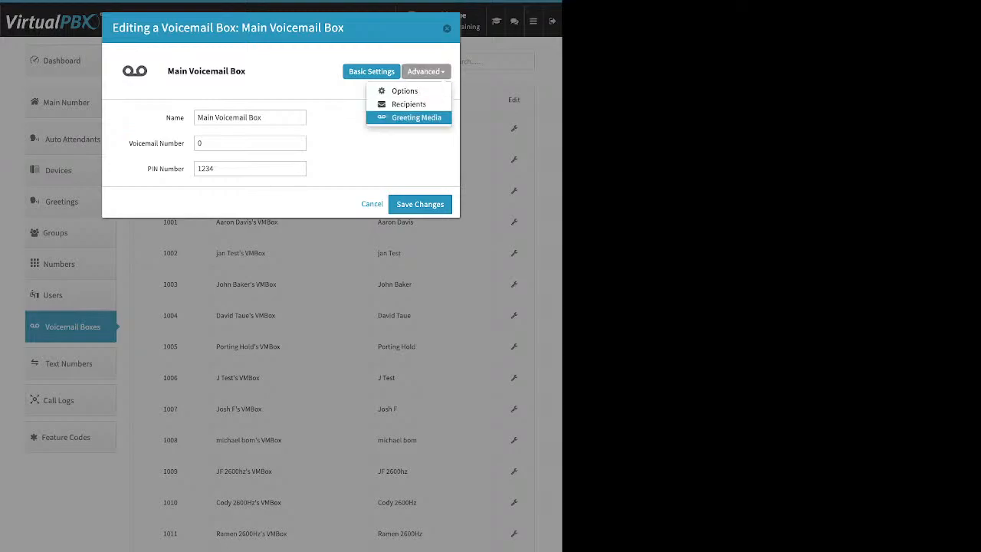
pyautogui.click(409, 117)
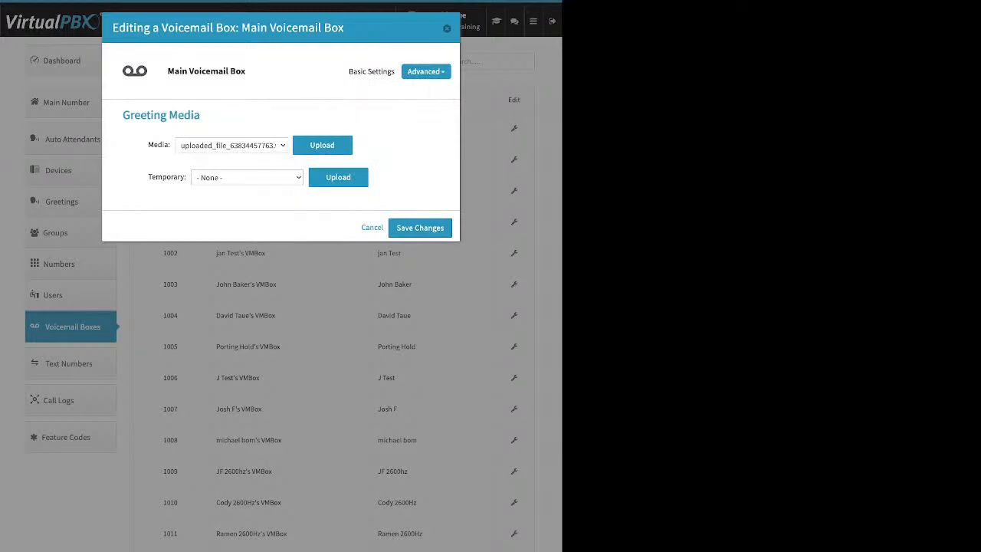
pyautogui.moveTo(148, 145); pyautogui.dragTo(164, 145)
pyautogui.click(321, 145)
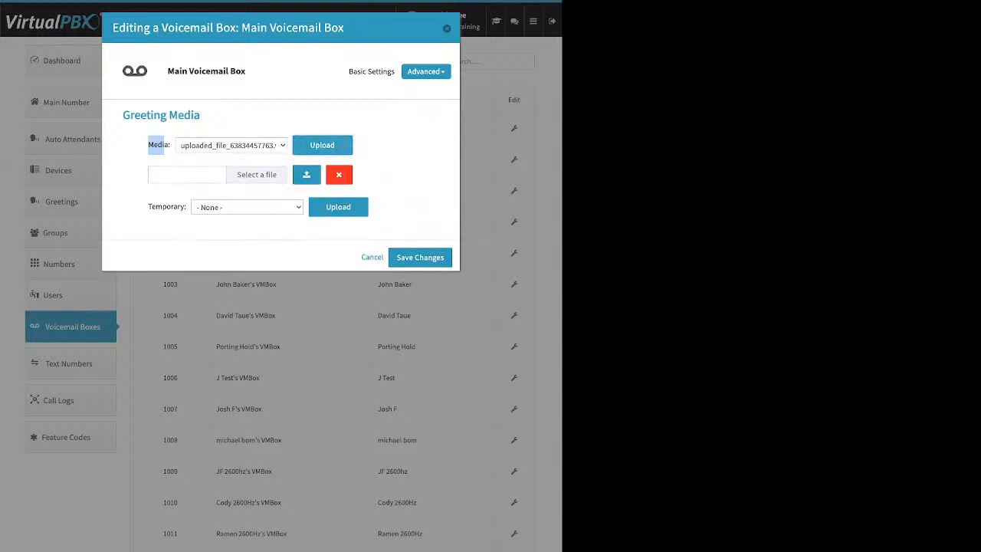
# Return from basic settings to Greeting Media, hide the upload row and note the Temporary greeting option.
pyautogui.click(371, 71)
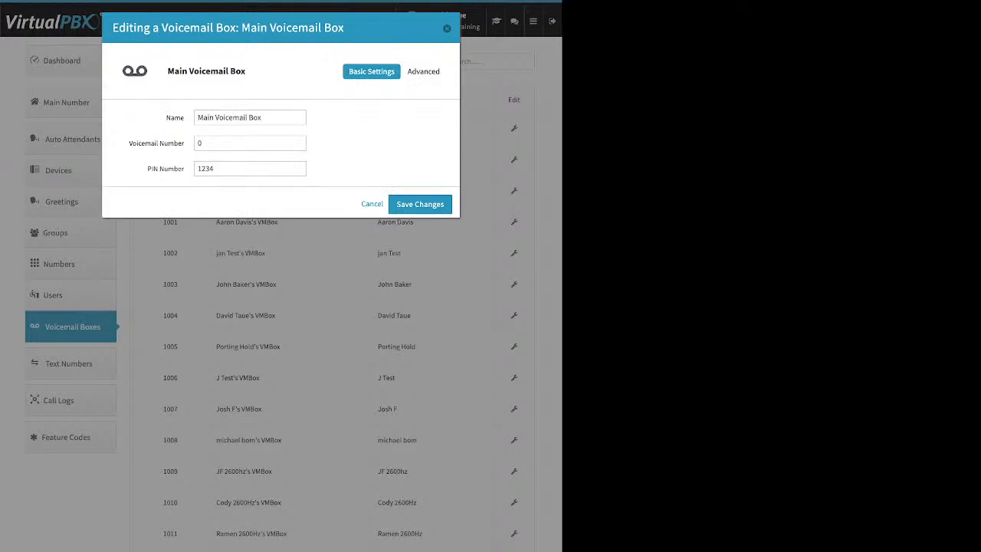
pyautogui.click(424, 71)
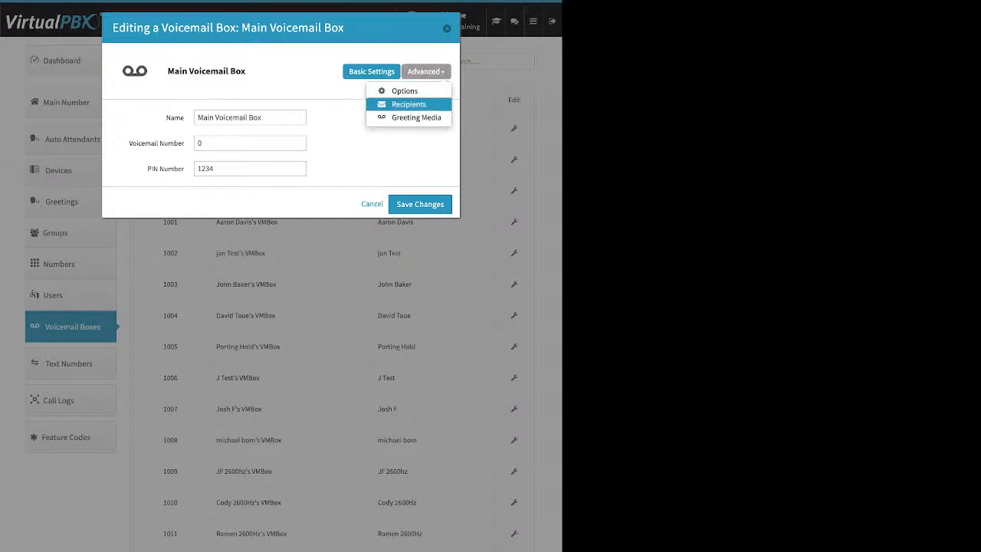
pyautogui.click(416, 117)
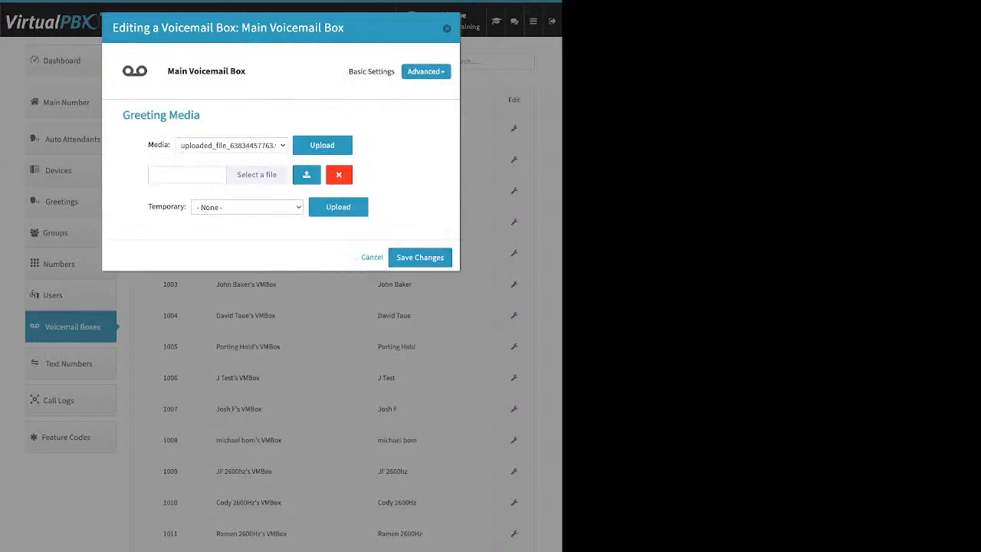
pyautogui.click(339, 174)
pyautogui.moveTo(147, 177); pyautogui.dragTo(180, 177)
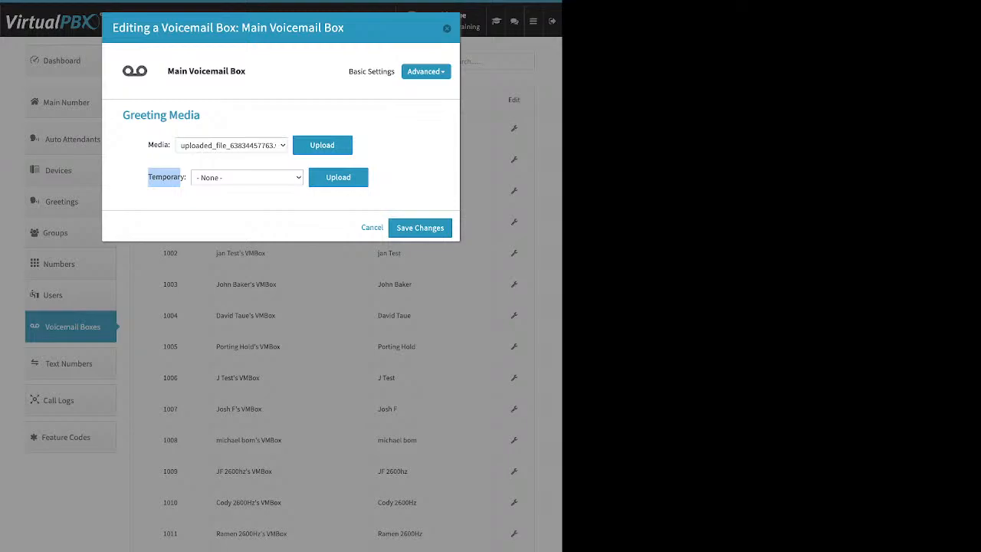
pyautogui.click(179, 183)
# Show the Main Voicemail Box's notification recipients and start adding a new recipient.
pyautogui.click(426, 71)
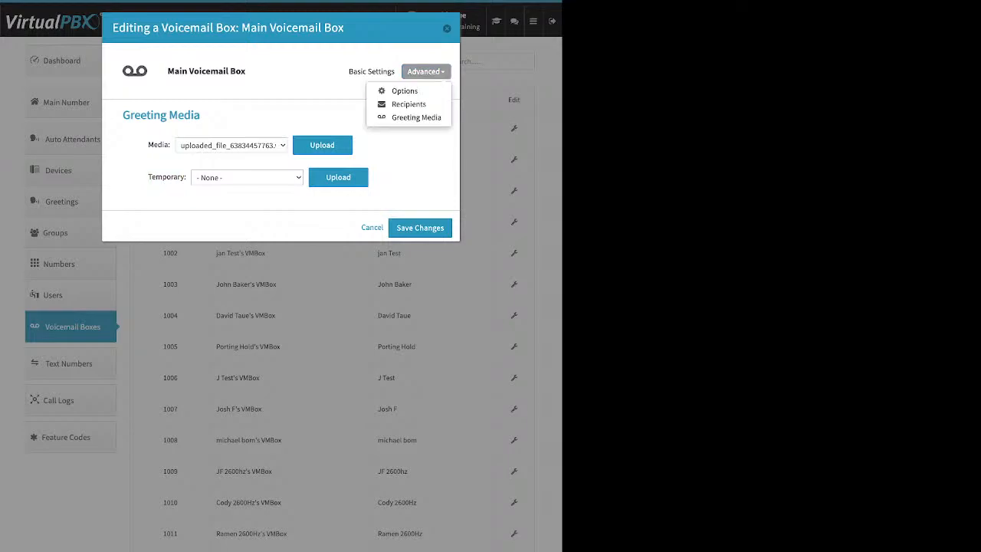
pyautogui.click(408, 104)
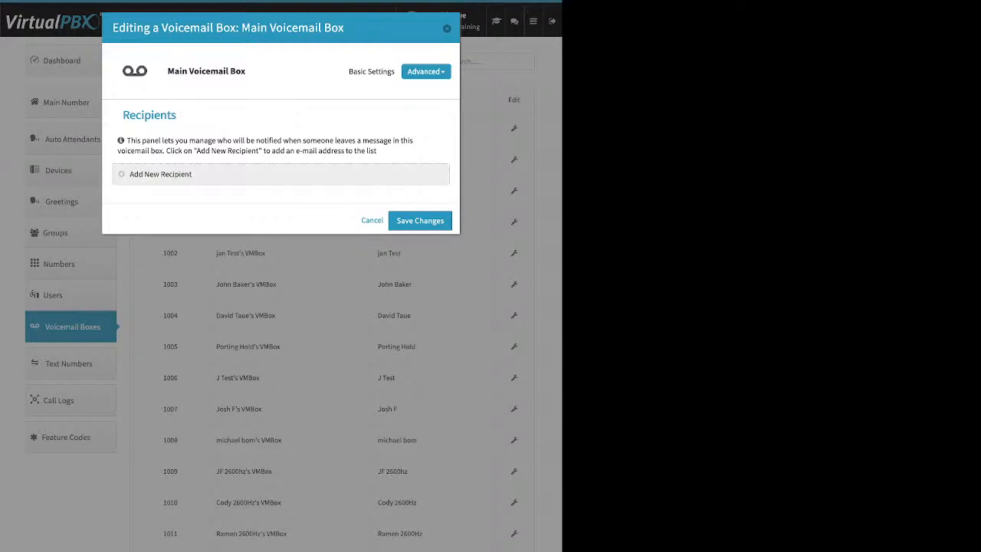
pyautogui.click(160, 174)
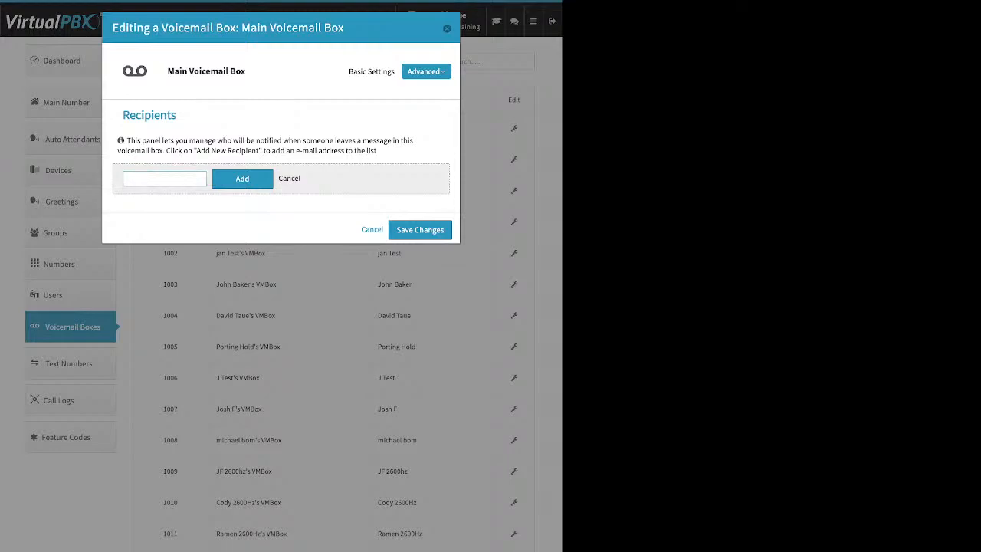
# Review the Already Setup? and Attach messages to e-mail options, then close the editor.
pyautogui.click(426, 71)
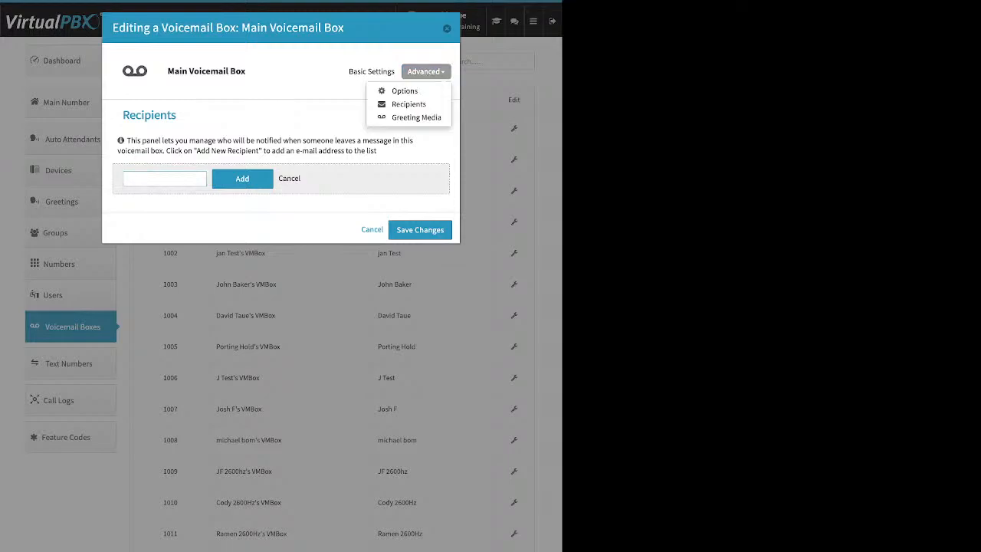
pyautogui.click(404, 90)
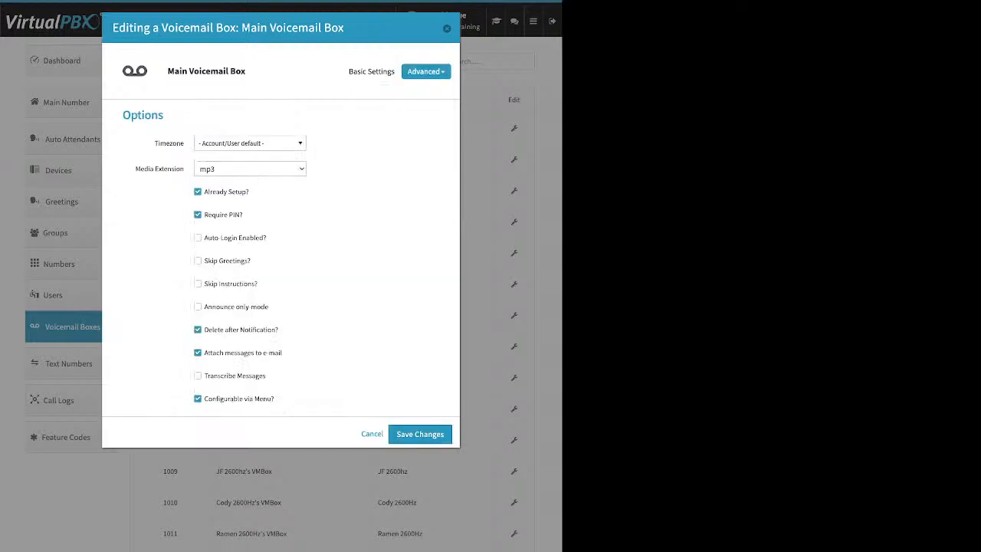
pyautogui.moveTo(250, 193); pyautogui.dragTo(203, 192)
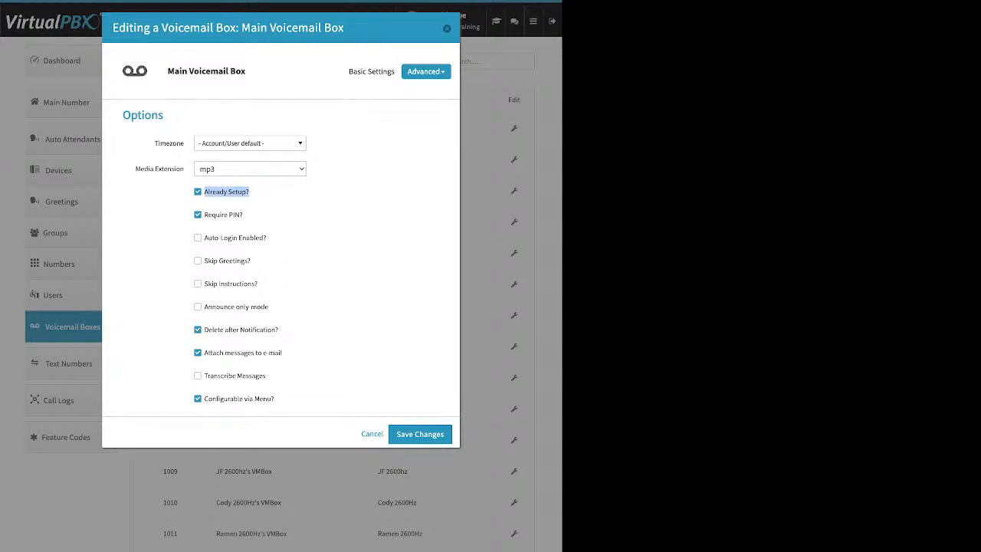
pyautogui.moveTo(282, 352); pyautogui.dragTo(204, 331)
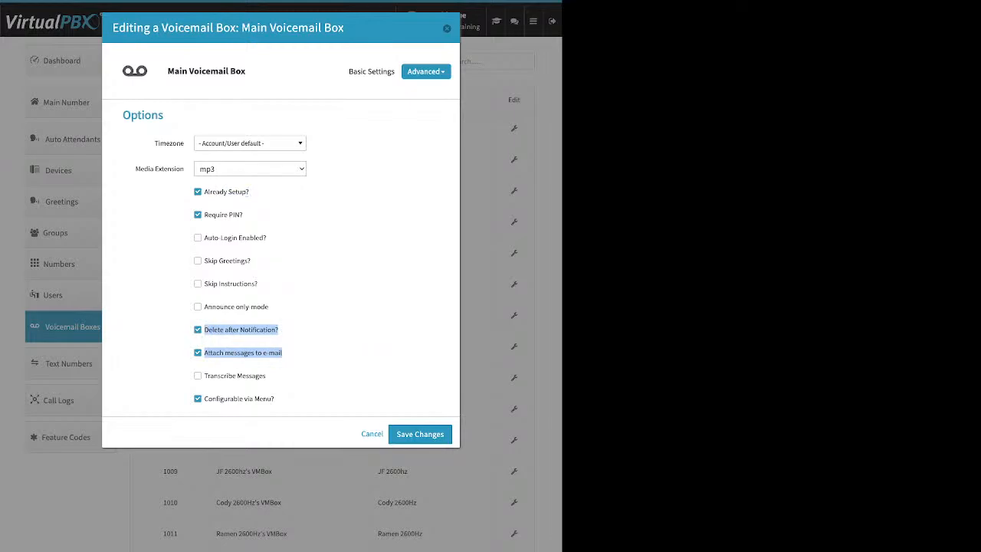
pyautogui.click(447, 28)
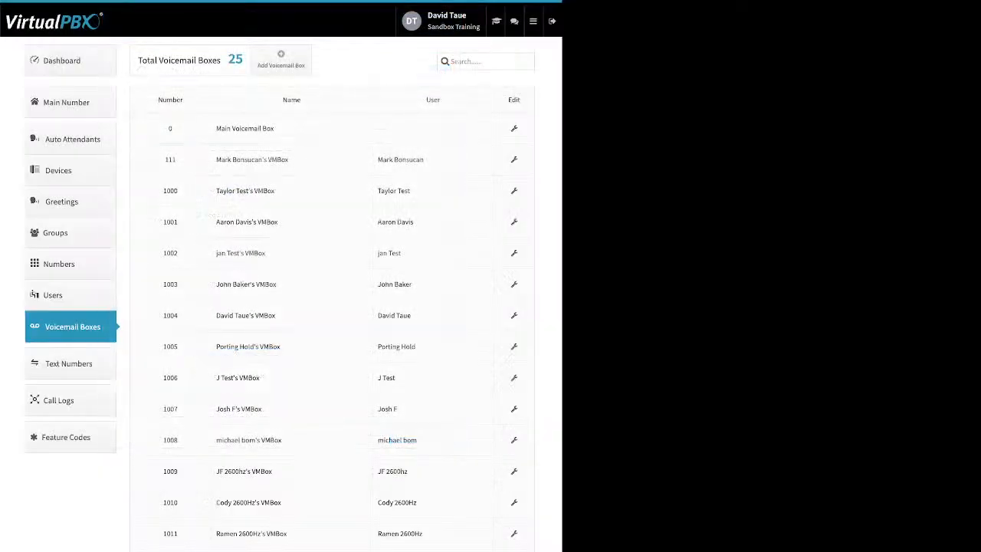
# Open today's Call Logs and point out the test 1/16 device, called number, Normal Clearing and No Answer causes.
pyautogui.click(70, 401)
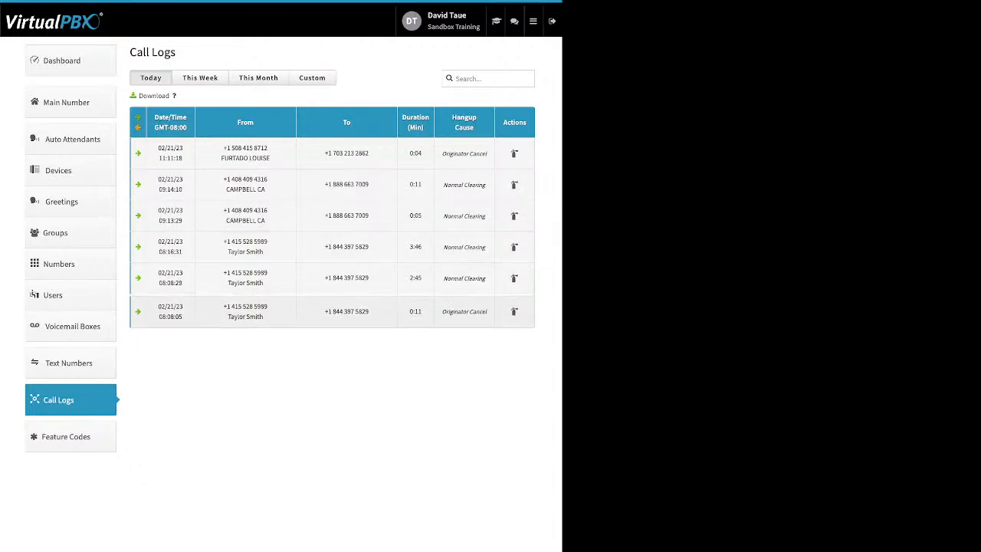
pyautogui.scroll(-2, 331, 309)
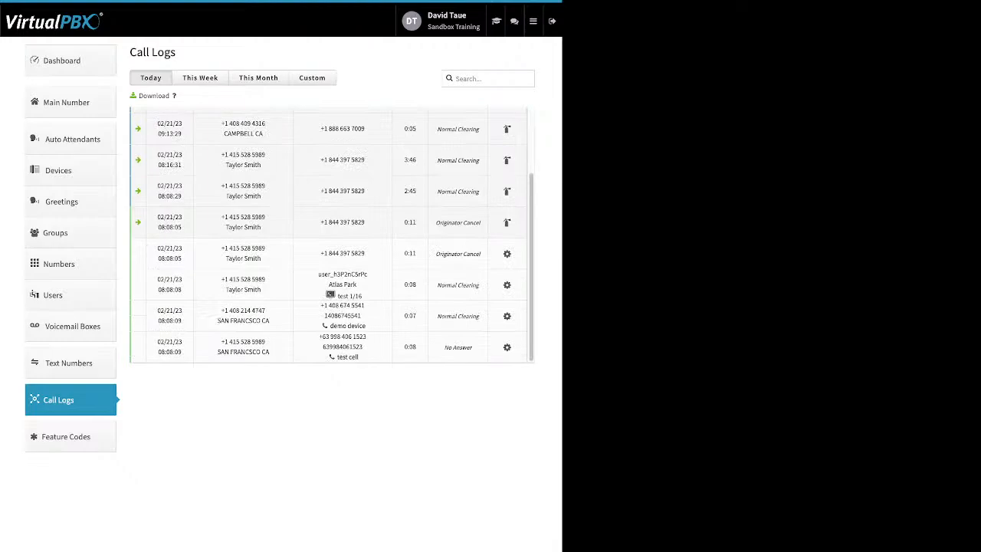
pyautogui.moveTo(362, 296); pyautogui.dragTo(362, 316)
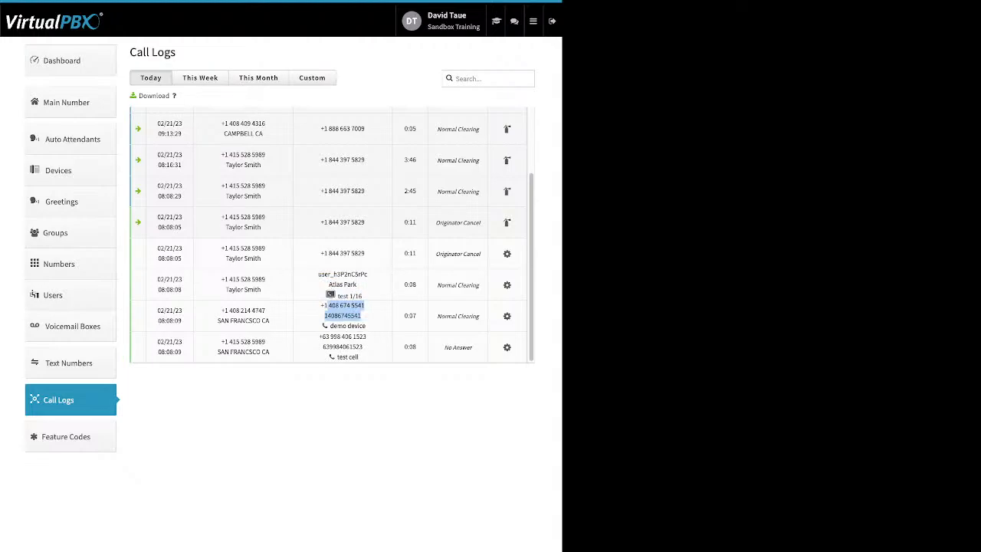
pyautogui.moveTo(363, 346); pyautogui.dragTo(323, 347)
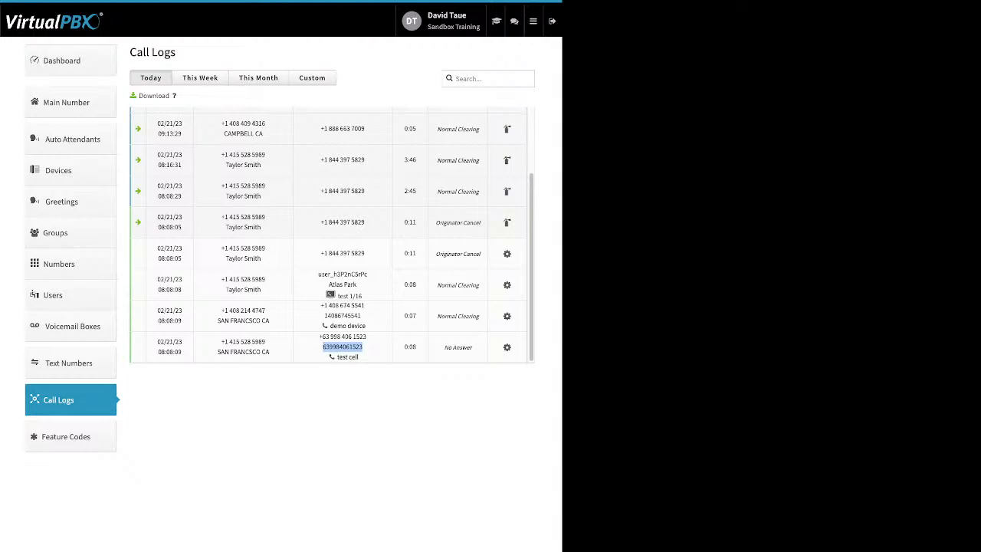
pyautogui.moveTo(479, 316); pyautogui.dragTo(437, 316)
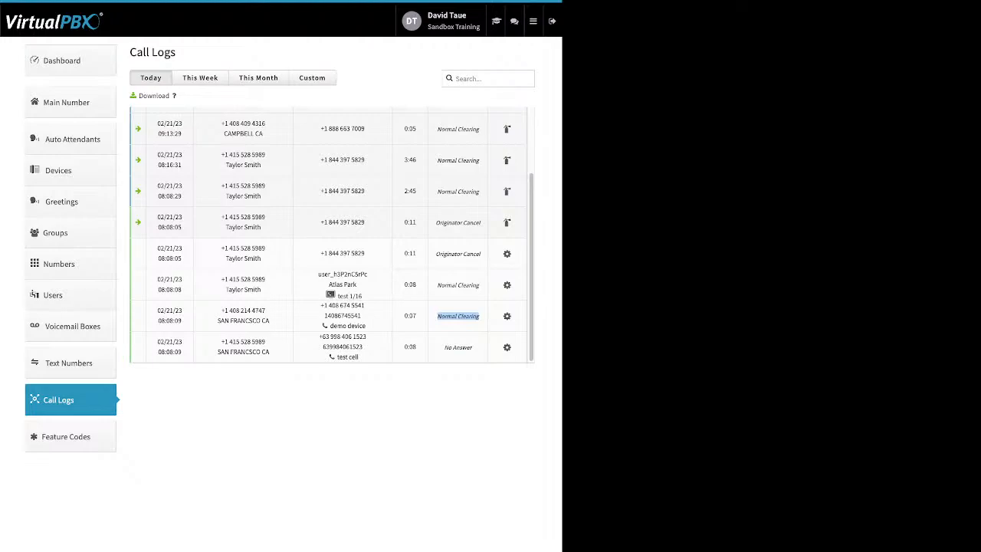
pyautogui.moveTo(474, 347); pyautogui.dragTo(443, 348)
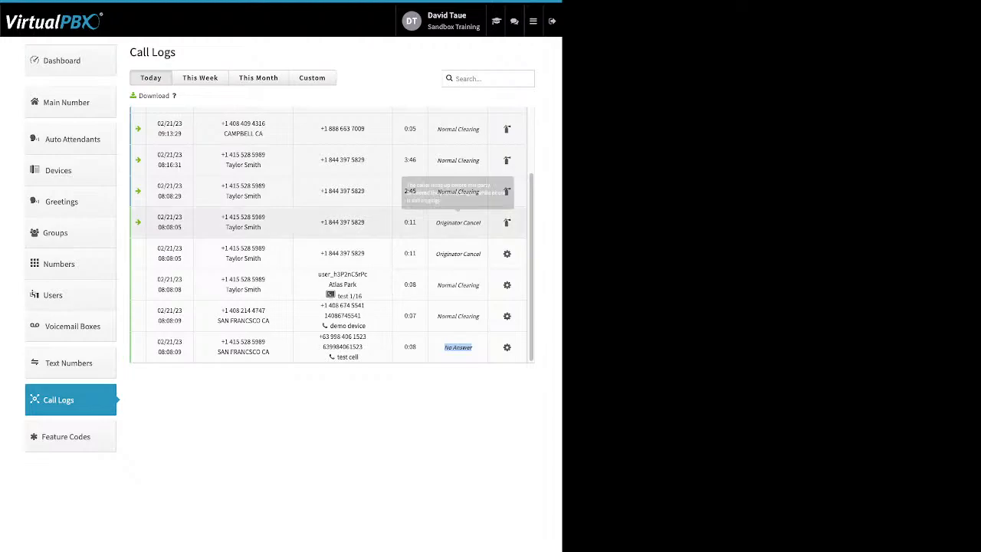
# Read the Originator Cancel and Normal Clearing hangup causes, then list This Week's calls (02/20–02/21/2023).
pyautogui.moveTo(484, 223); pyautogui.dragTo(443, 223)
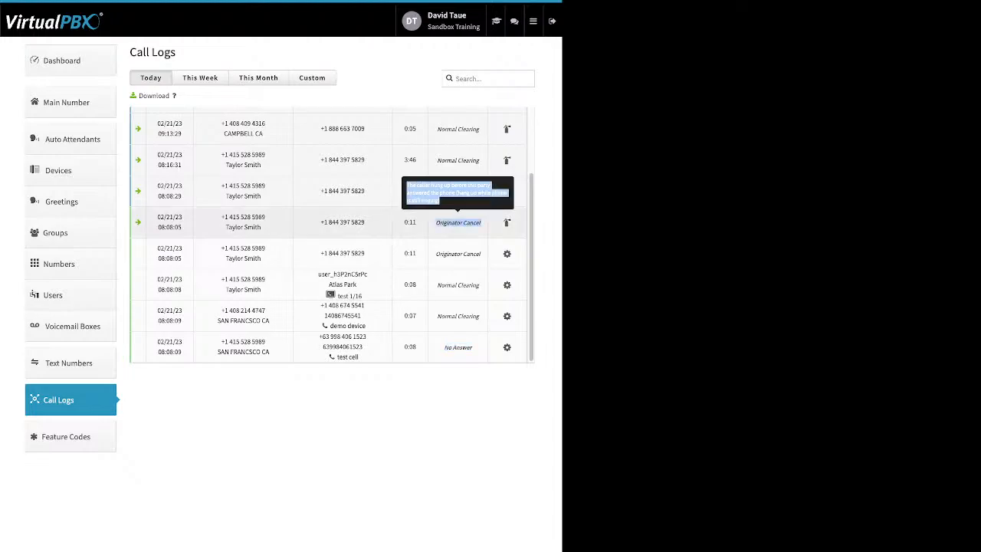
pyautogui.scroll(2, 443, 223)
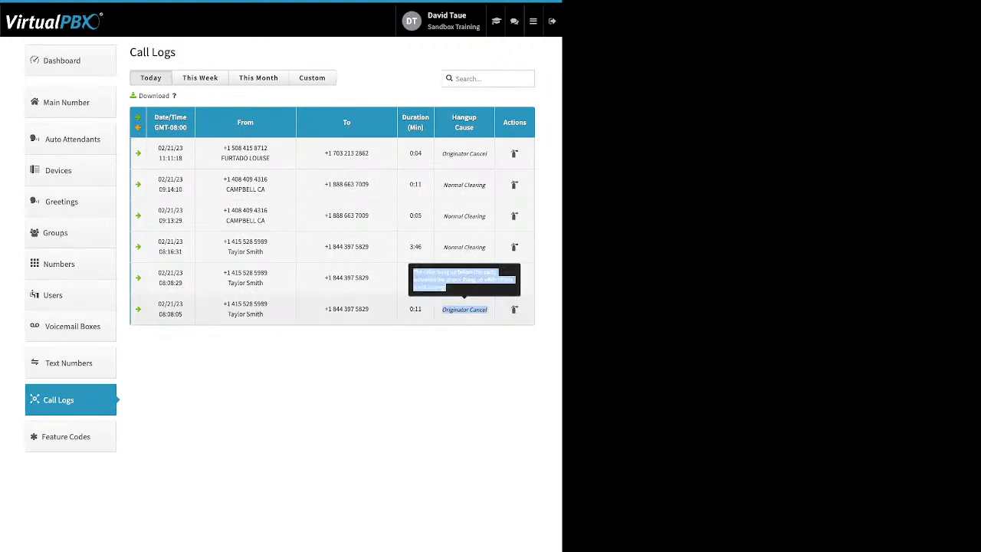
pyautogui.moveTo(465, 279)
pyautogui.scroll(-2, 464, 278)
pyautogui.scroll(-1, 332, 234)
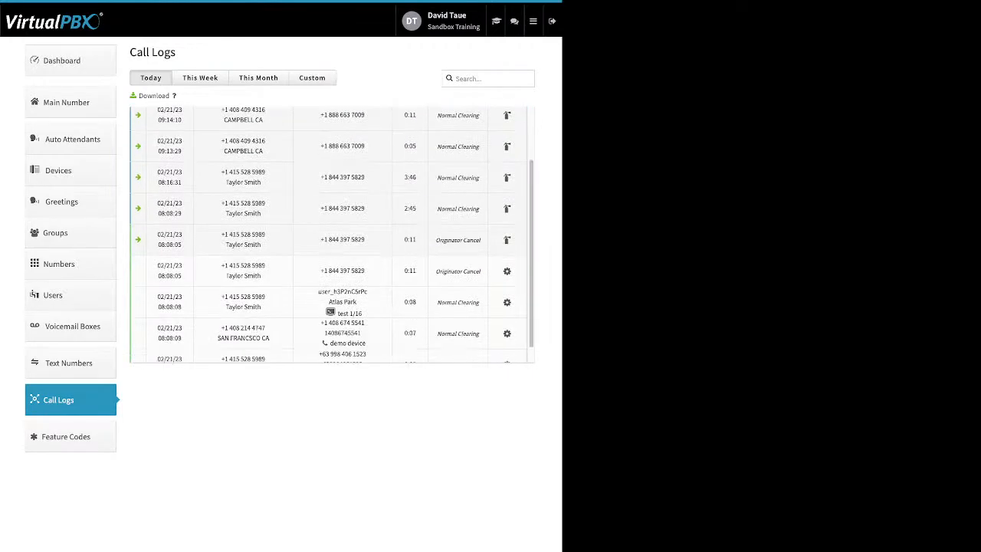
pyautogui.scroll(-1, 332, 233)
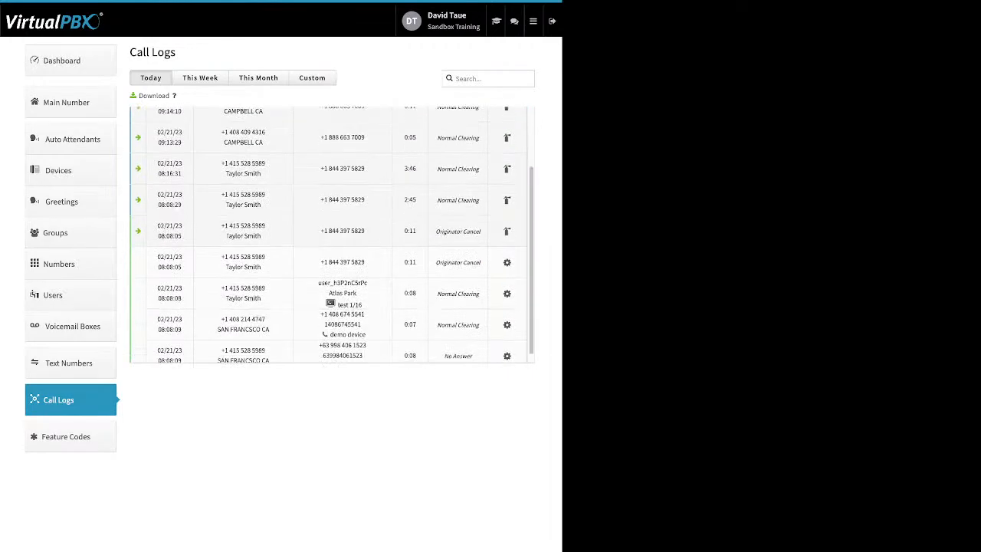
pyautogui.moveTo(476, 325); pyautogui.dragTo(438, 325)
pyautogui.scroll(3, 458, 272)
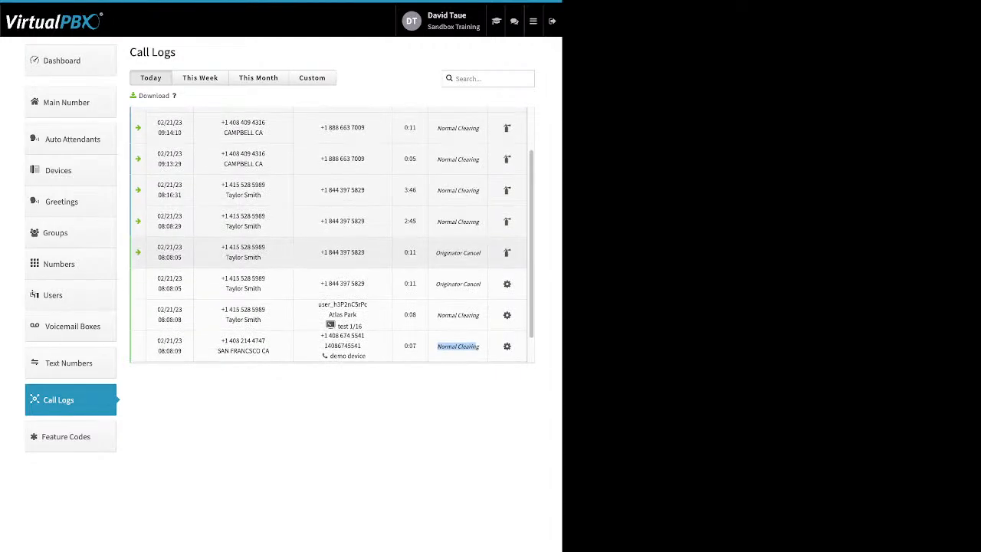
pyautogui.scroll(1, 458, 264)
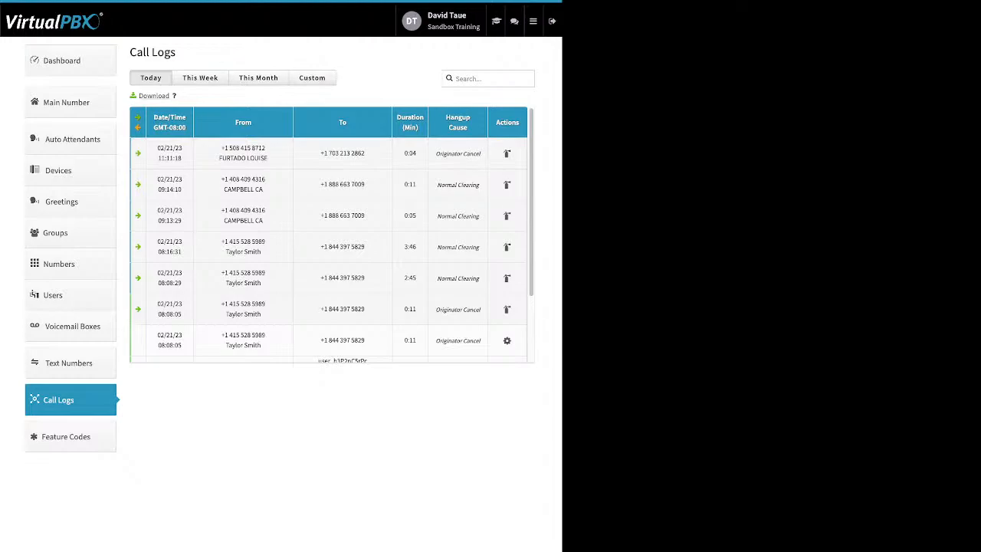
pyautogui.click(206, 78)
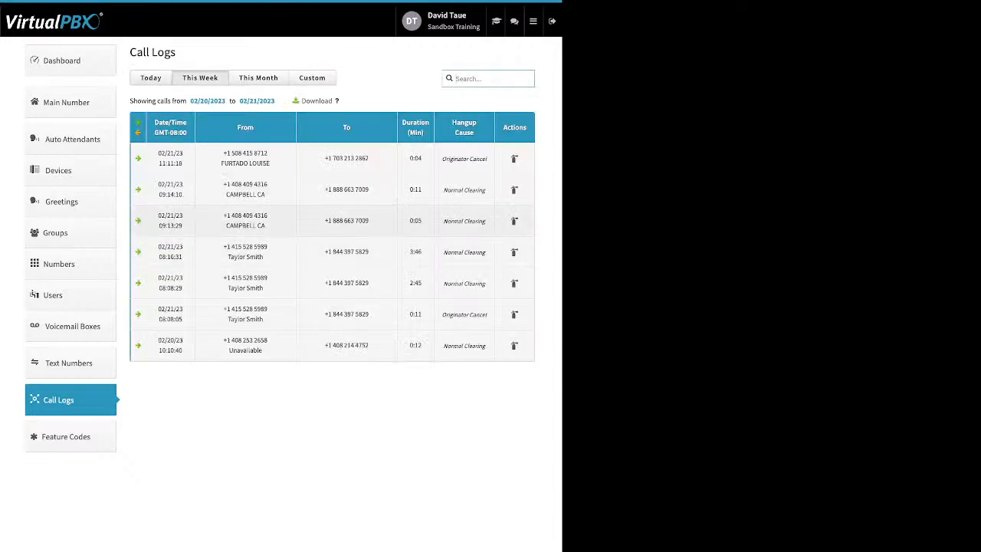
# List This Month's calls and expand, then collapse, the 02/07 13:05:22 and 02/14 09:27:14 call details.
pyautogui.click(258, 77)
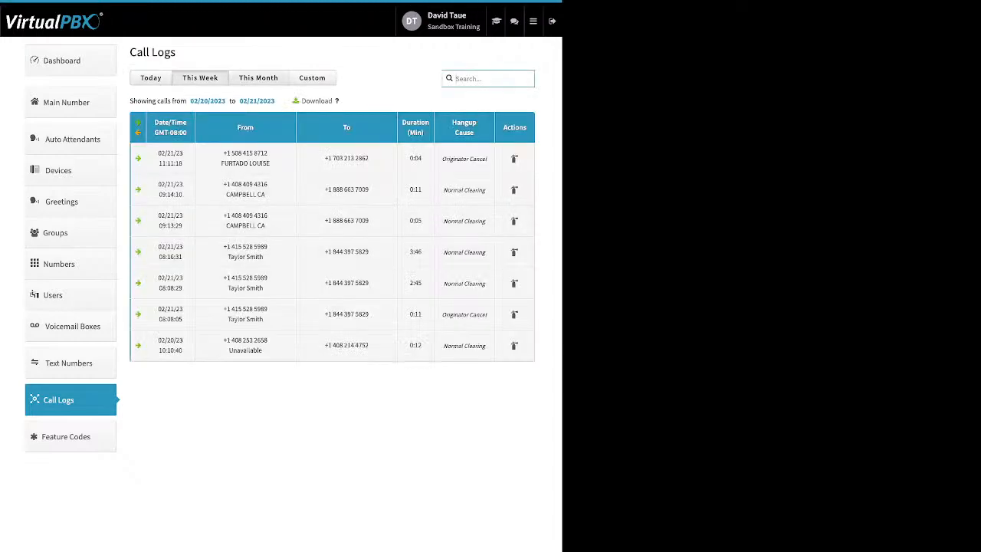
pyautogui.scroll(-10, 331, 239)
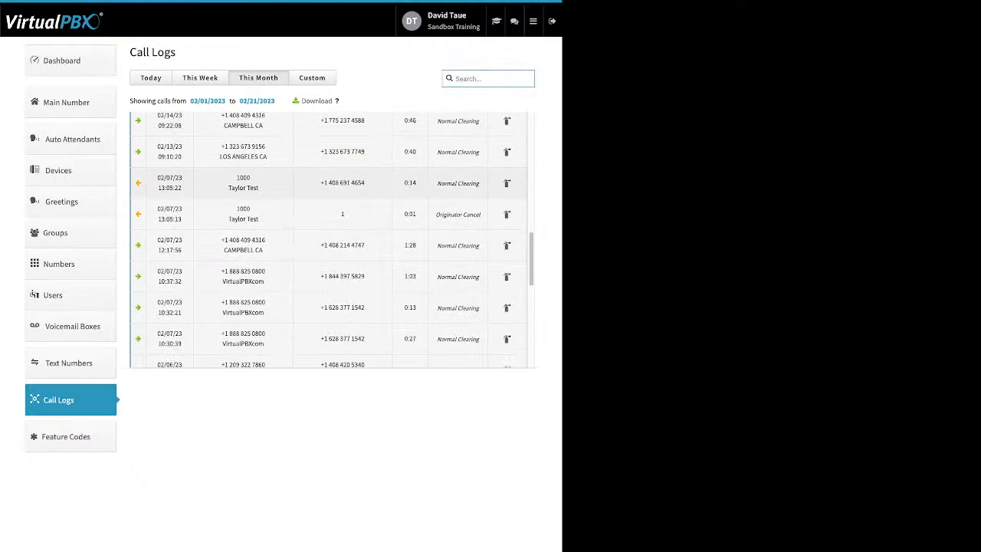
pyautogui.click(332, 183)
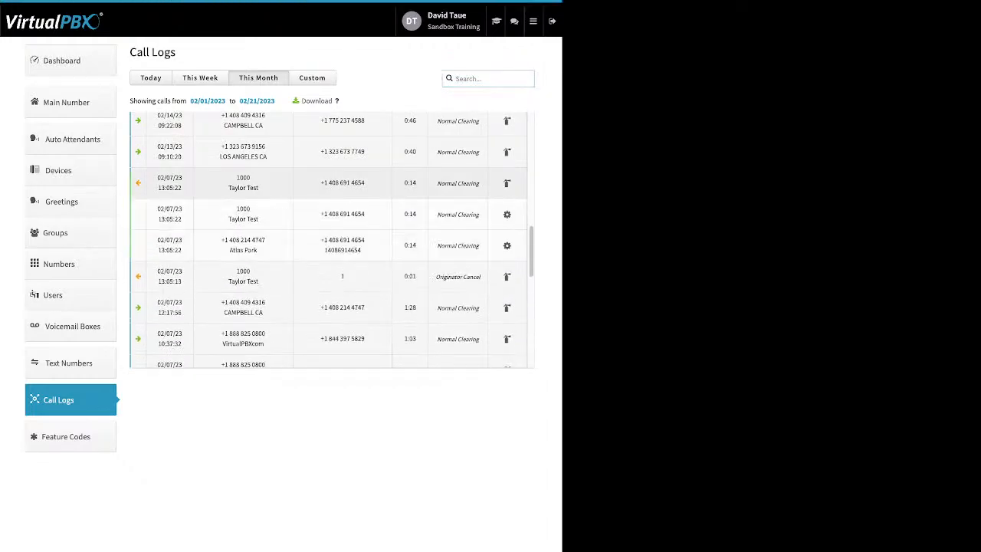
pyautogui.click(332, 183)
pyautogui.scroll(2, 332, 249)
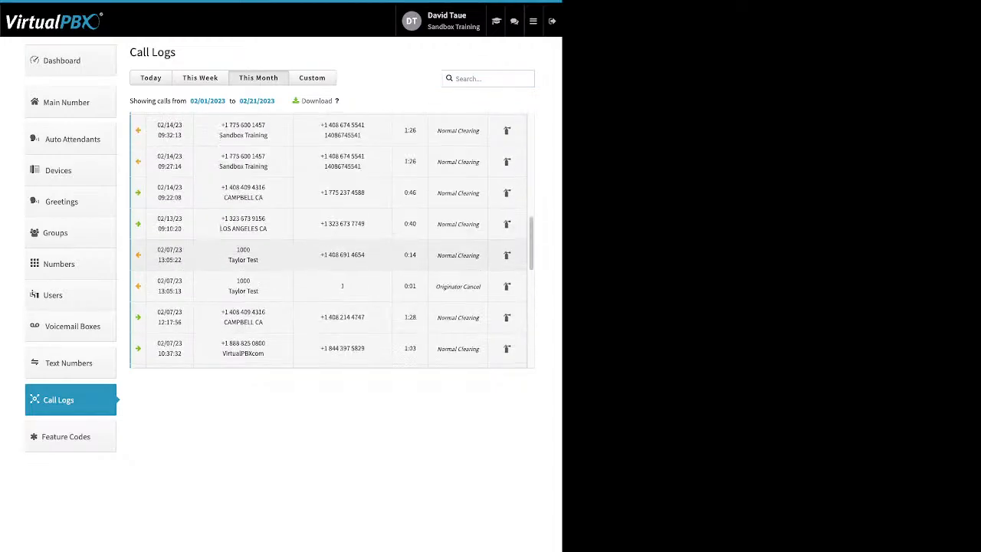
pyautogui.scroll(-3, 332, 240)
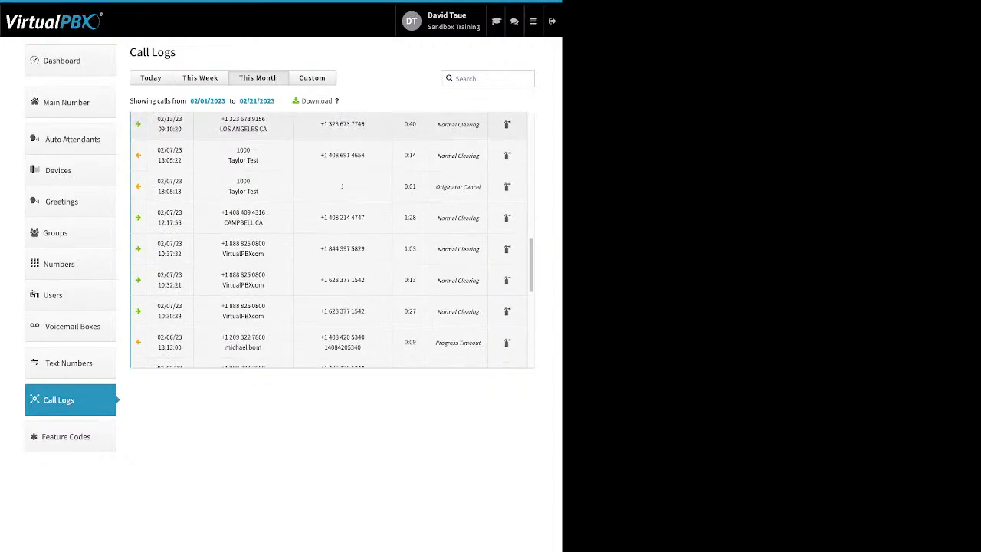
pyautogui.scroll(5, 332, 239)
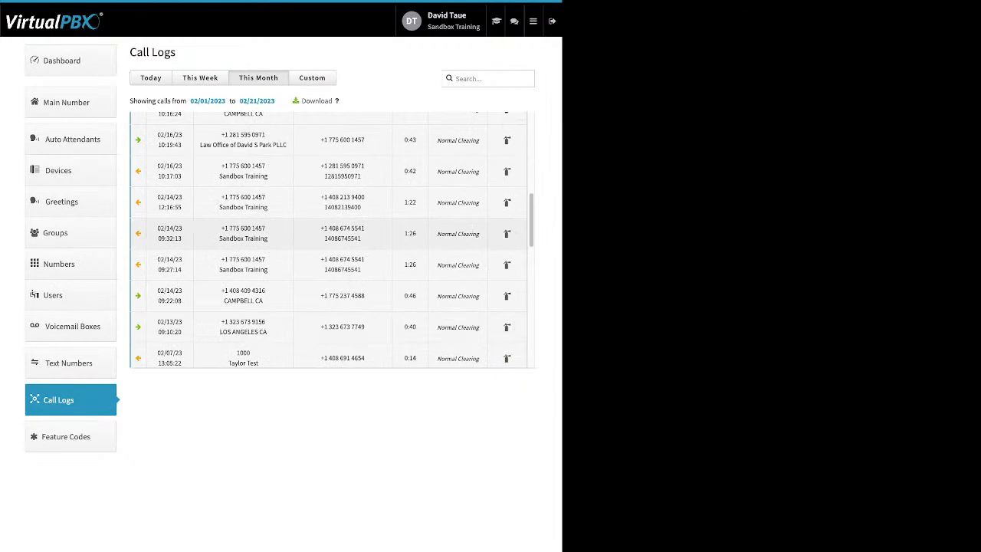
pyautogui.click(332, 264)
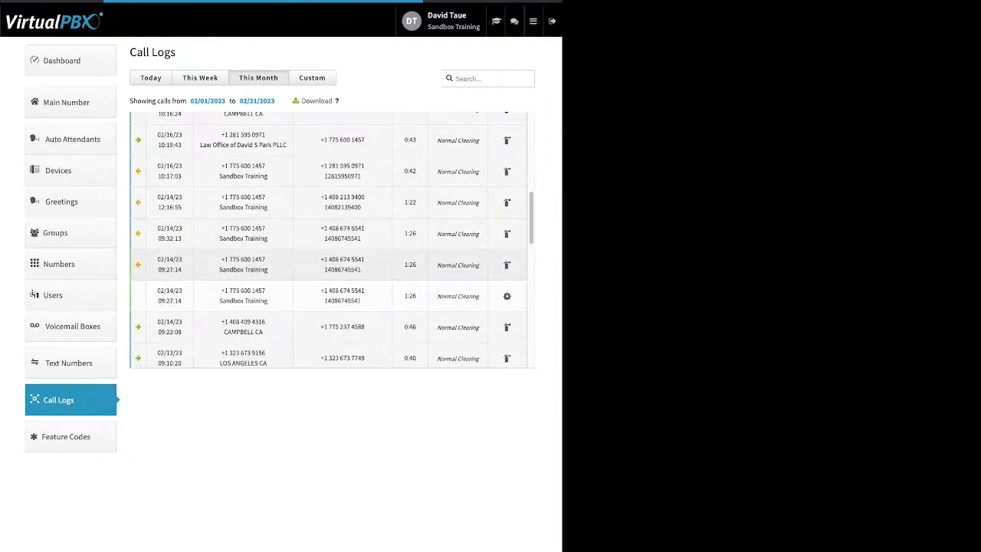
pyautogui.click(332, 265)
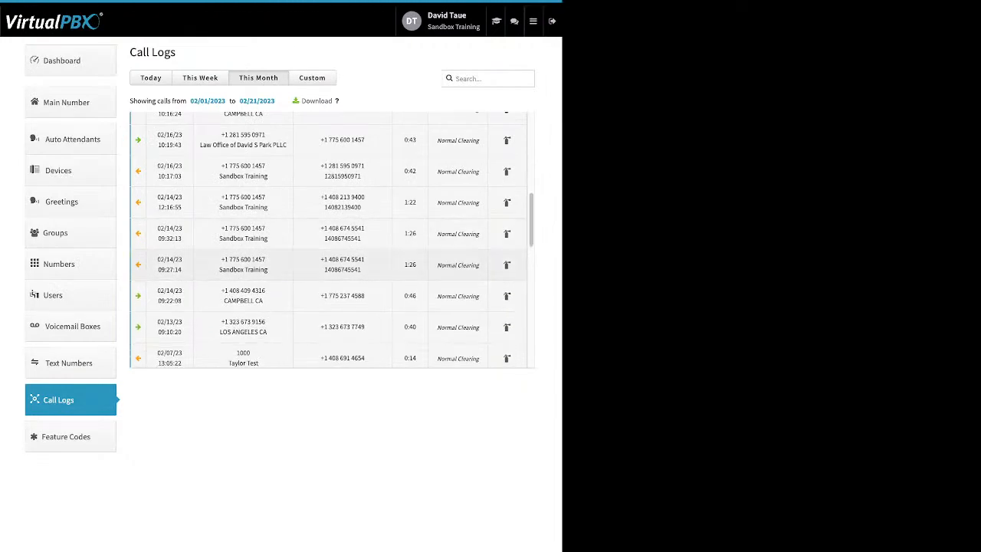
# Expand the details of the 02/06 calls at 12:57:40, 12:58:00 and 13:03:00.
pyautogui.scroll(1, 332, 241)
pyautogui.scroll(2, 332, 245)
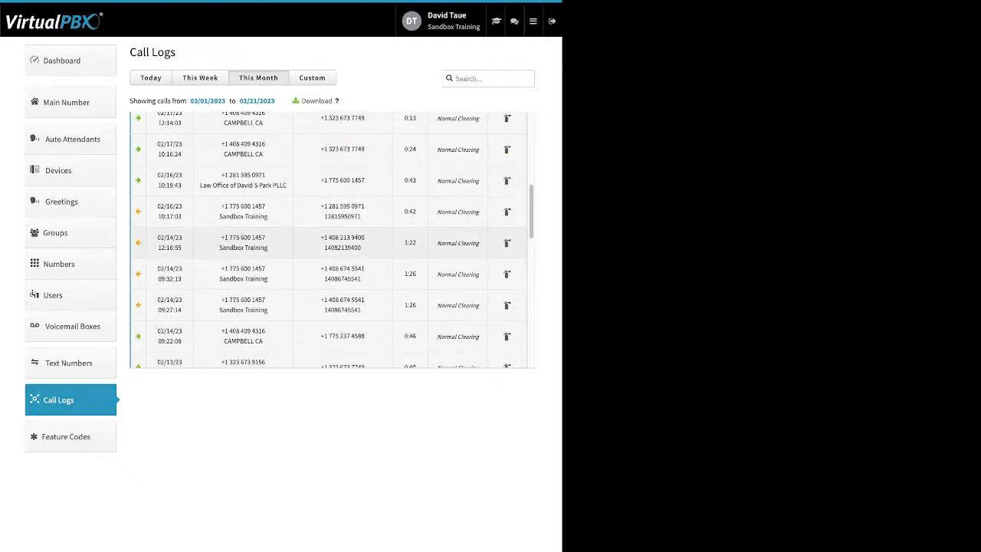
pyautogui.scroll(-5, 332, 245)
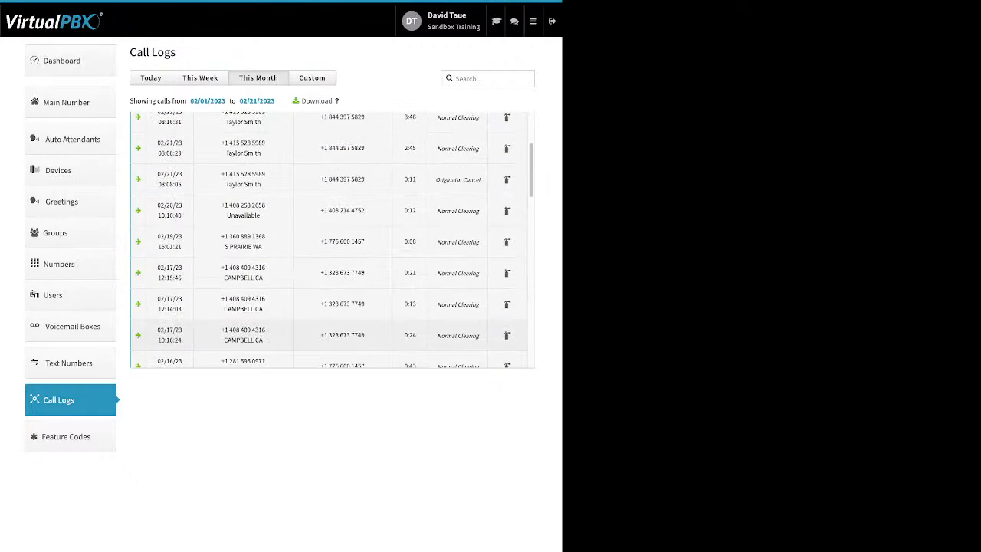
pyautogui.scroll(-3, 332, 246)
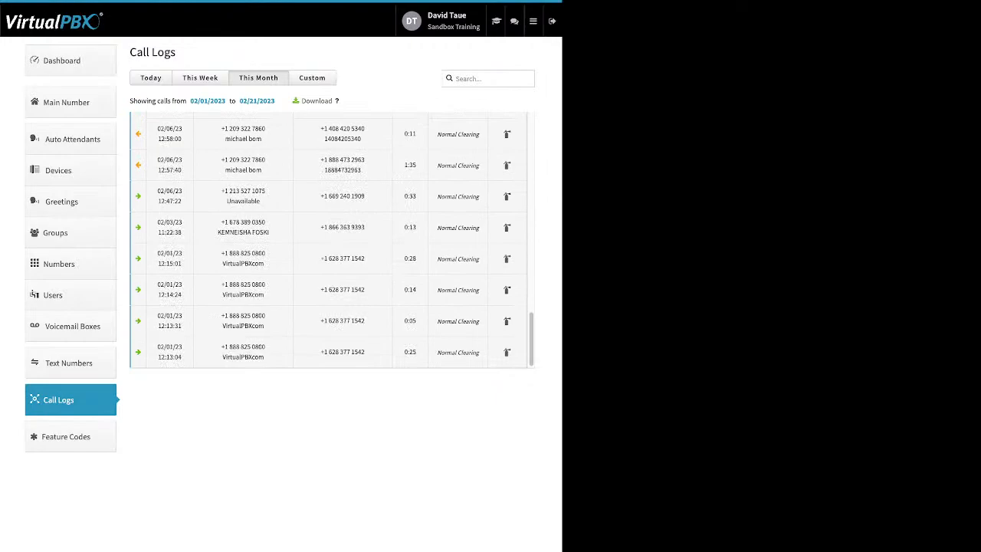
pyautogui.scroll(3, 332, 239)
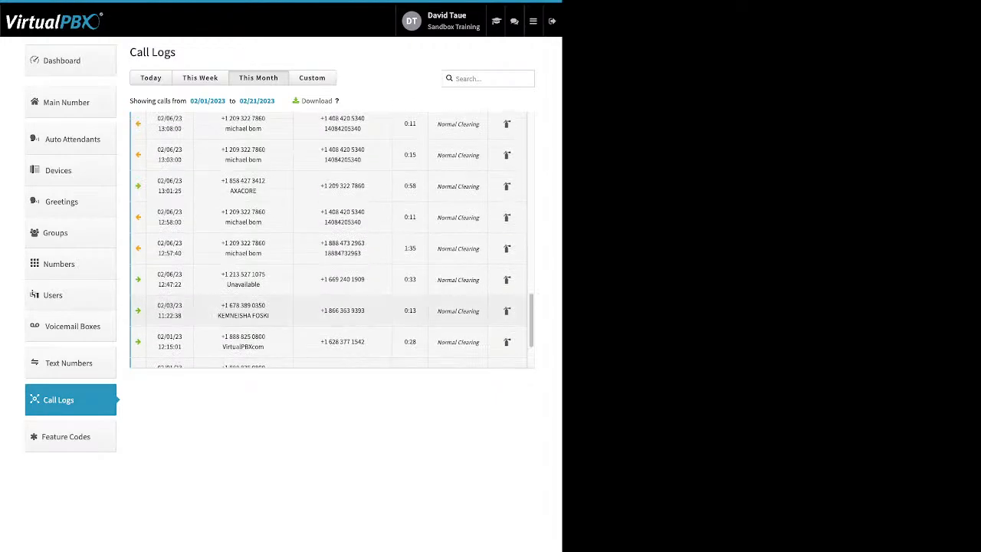
pyautogui.click(332, 249)
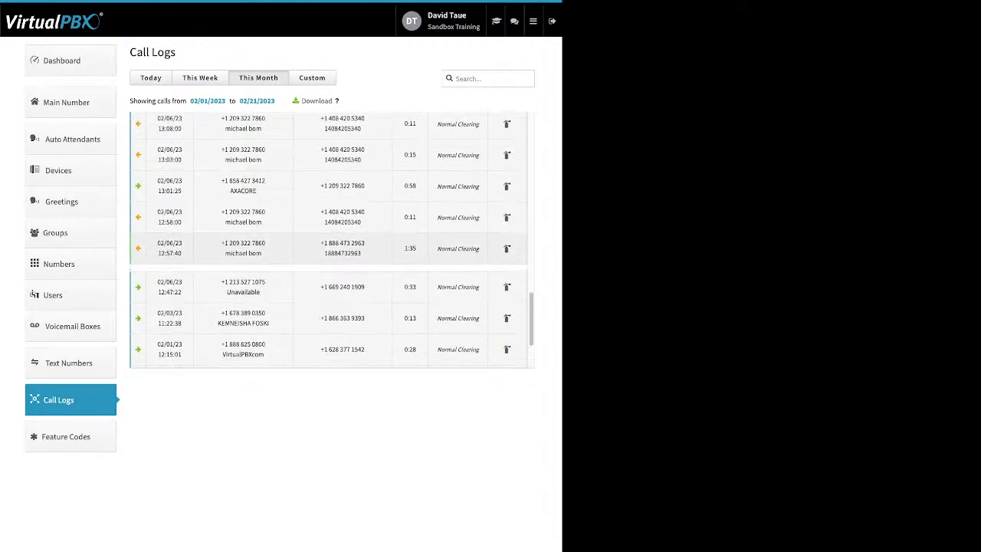
pyautogui.scroll(1, 332, 240)
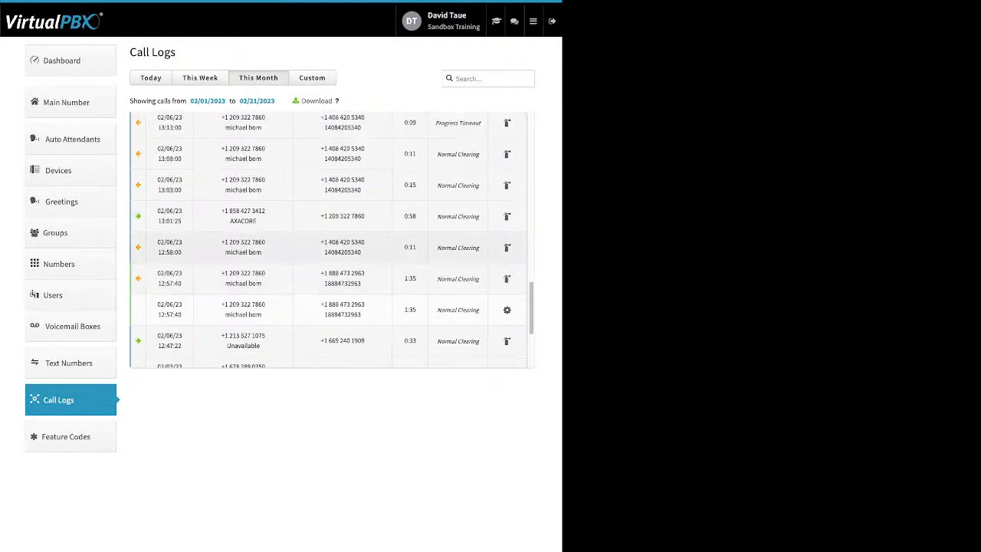
pyautogui.click(332, 247)
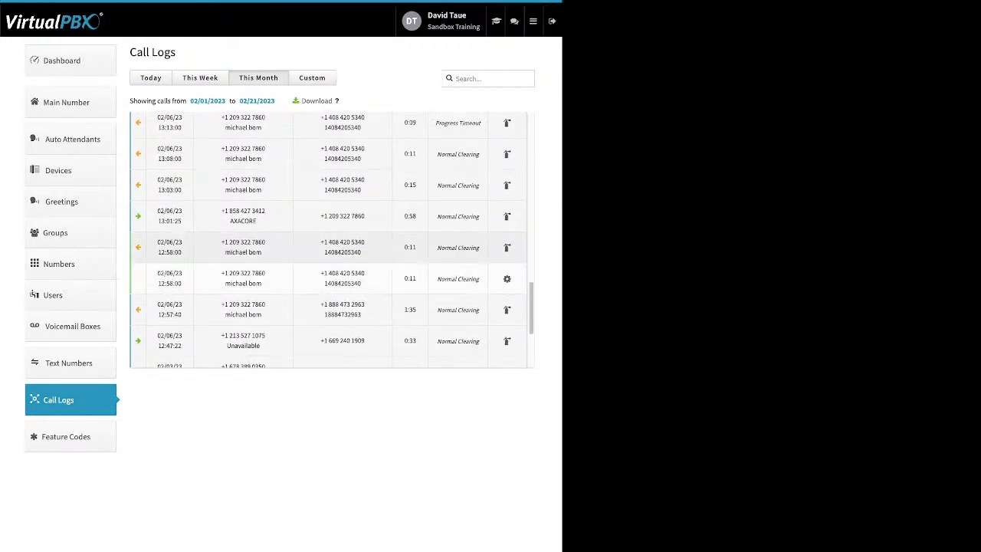
pyautogui.scroll(1, 332, 248)
pyautogui.click(331, 201)
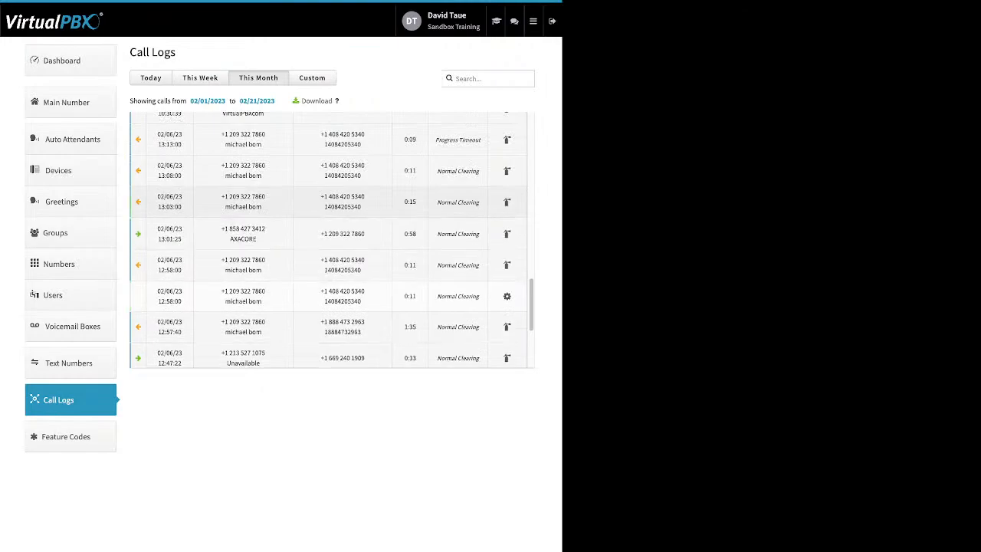
pyautogui.scroll(3, 332, 240)
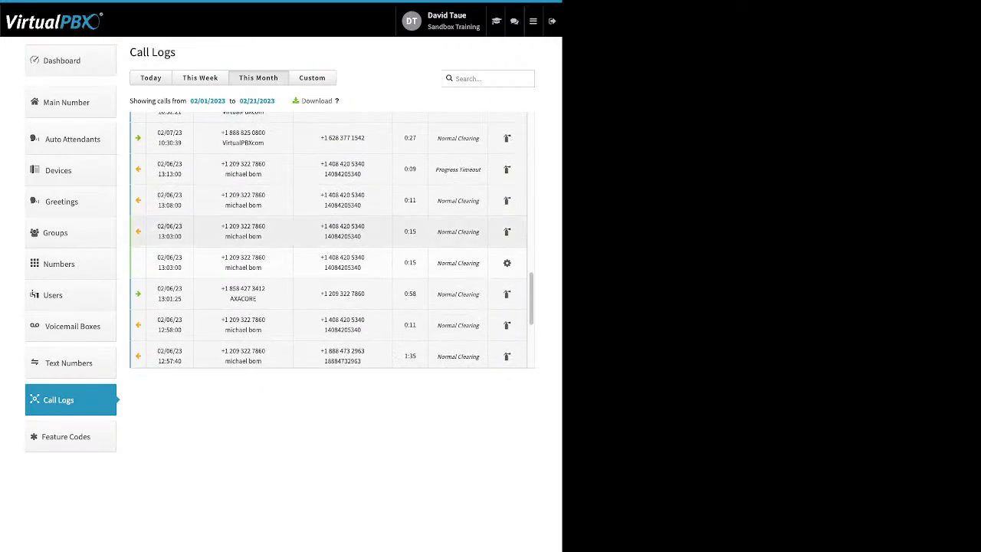
pyautogui.scroll(4, 332, 240)
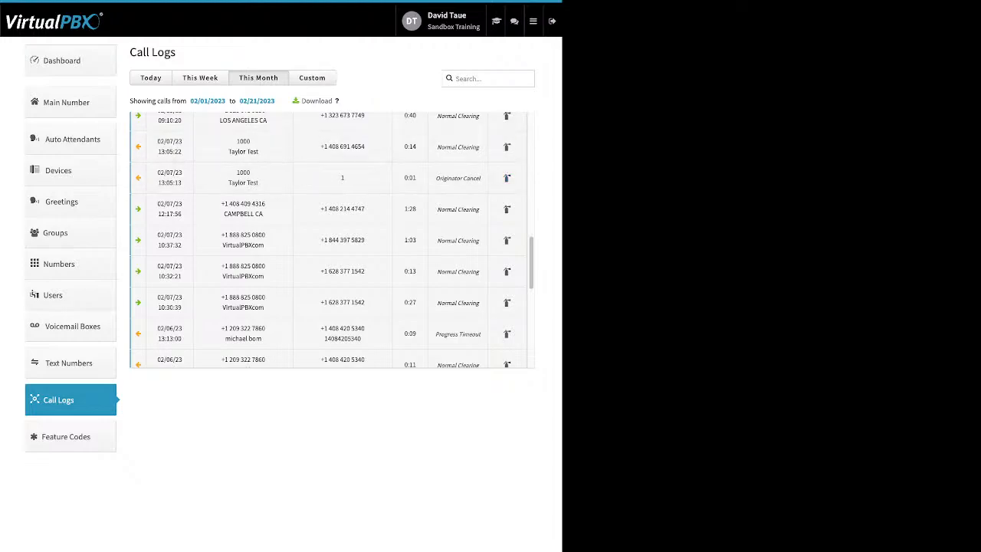
# Switch the call logs from This Week to a Custom range of 02/20/2023 to 02/21/2023.
pyautogui.click(200, 77)
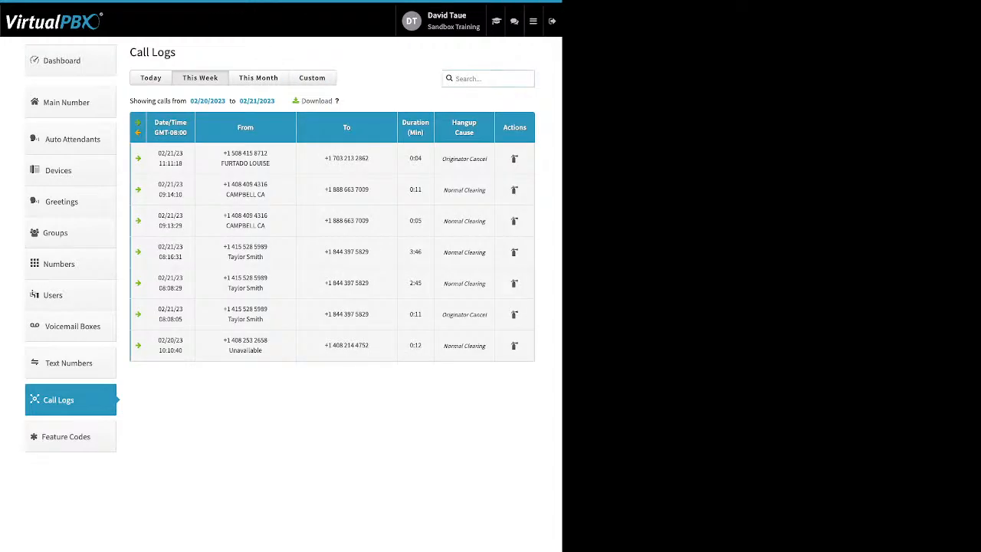
pyautogui.click(312, 77)
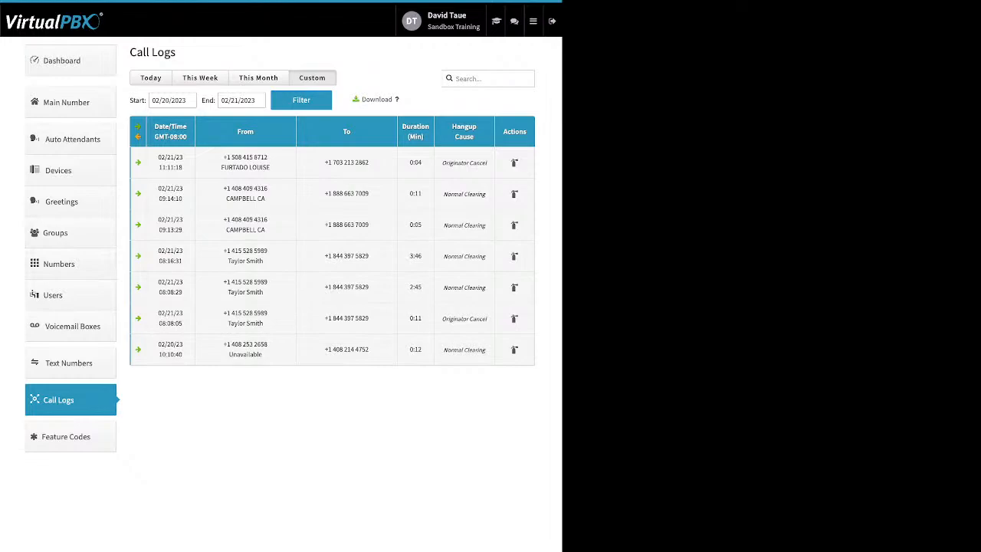
# Set the custom start date to January 1, 2023 and filter the call logs.
pyautogui.click(185, 100)
pyautogui.click(160, 121)
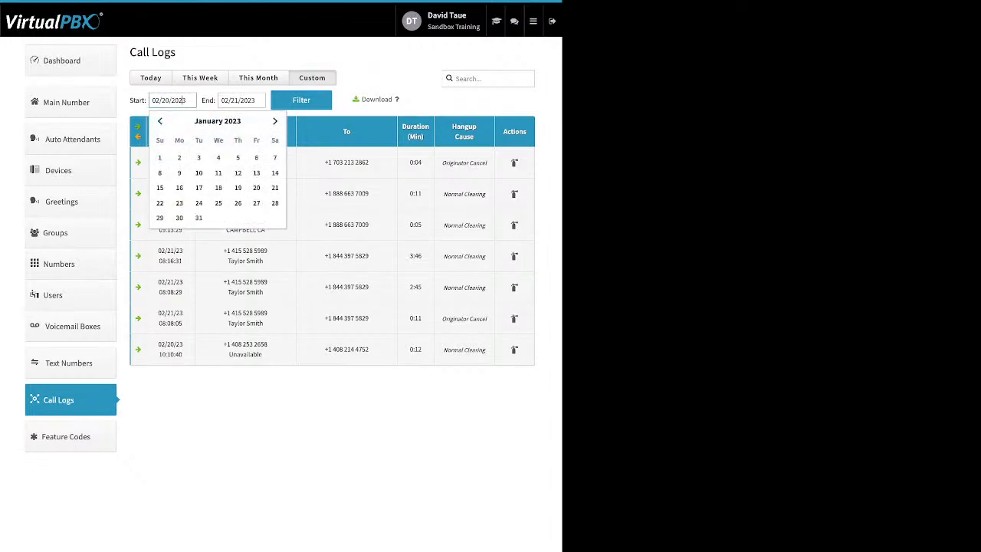
pyautogui.click(160, 157)
pyautogui.click(300, 99)
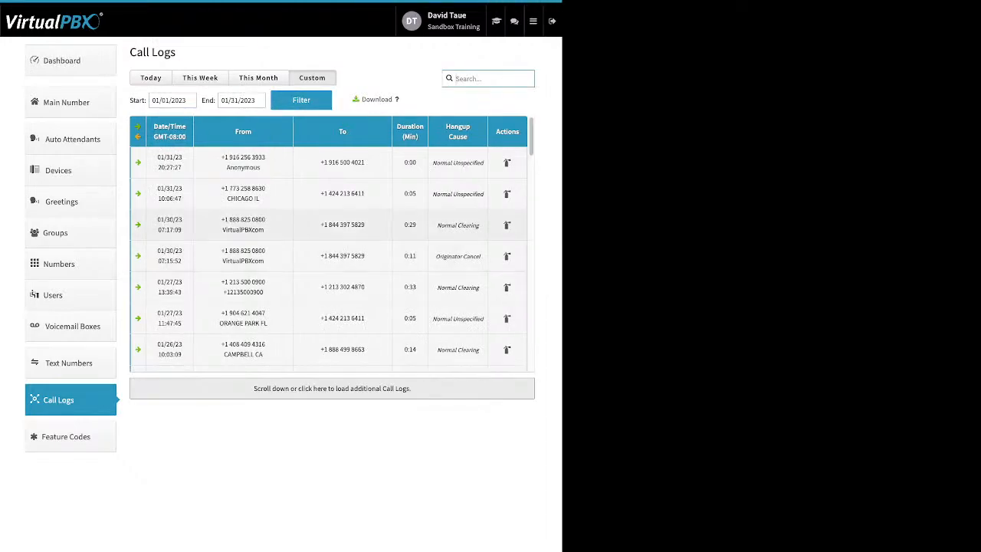
# Scroll through the filtered January call list, then go to the Feature Codes page.
pyautogui.scroll(-3, 332, 238)
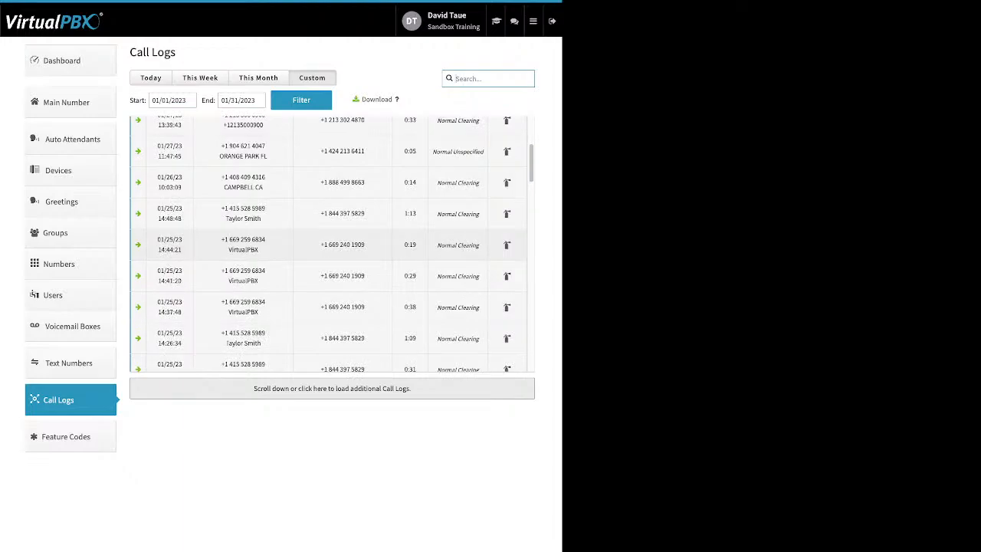
pyautogui.scroll(-10, 332, 243)
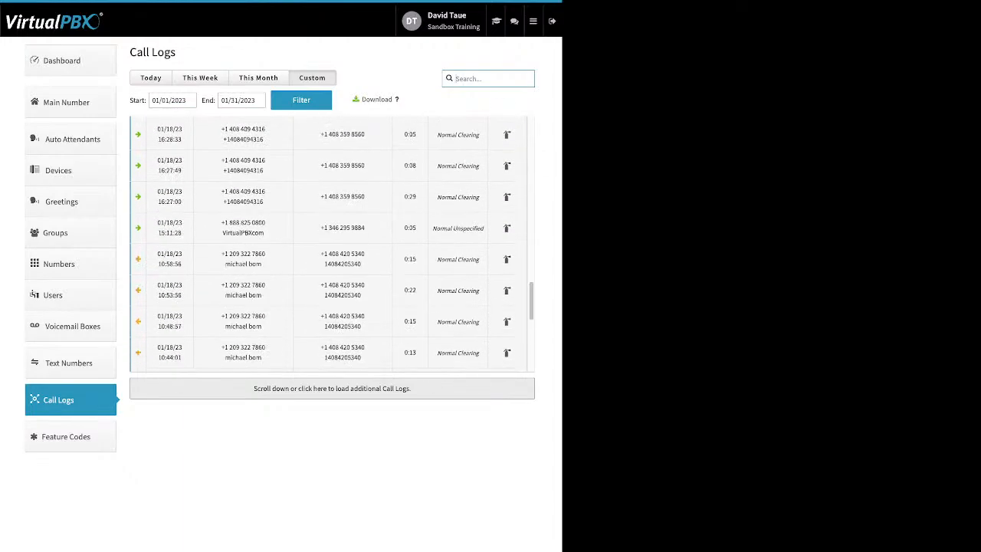
pyautogui.scroll(-5, 332, 243)
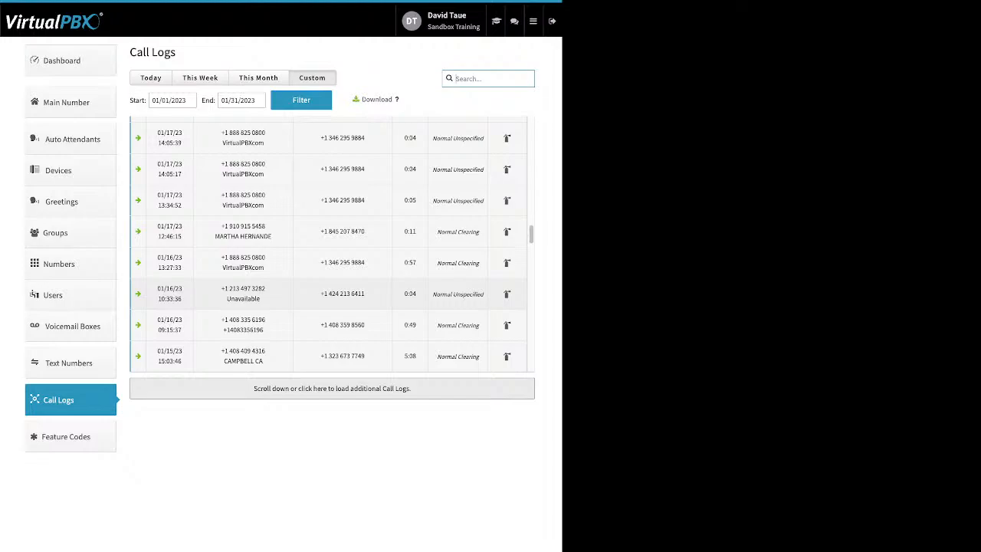
pyautogui.click(66, 436)
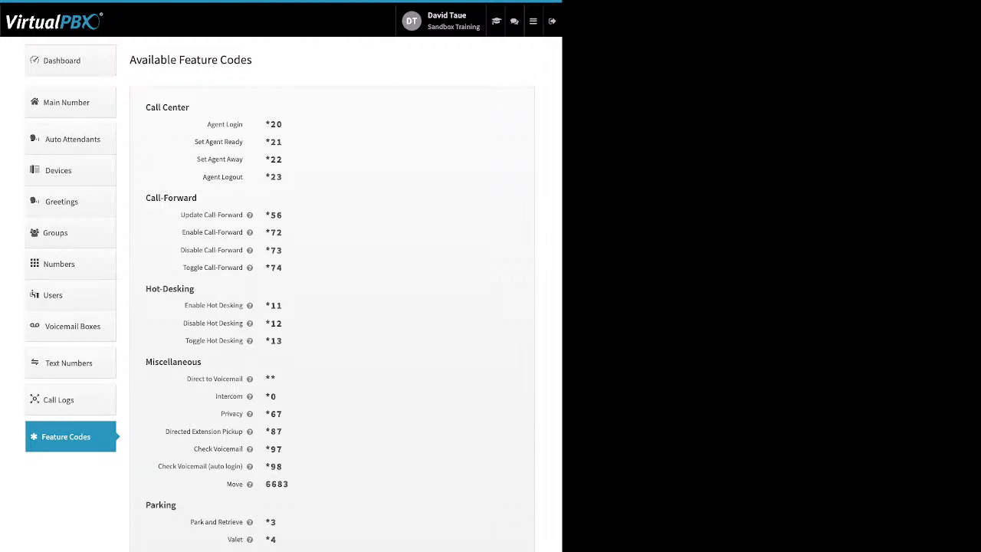
# Check the Enable Hot Desking help, then expand the header menu of extra portal sections.
pyautogui.moveTo(249, 305)
pyautogui.click(533, 20)
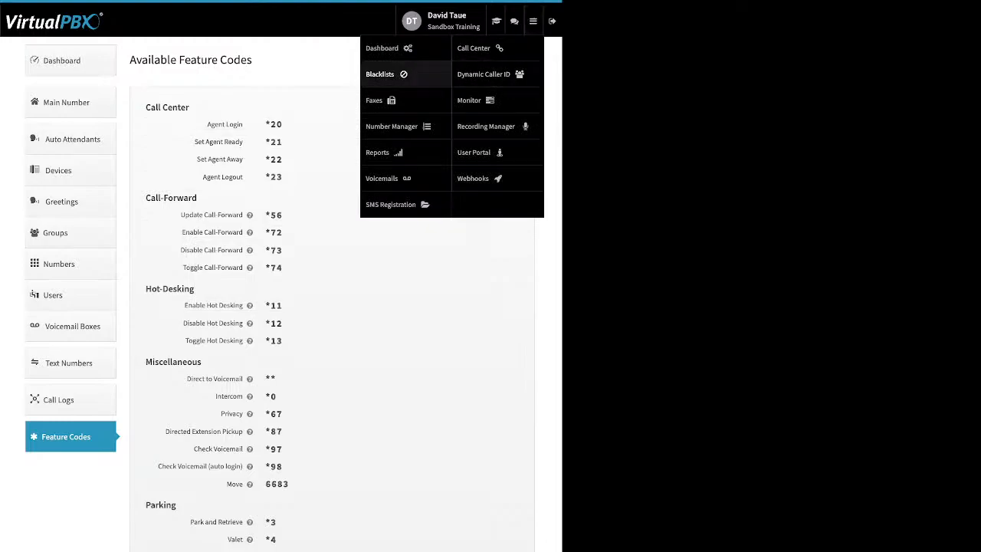
# Go to Blacklist Settings and open the editor listing test, Block list, New BList and soft phone.
pyautogui.click(380, 73)
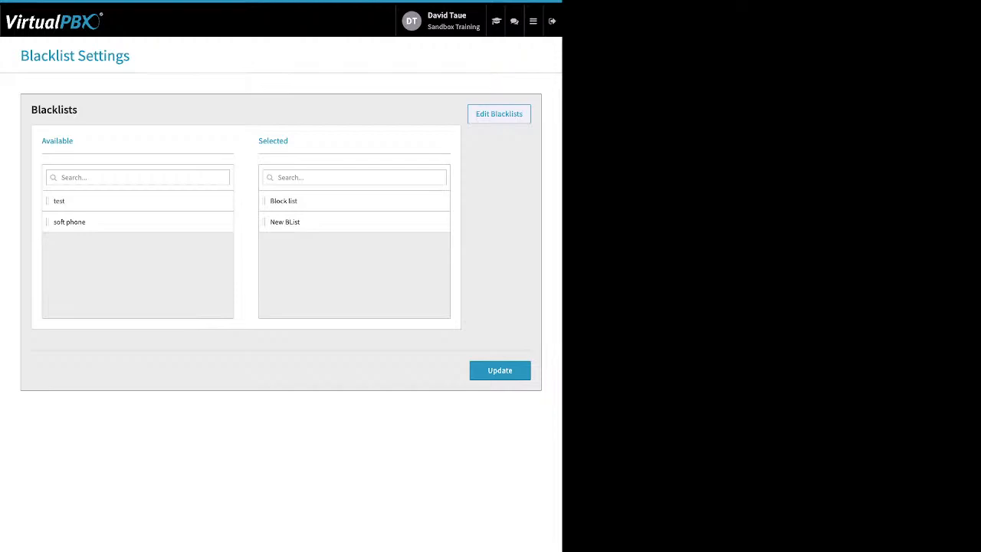
pyautogui.click(499, 114)
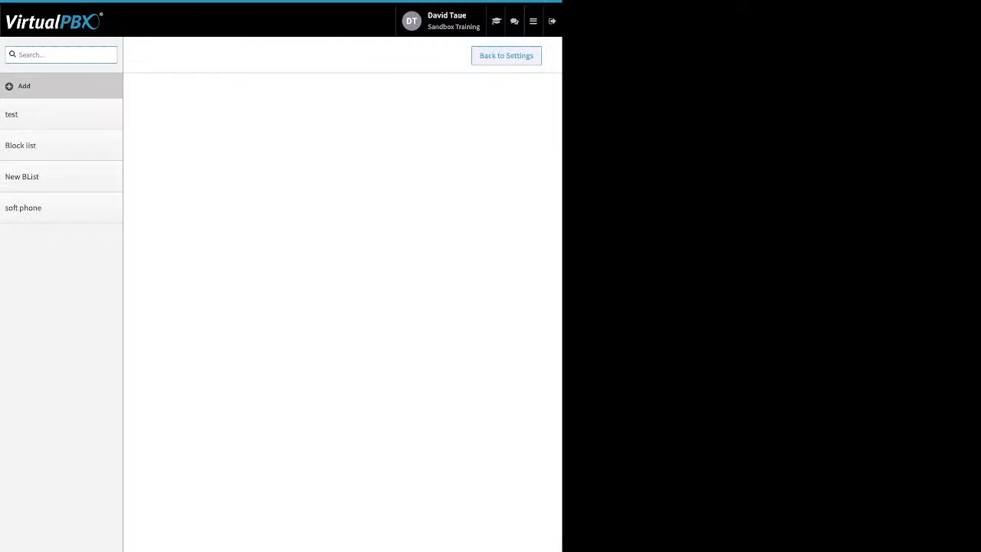
# Open the Block list blacklist, toggle Block Anonymous on then off, and cancel adding a number.
pyautogui.click(31, 146)
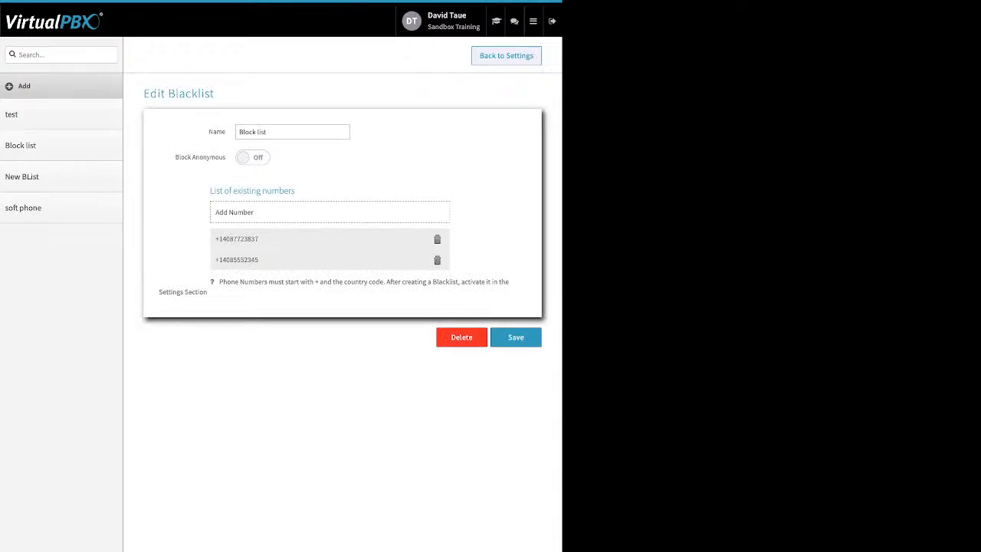
pyautogui.doubleClick(217, 132)
pyautogui.moveTo(175, 158); pyautogui.dragTo(226, 157)
pyautogui.click(253, 158)
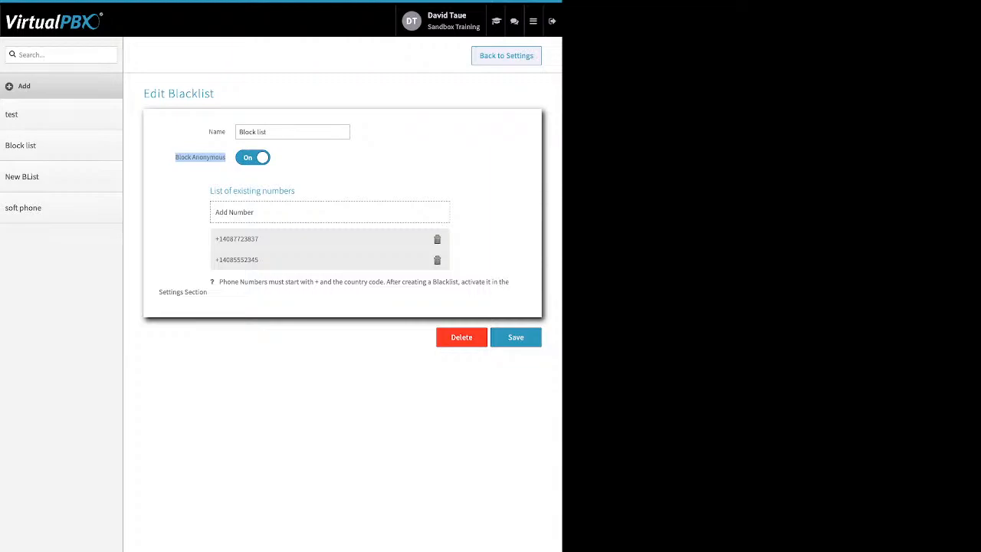
pyautogui.click(253, 157)
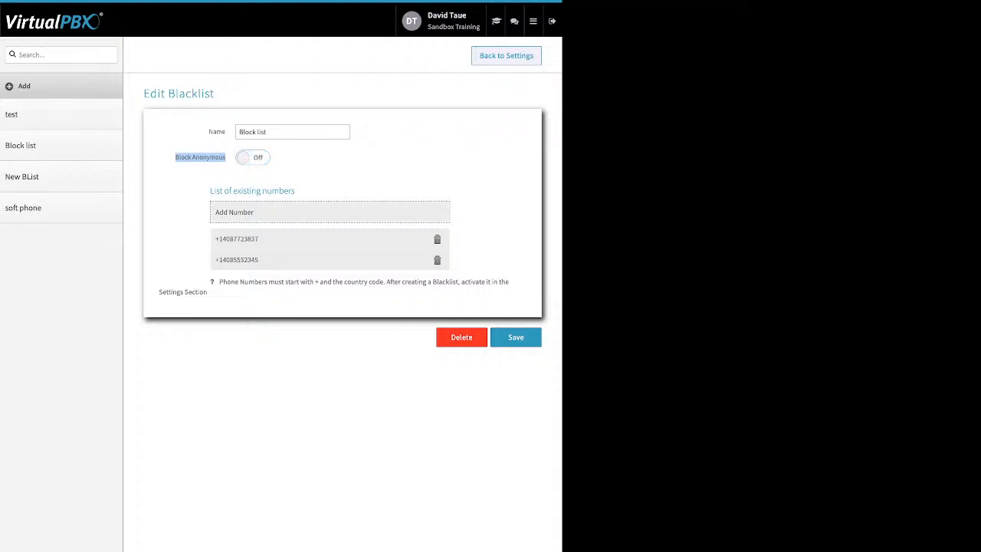
pyautogui.click(257, 212)
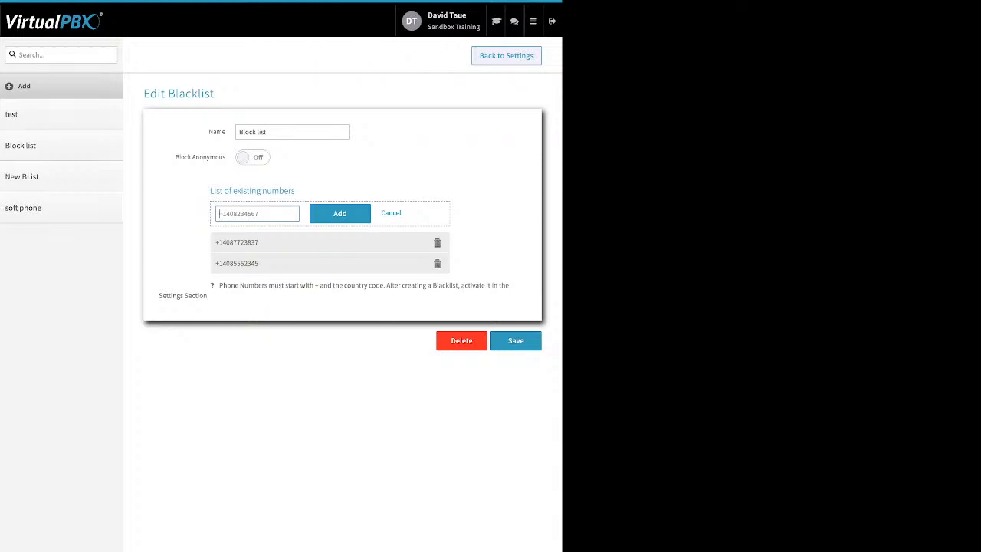
pyautogui.click(391, 213)
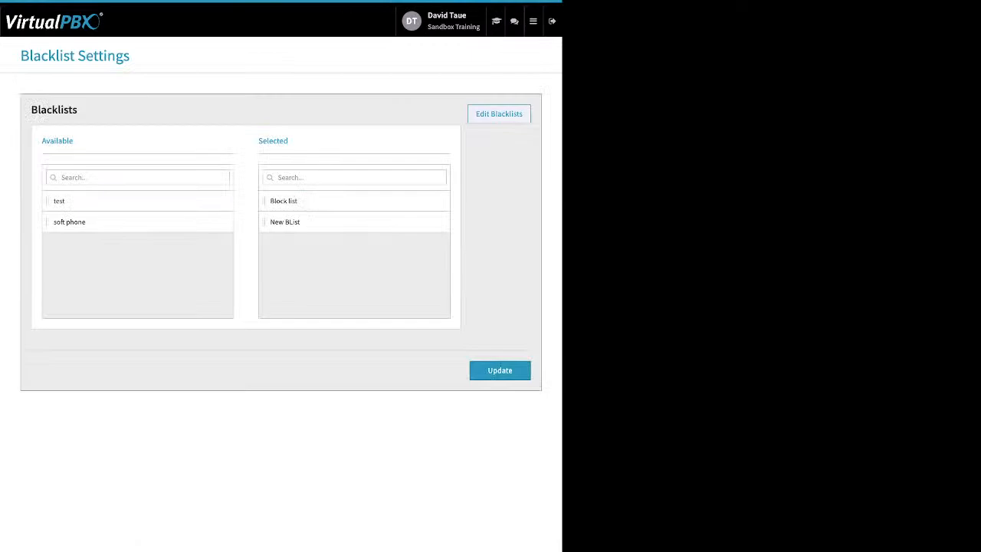
# Update the blacklist selection, then select the single inbound fax in Sandbox Training's Main Faxbox.
pyautogui.moveTo(289, 141); pyautogui.dragTo(258, 141)
pyautogui.click(499, 371)
pyautogui.moveTo(533, 21)
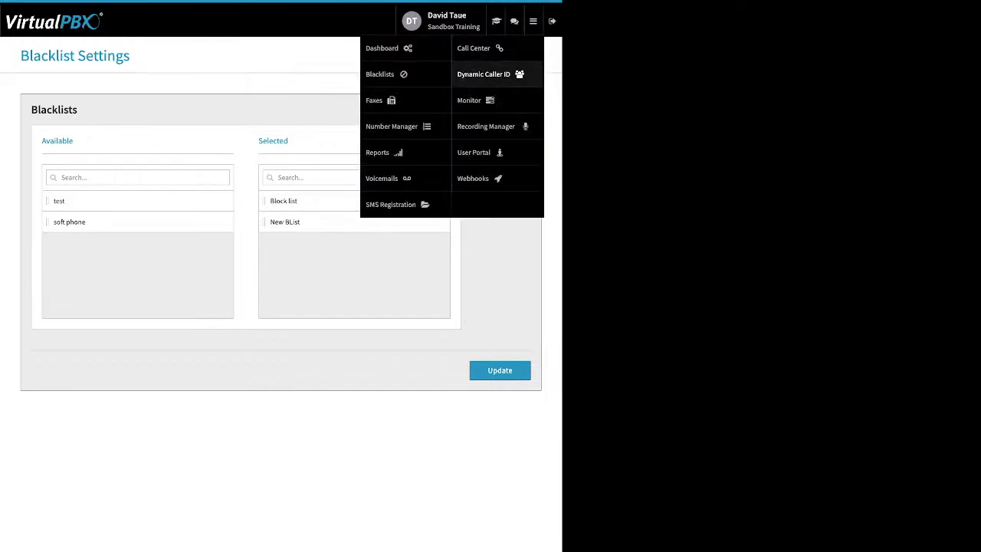
pyautogui.click(374, 100)
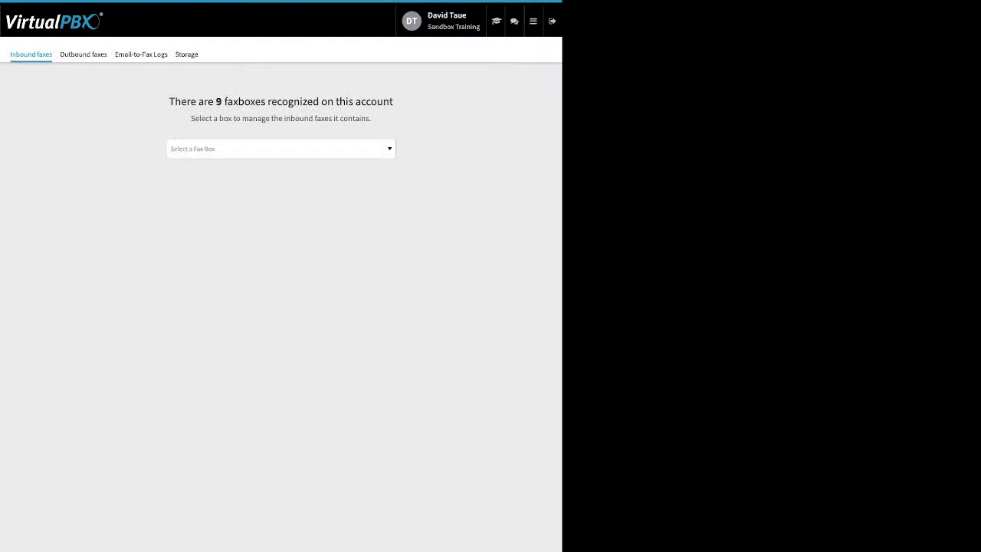
pyautogui.click(281, 149)
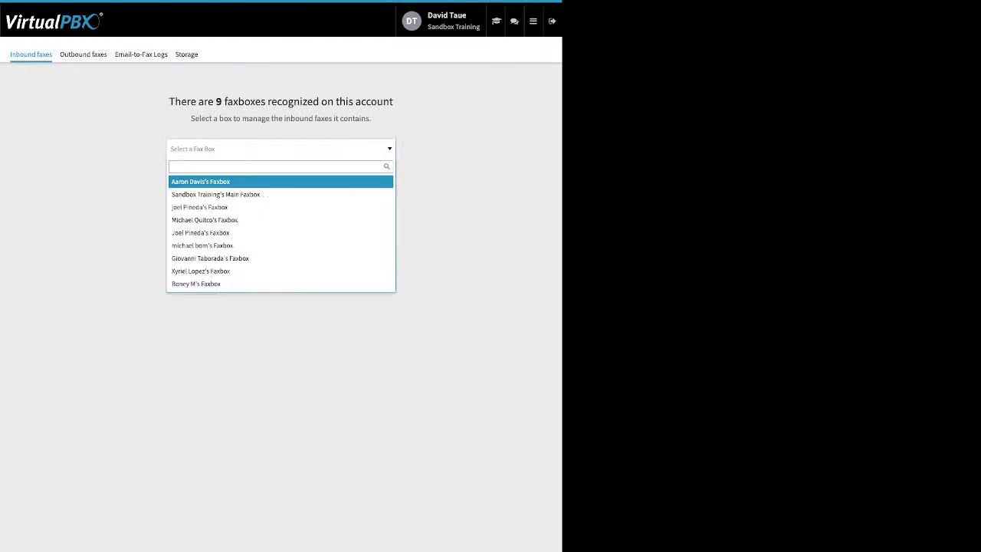
pyautogui.click(216, 195)
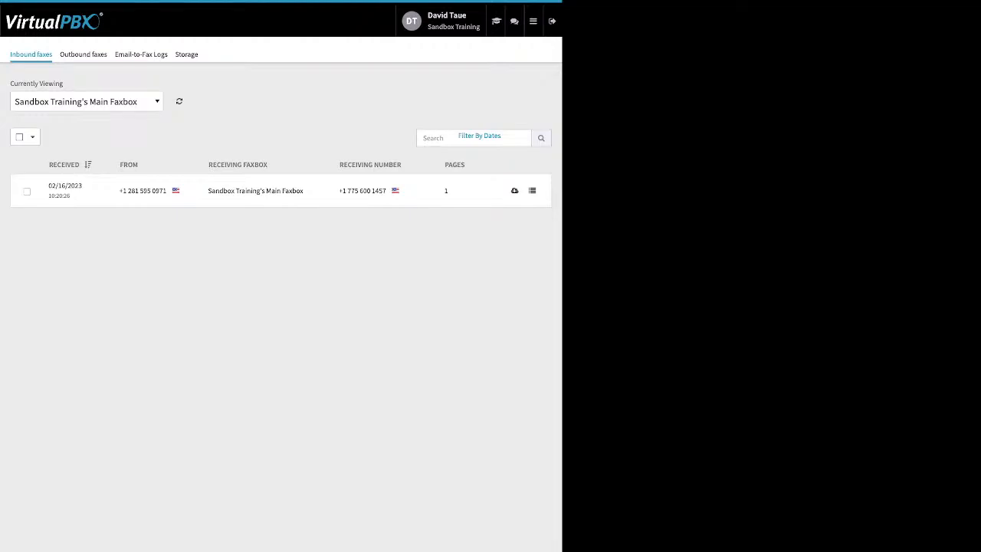
pyautogui.click(27, 191)
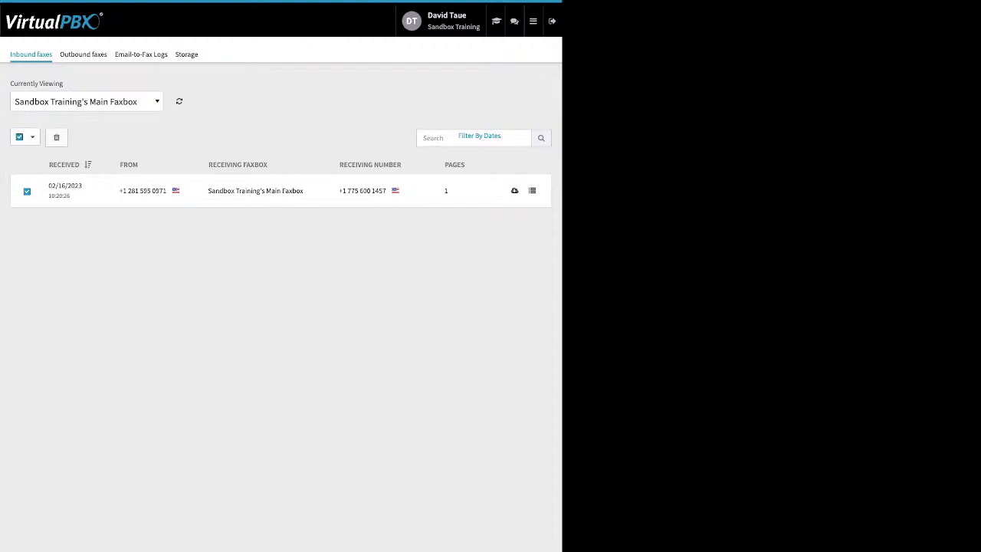
pyautogui.click(84, 54)
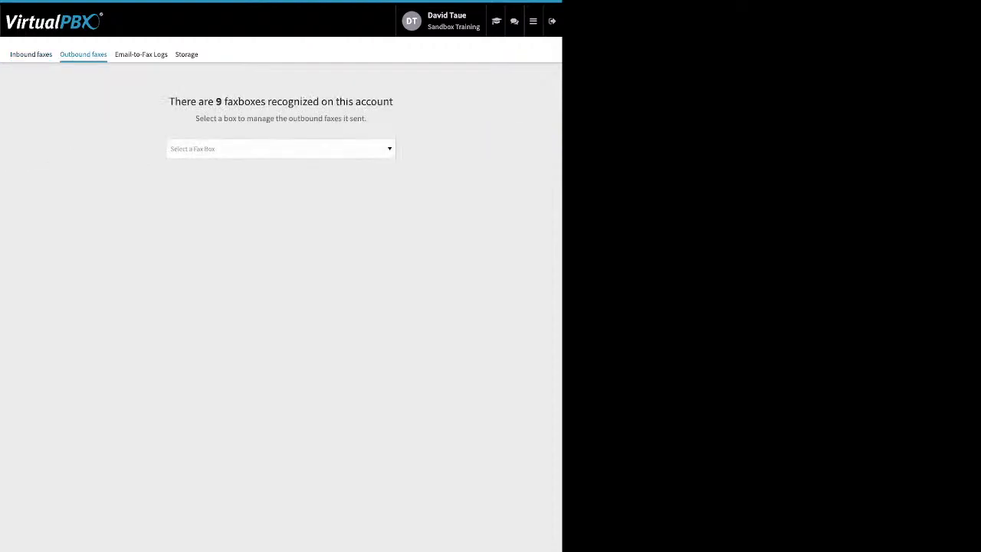
# List outbound faxes for Sandbox Training's Main Faxbox and inspect the failed fax's JSON details.
pyautogui.click(280, 149)
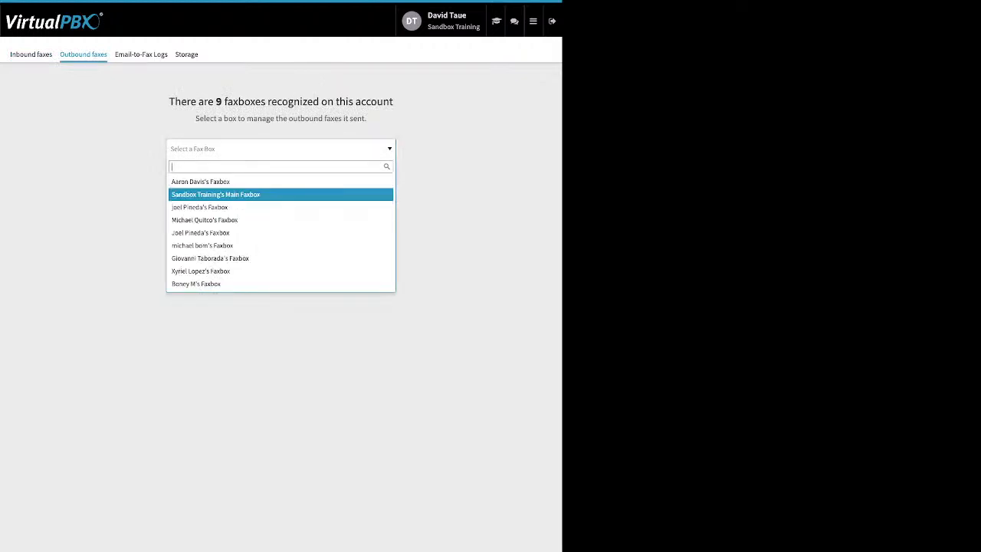
pyautogui.click(253, 195)
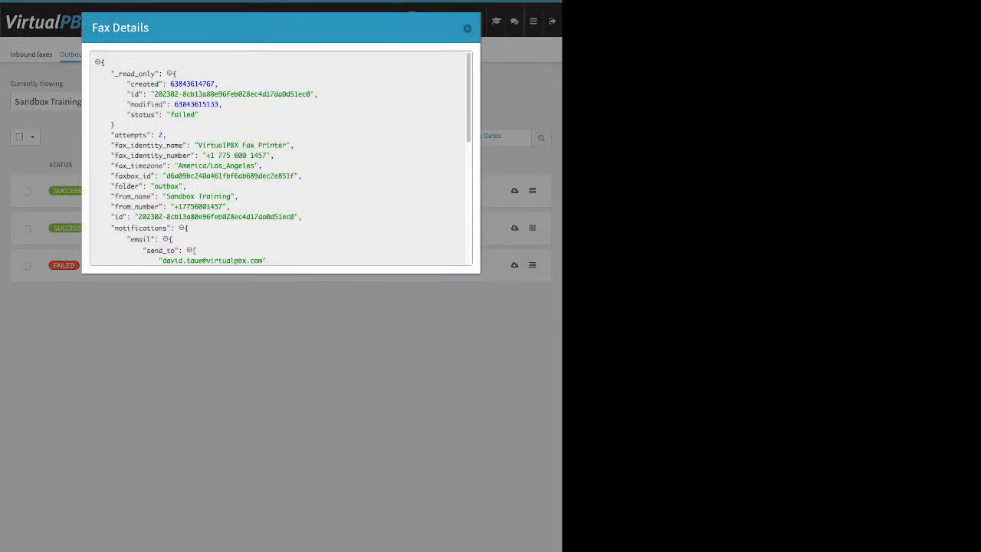
pyautogui.scroll(-5, 280, 157)
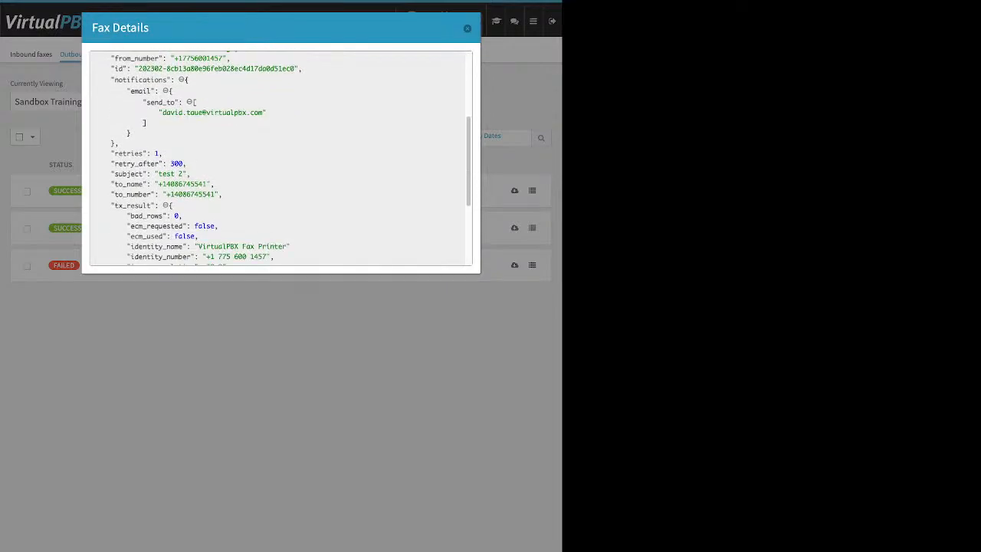
pyautogui.scroll(-4, 280, 158)
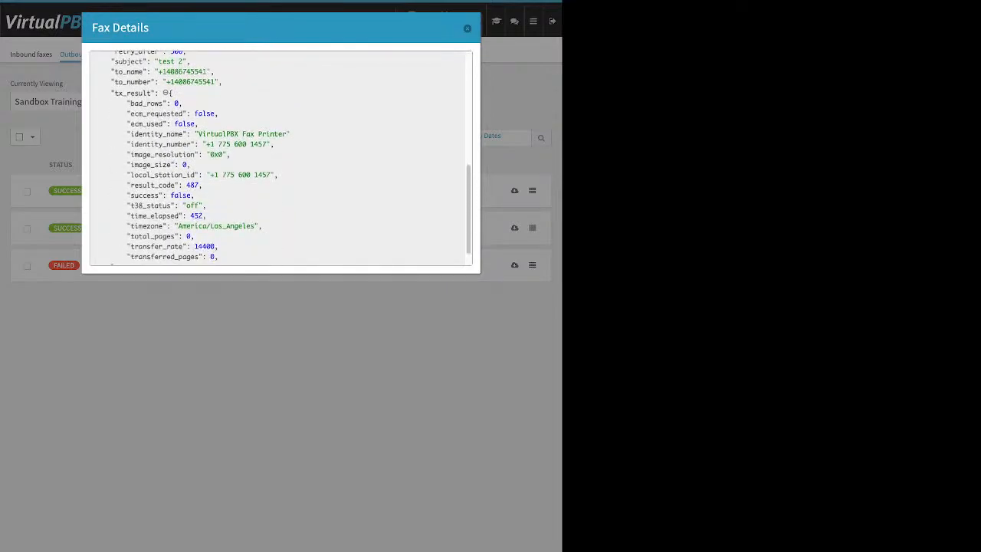
pyautogui.scroll(-1, 280, 157)
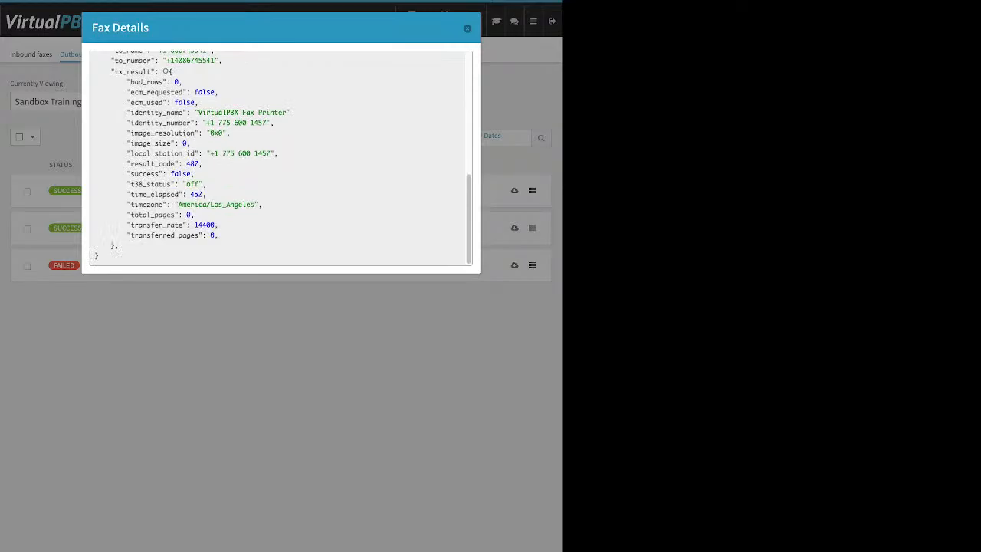
pyautogui.scroll(5, 281, 157)
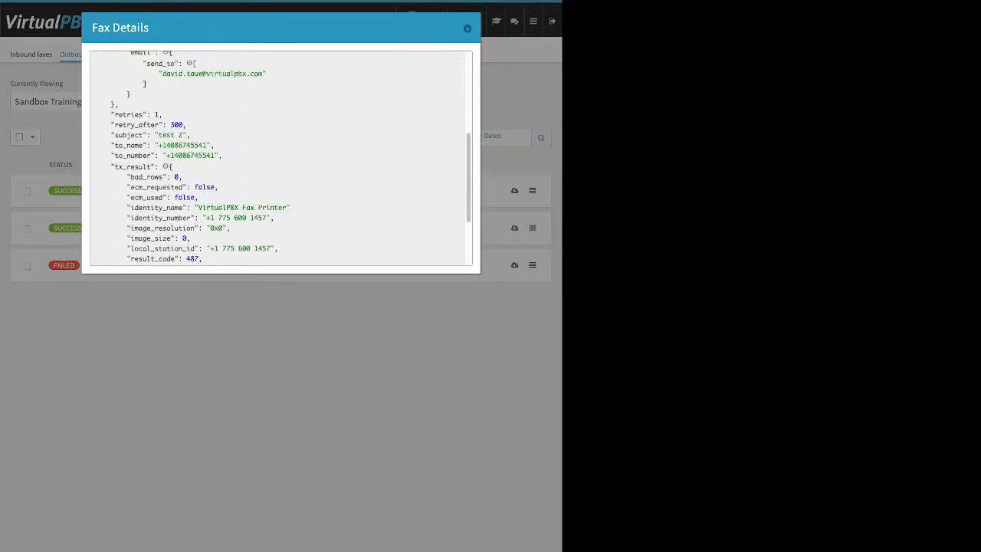
pyautogui.scroll(9, 281, 157)
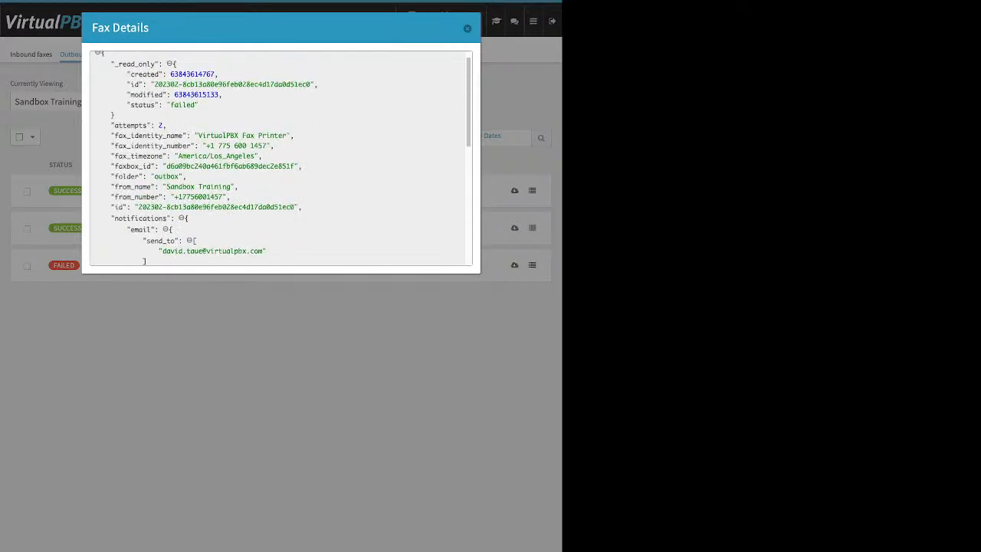
pyautogui.moveTo(198, 105); pyautogui.dragTo(151, 95)
pyautogui.click(305, 175)
pyautogui.scroll(1, 305, 175)
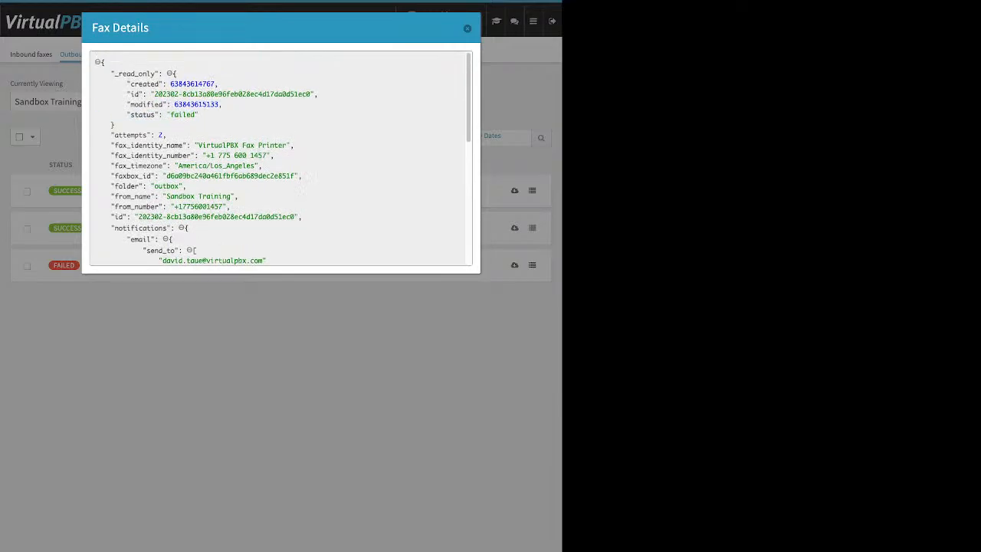
pyautogui.press('Escape')
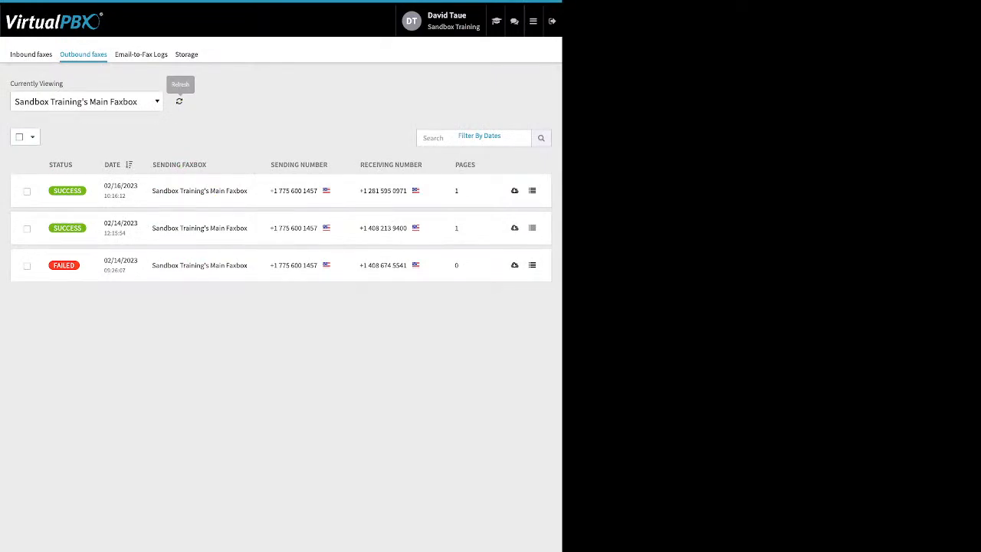
# Read the no-valid-attachment and conversion errors in each failed Email-to-Fax log's technical details.
pyautogui.click(141, 55)
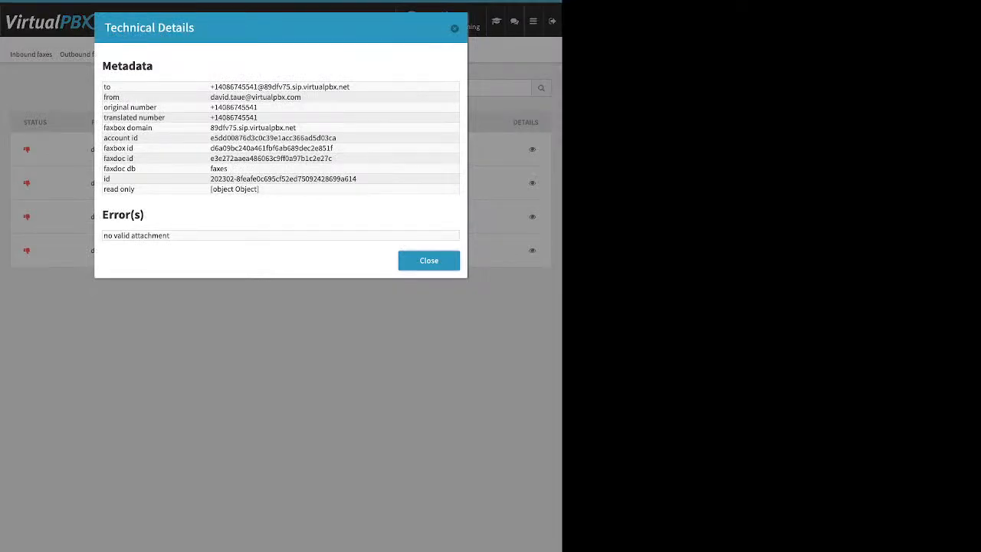
pyautogui.moveTo(103, 215); pyautogui.dragTo(171, 236)
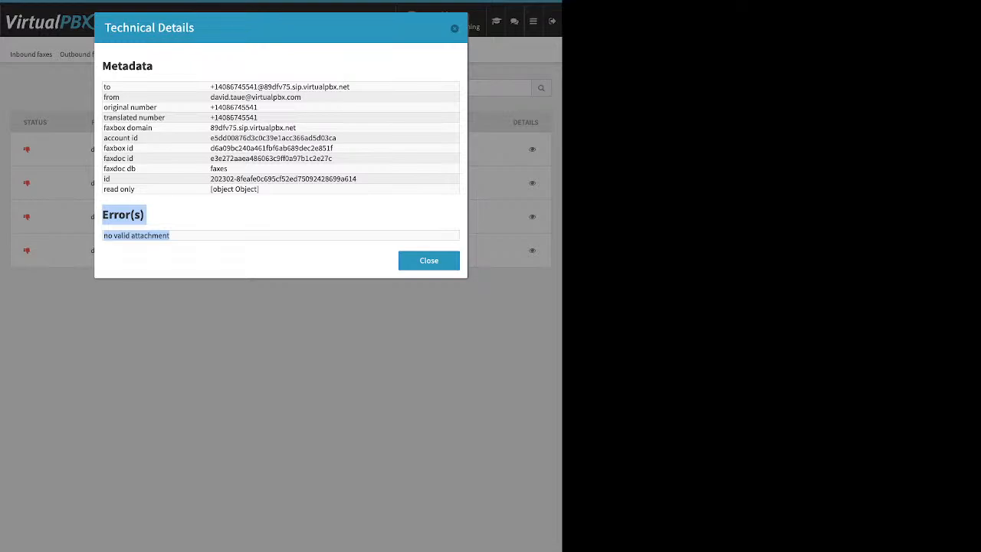
pyautogui.press('Escape')
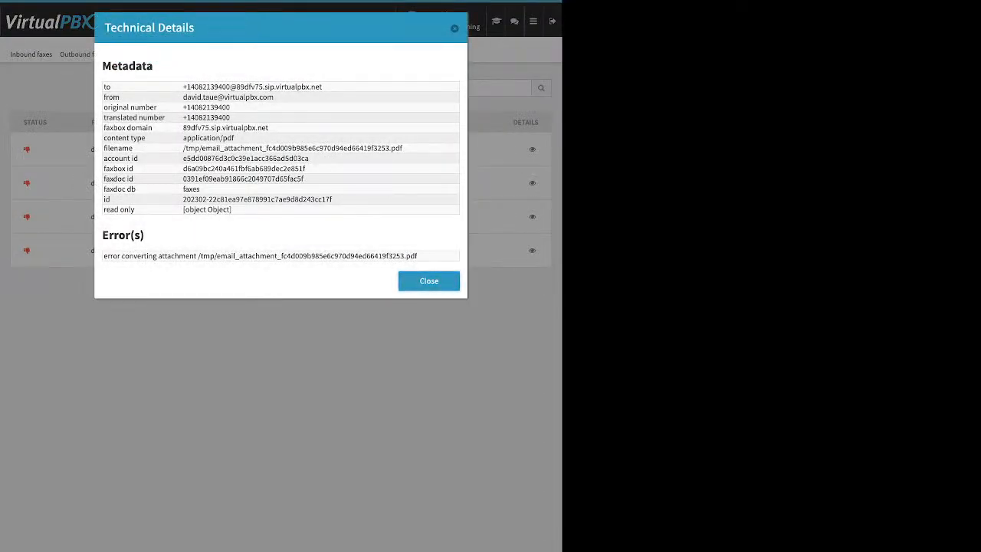
pyautogui.moveTo(103, 256); pyautogui.dragTo(371, 255)
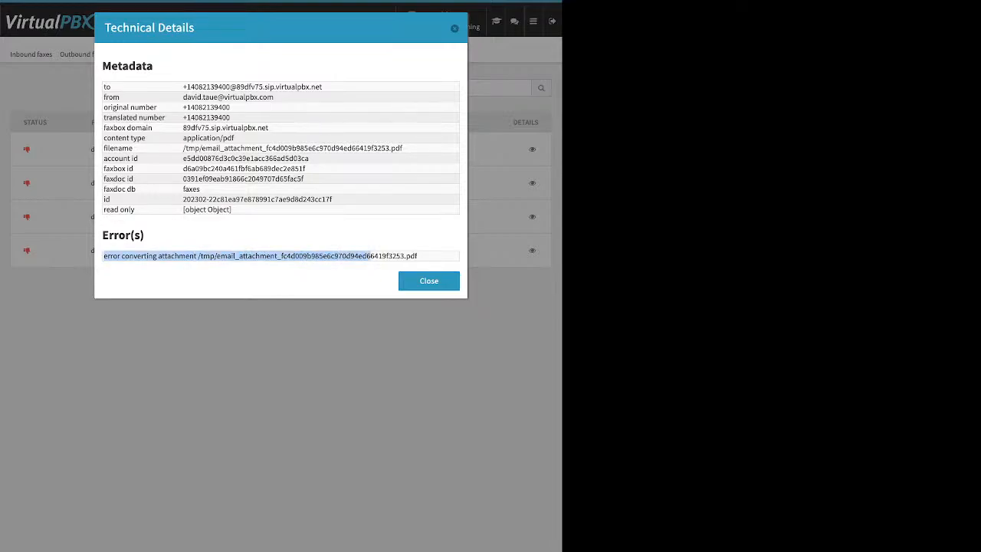
pyautogui.click(429, 281)
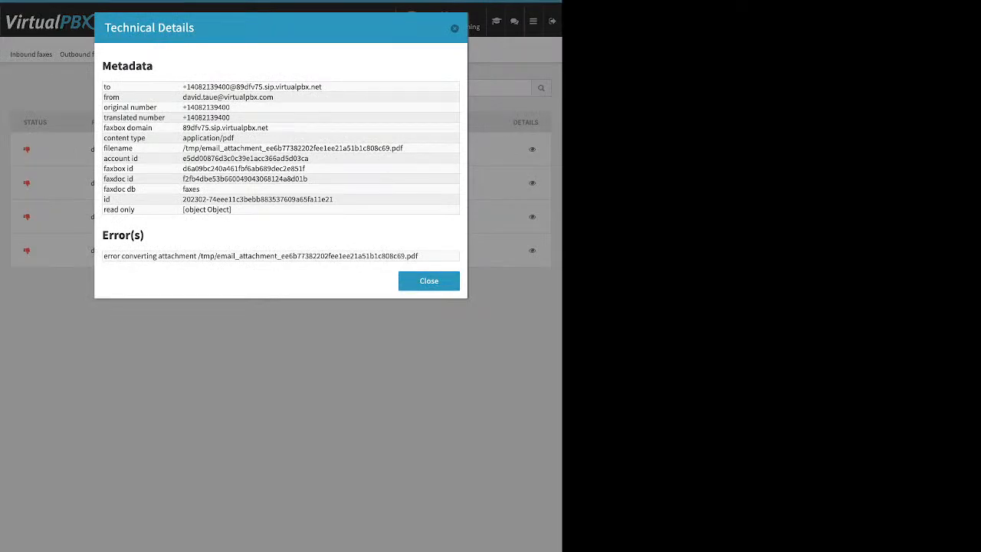
pyautogui.click(428, 281)
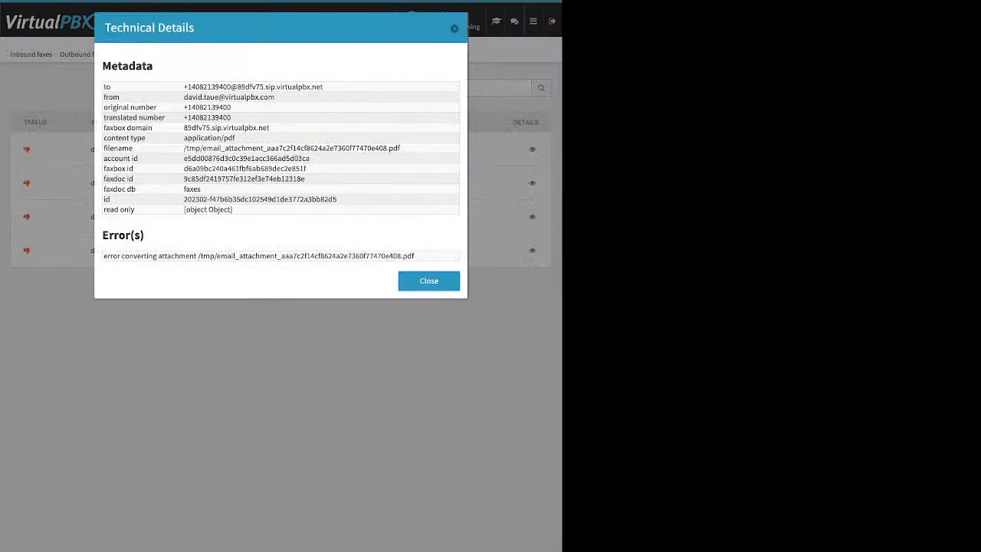
pyautogui.click(428, 280)
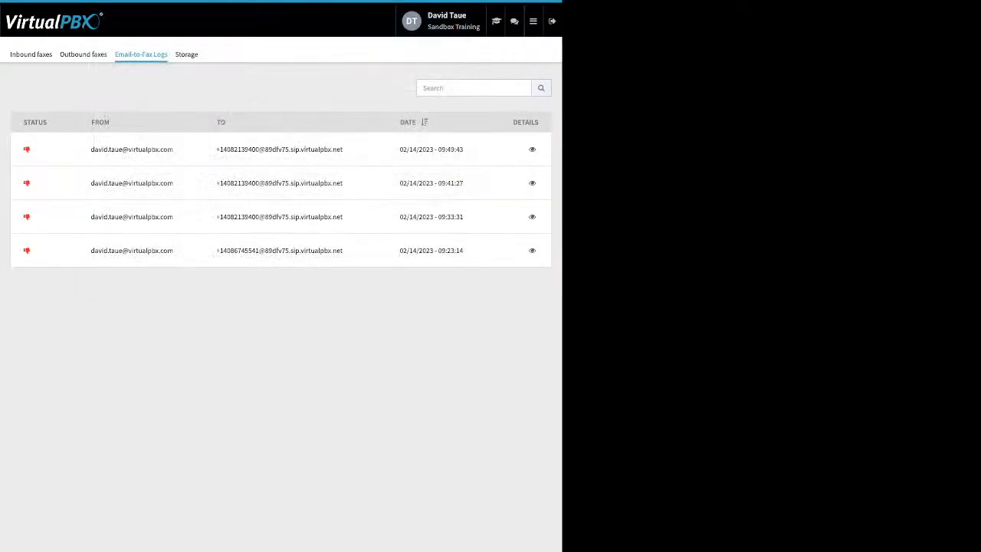
# Visit Number Manager, then open the Voicemails page listing 25 voicemail boxes.
pyautogui.click(533, 21)
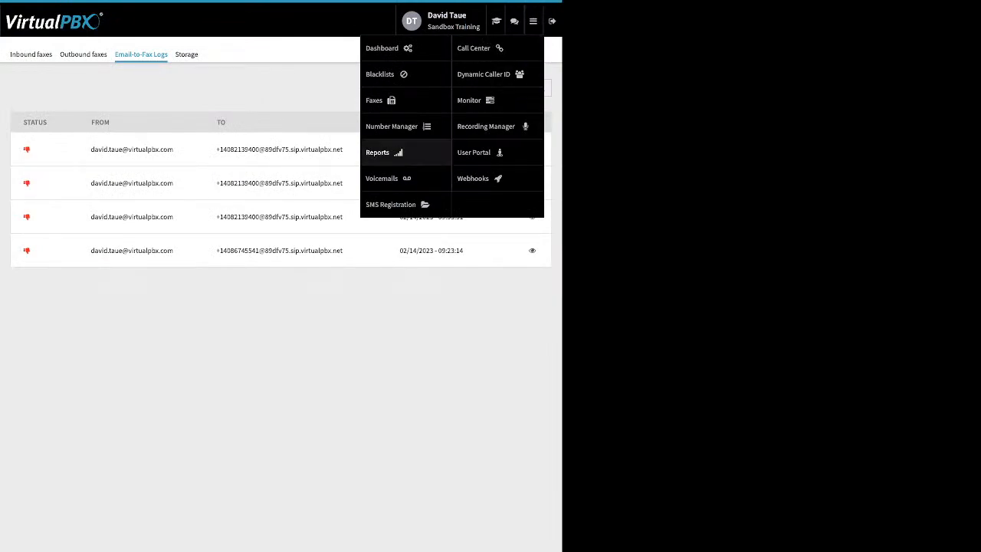
pyautogui.click(392, 127)
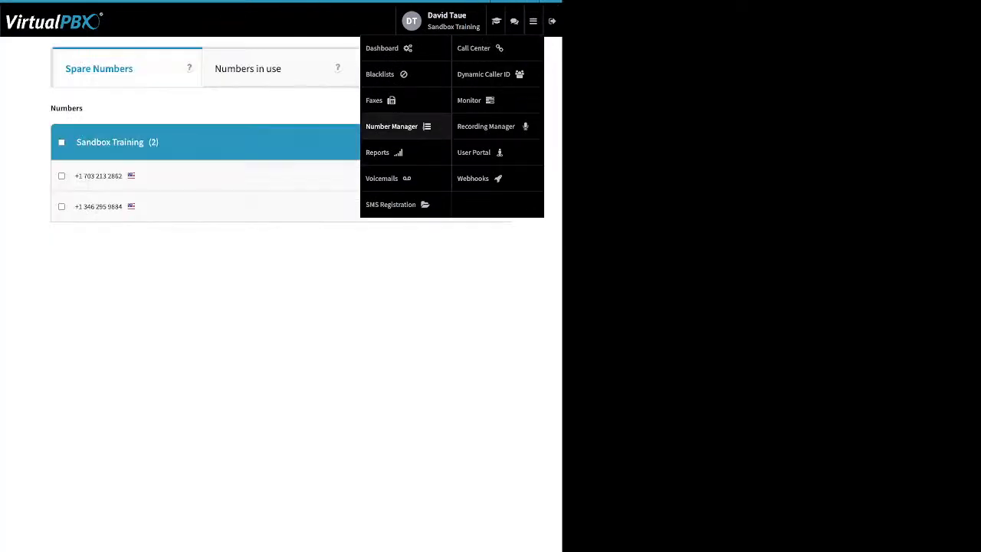
pyautogui.click(532, 21)
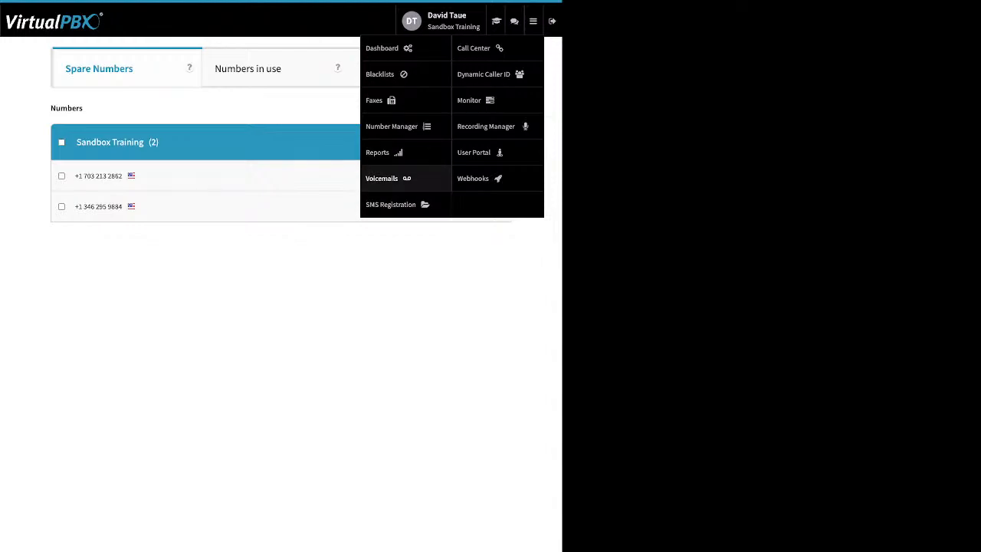
pyautogui.click(382, 178)
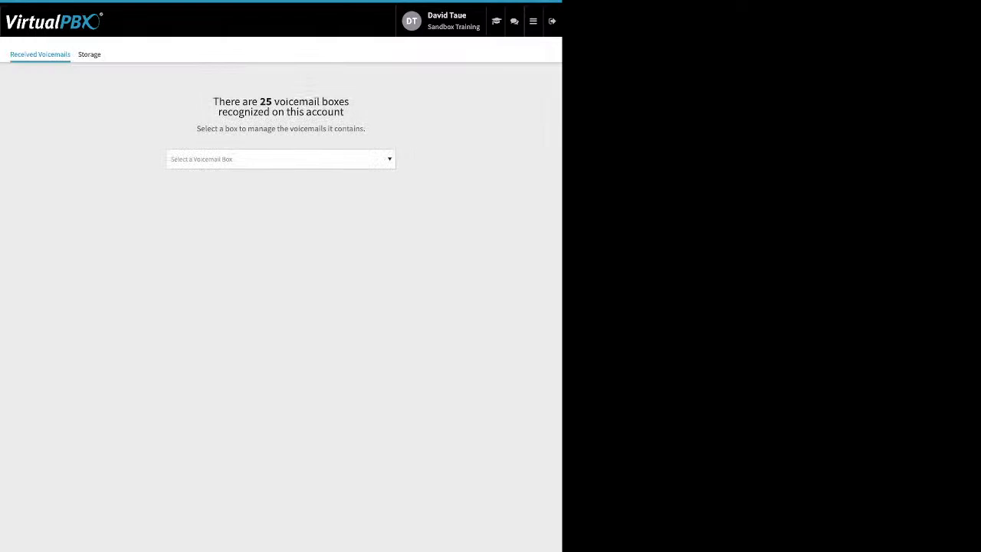
# Filter the voicemail boxes by 'da' and open the second matching box.
pyautogui.click(280, 160)
pyautogui.write('da')
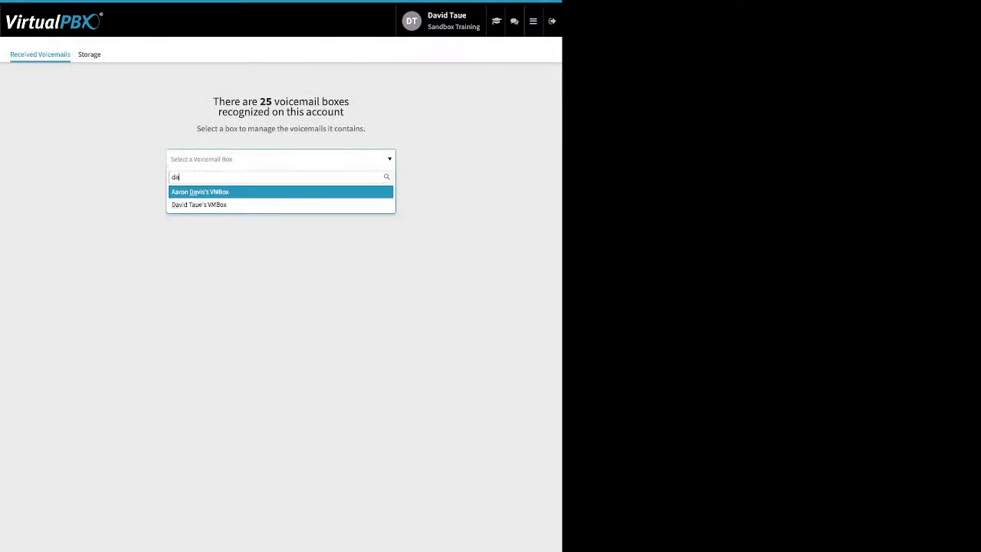
pyautogui.press('Down')
pyautogui.press('Return')
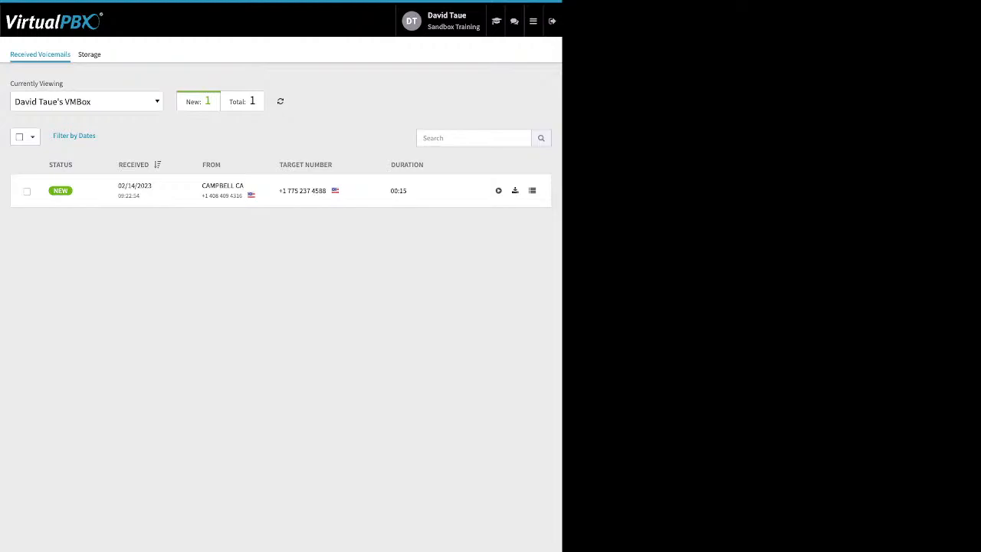
# Select the new voicemail and preview its Mark As and Move To options without changing anything.
pyautogui.click(27, 192)
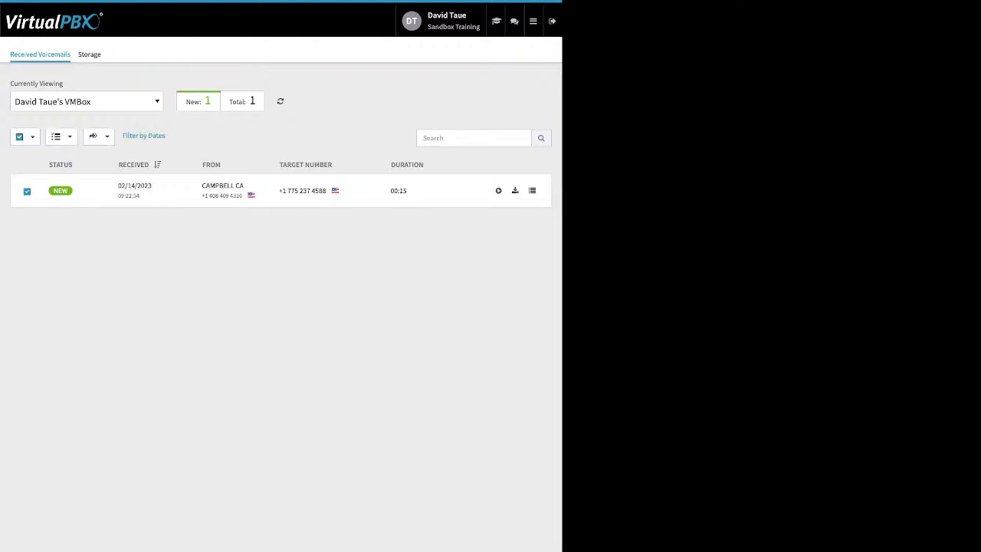
pyautogui.click(60, 137)
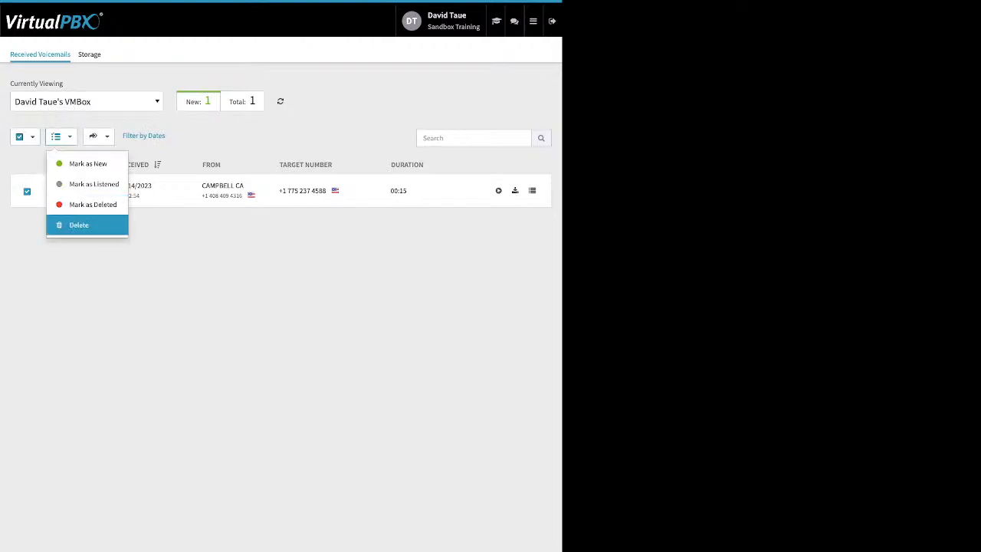
pyautogui.click(98, 136)
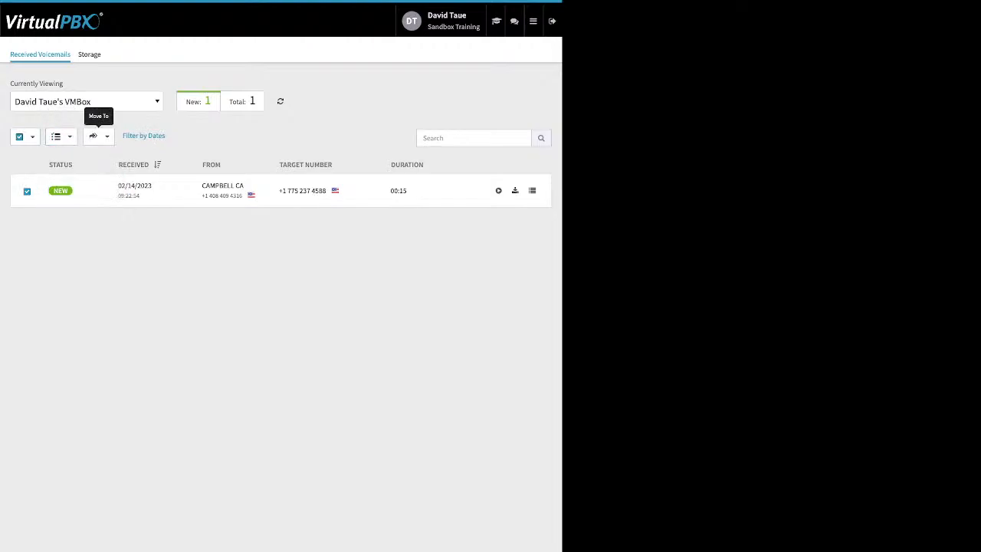
pyautogui.click(98, 137)
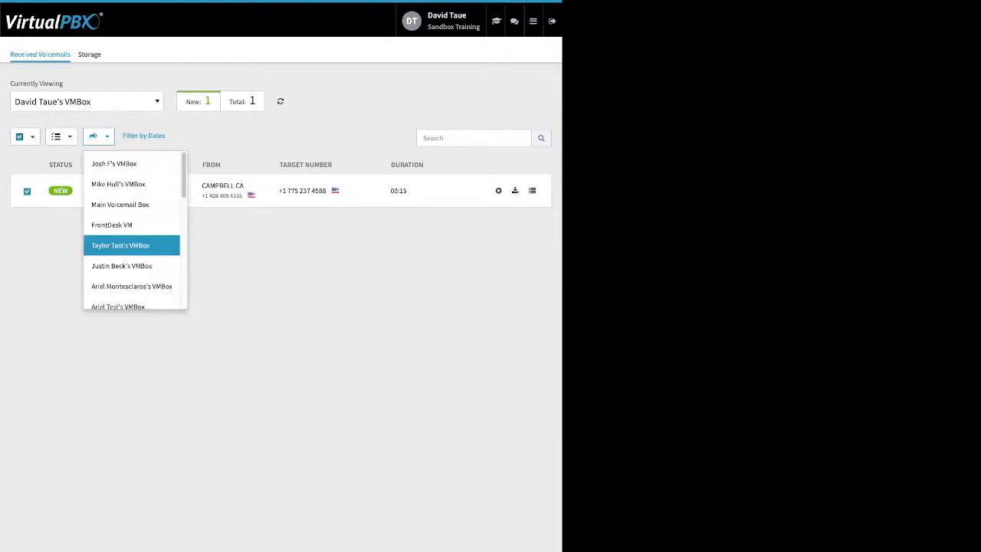
pyautogui.press('Escape')
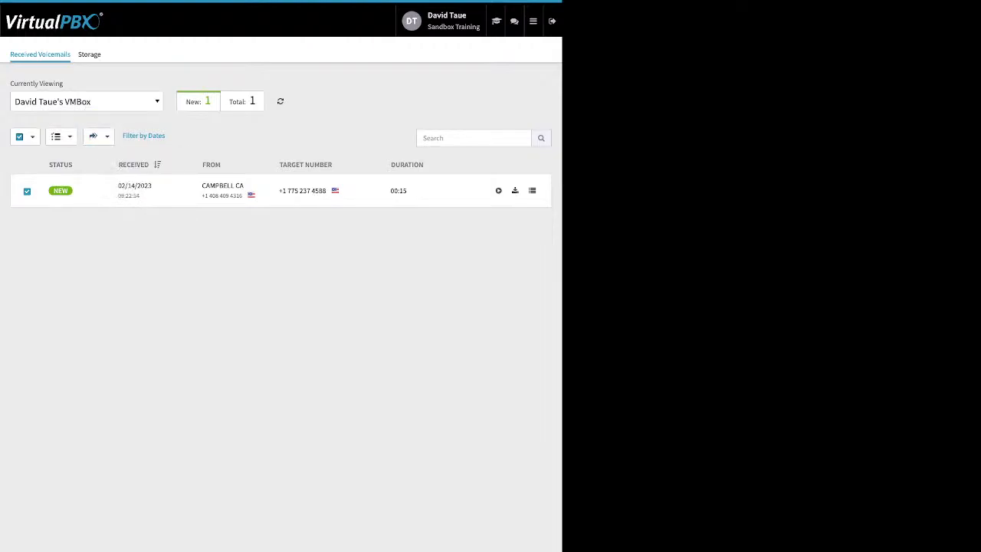
pyautogui.click(26, 191)
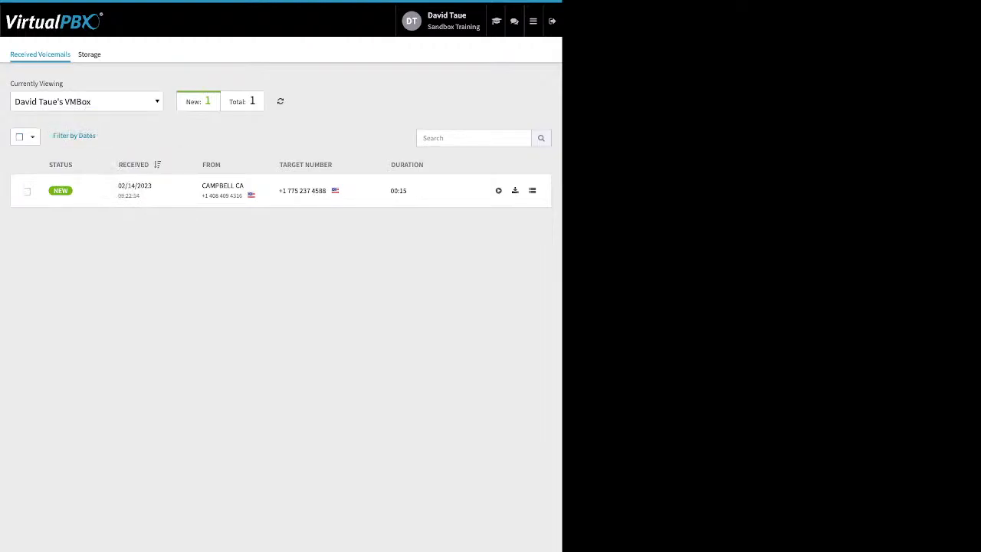
pyautogui.click(533, 21)
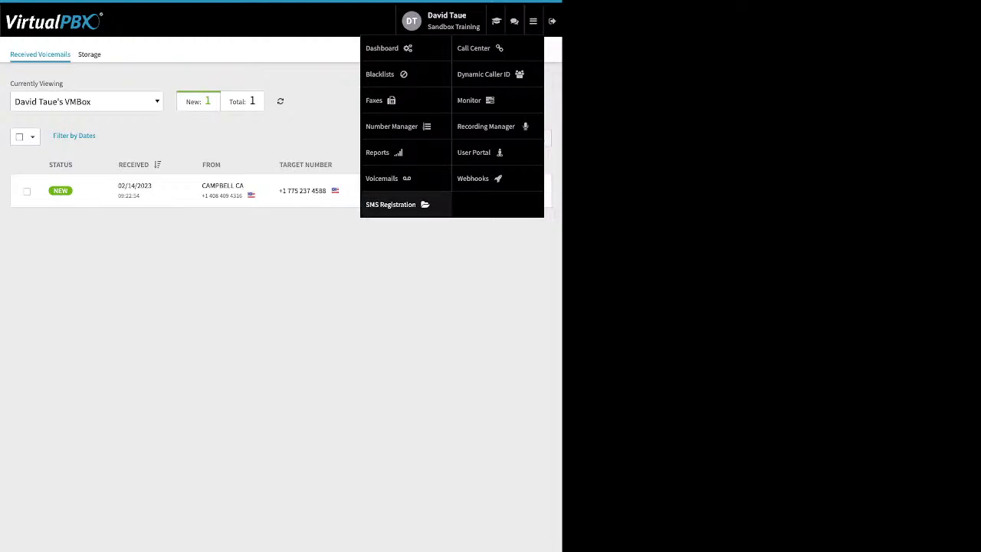
# View the SMS Registration company requirements, then go to the Dynamic Caller ID rules list.
pyautogui.click(393, 204)
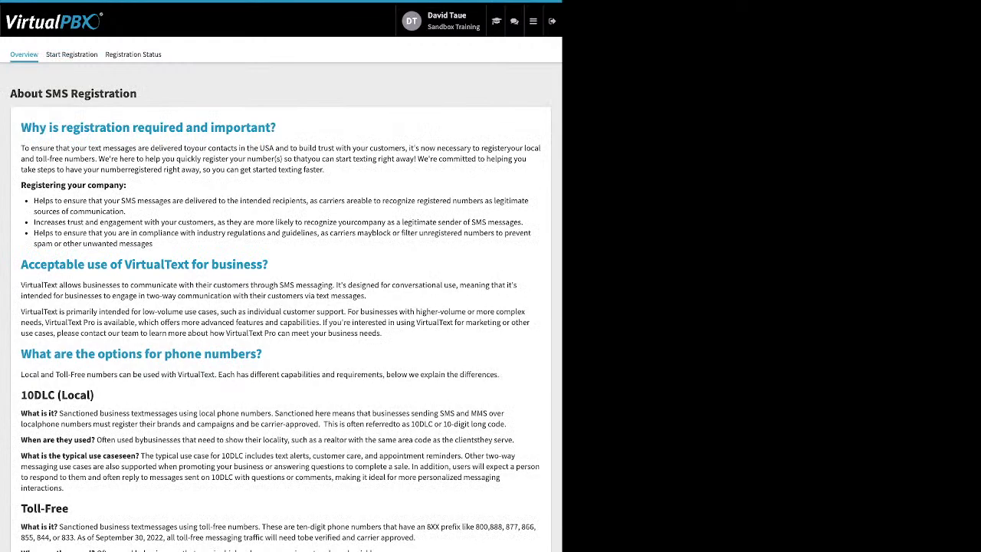
pyautogui.click(72, 54)
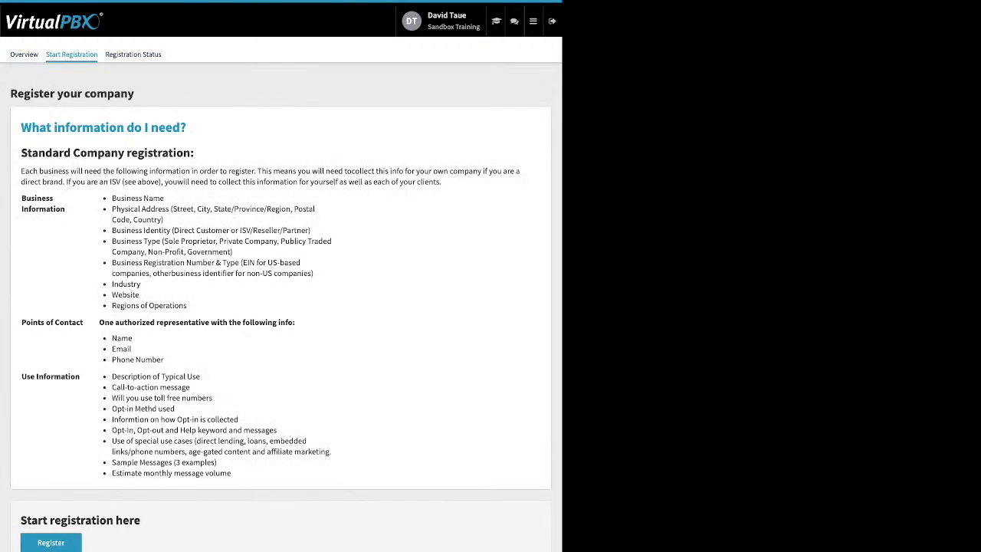
pyautogui.click(533, 21)
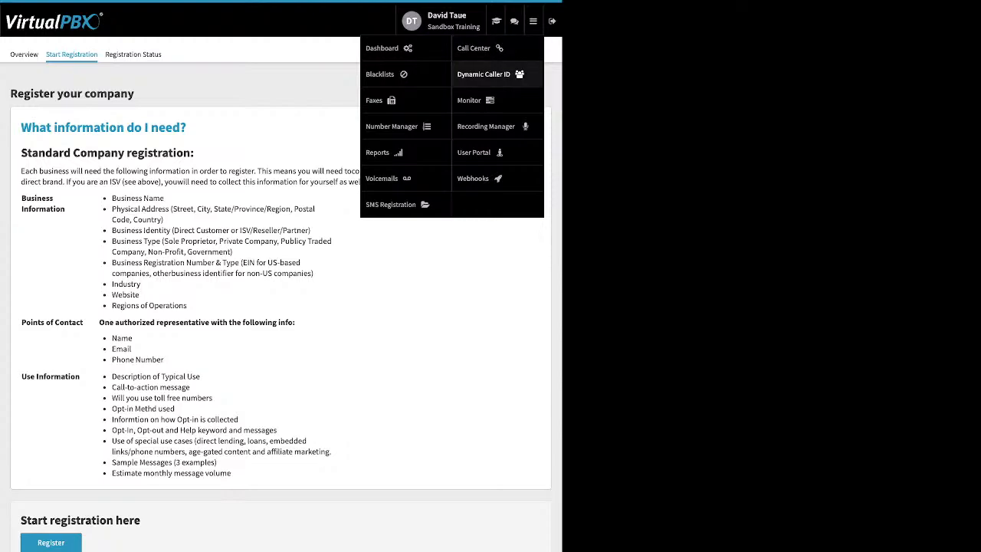
pyautogui.click(483, 73)
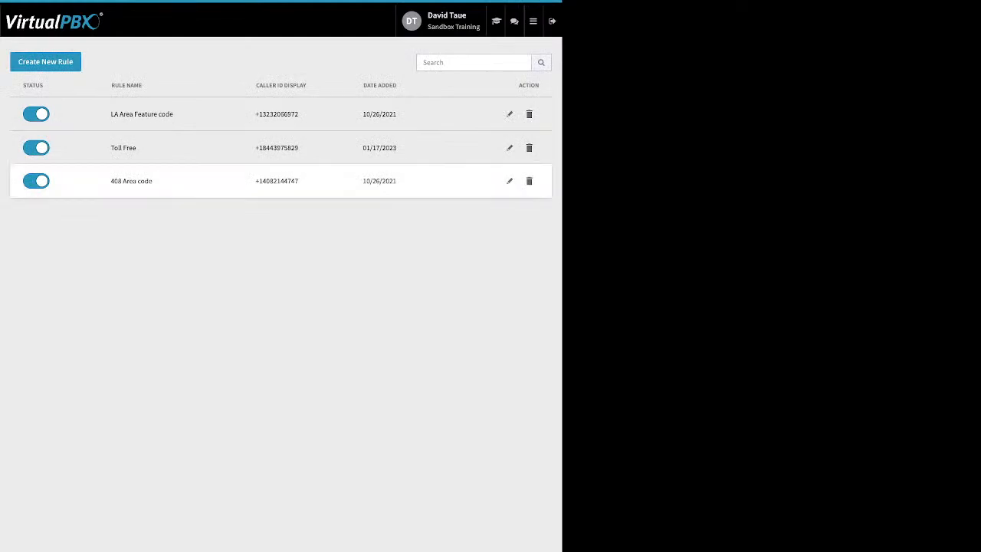
# Inspect the 408 Area code rule's area code 408 and close it unsaved.
pyautogui.click(510, 181)
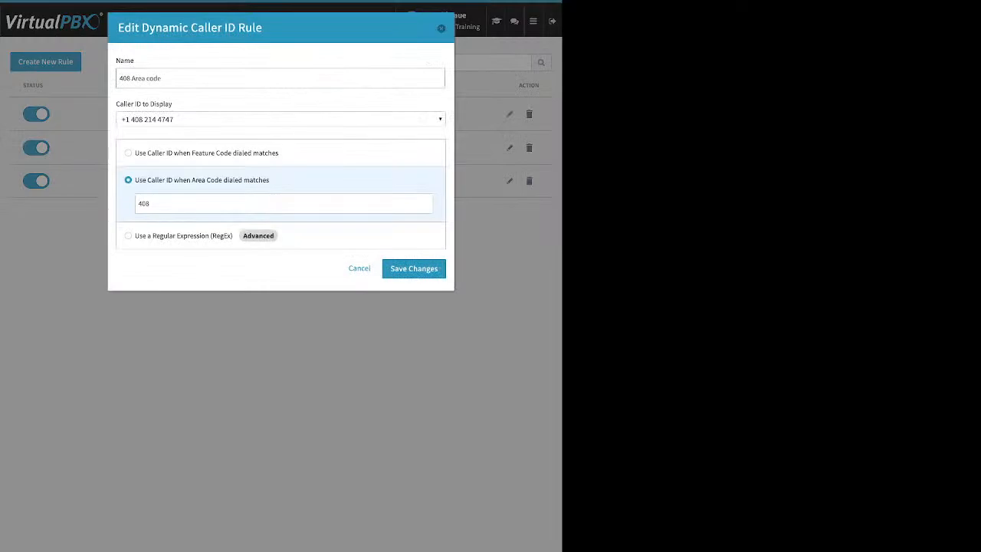
pyautogui.doubleClick(144, 204)
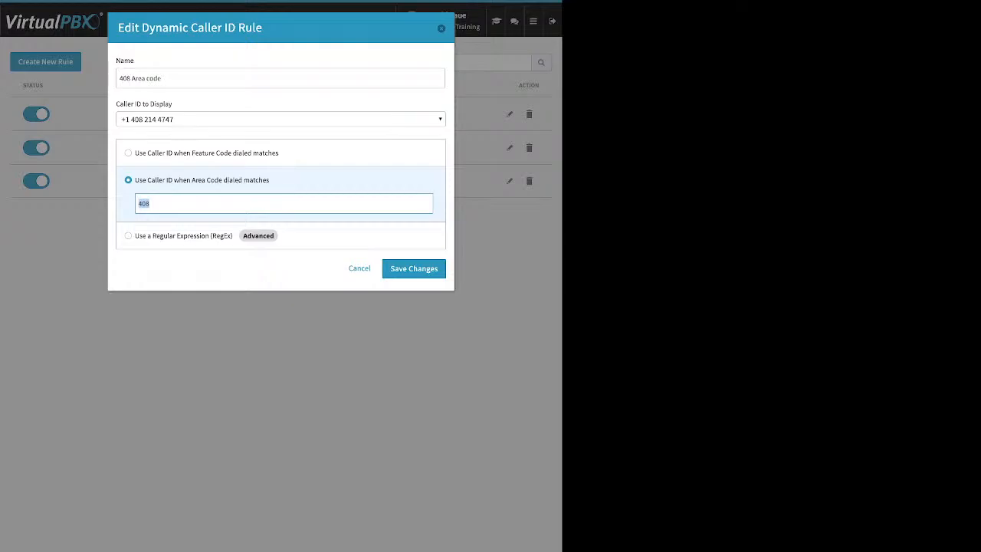
pyautogui.press('Escape')
# Inspect the LA Area Feature code rule's feature code *550 and close it unsaved.
pyautogui.click(509, 113)
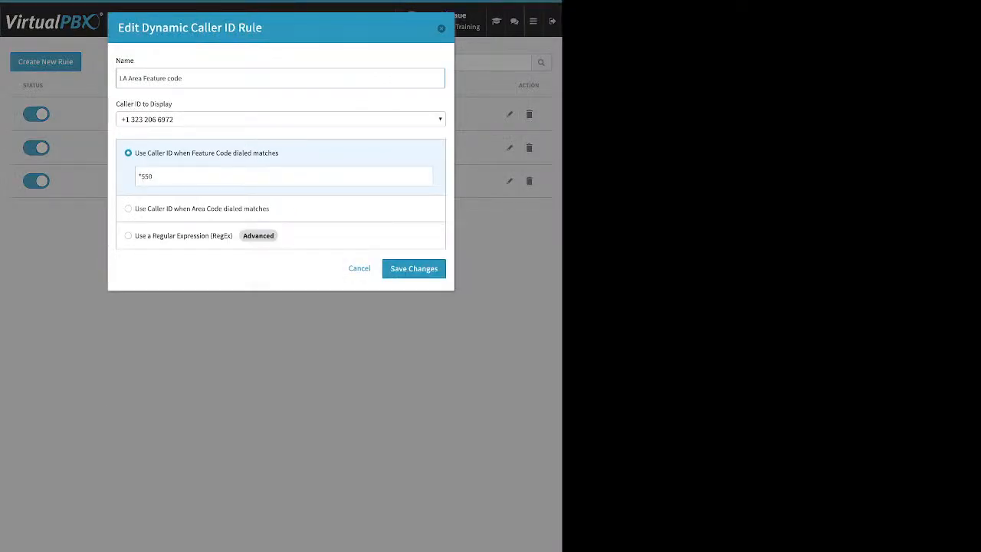
pyautogui.hotkey('ctrl', 'a')
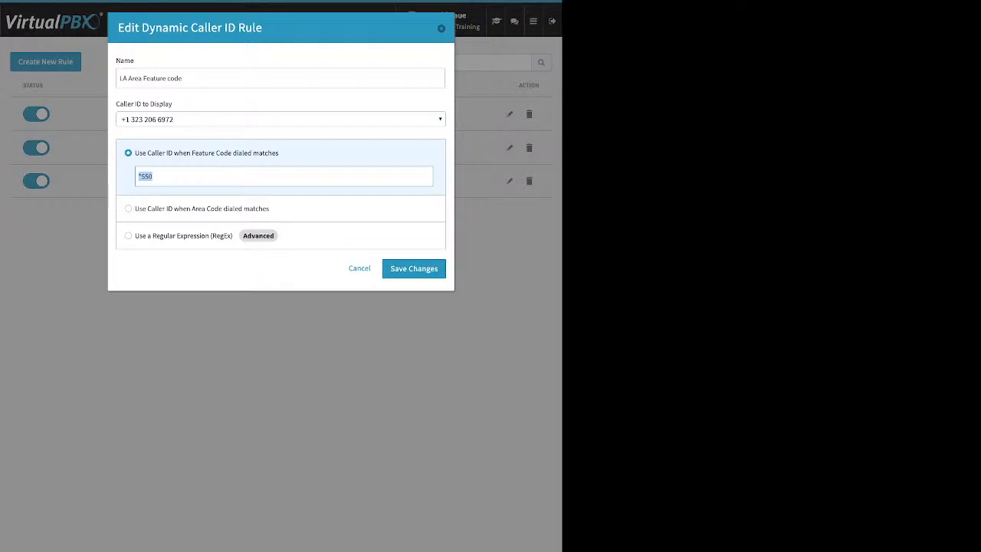
pyautogui.click(441, 28)
pyautogui.click(533, 21)
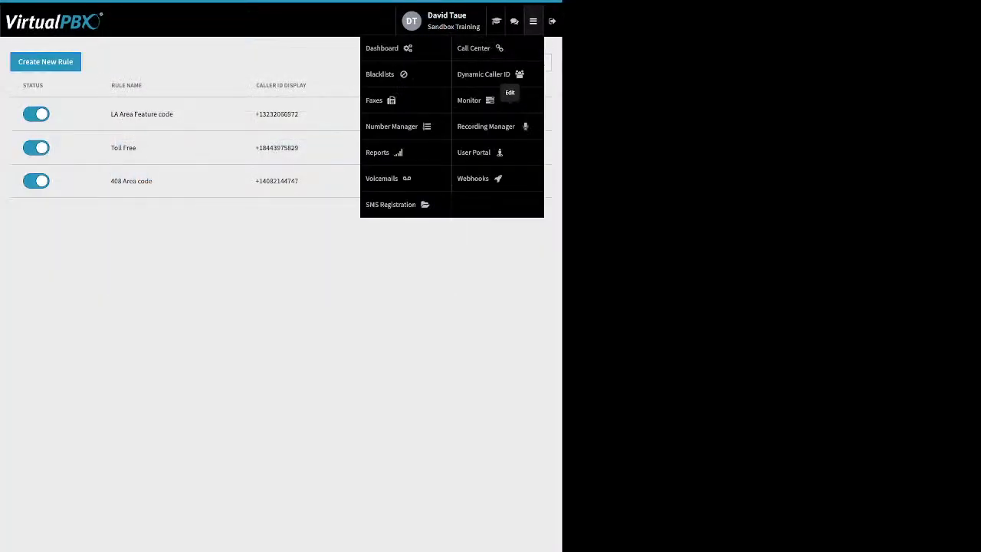
# Open the Monitor page and switch from the device list back to employees.
pyautogui.click(475, 101)
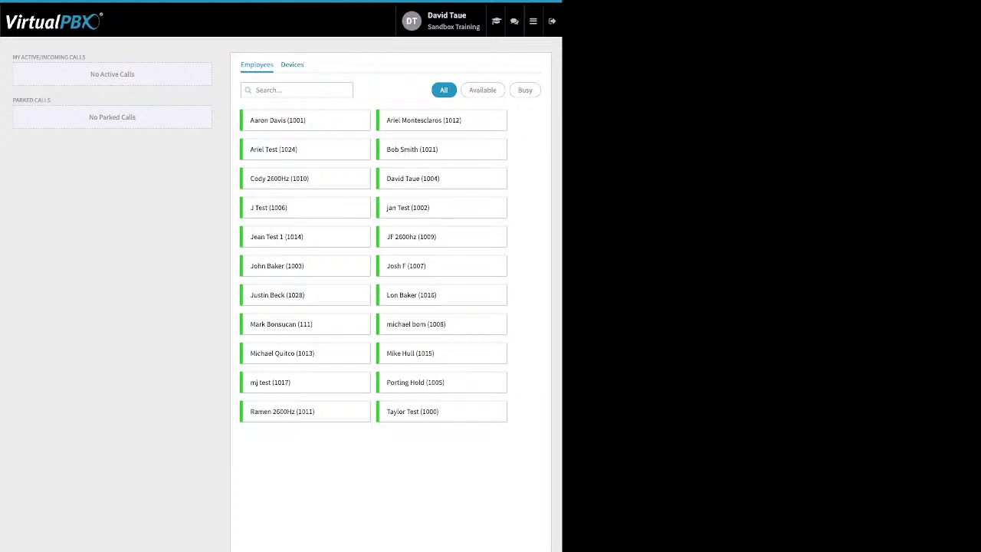
pyautogui.click(292, 65)
pyautogui.click(256, 65)
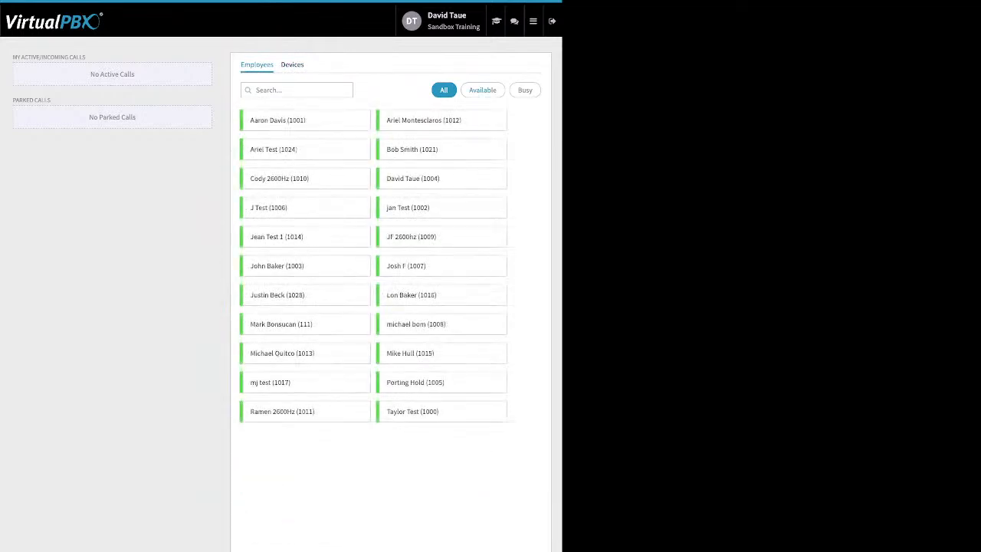
# Filter employees by Available, then Busy, then All, and highlight the call headings.
pyautogui.click(482, 91)
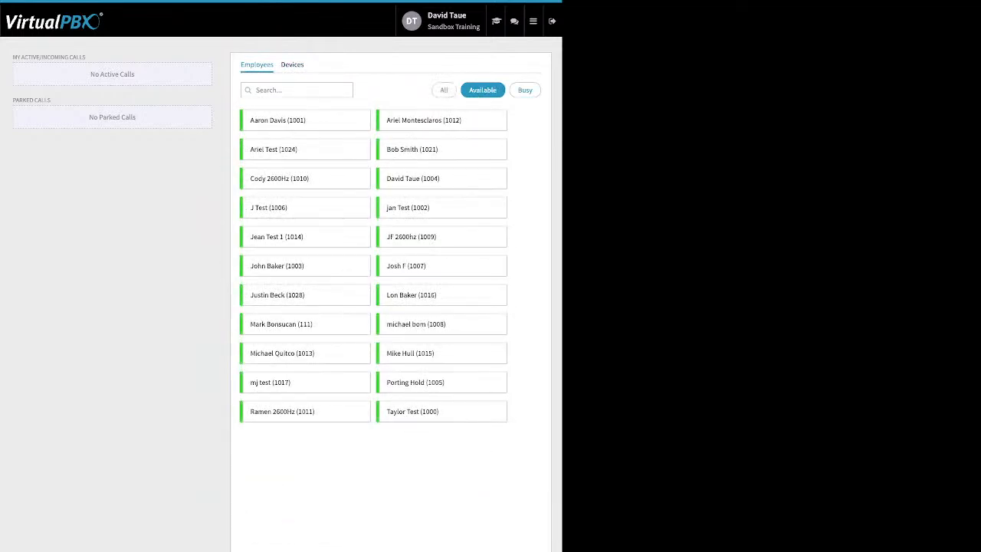
pyautogui.click(525, 91)
pyautogui.click(444, 90)
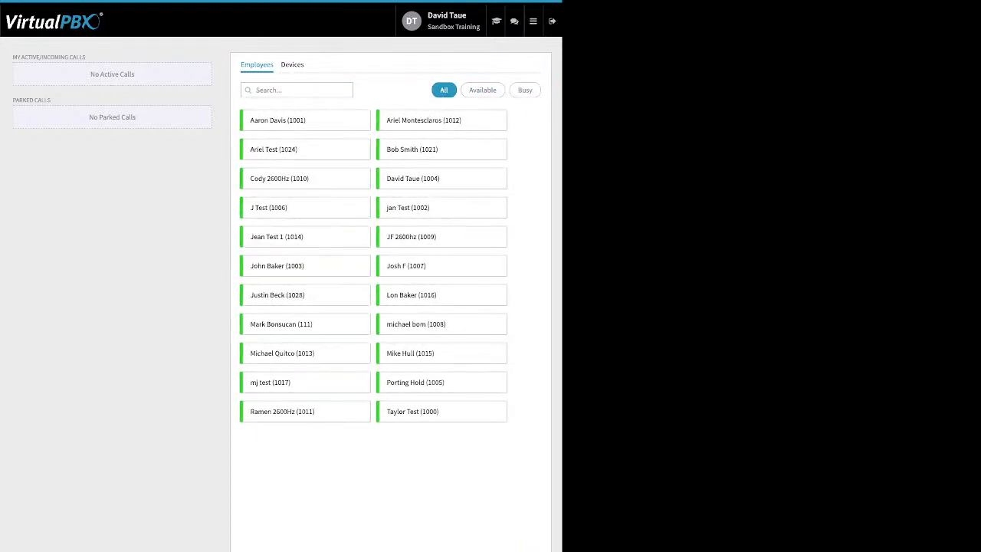
pyautogui.moveTo(12, 56); pyautogui.dragTo(86, 57)
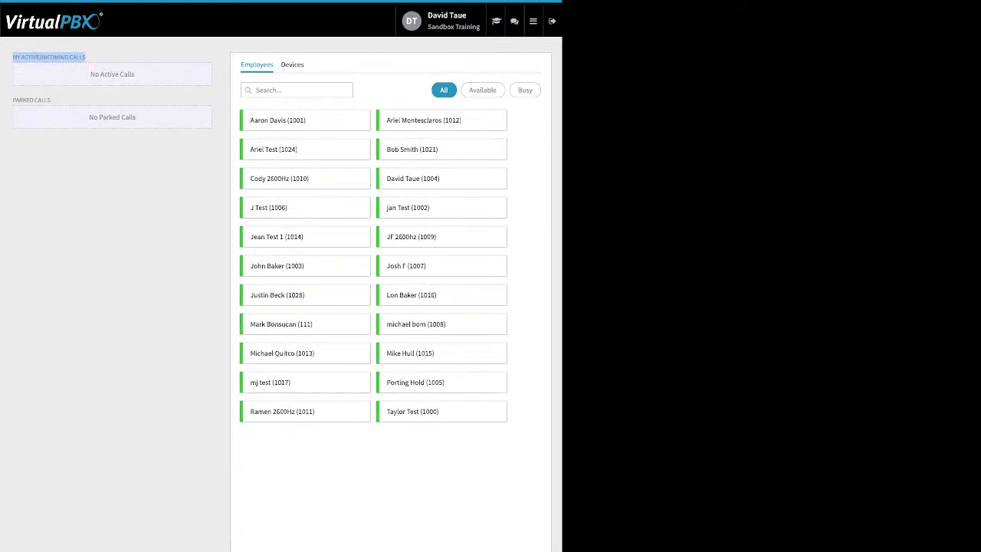
pyautogui.click(86, 57)
pyautogui.moveTo(52, 100); pyautogui.dragTo(13, 101)
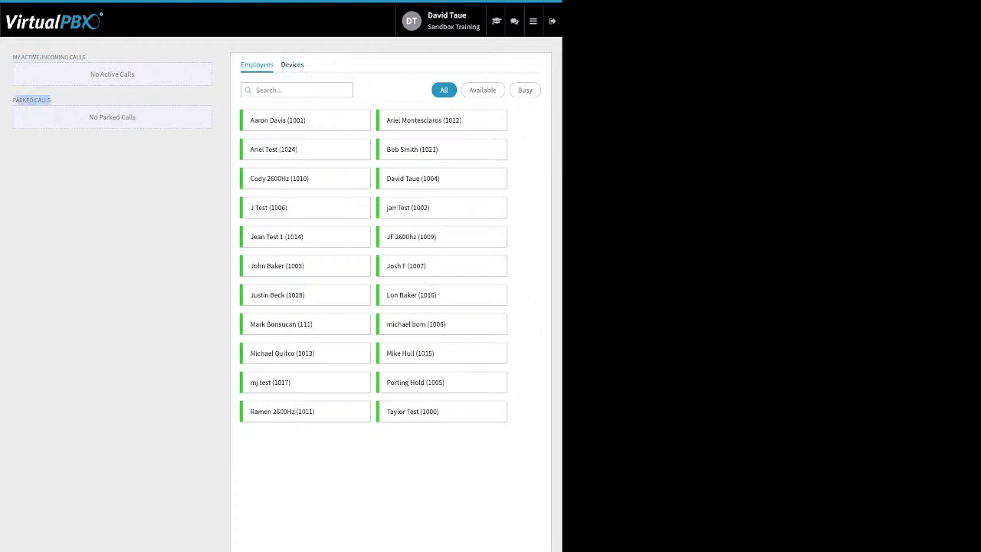
pyautogui.moveTo(534, 22)
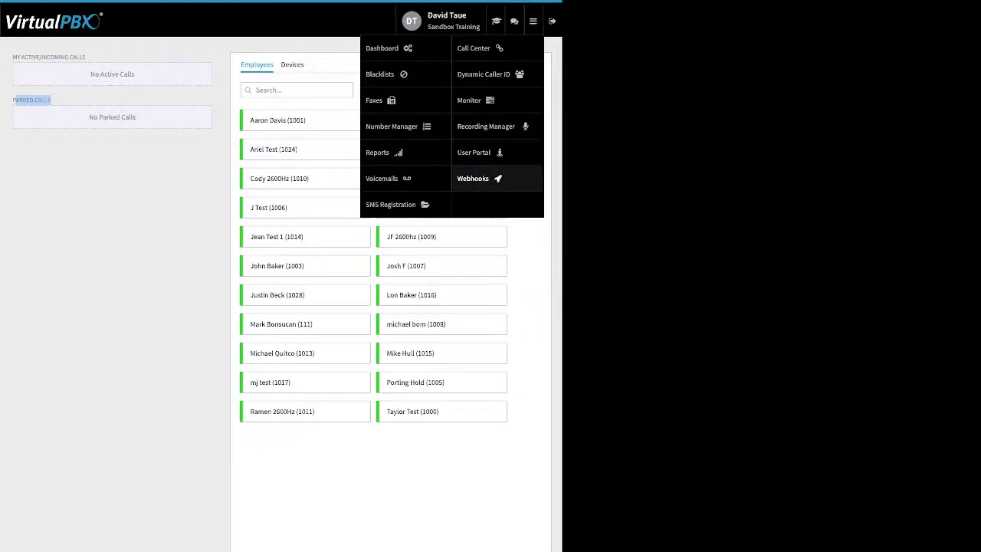
# Open the Webhooks page and start a blank Create New Webhook form.
pyautogui.click(474, 179)
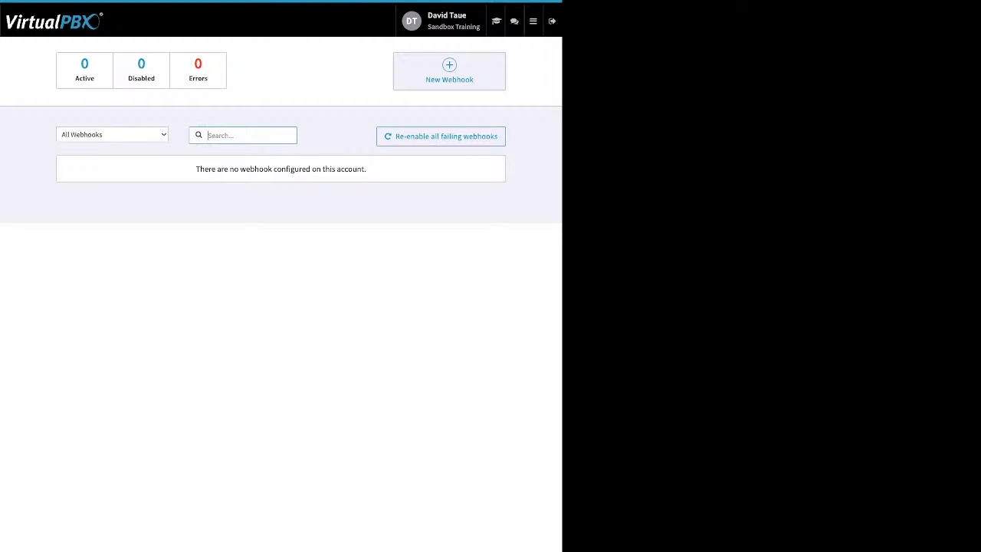
pyautogui.click(449, 71)
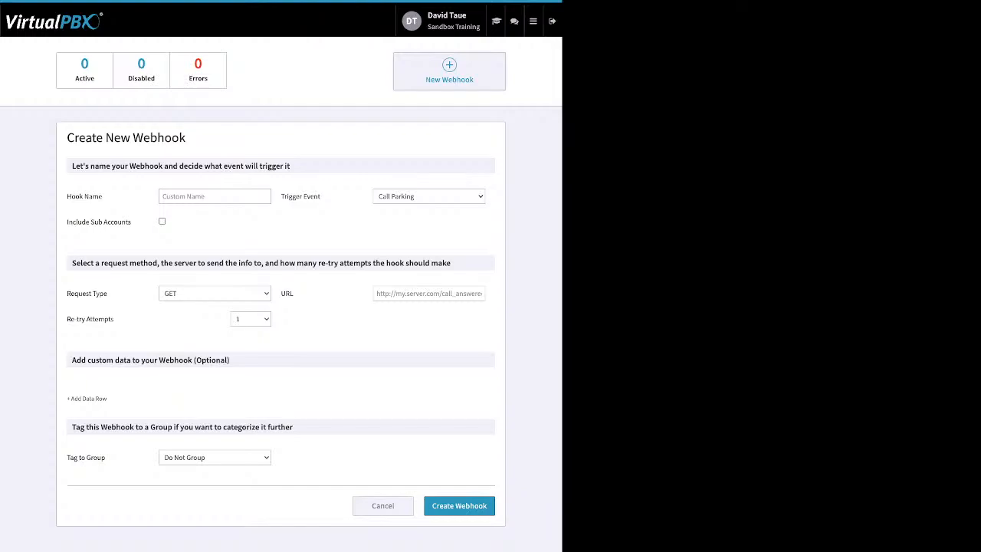
pyautogui.click(534, 22)
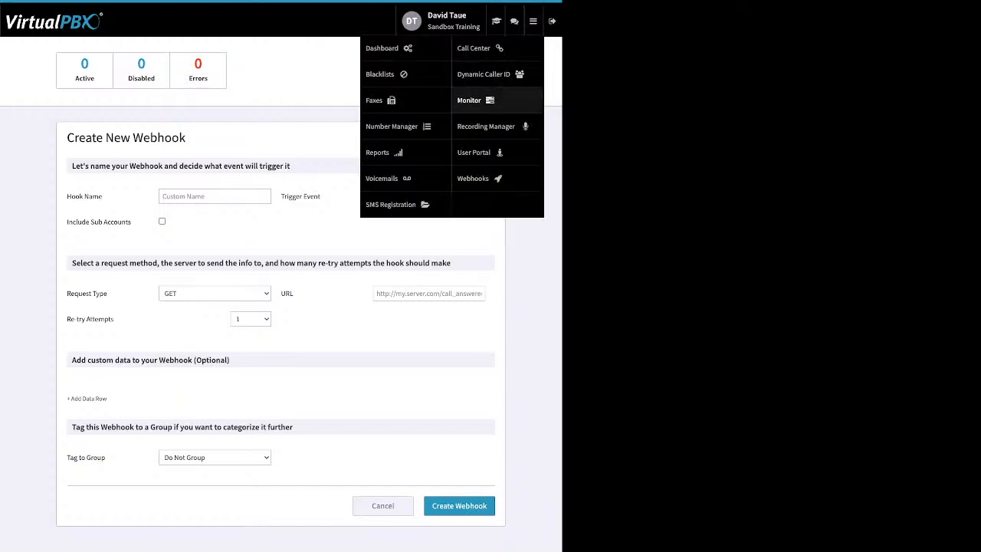
# In the User Portal, select all voicemails and look at the Mark As options without changing anything.
pyautogui.click(475, 152)
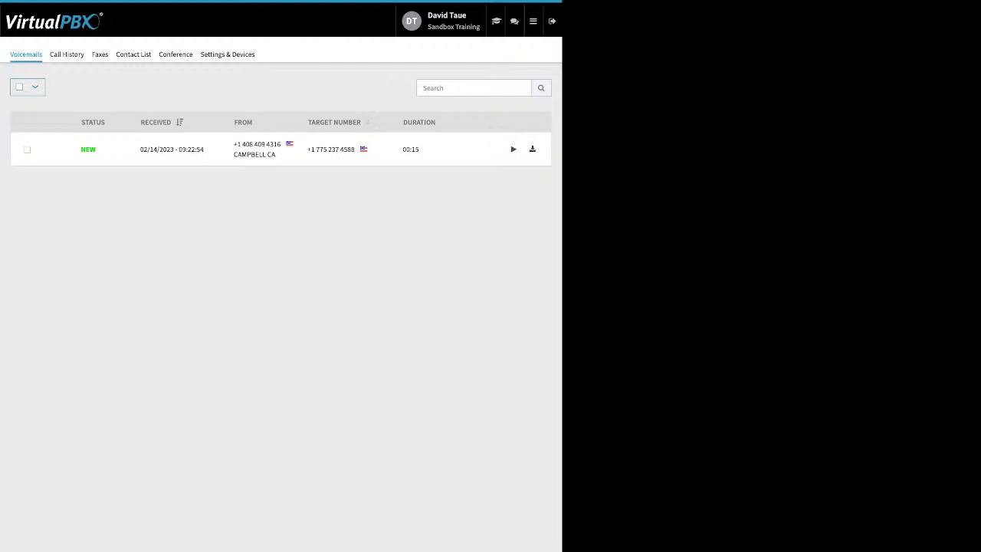
pyautogui.click(19, 87)
pyautogui.click(69, 87)
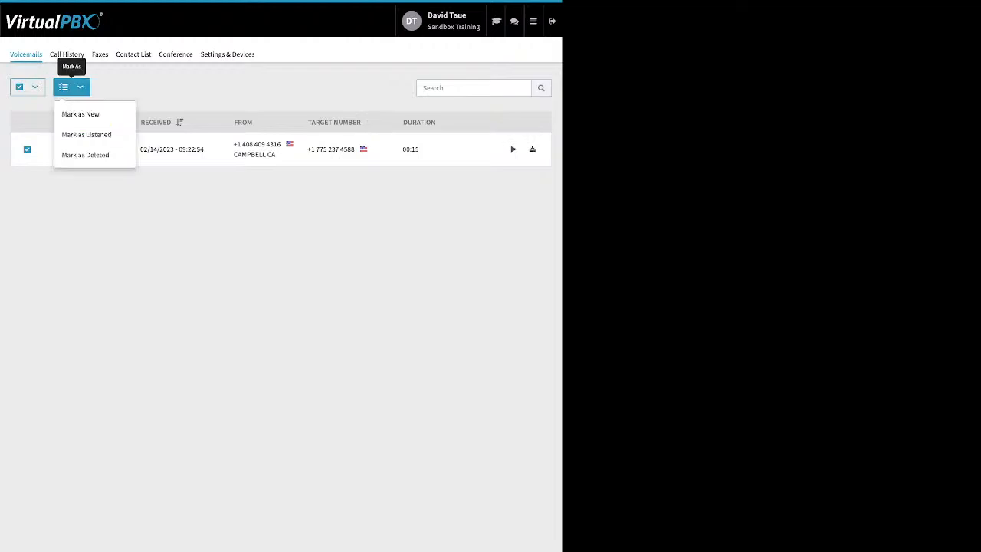
pyautogui.press('Escape')
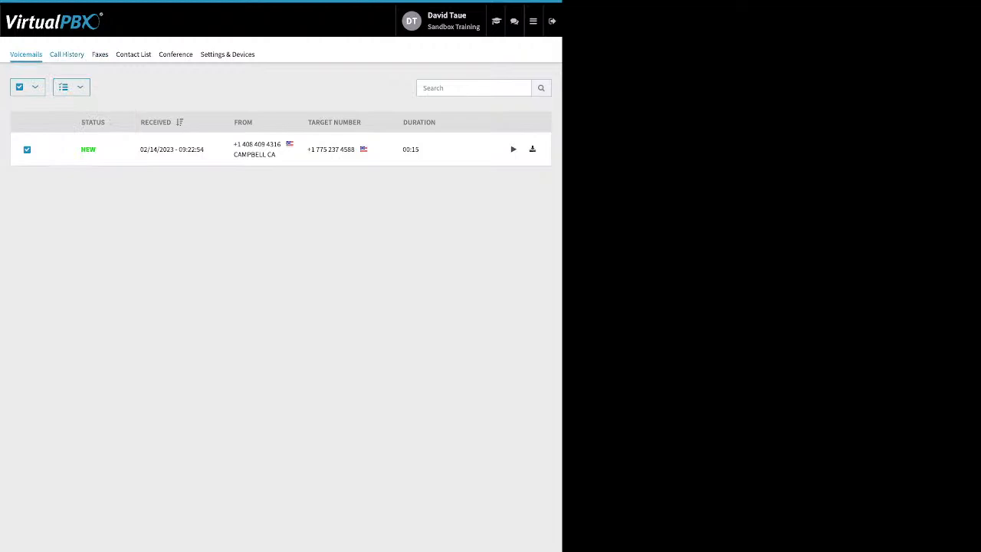
# Filter Call History to show calls from a start date of 02/01/2023.
pyautogui.click(67, 54)
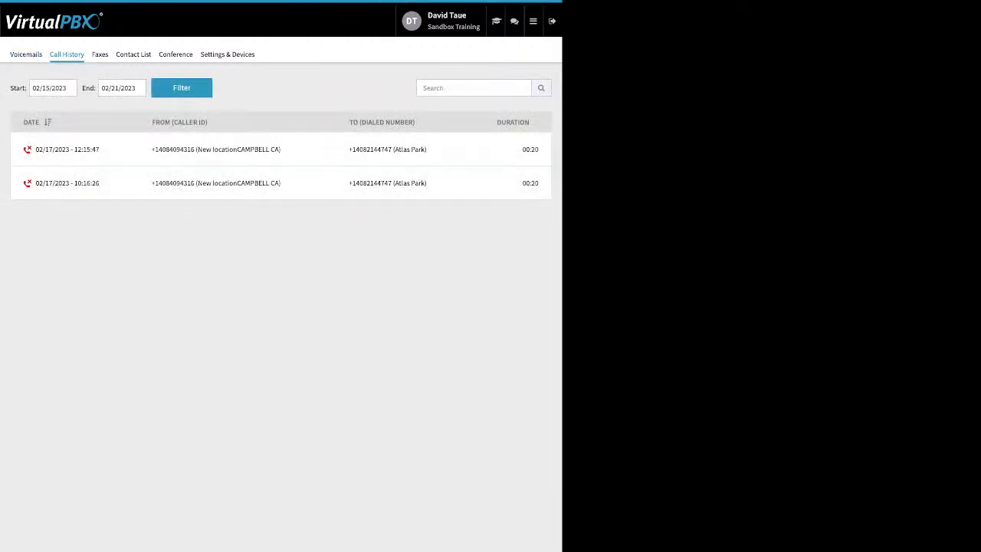
pyautogui.click(53, 89)
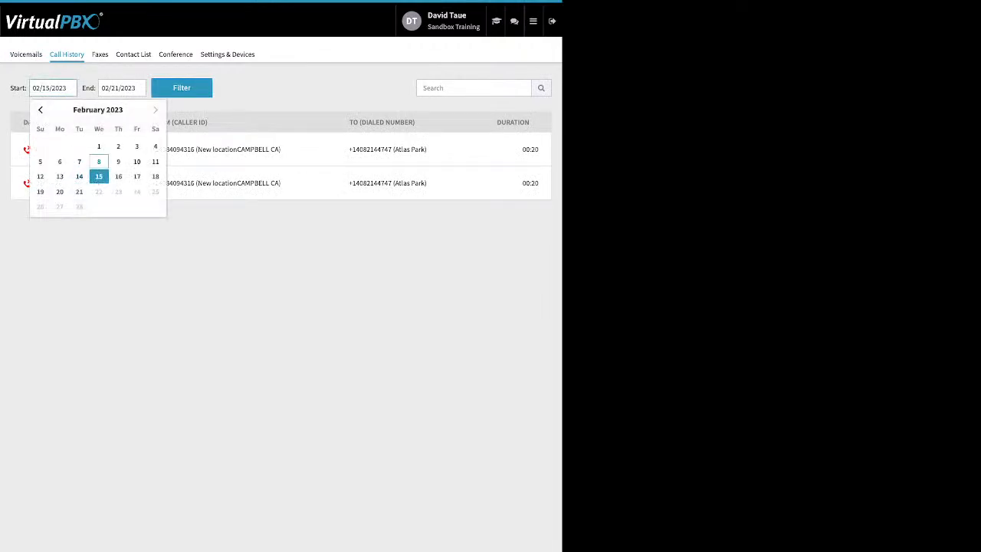
pyautogui.click(99, 146)
pyautogui.click(182, 88)
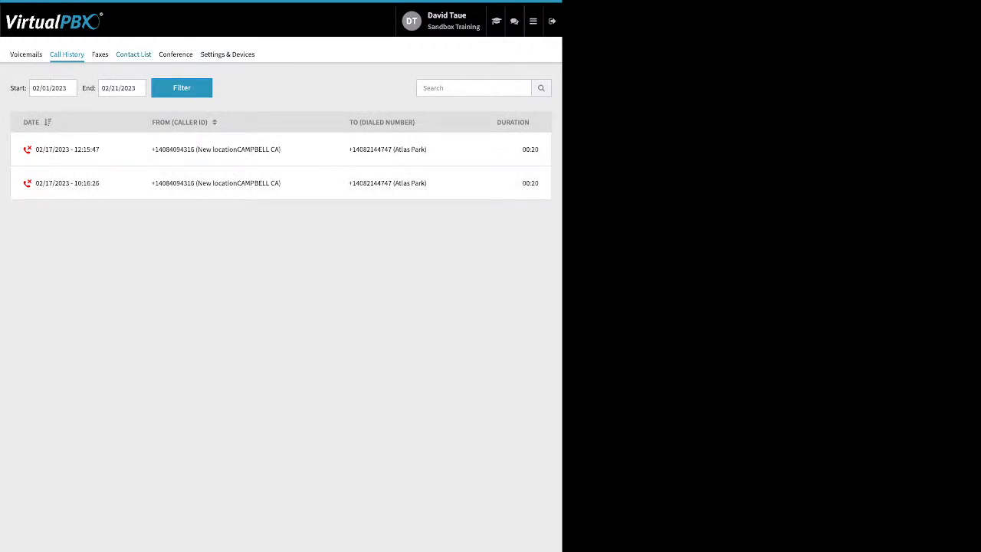
# Look through the Faxes and Contact List sections, ending on the Conference settings.
pyautogui.click(100, 54)
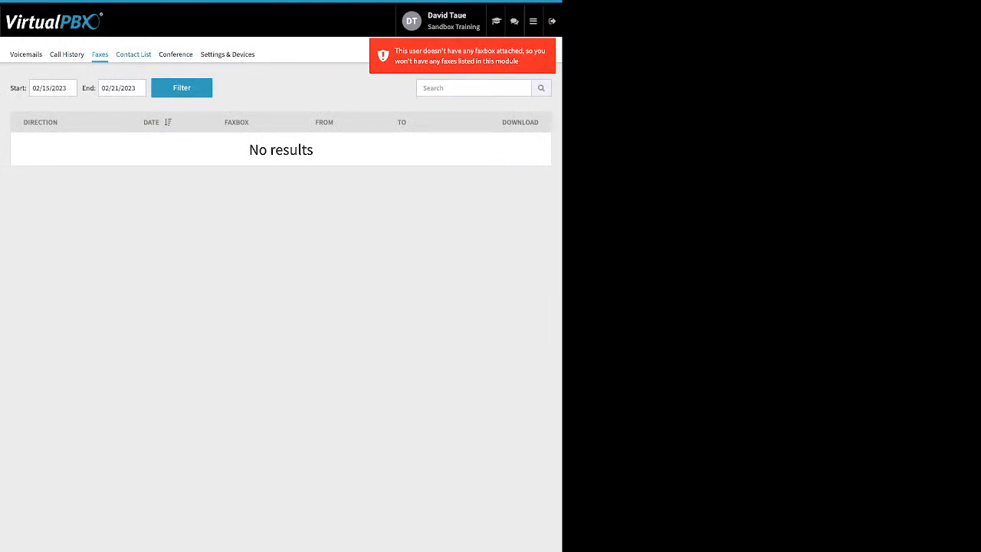
pyautogui.click(134, 54)
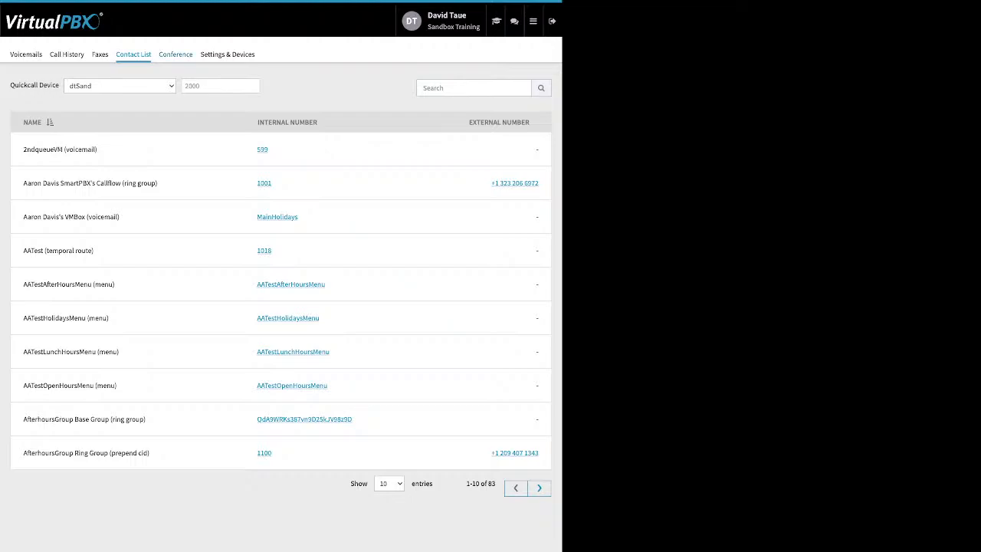
pyautogui.click(175, 55)
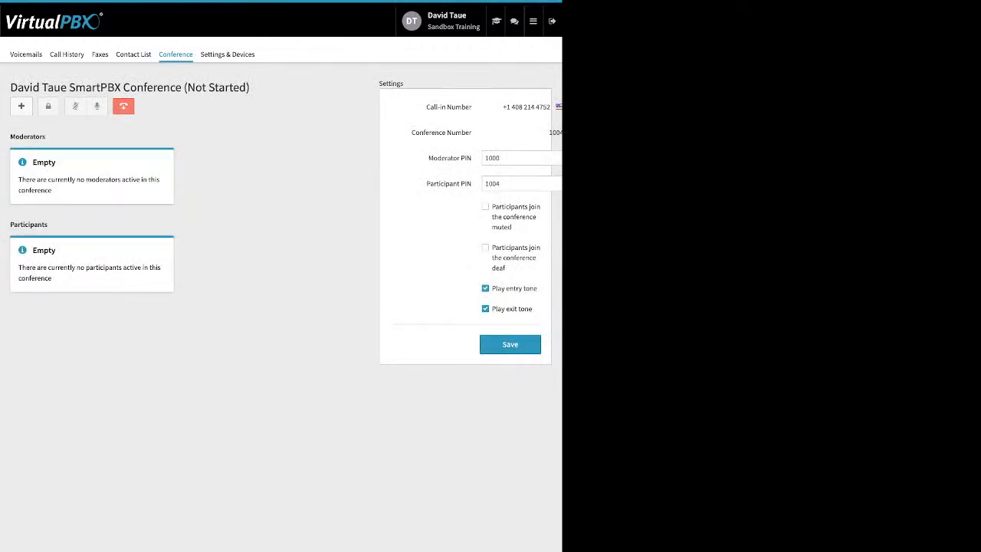
pyautogui.moveTo(411, 132); pyautogui.dragTo(473, 185)
pyautogui.click(422, 158)
pyautogui.moveTo(426, 158); pyautogui.dragTo(473, 185)
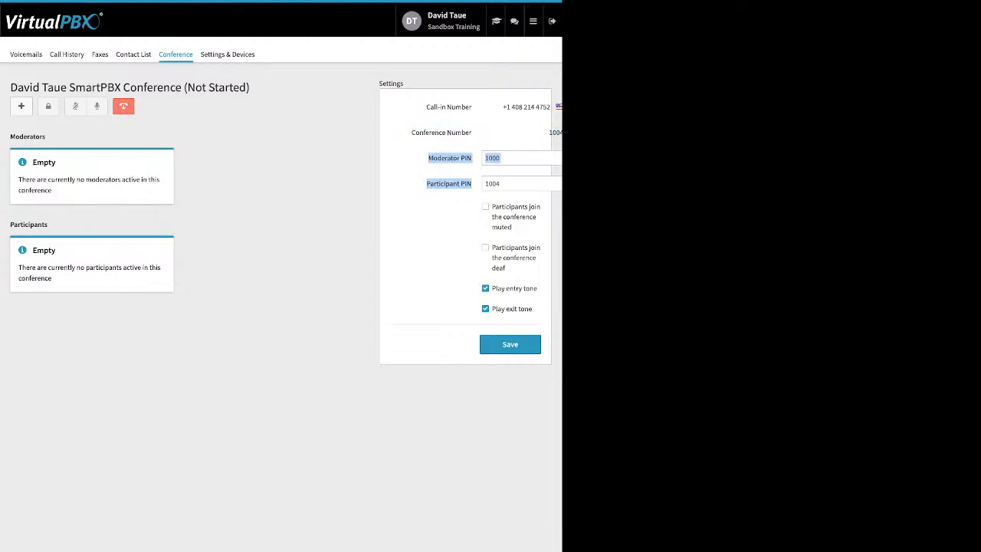
pyautogui.click(485, 206)
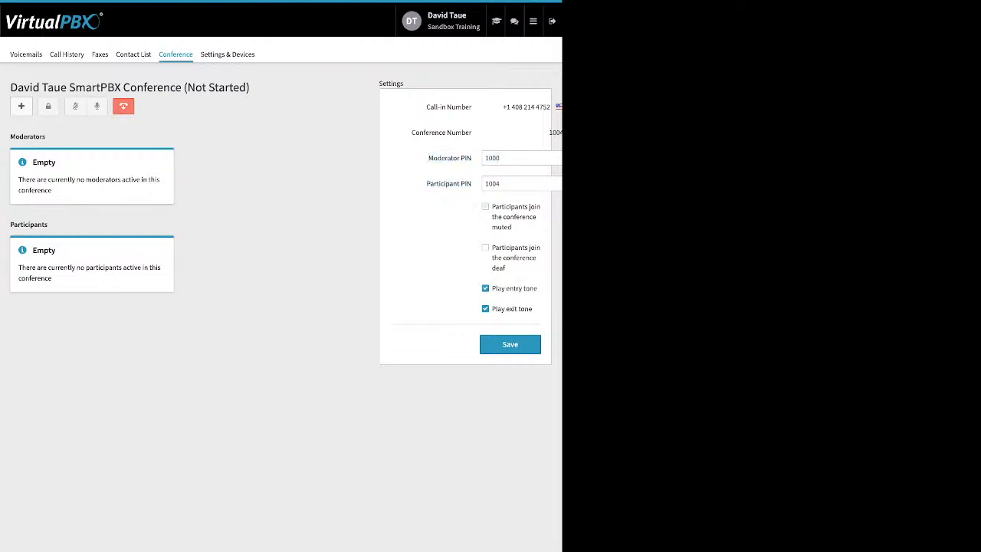
pyautogui.click(485, 207)
pyautogui.moveTo(491, 205); pyautogui.dragTo(507, 269)
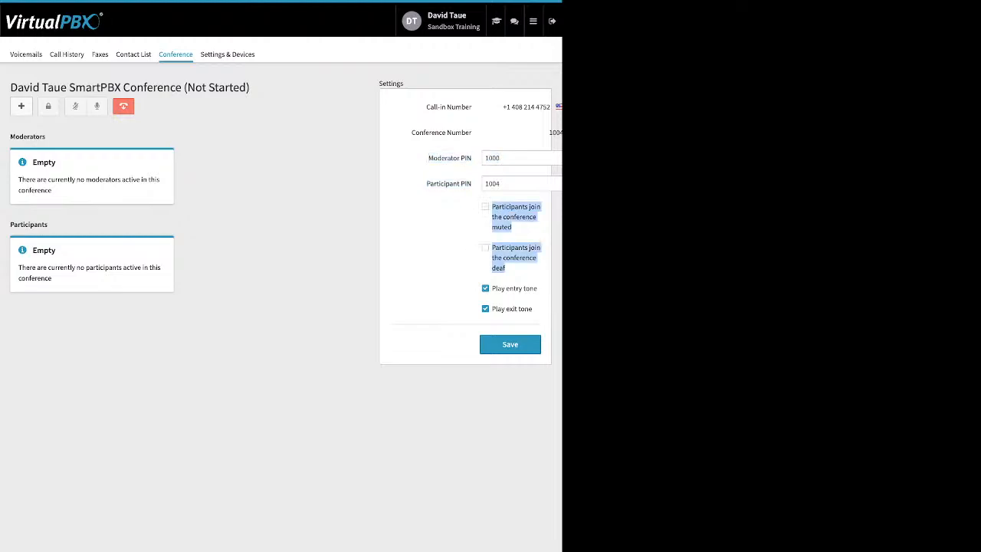
pyautogui.click(460, 265)
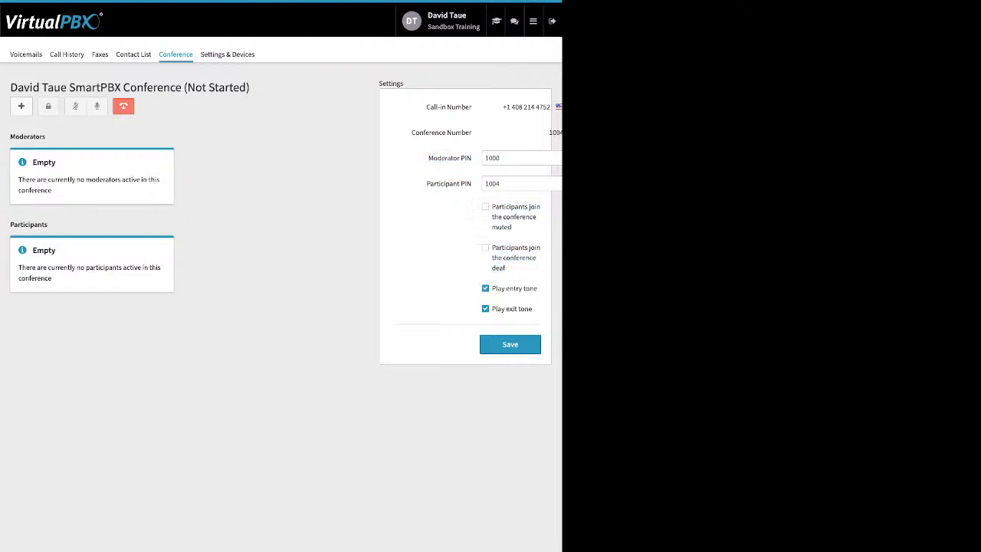
pyautogui.moveTo(496, 288); pyautogui.dragTo(533, 310)
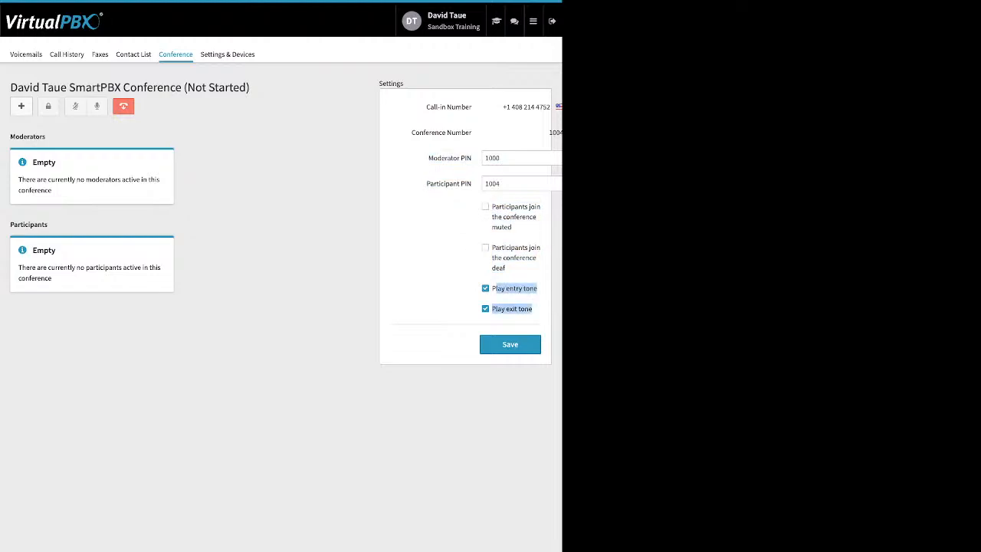
pyautogui.click(460, 307)
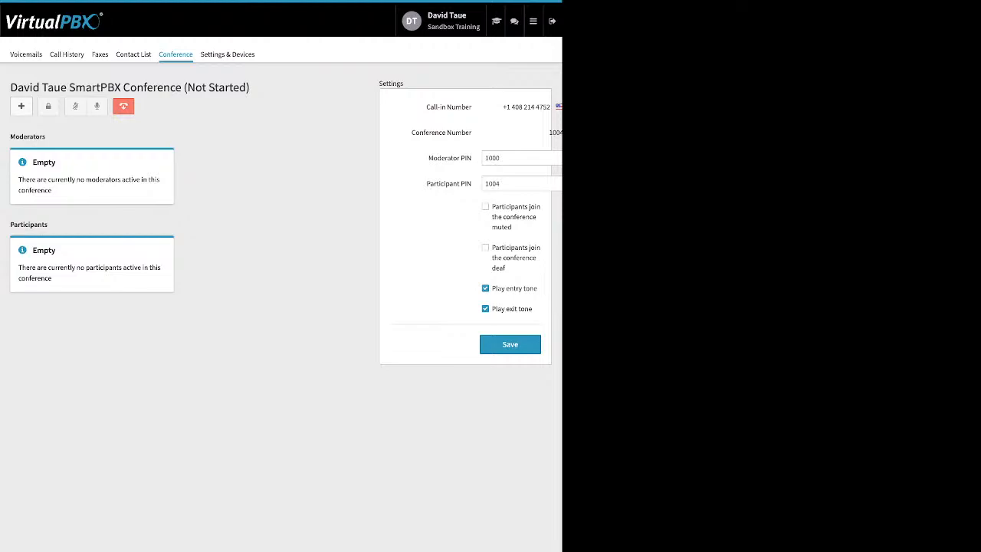
# Uncheck Enable Call Forward under Settings & Devices, then switch to the Dashboard app.
pyautogui.click(227, 54)
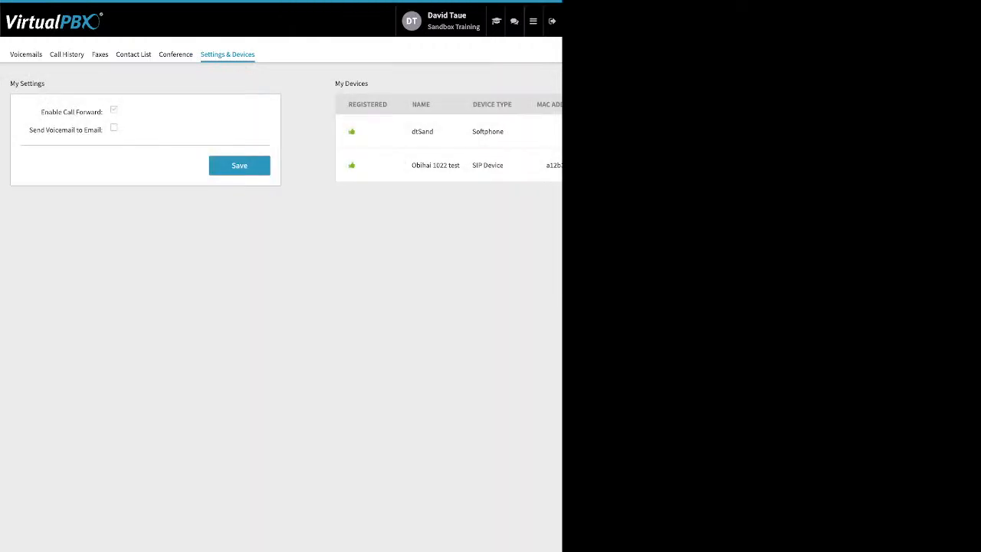
pyautogui.moveTo(41, 112); pyautogui.dragTo(102, 112)
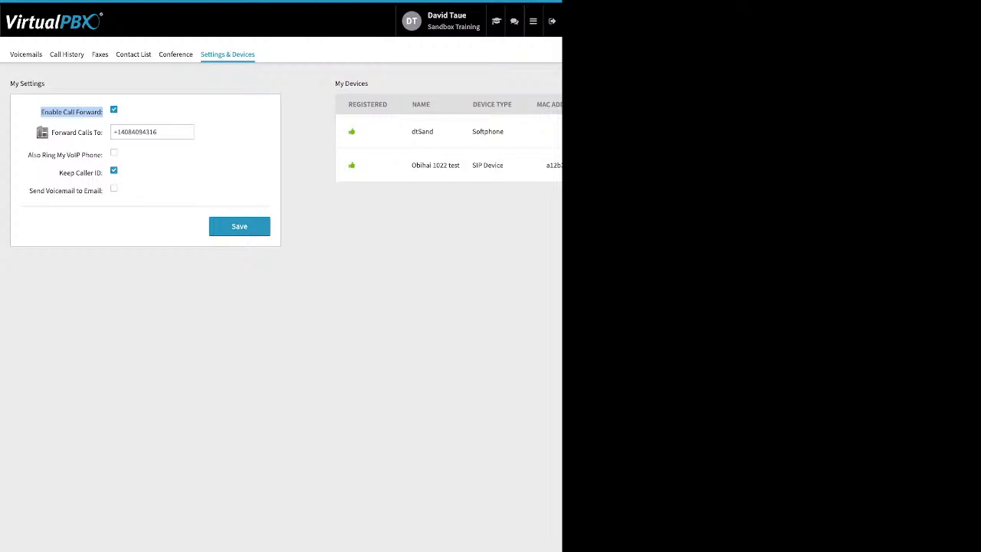
pyautogui.click(113, 110)
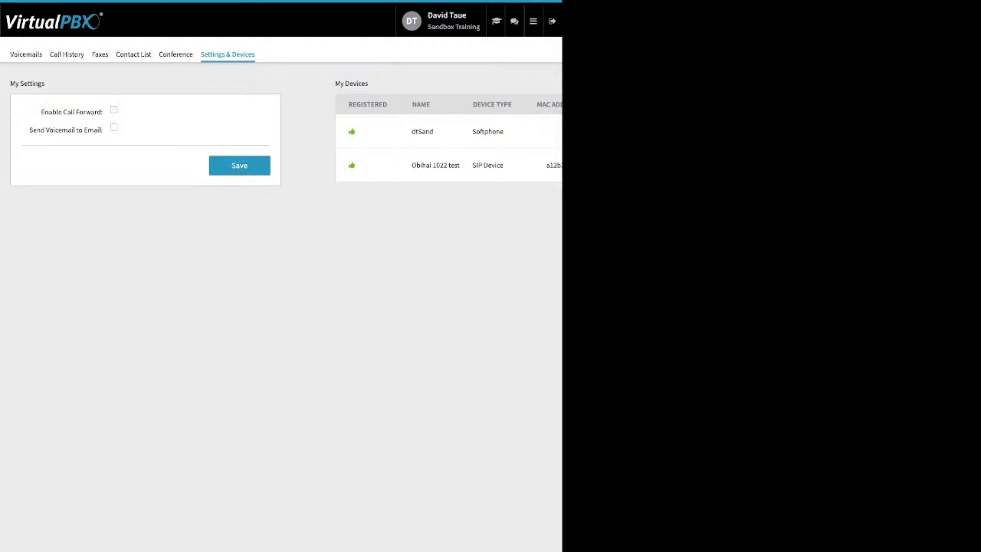
pyautogui.moveTo(534, 21)
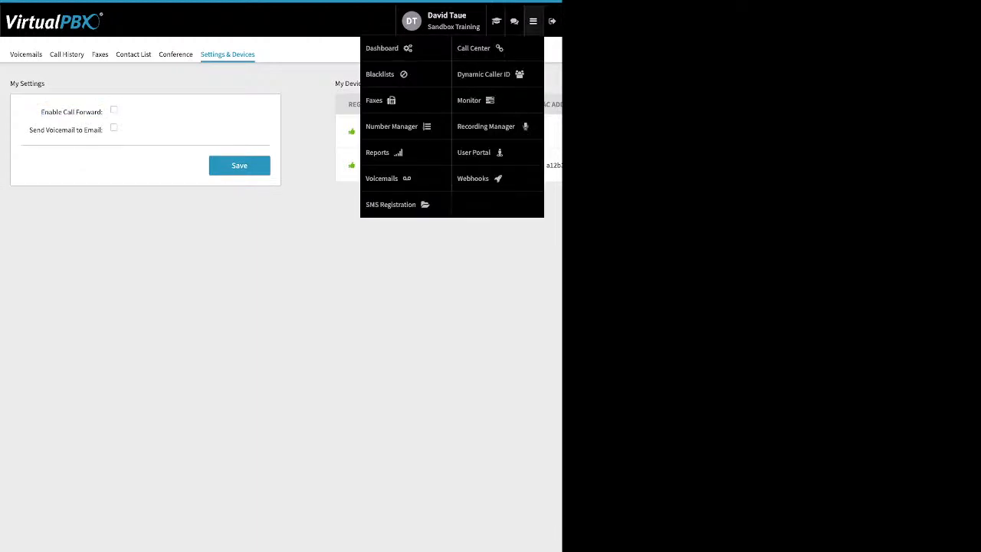
pyautogui.click(390, 48)
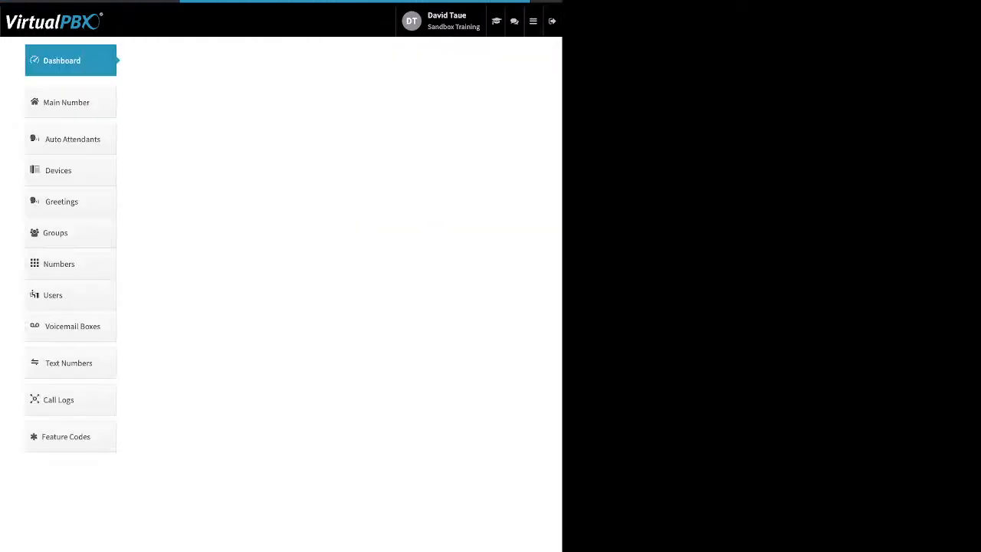